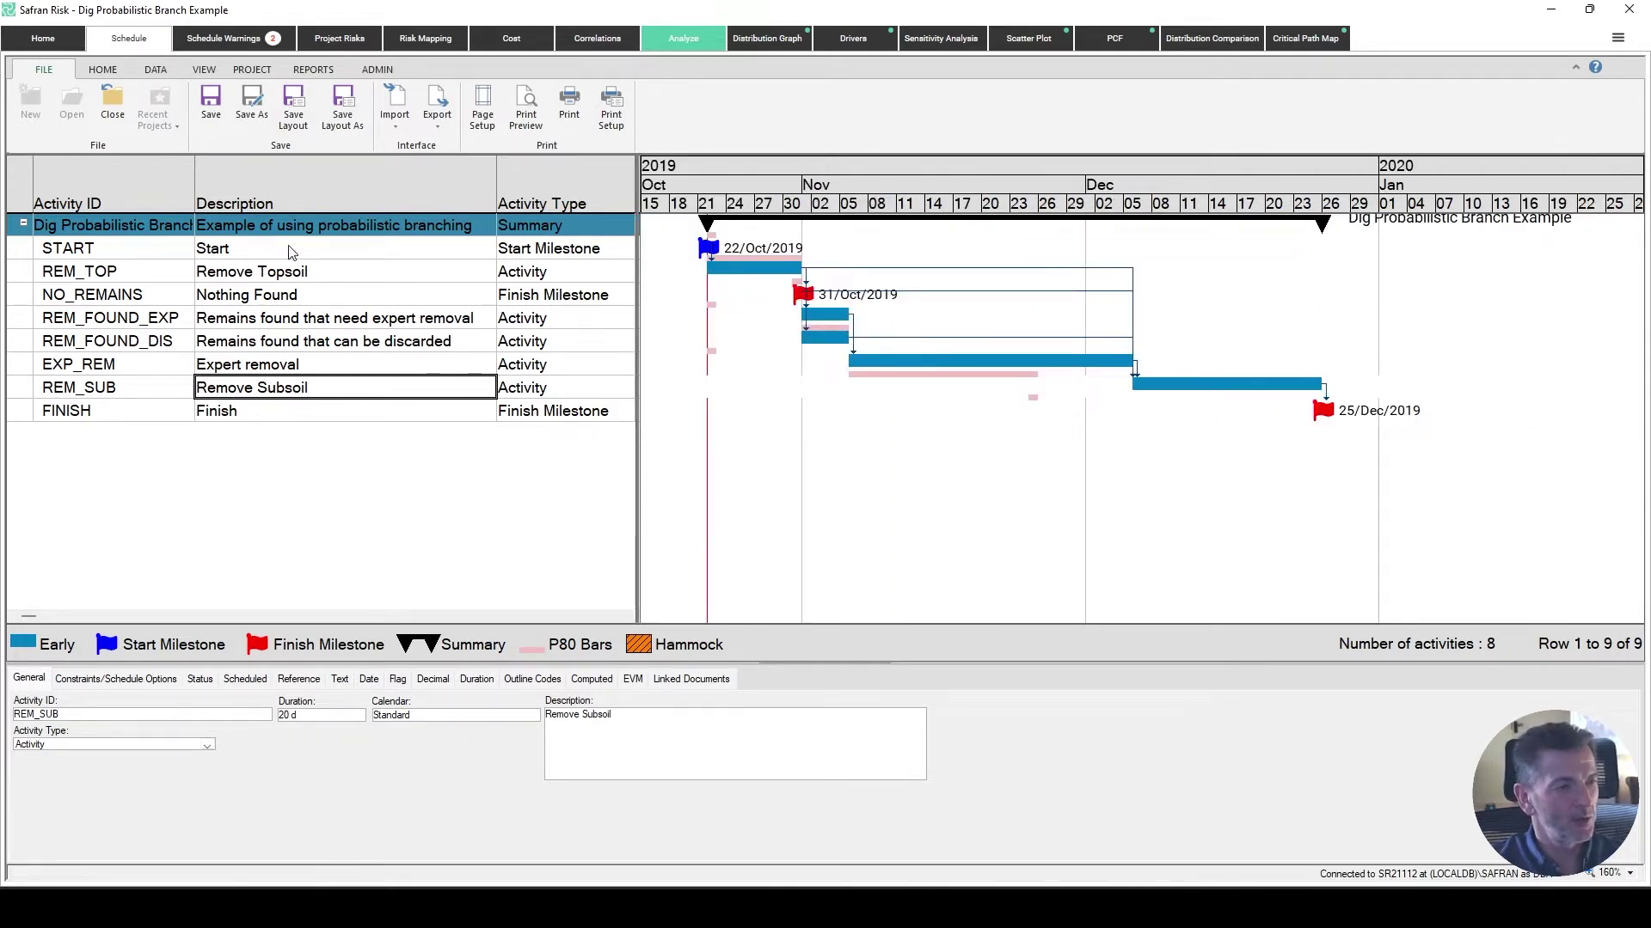
# Review the dig schedule's activities: topsoil removal, the nothing-found milestone, both remains-found activities and expert removal.
pyautogui.click(335, 272)
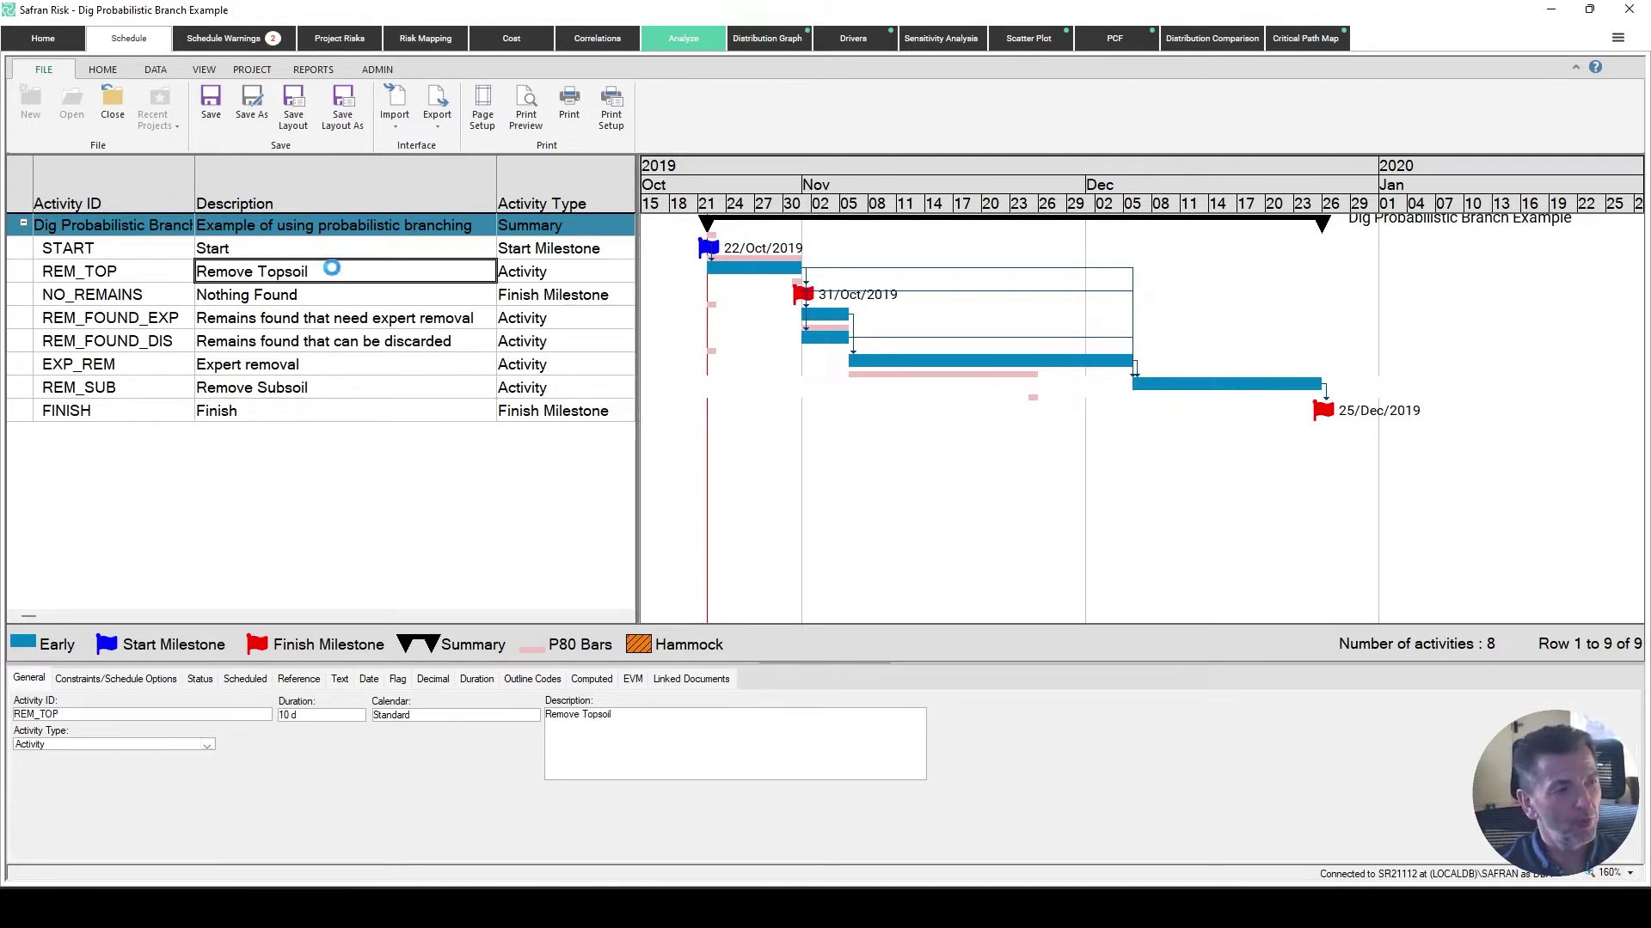
pyautogui.click(336, 273)
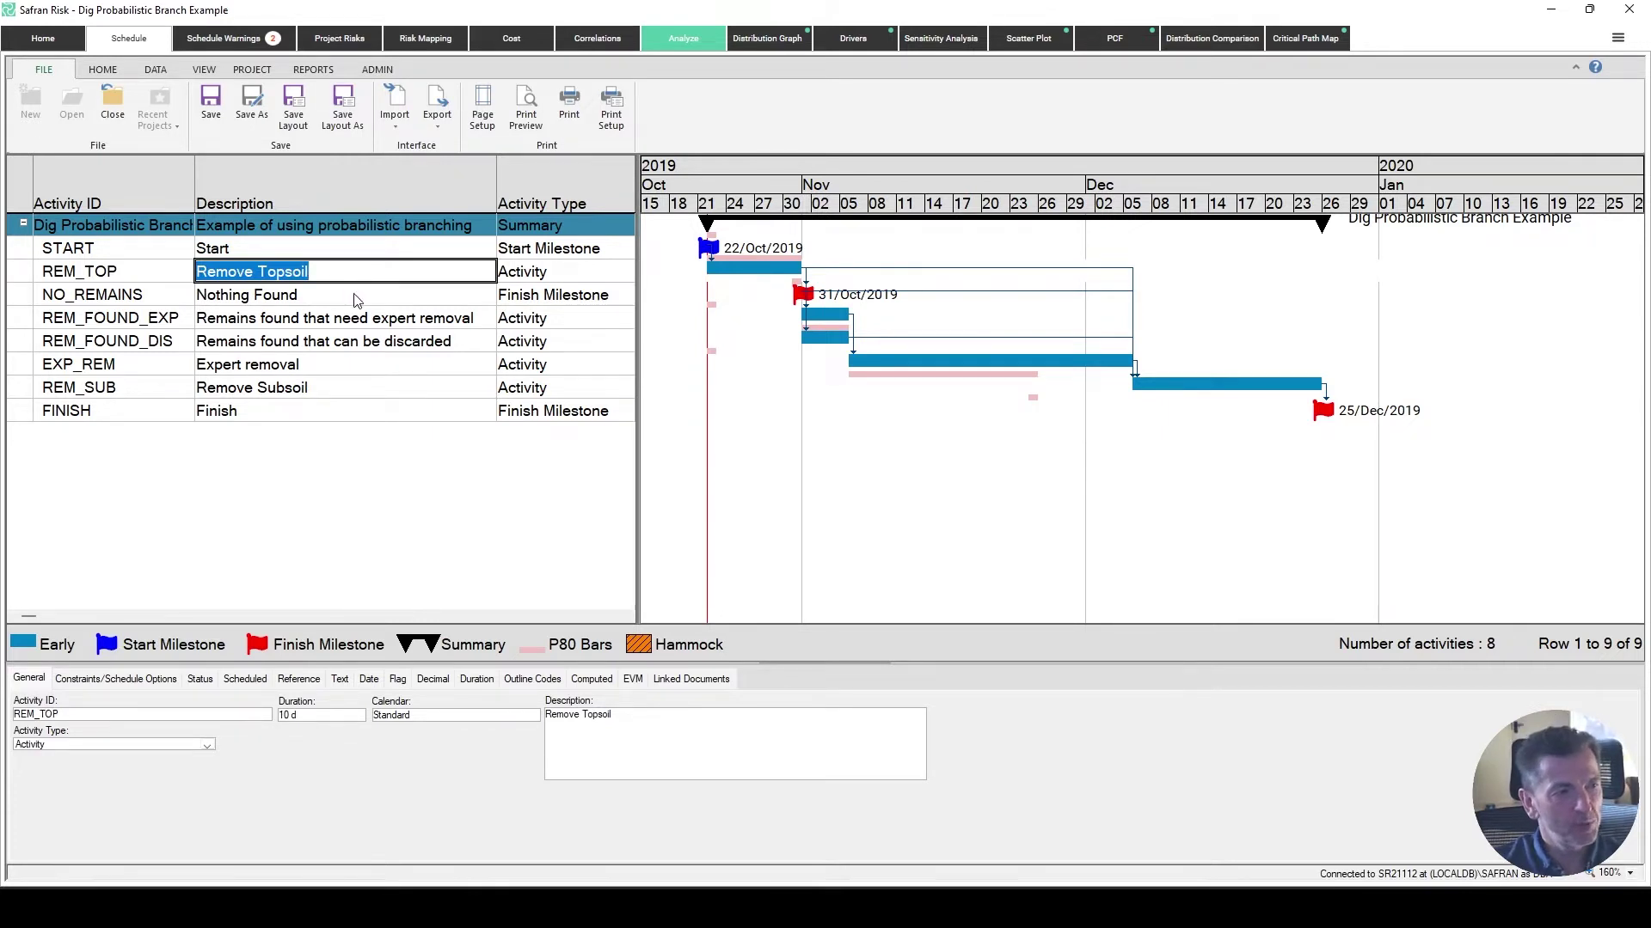
pyautogui.click(355, 296)
pyautogui.click(356, 297)
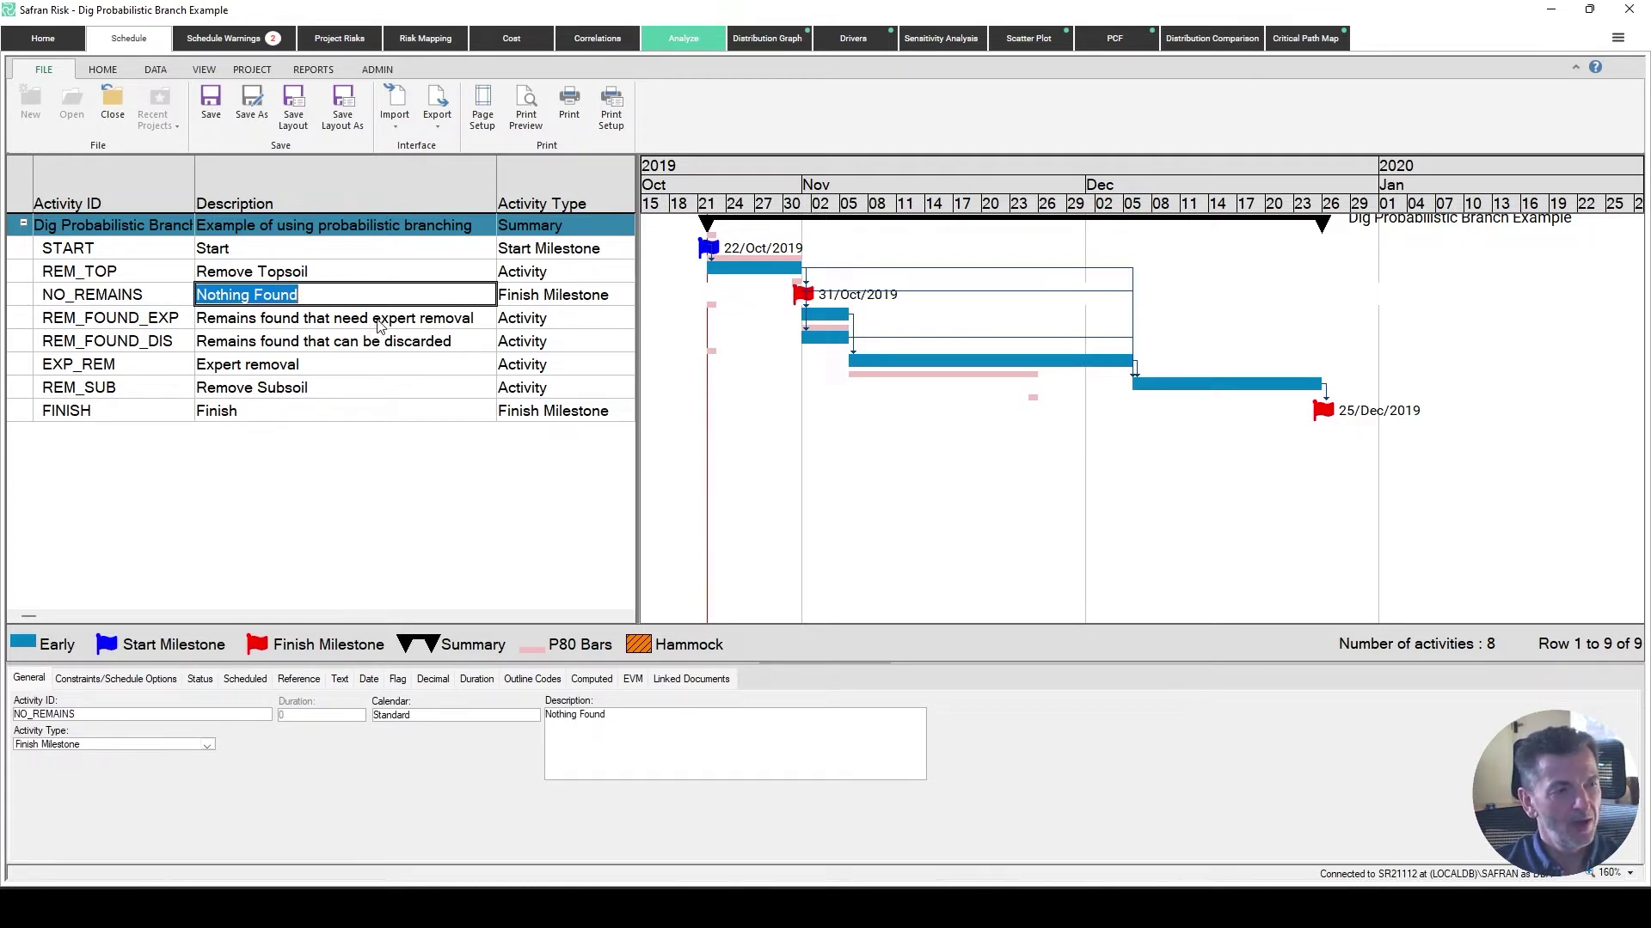
pyautogui.doubleClick(379, 318)
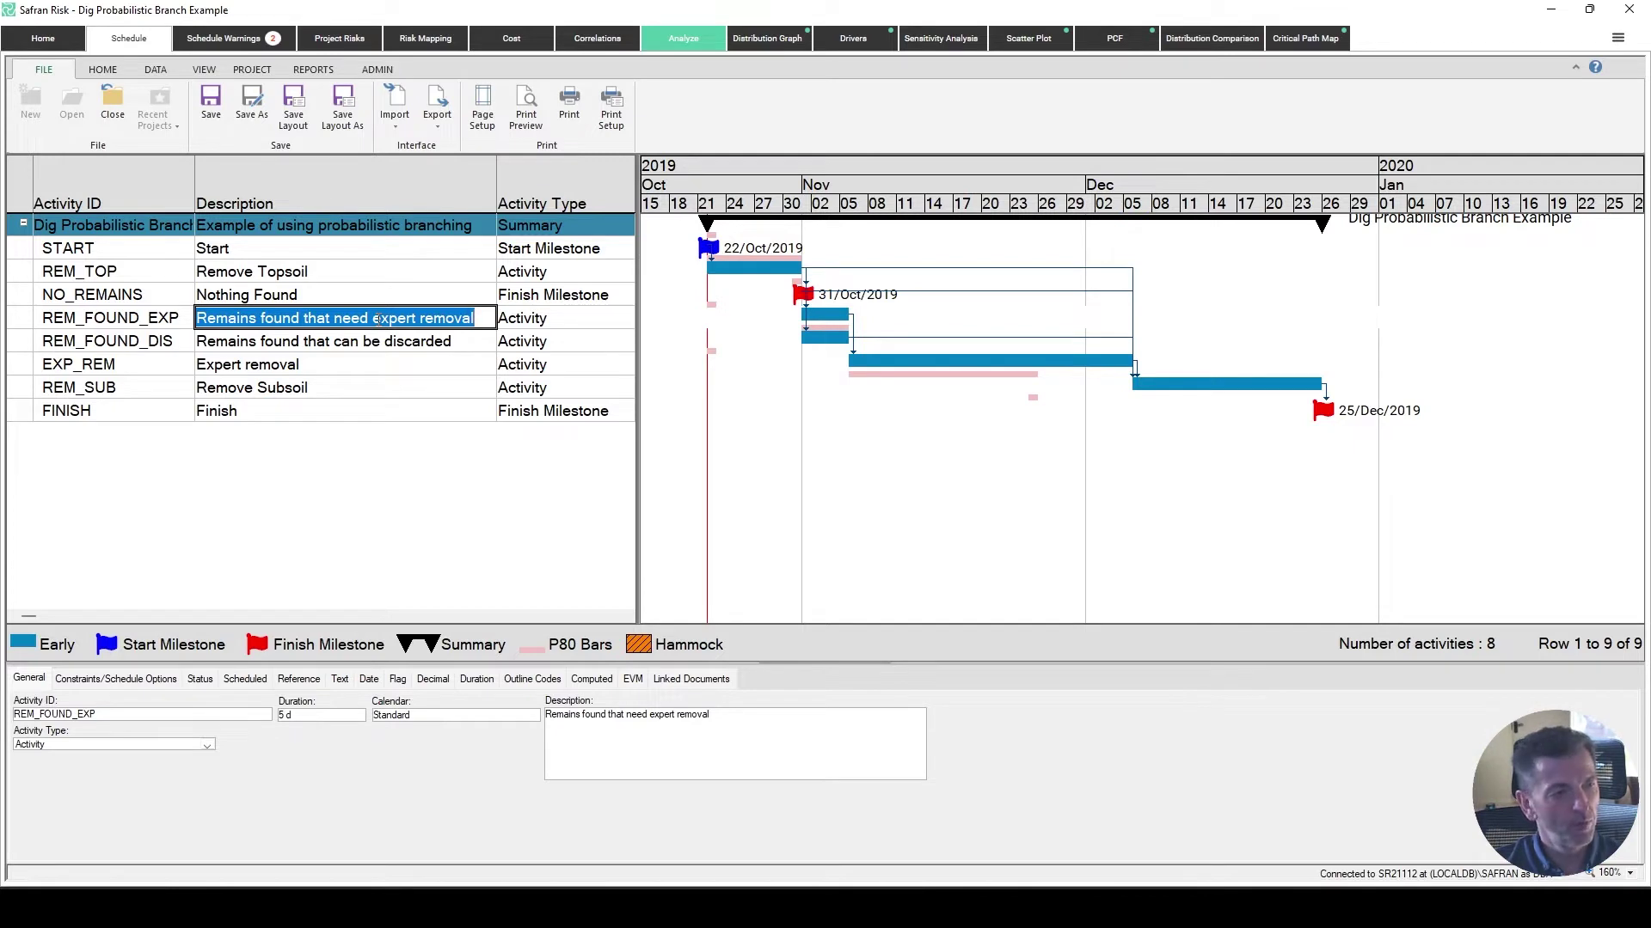
pyautogui.doubleClick(296, 366)
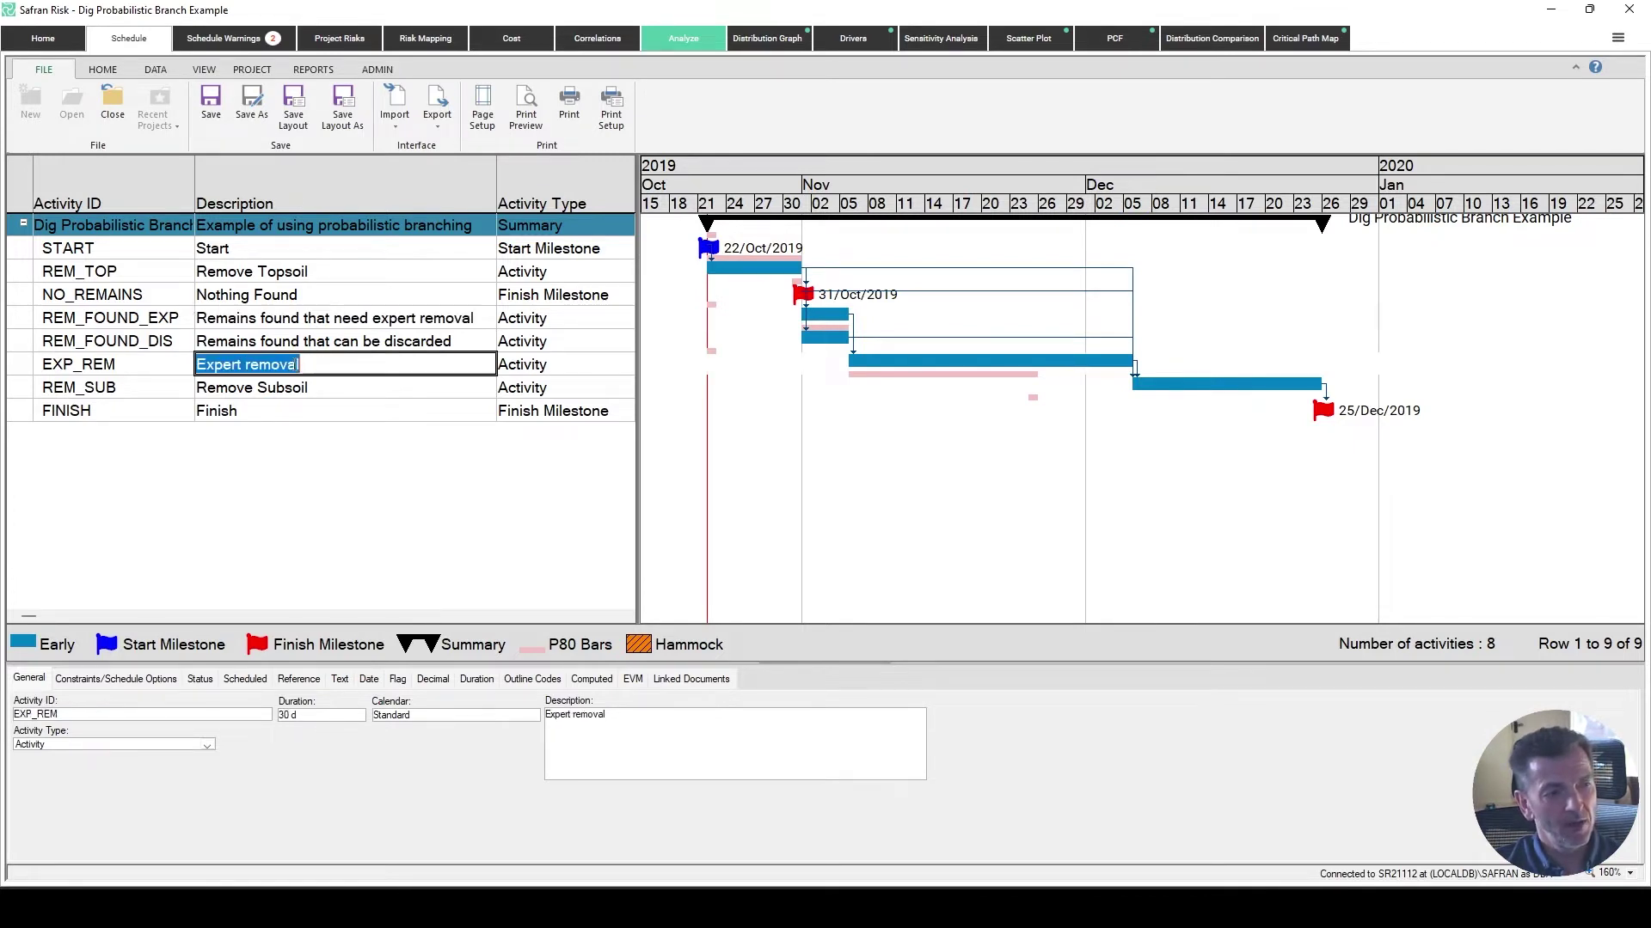
pyautogui.click(295, 341)
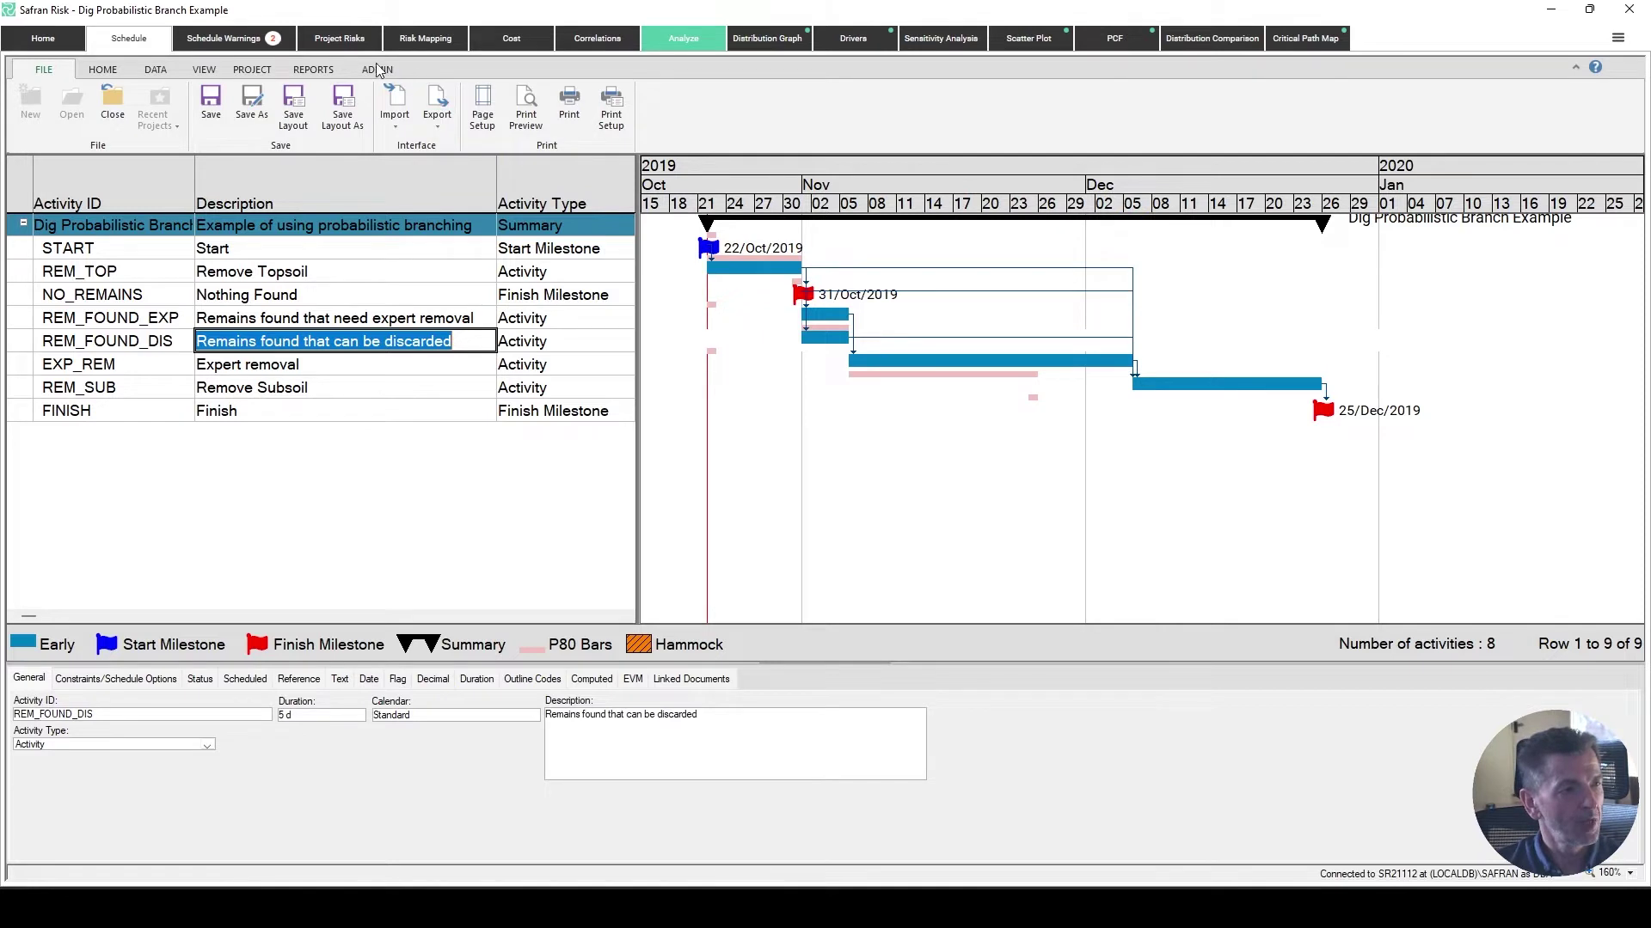
# Examine the probabilistic branch on Remove Topsoil in the risk mapping, checking the probability of each successor.
pyautogui.click(420, 43)
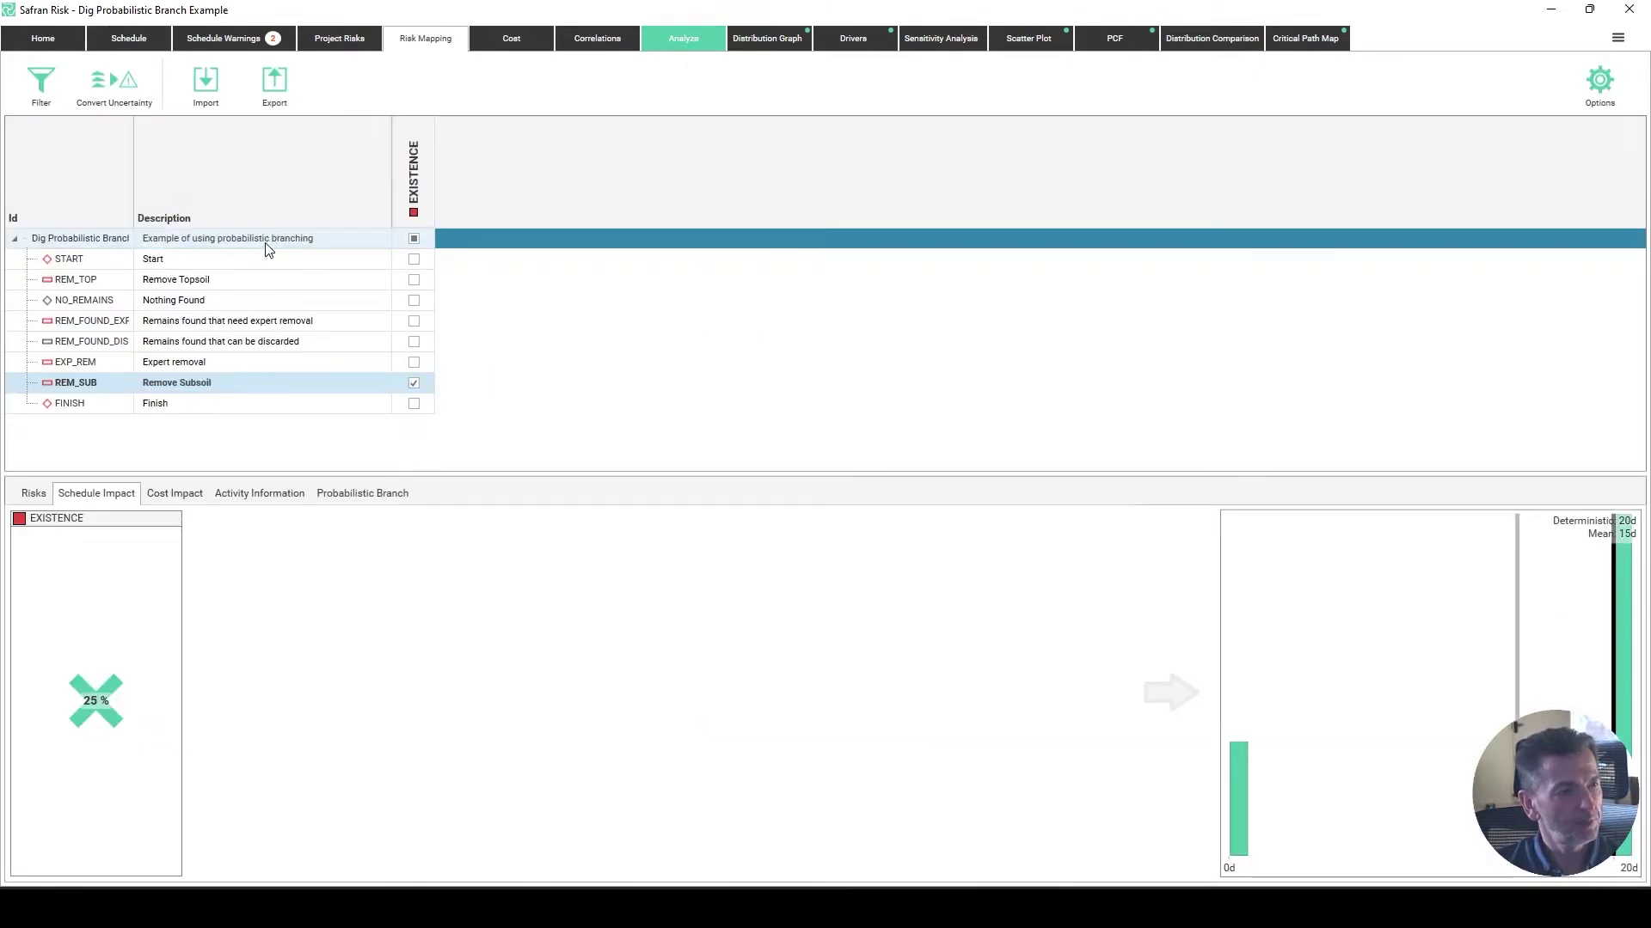
pyautogui.click(170, 284)
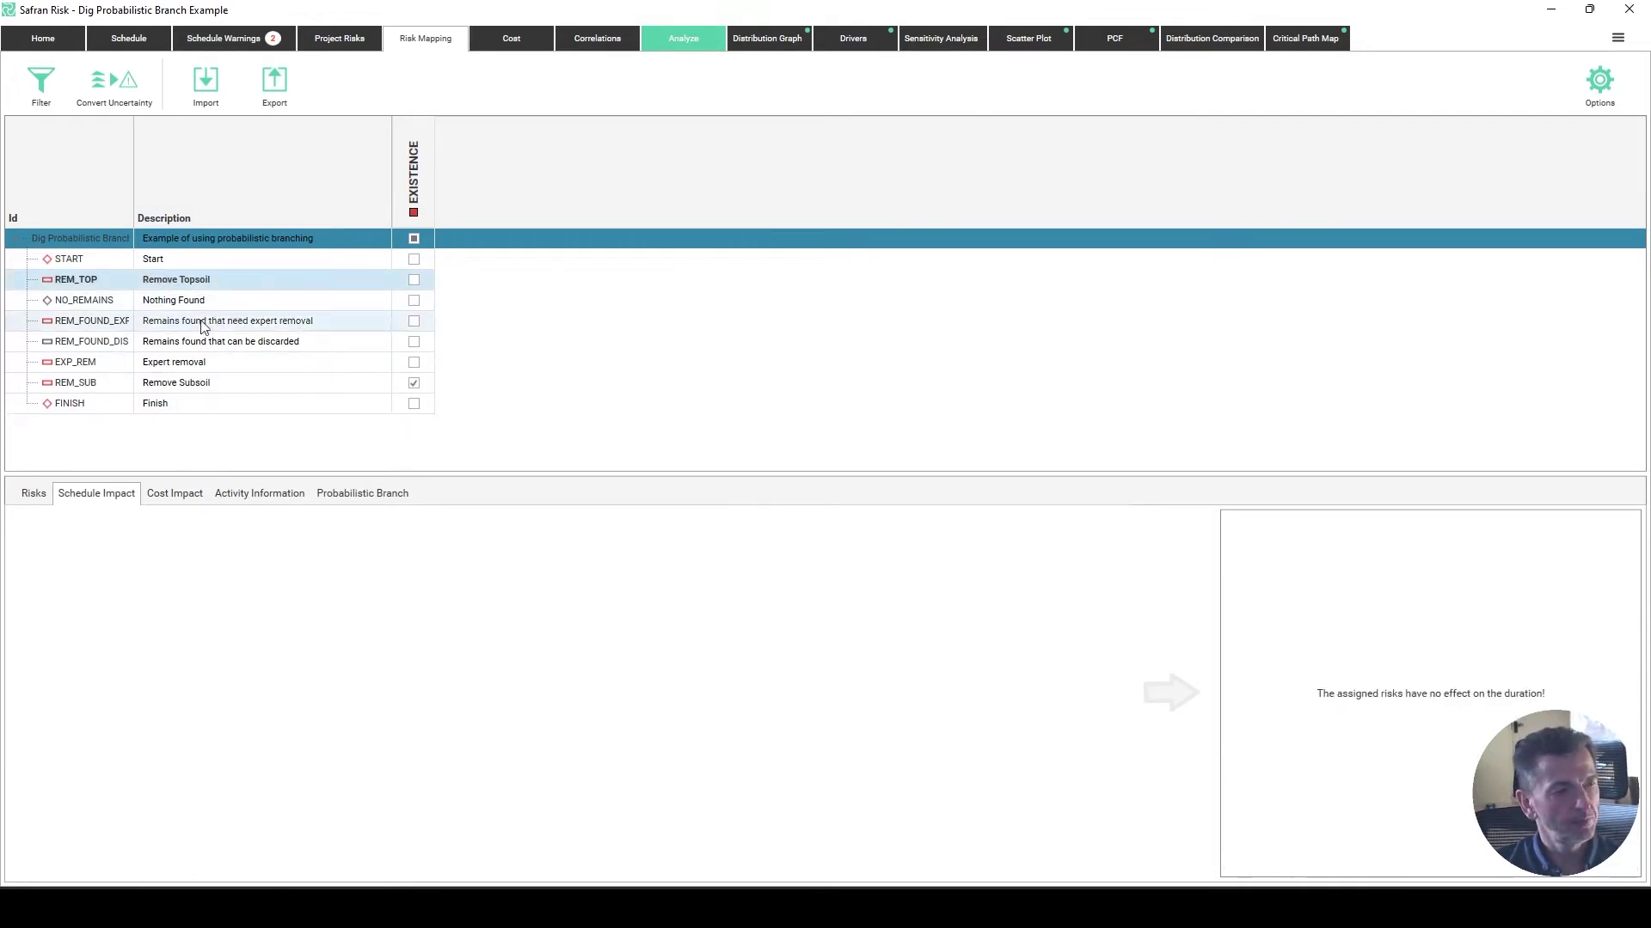
pyautogui.click(362, 493)
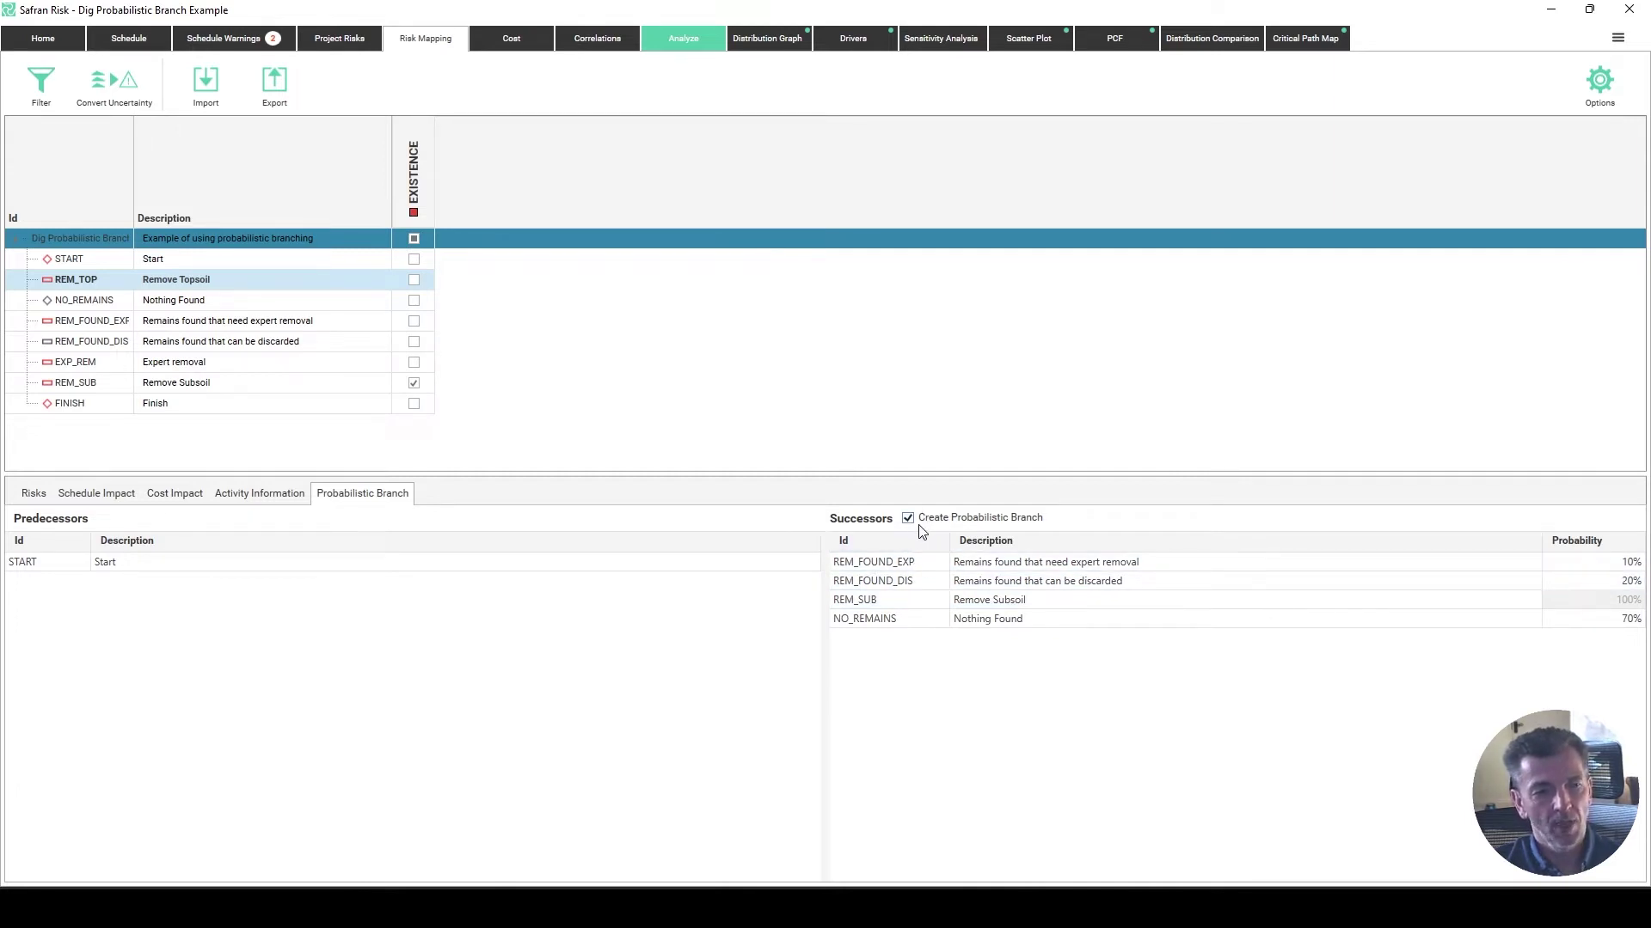
pyautogui.click(1616, 629)
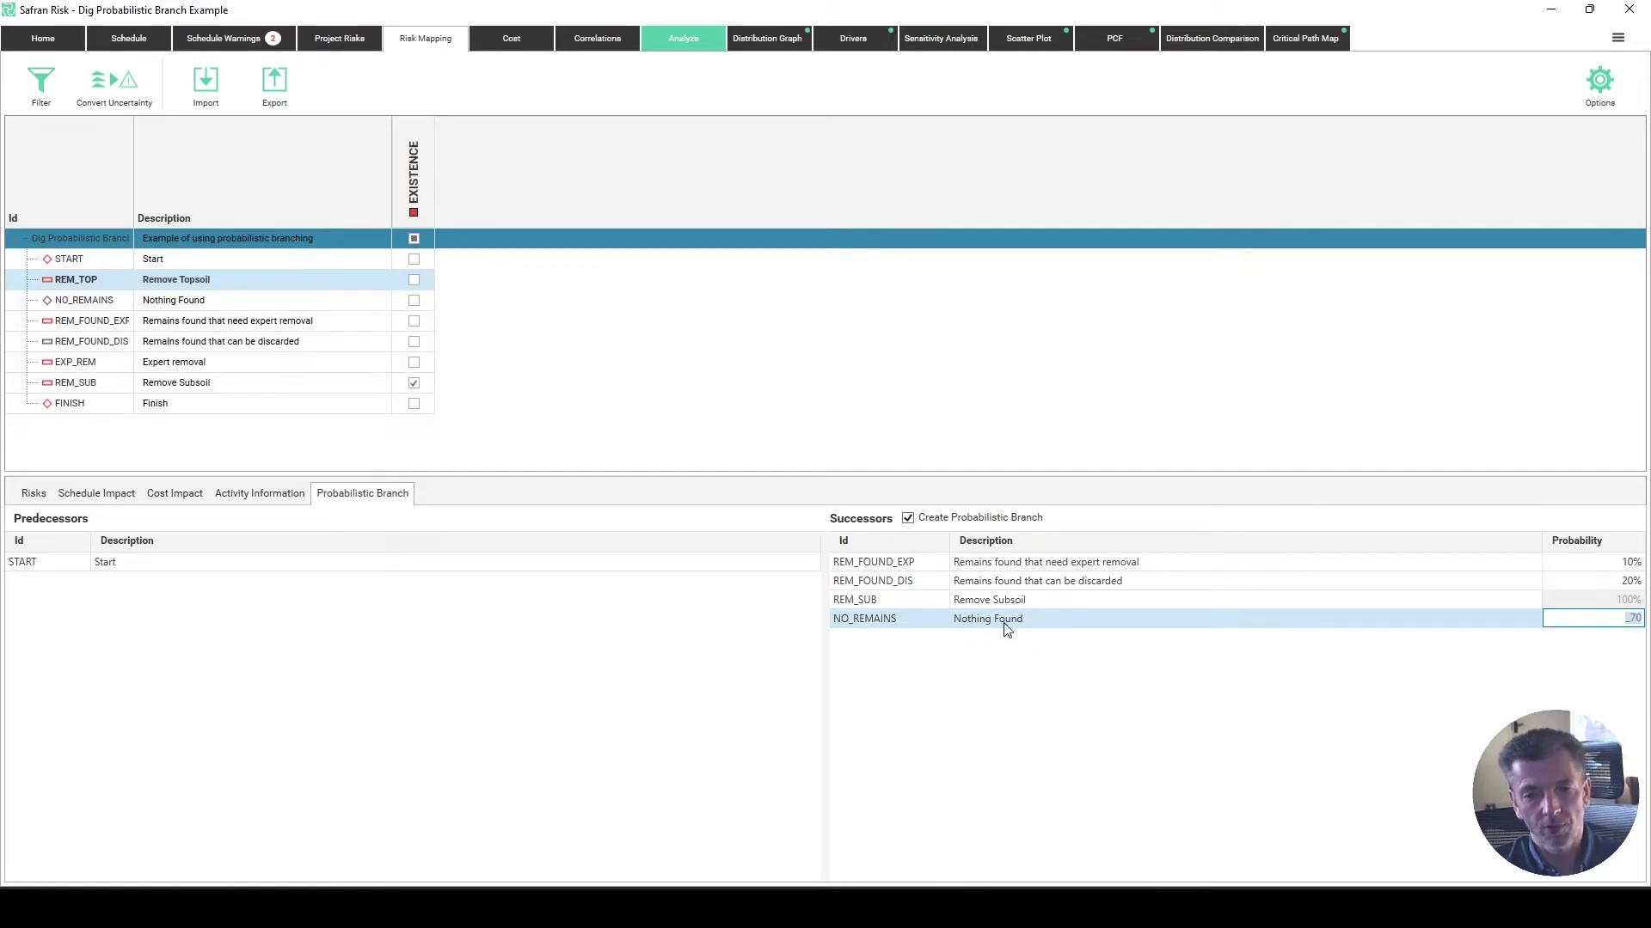
pyautogui.click(1251, 588)
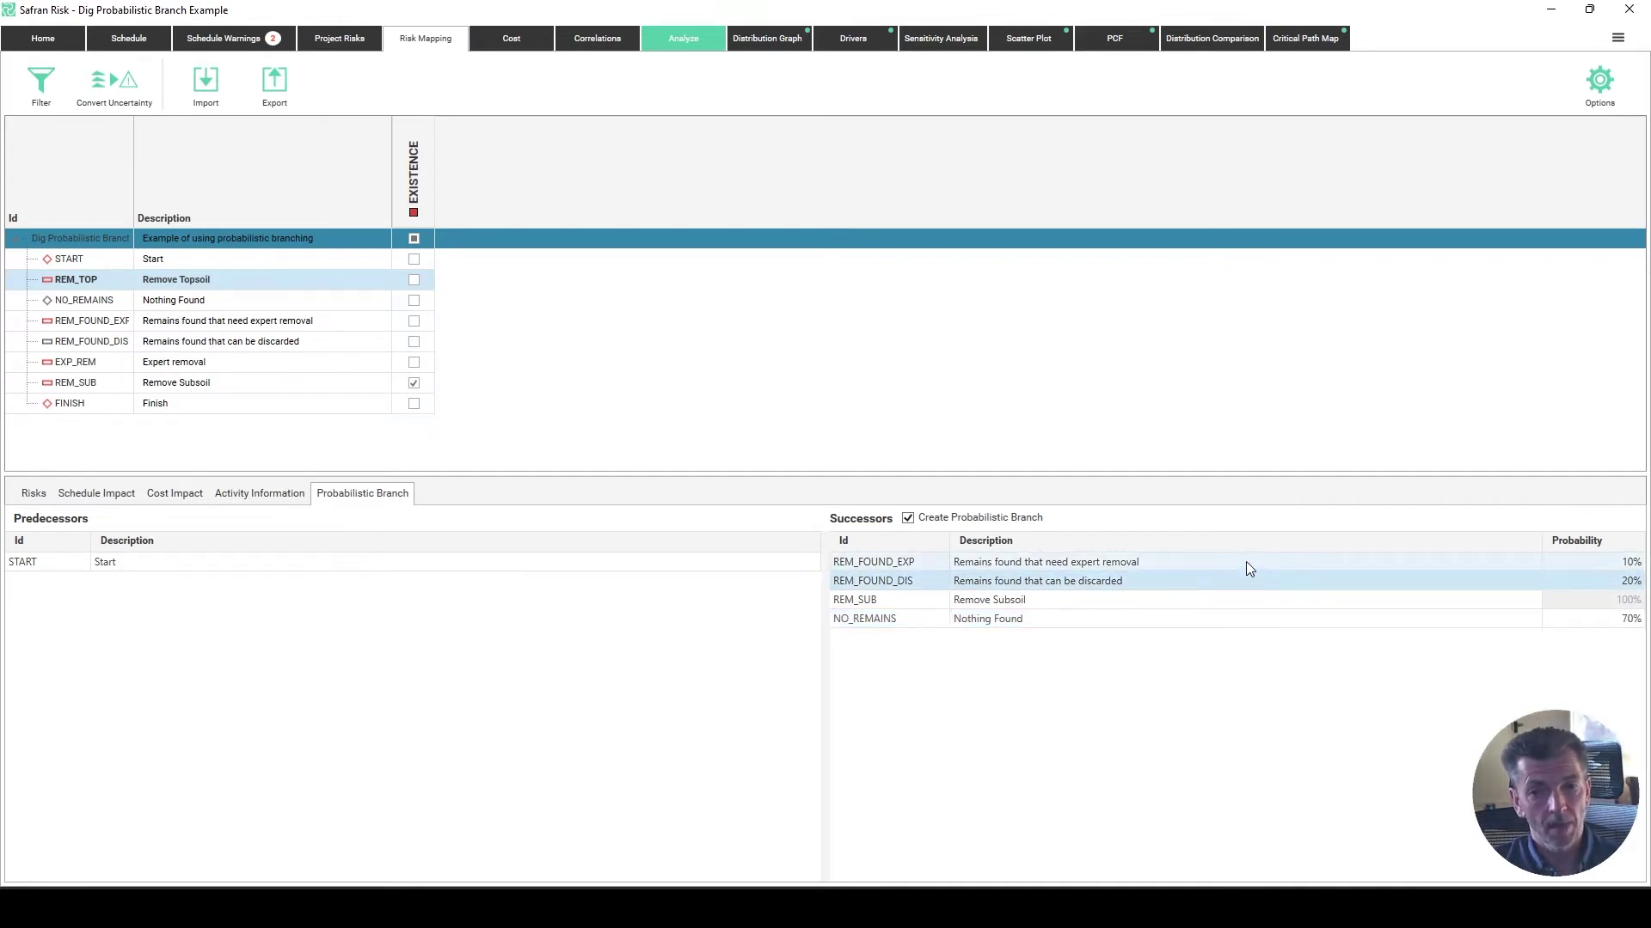
pyautogui.click(1248, 569)
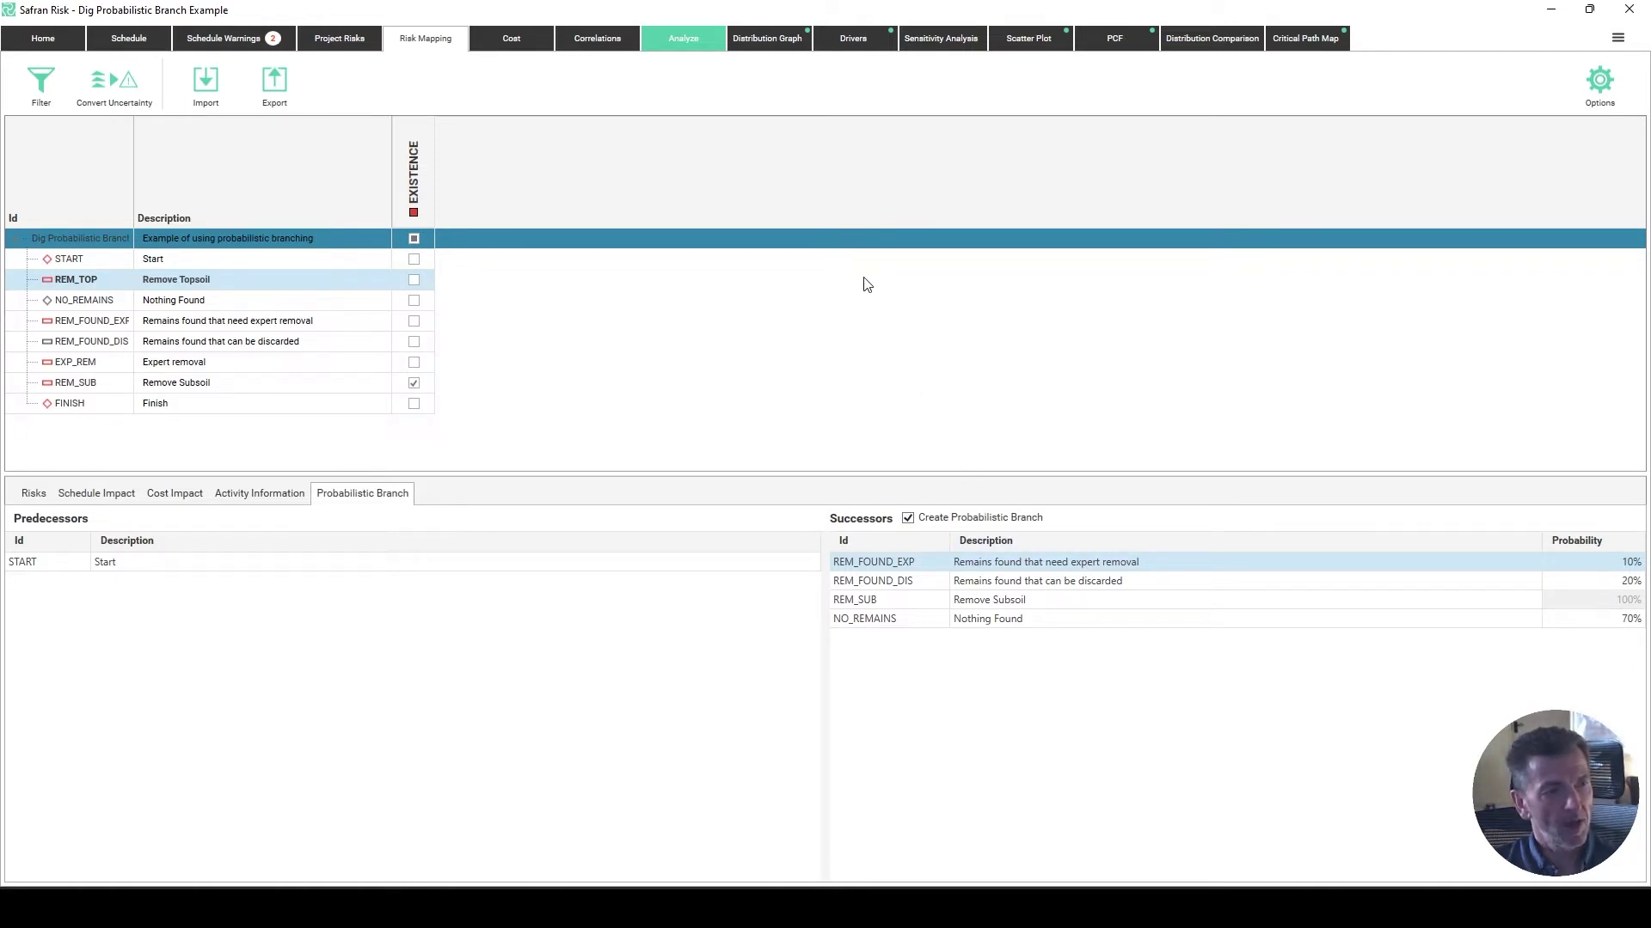
# Run the step-through risk analysis and inspect the expert-removal activities in the first iteration, with the progress window clear of the Gantt bars.
pyautogui.click(687, 48)
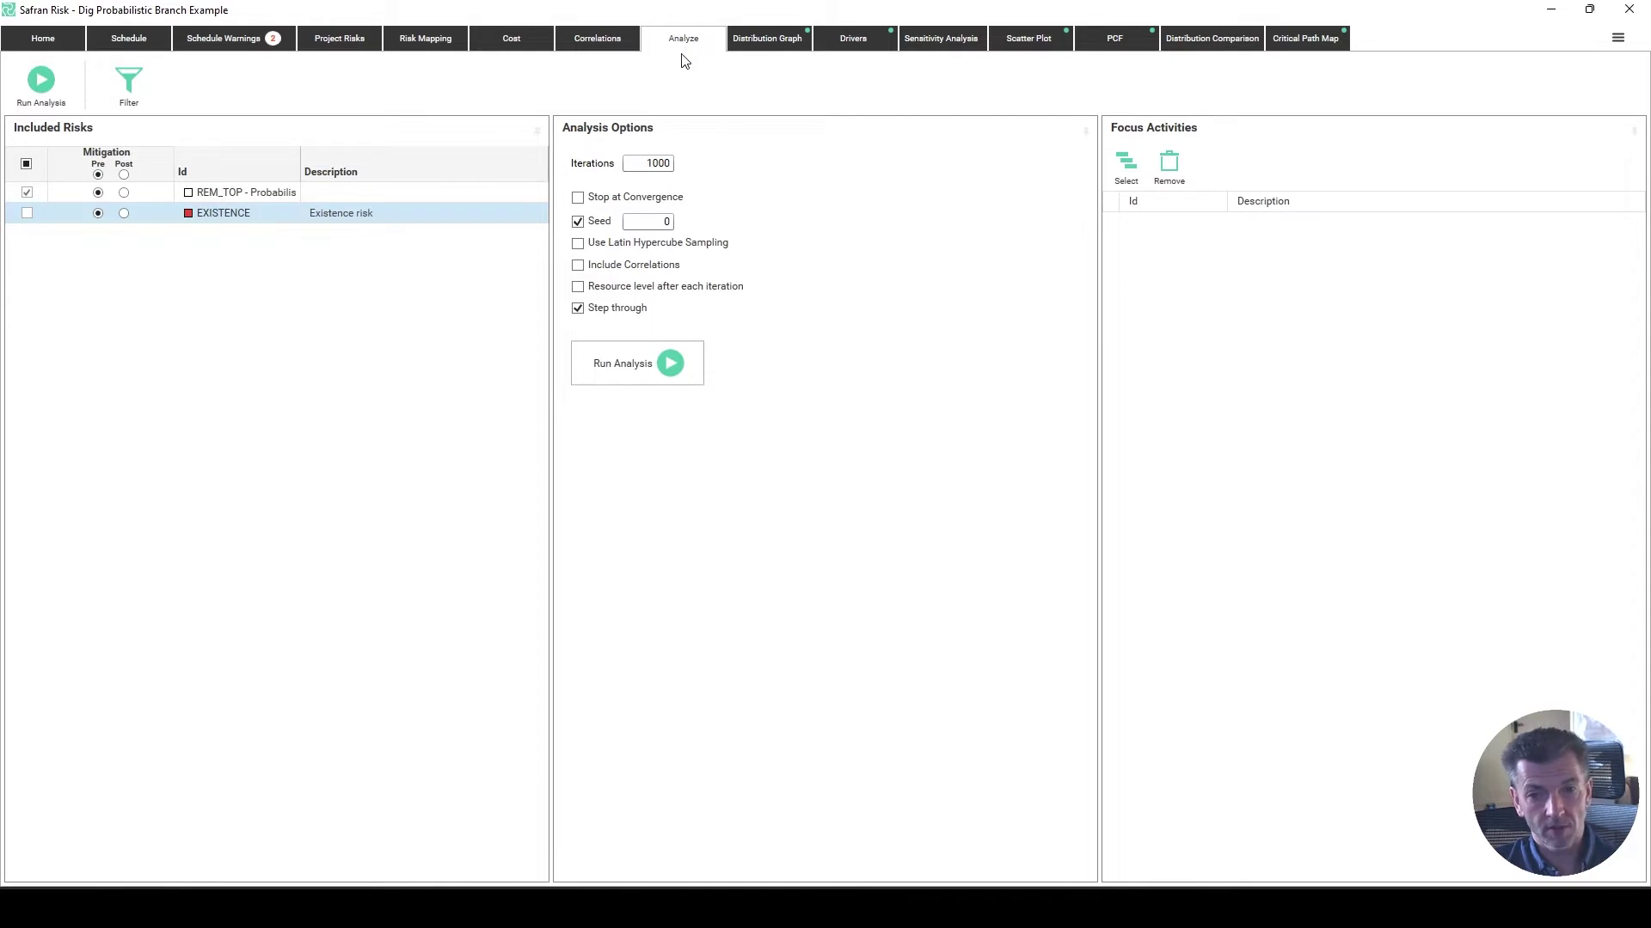
pyautogui.click(647, 368)
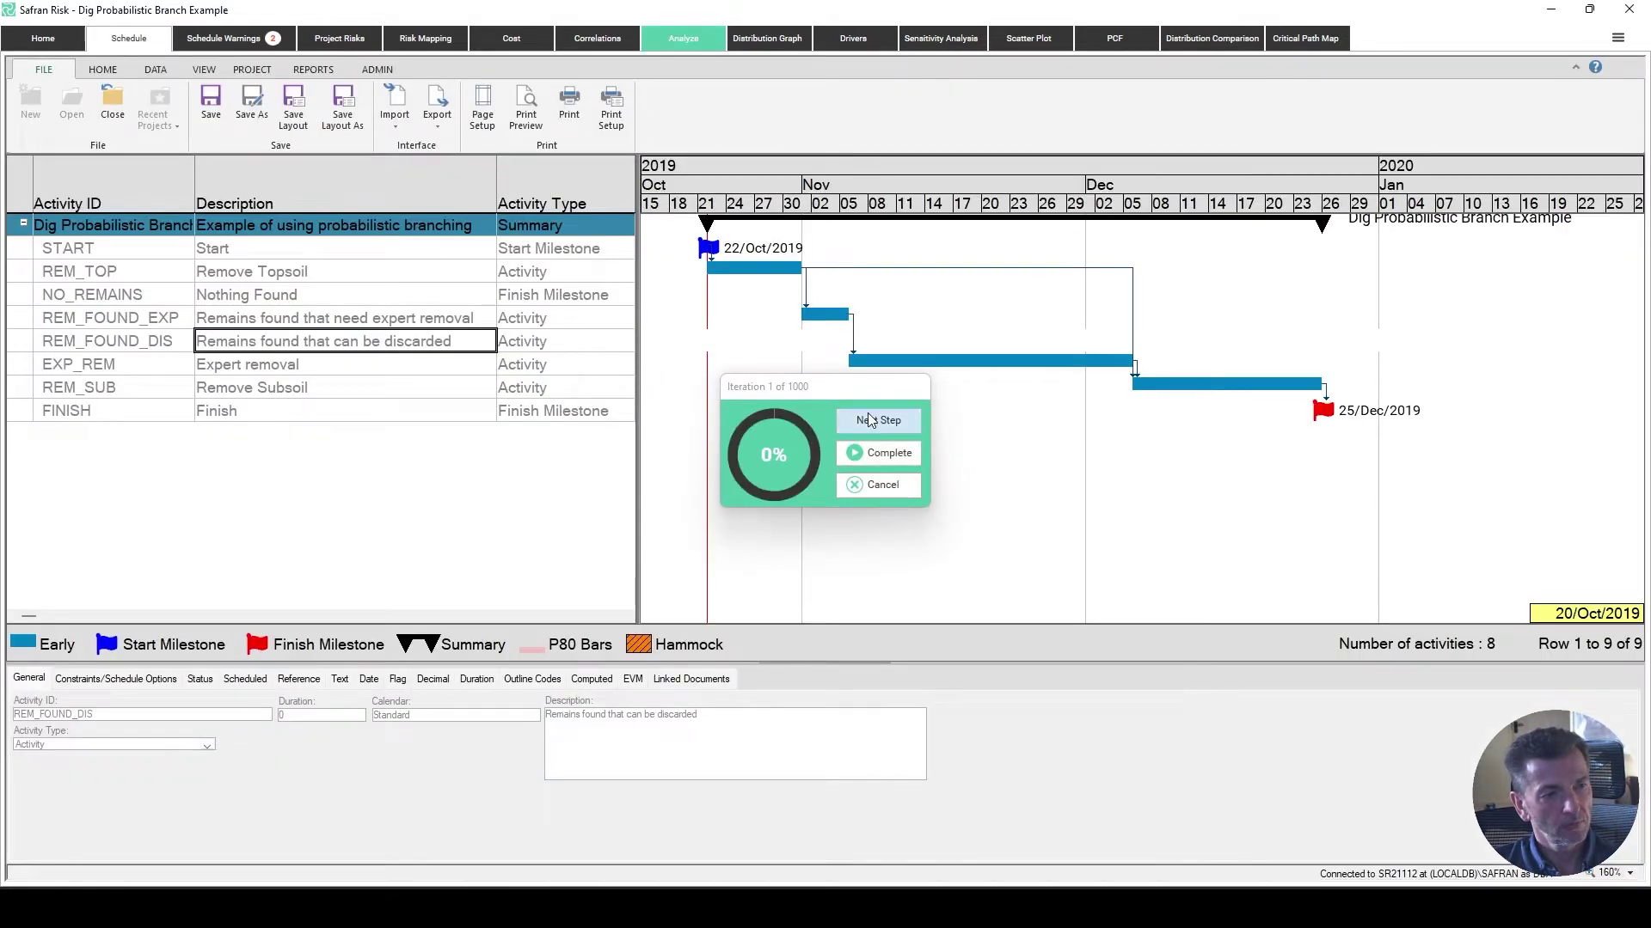
pyautogui.moveTo(863, 385); pyautogui.dragTo(894, 494)
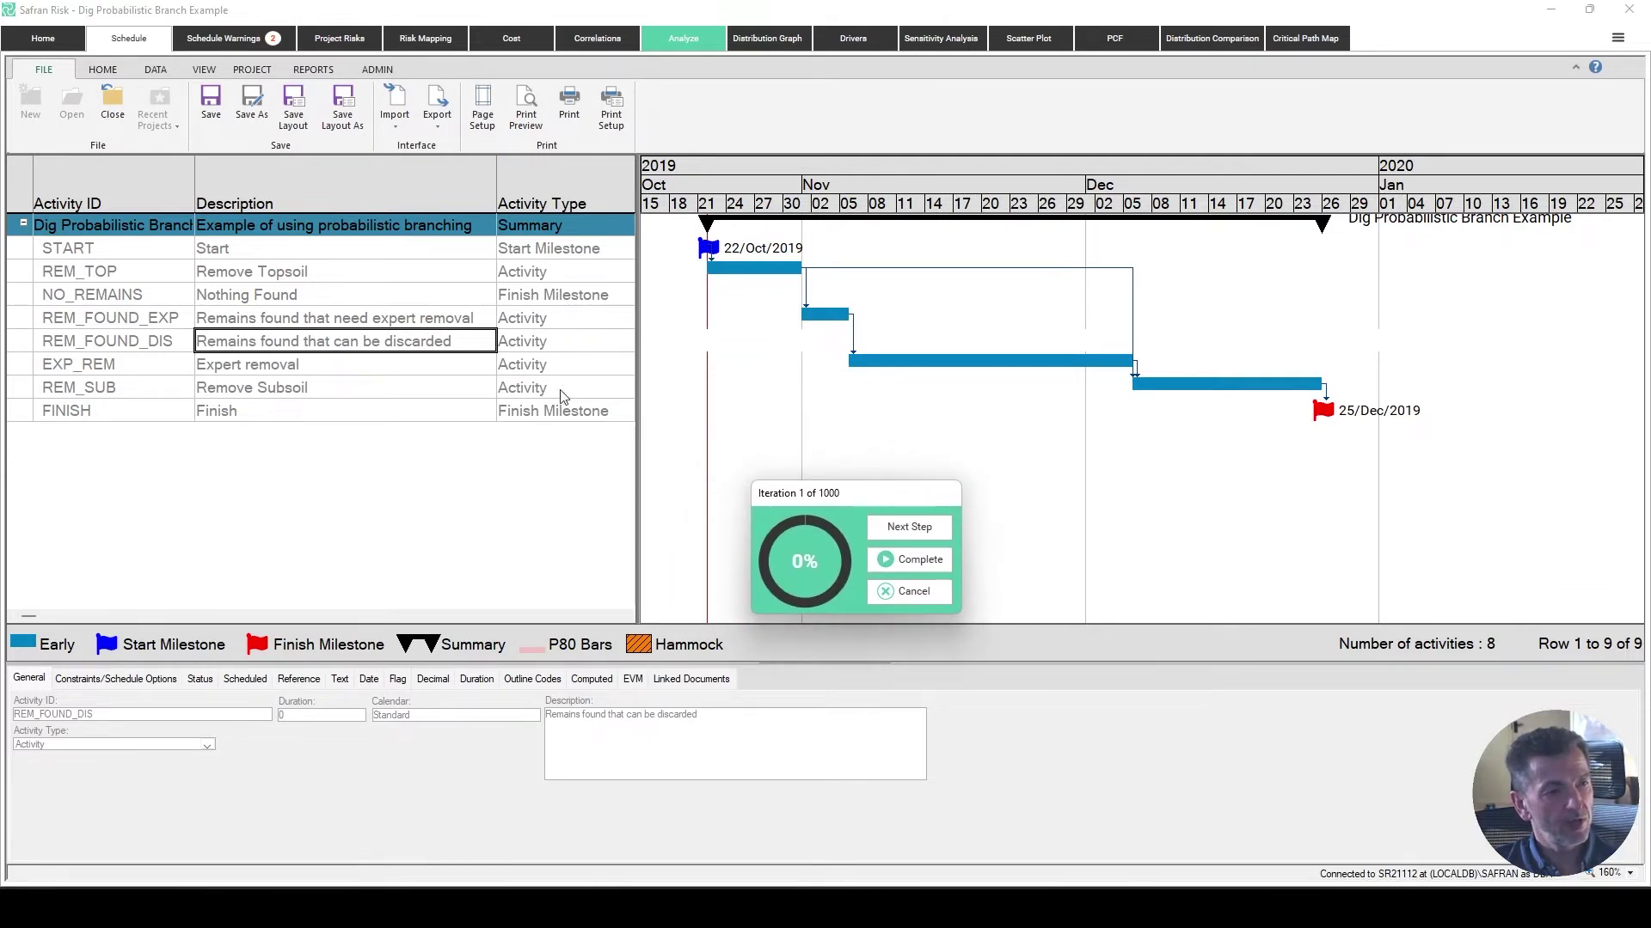
pyautogui.click(404, 320)
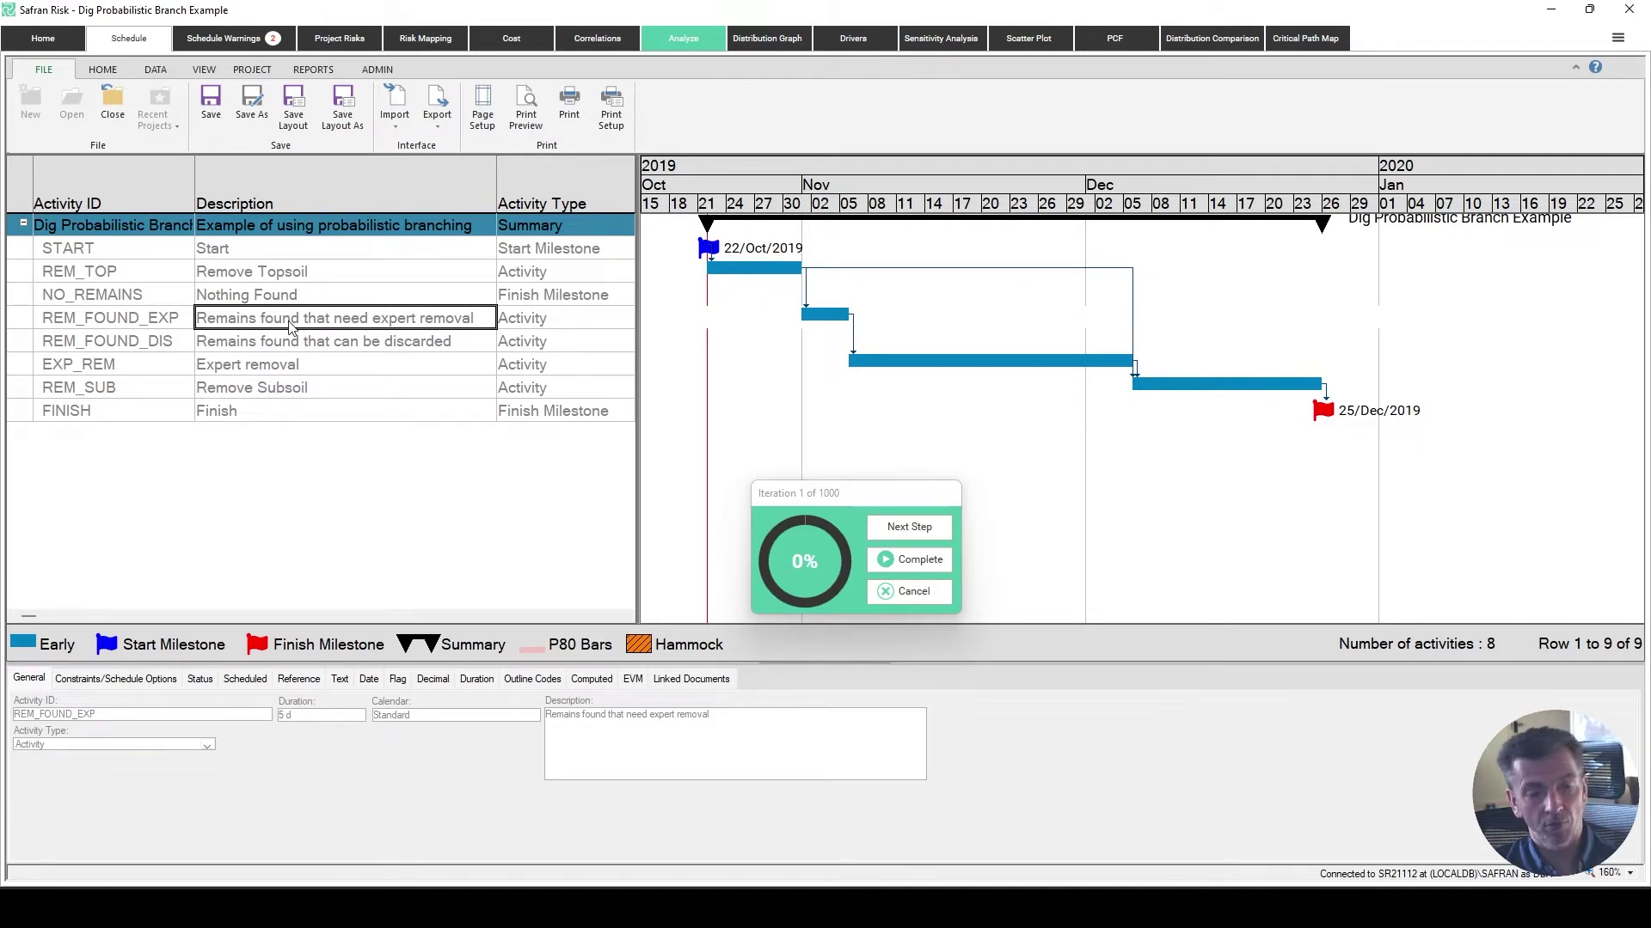
pyautogui.click(328, 368)
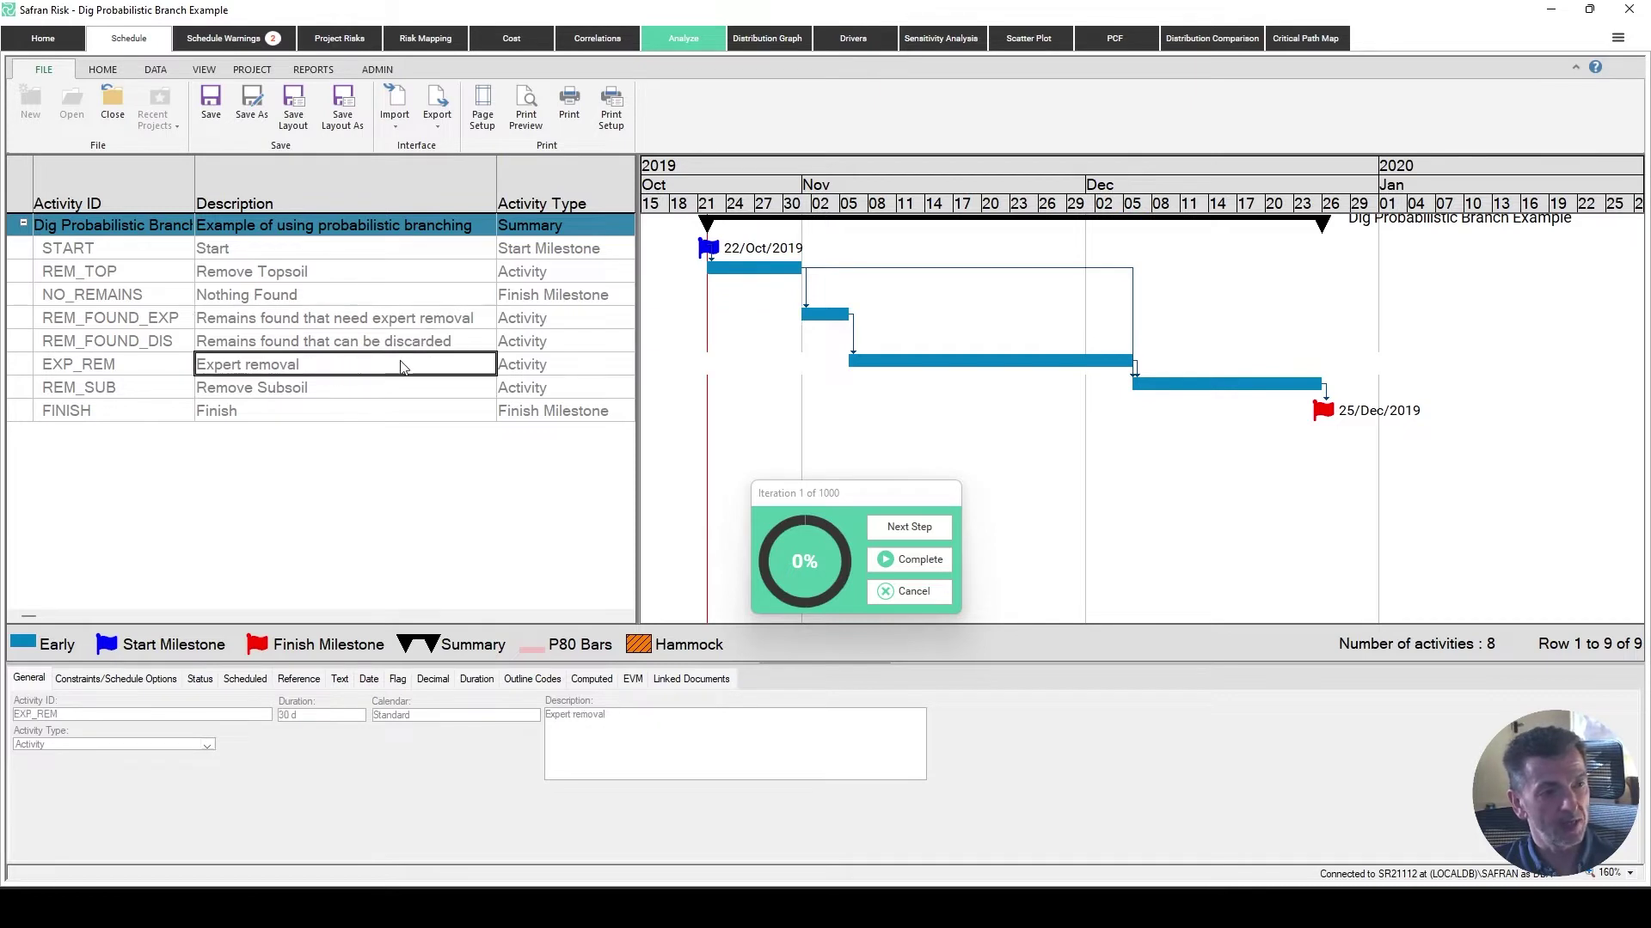
# Advance the simulation one iteration at a time to iteration 4 and inspect the activity for remains that can be discarded.
pyautogui.click(898, 527)
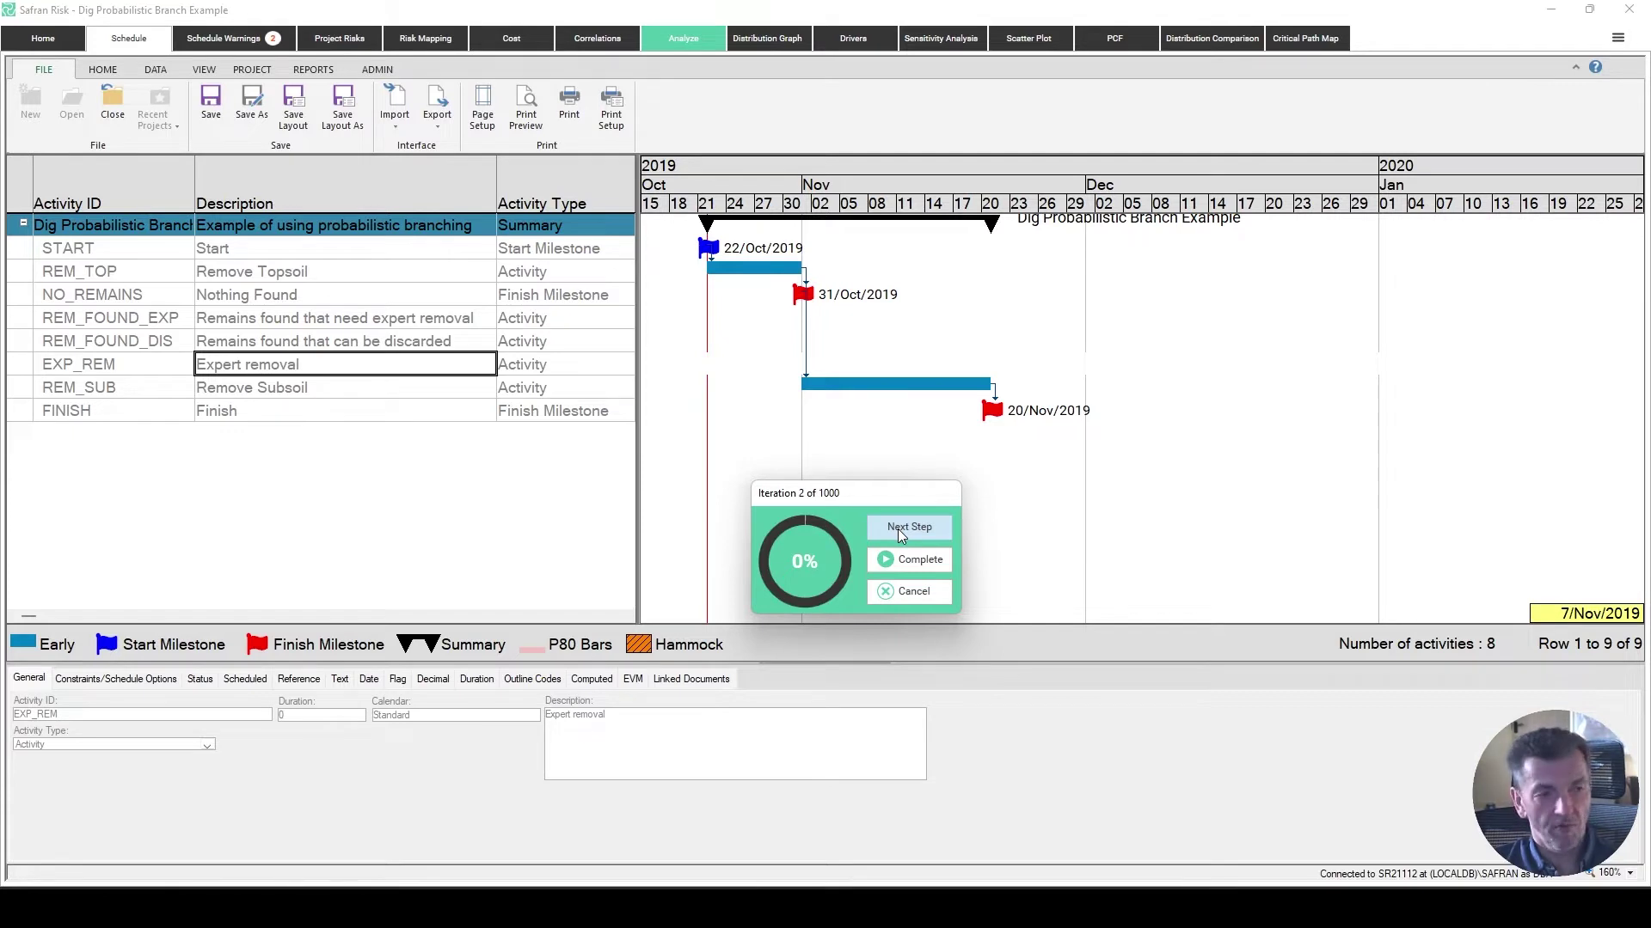
pyautogui.click(902, 527)
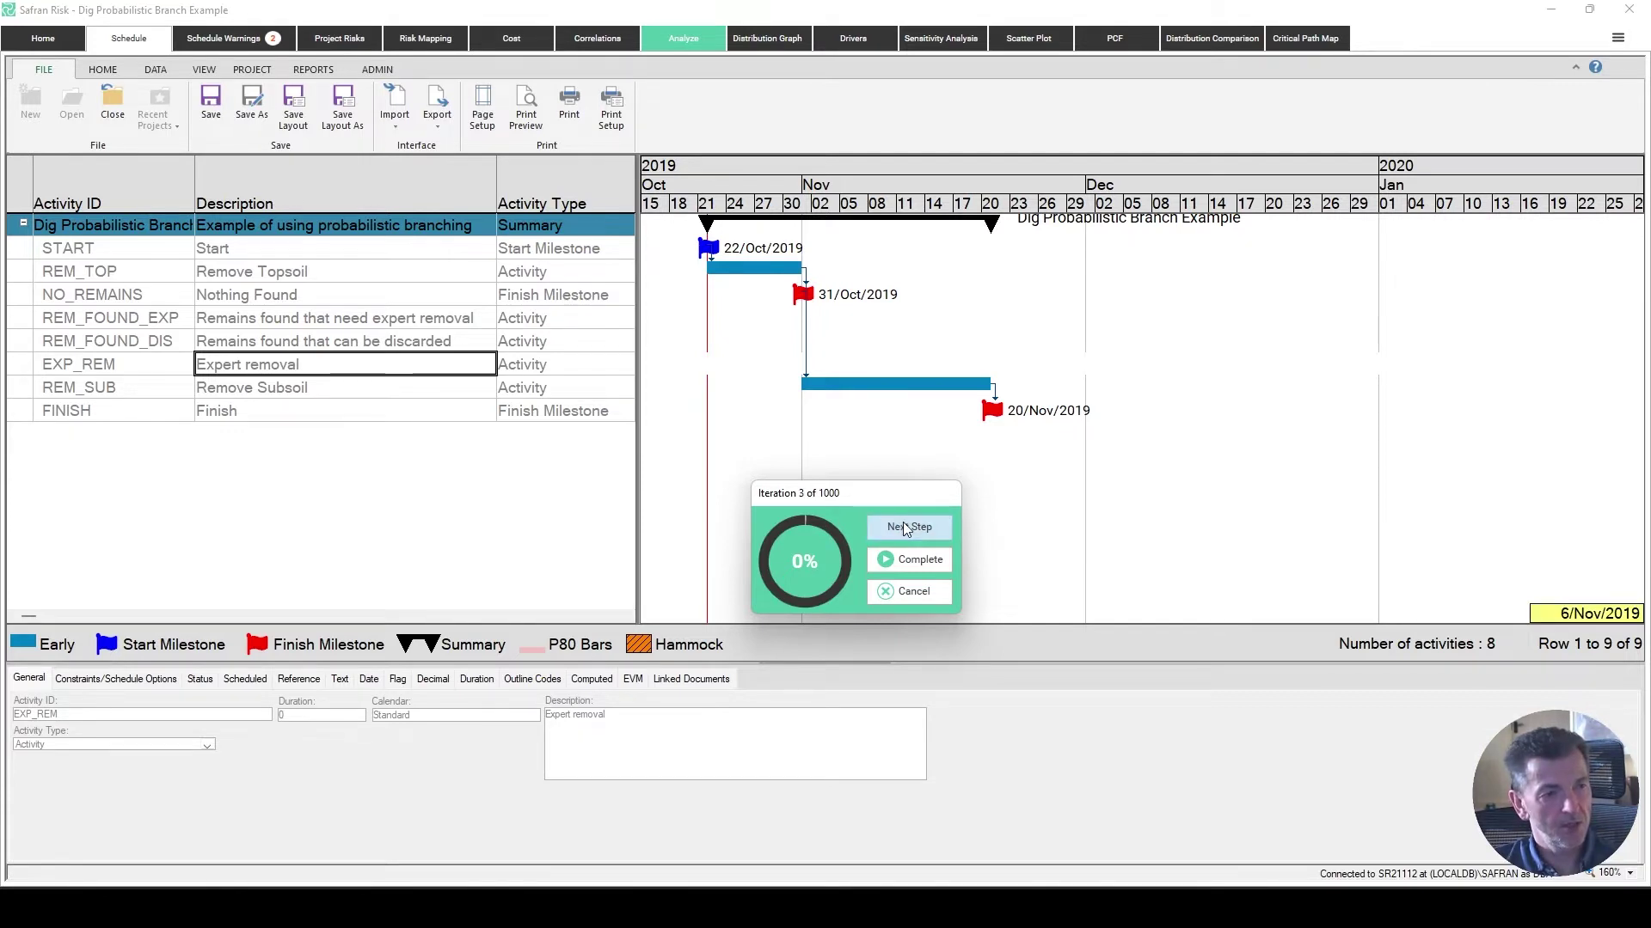
pyautogui.click(903, 527)
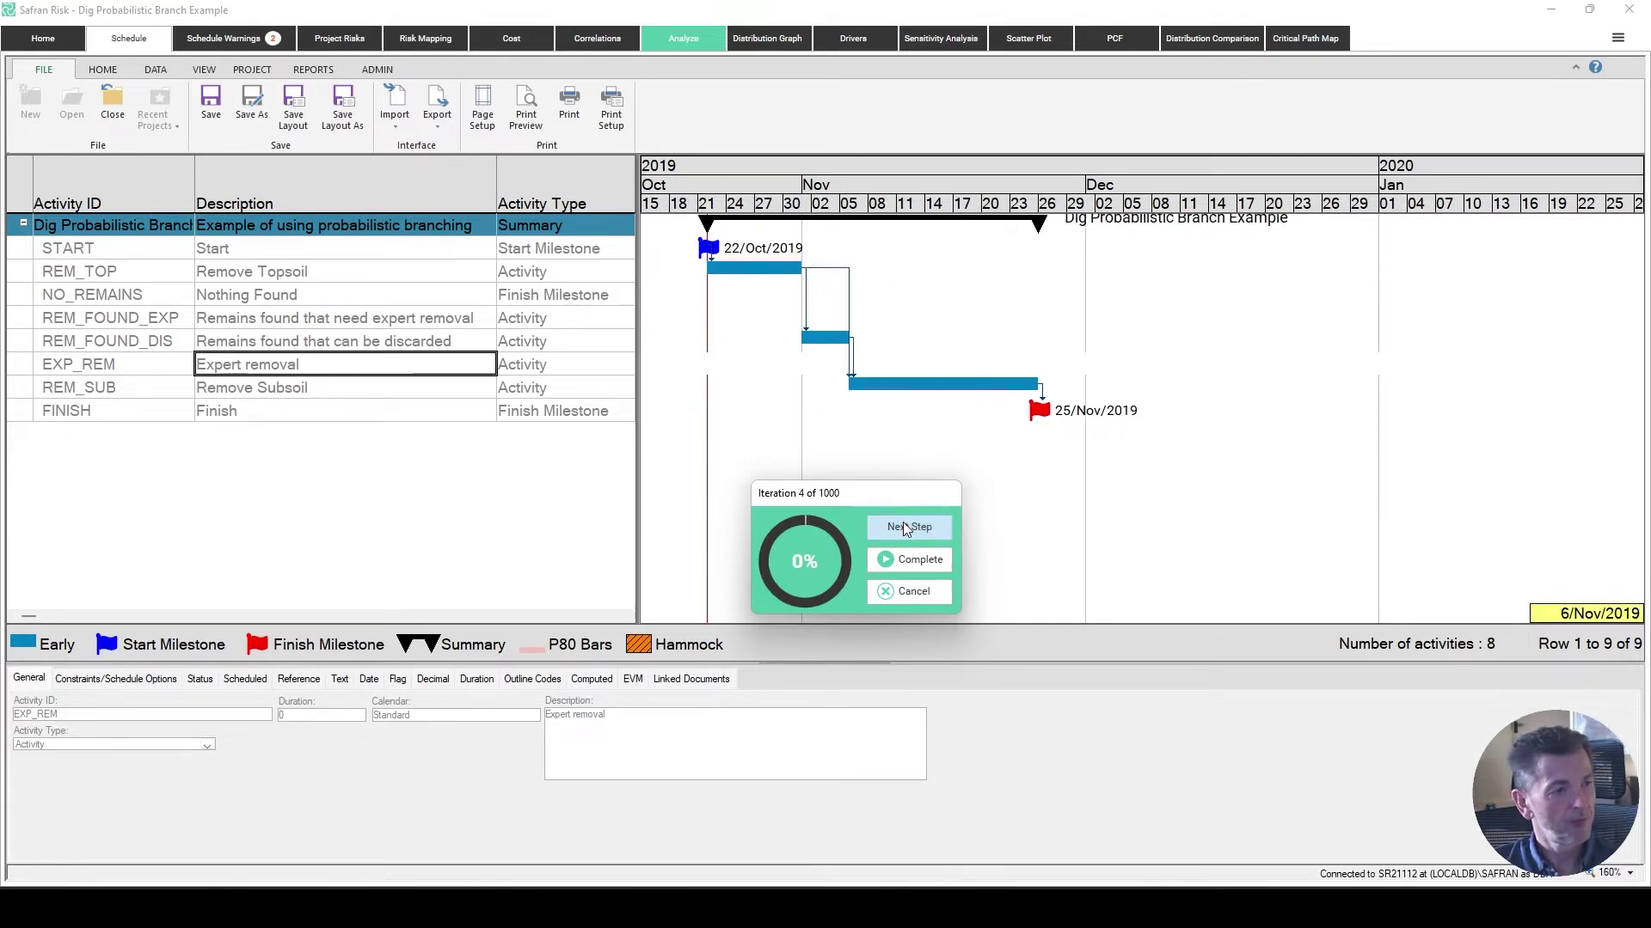
pyautogui.click(479, 348)
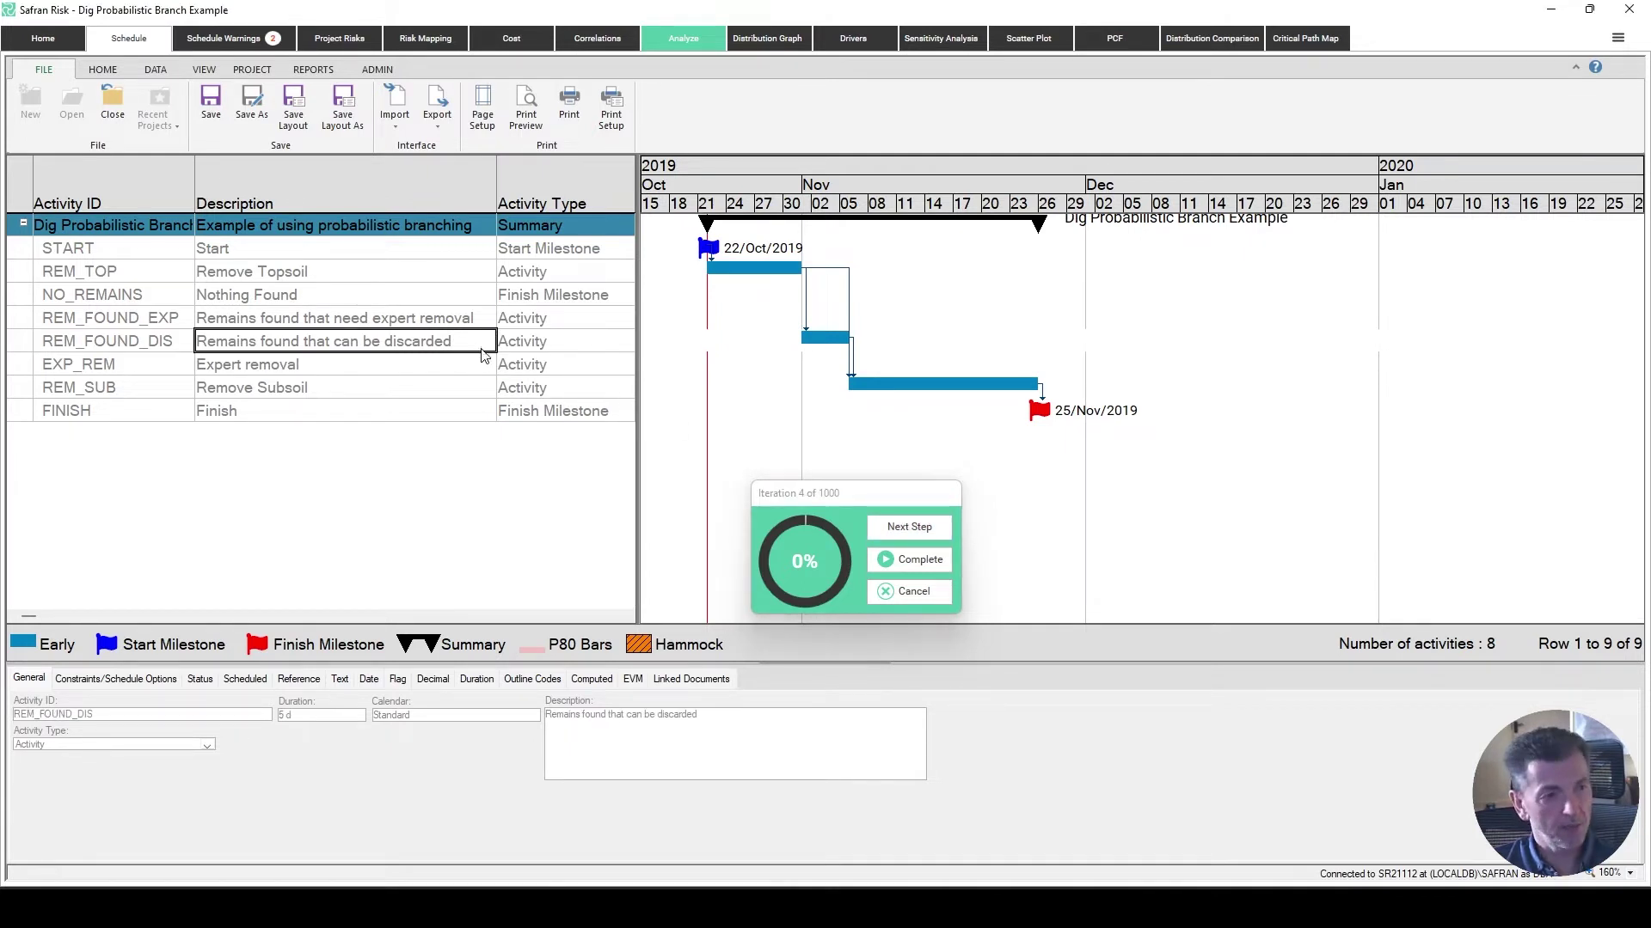
# Advance the simulation to iteration 13, then run all remaining iterations to completion.
pyautogui.click(910, 527)
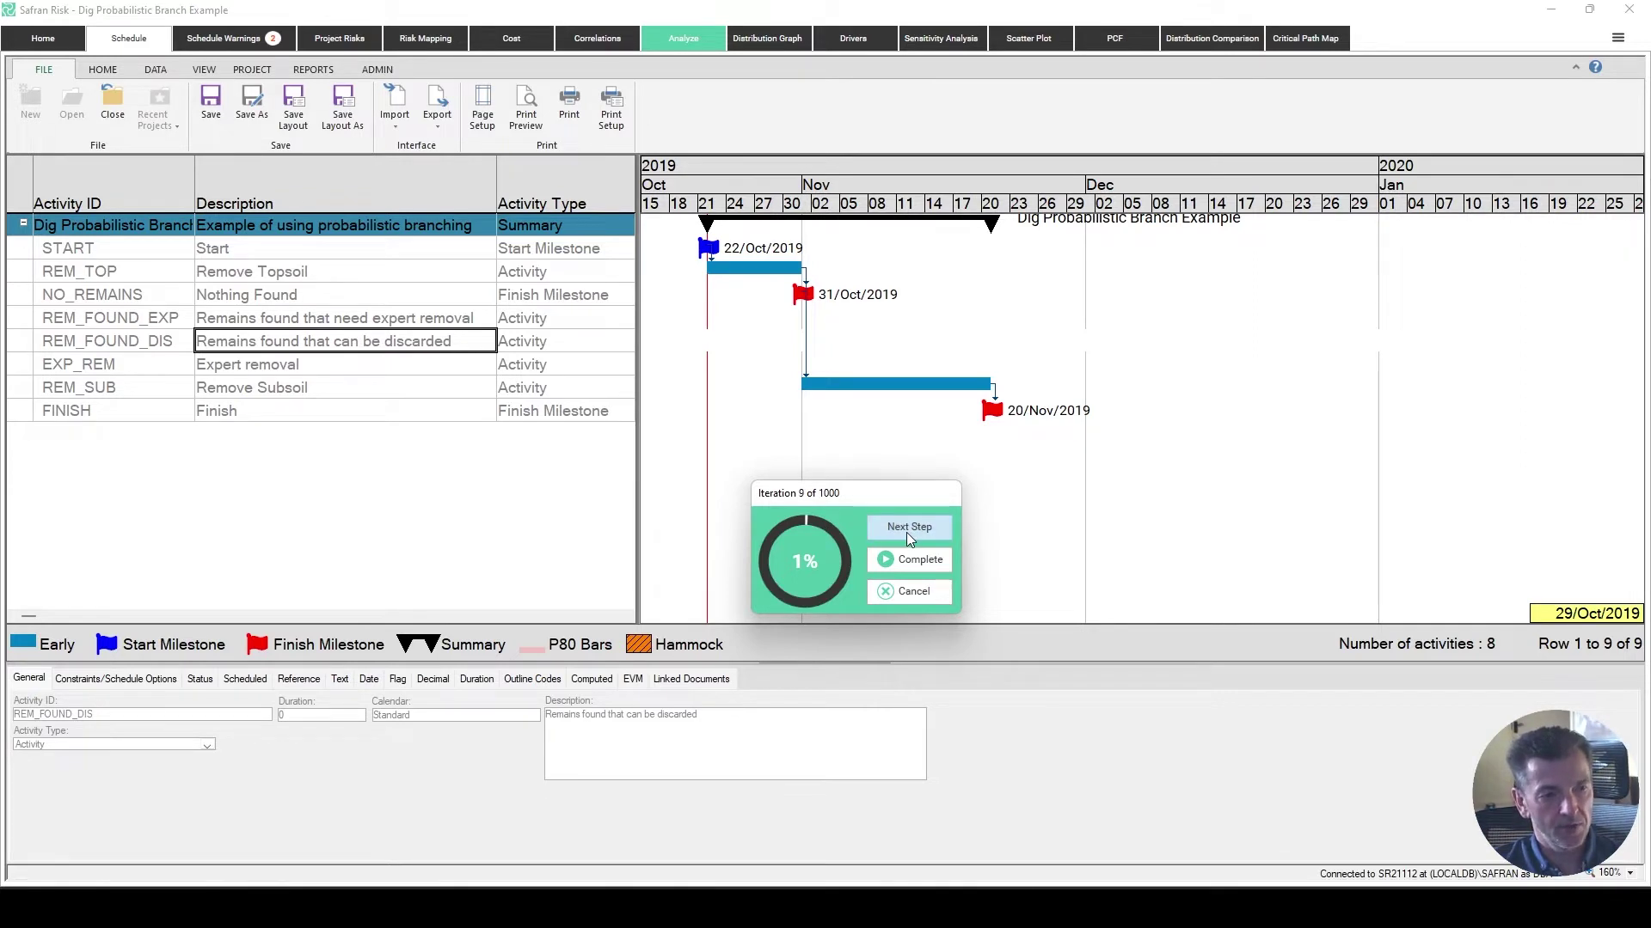
pyautogui.click(906, 533)
pyautogui.click(907, 533)
pyautogui.click(906, 533)
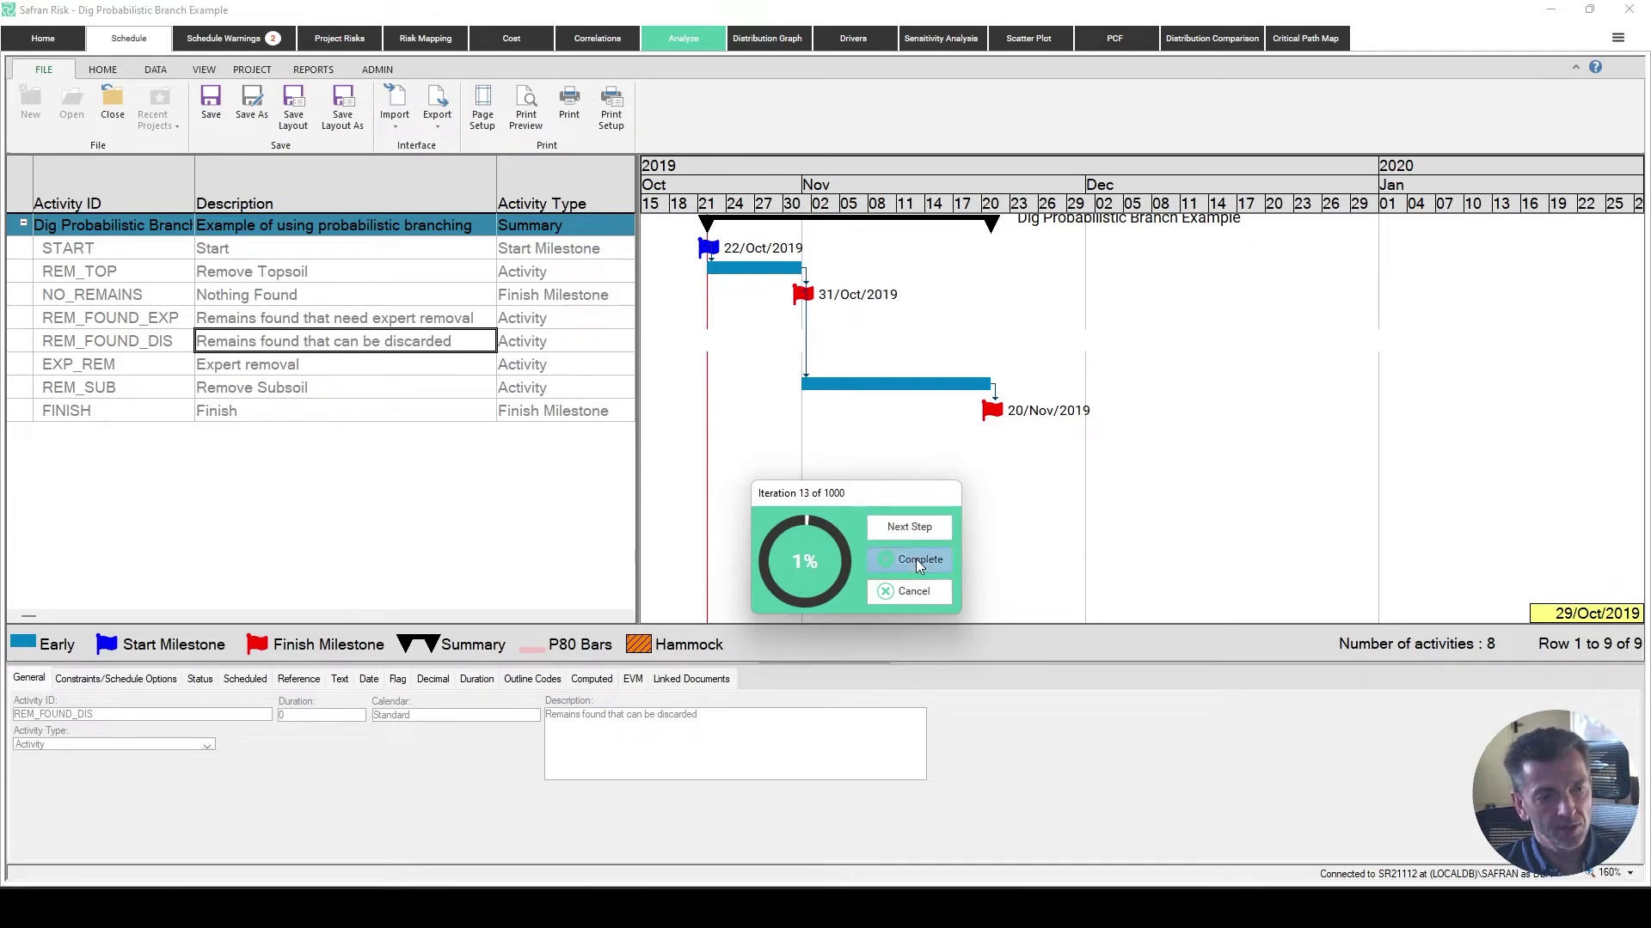
pyautogui.click(916, 559)
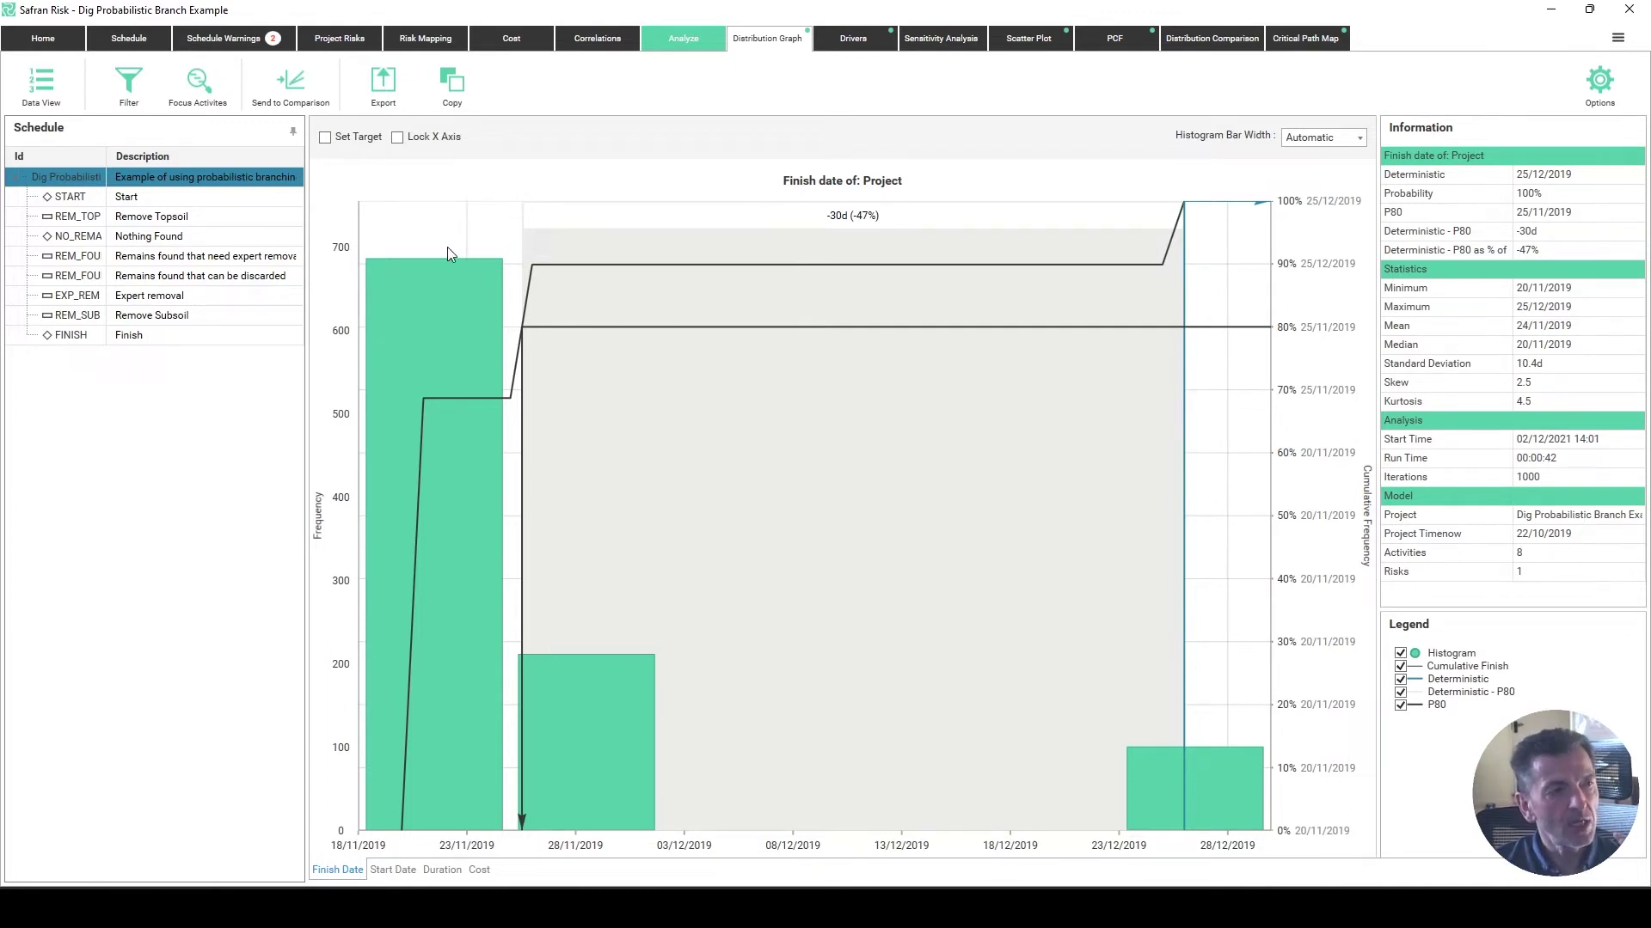
# Return to the schedule, then review the EXISTENCE project risk's ID, description, Non-Existence risk type, probability and link settings.
pyautogui.click(148, 40)
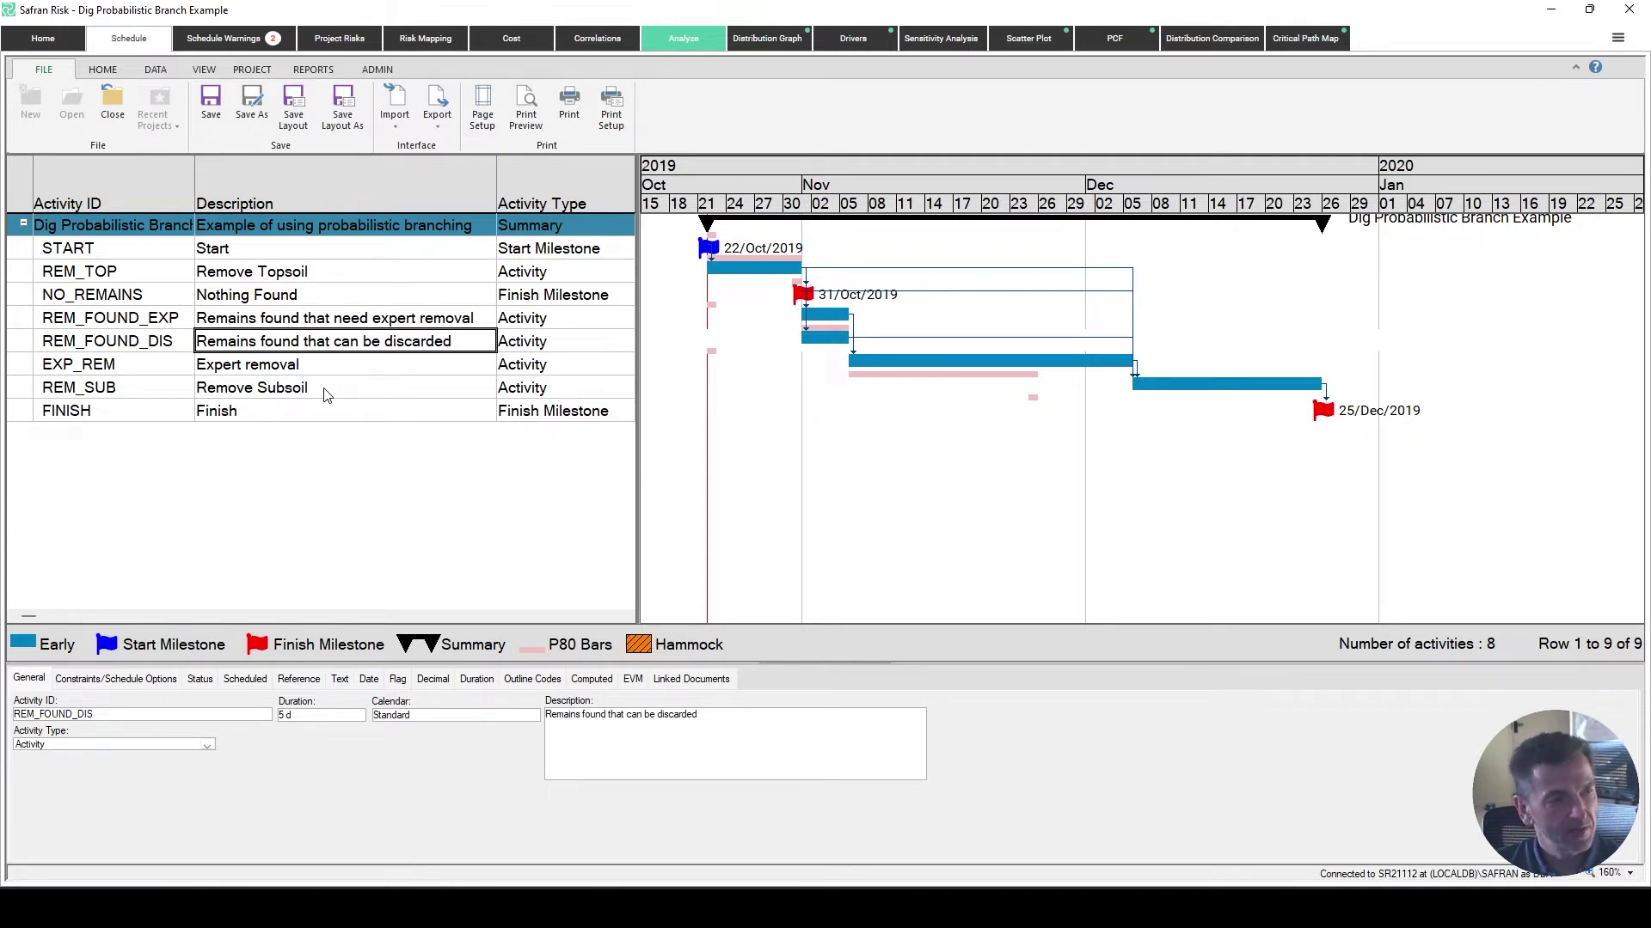
pyautogui.click(359, 45)
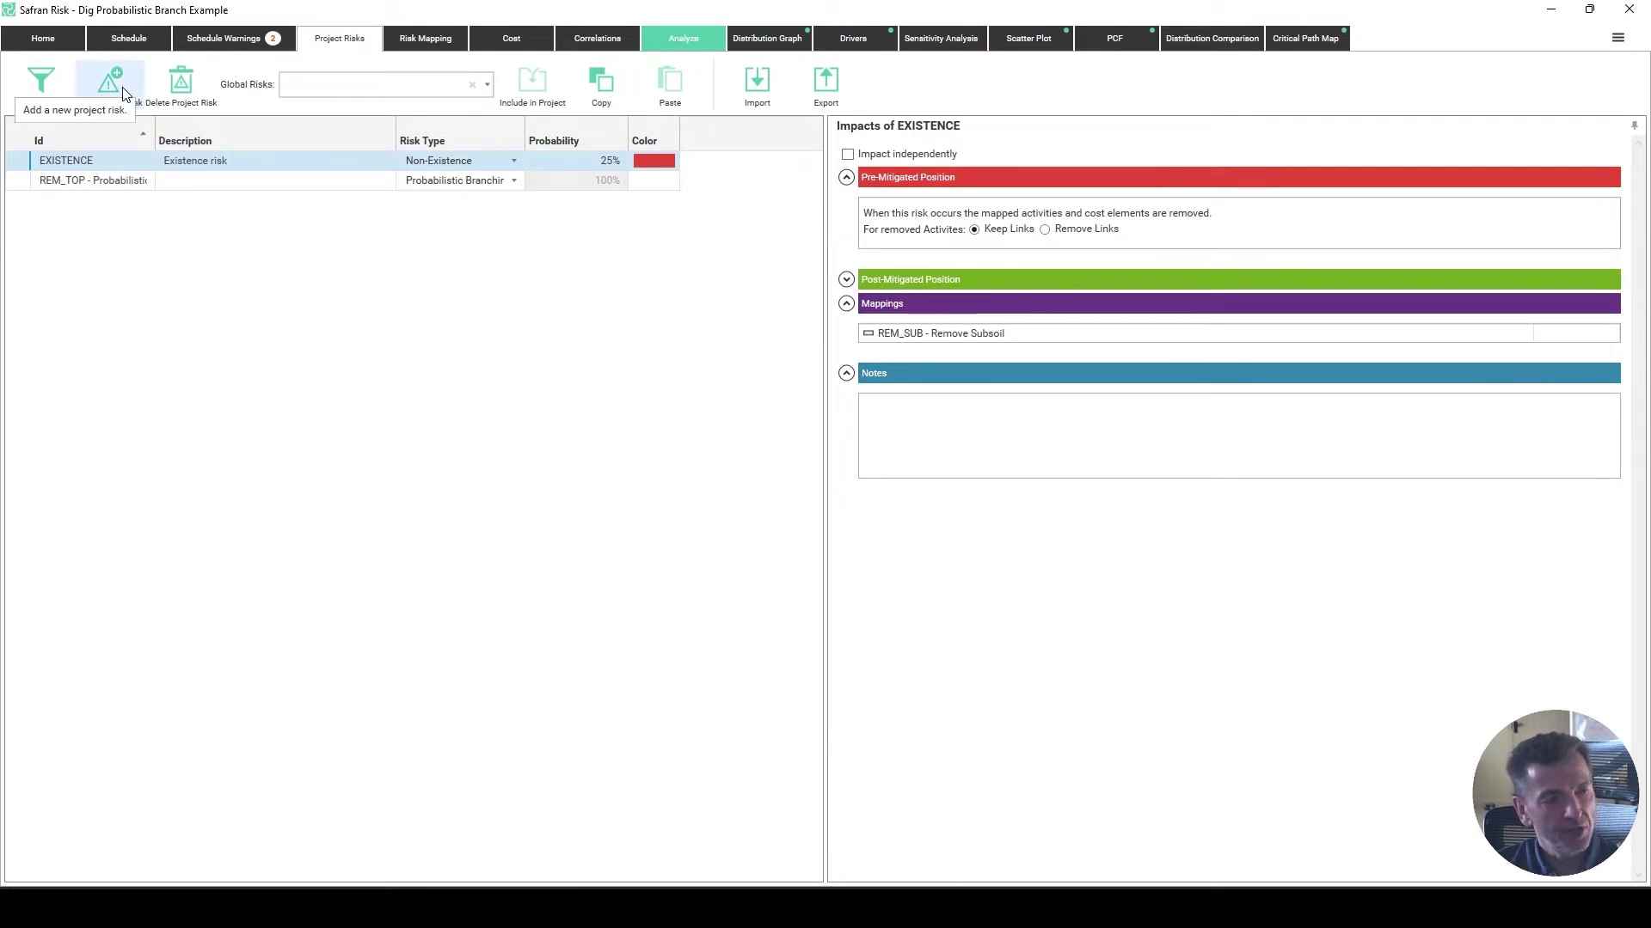
pyautogui.click(111, 160)
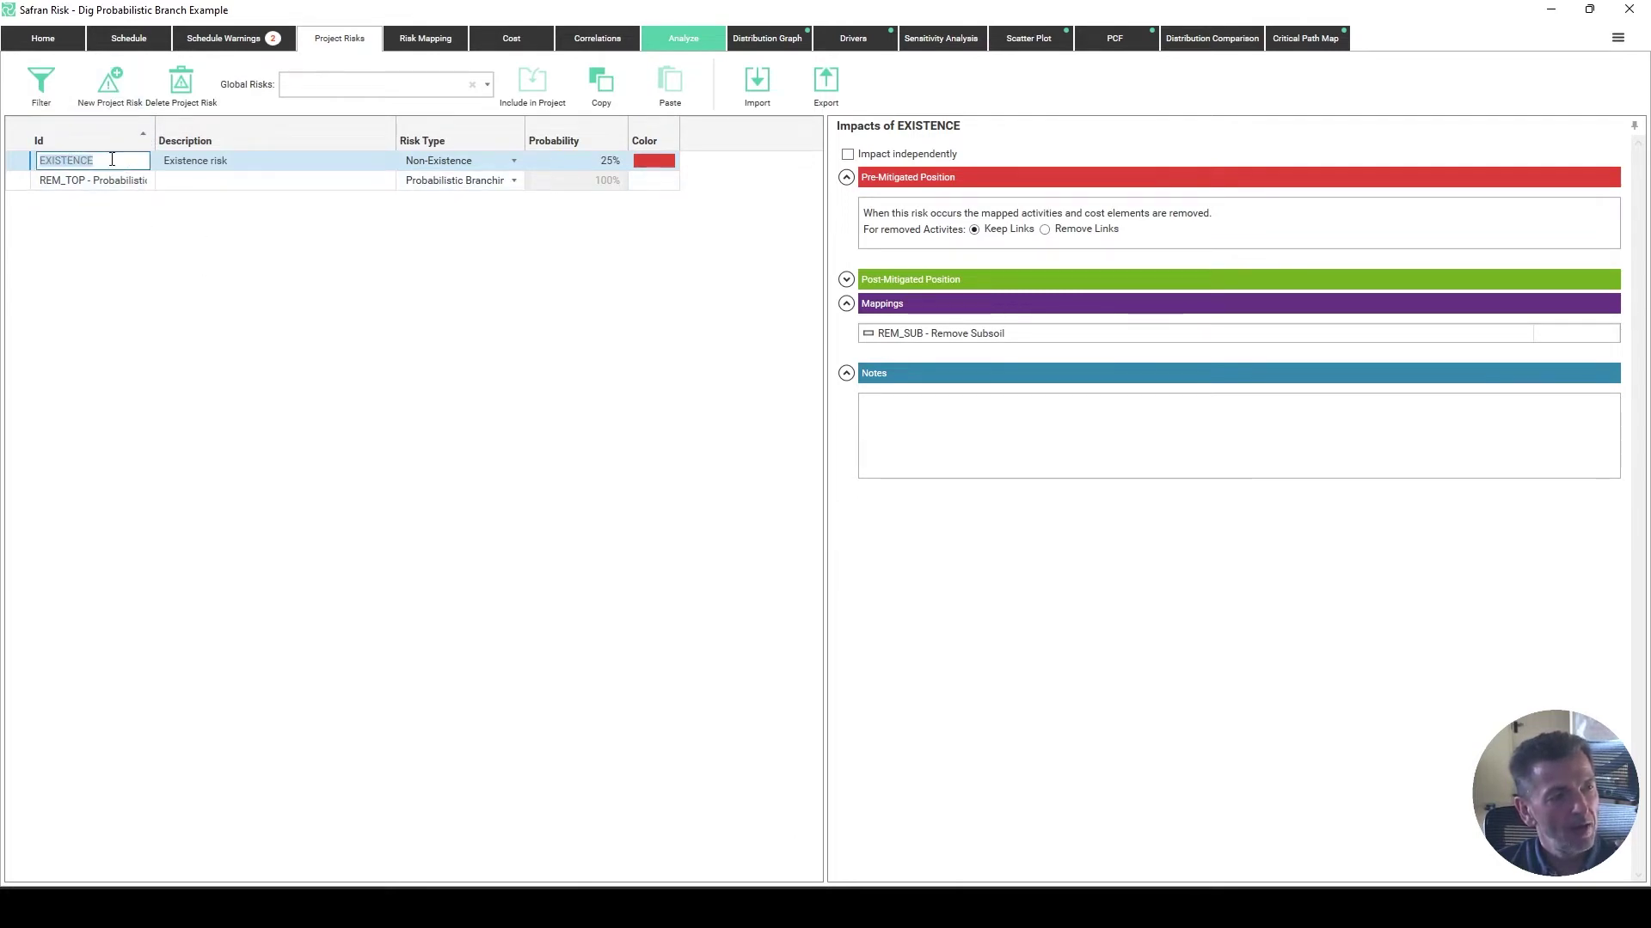
pyautogui.click(201, 165)
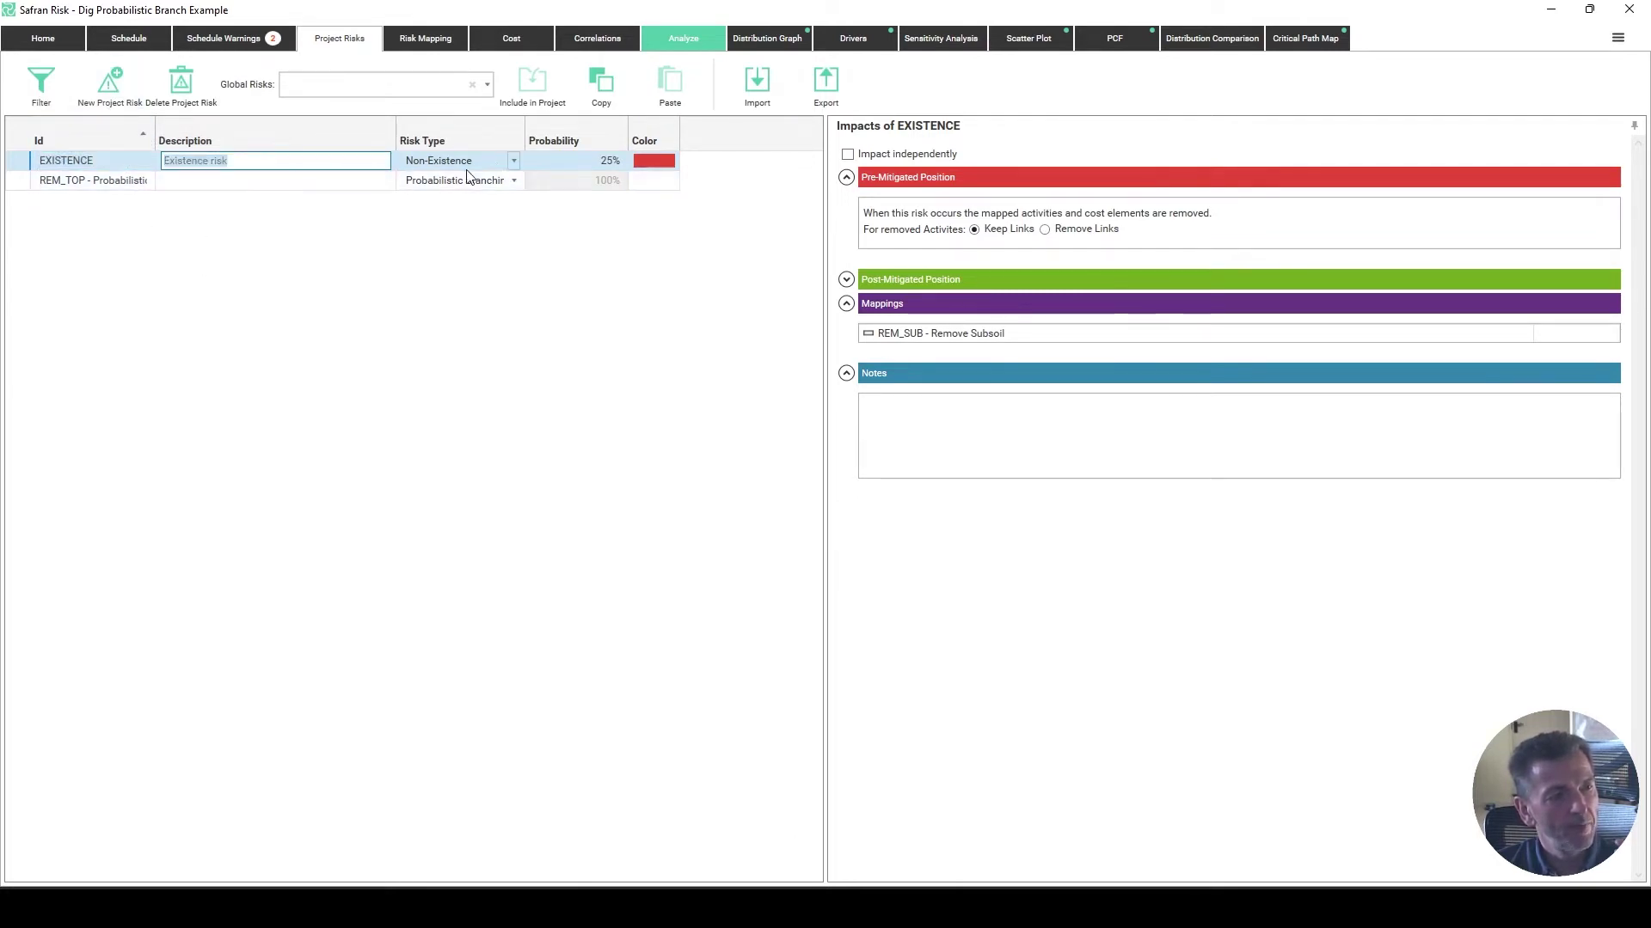
pyautogui.click(513, 161)
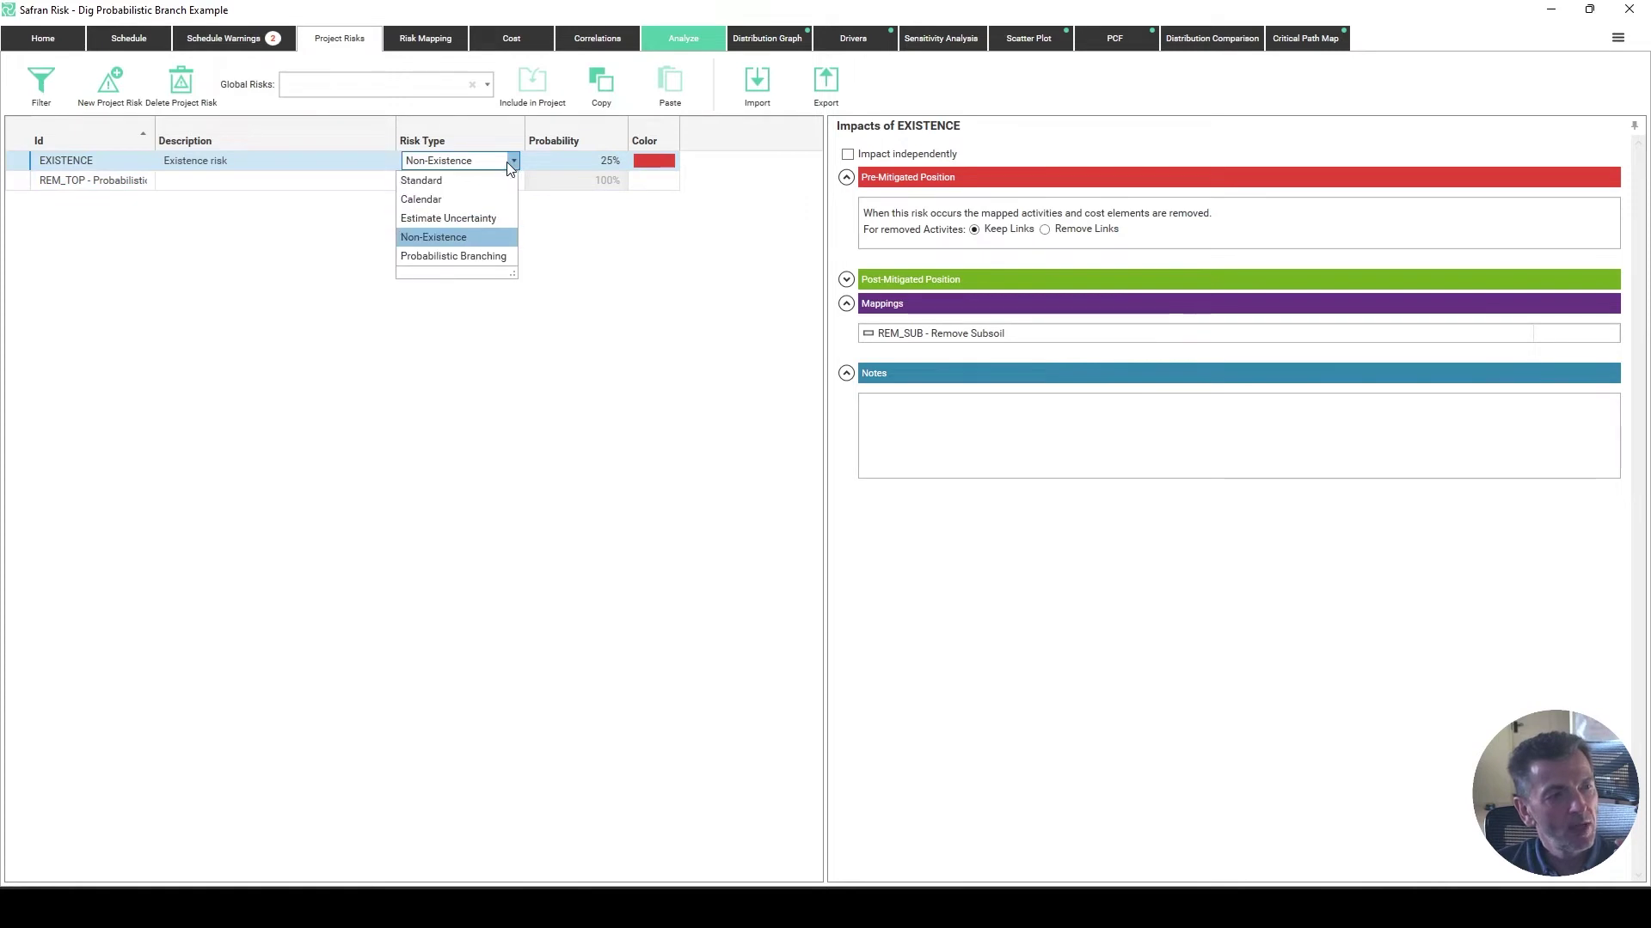
pyautogui.click(468, 235)
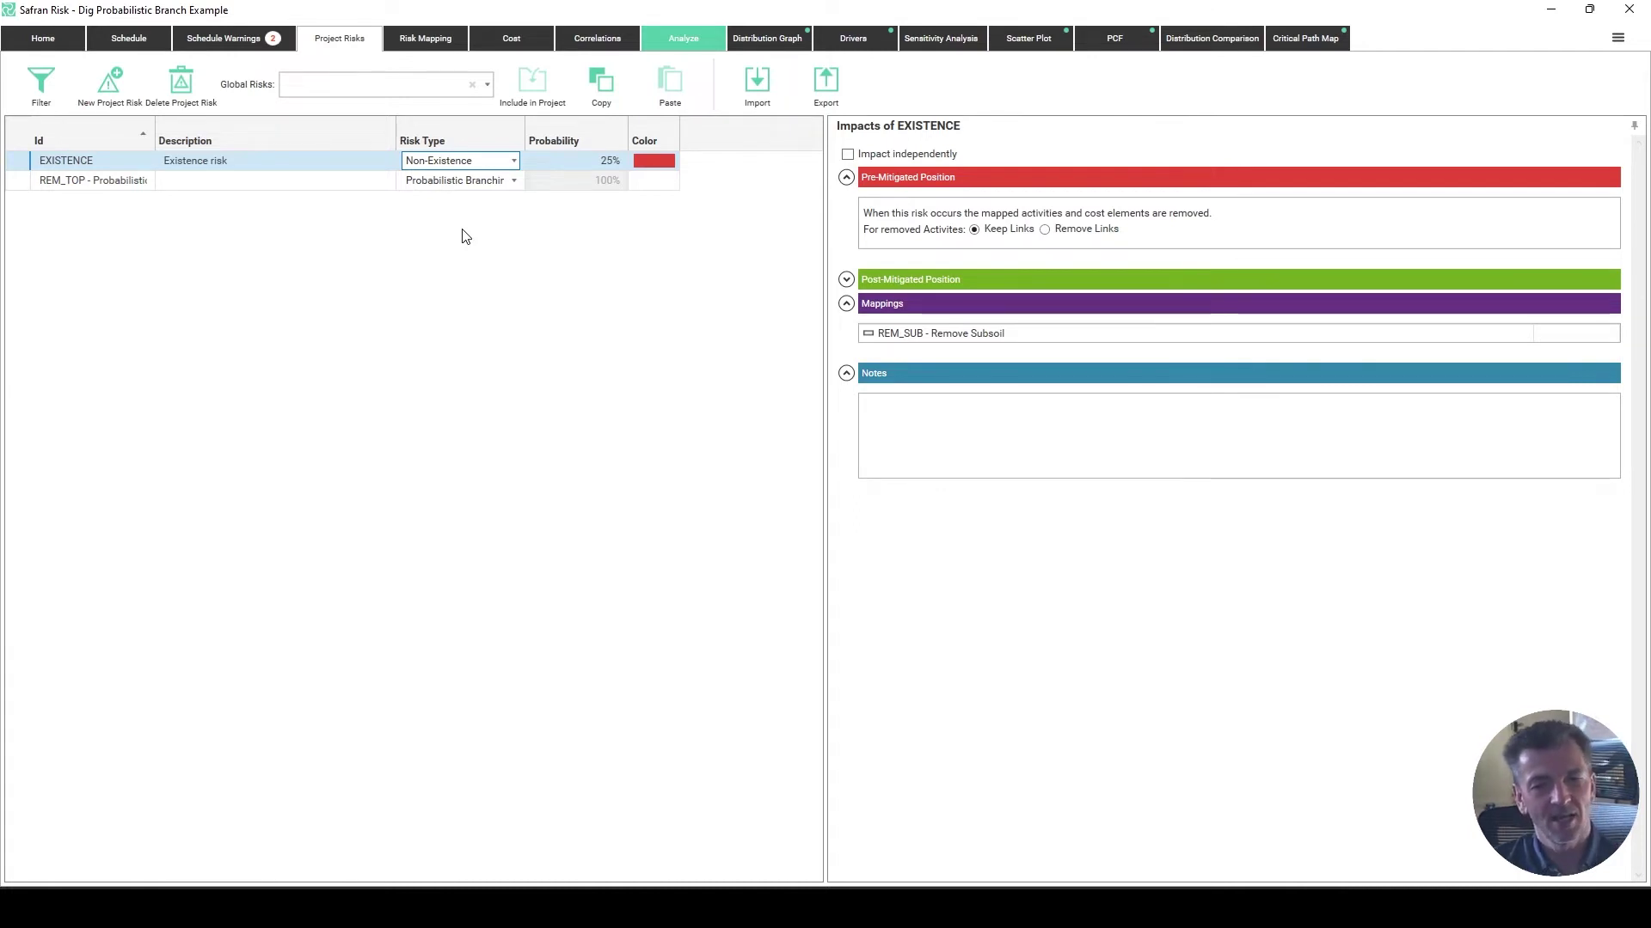
pyautogui.click(591, 160)
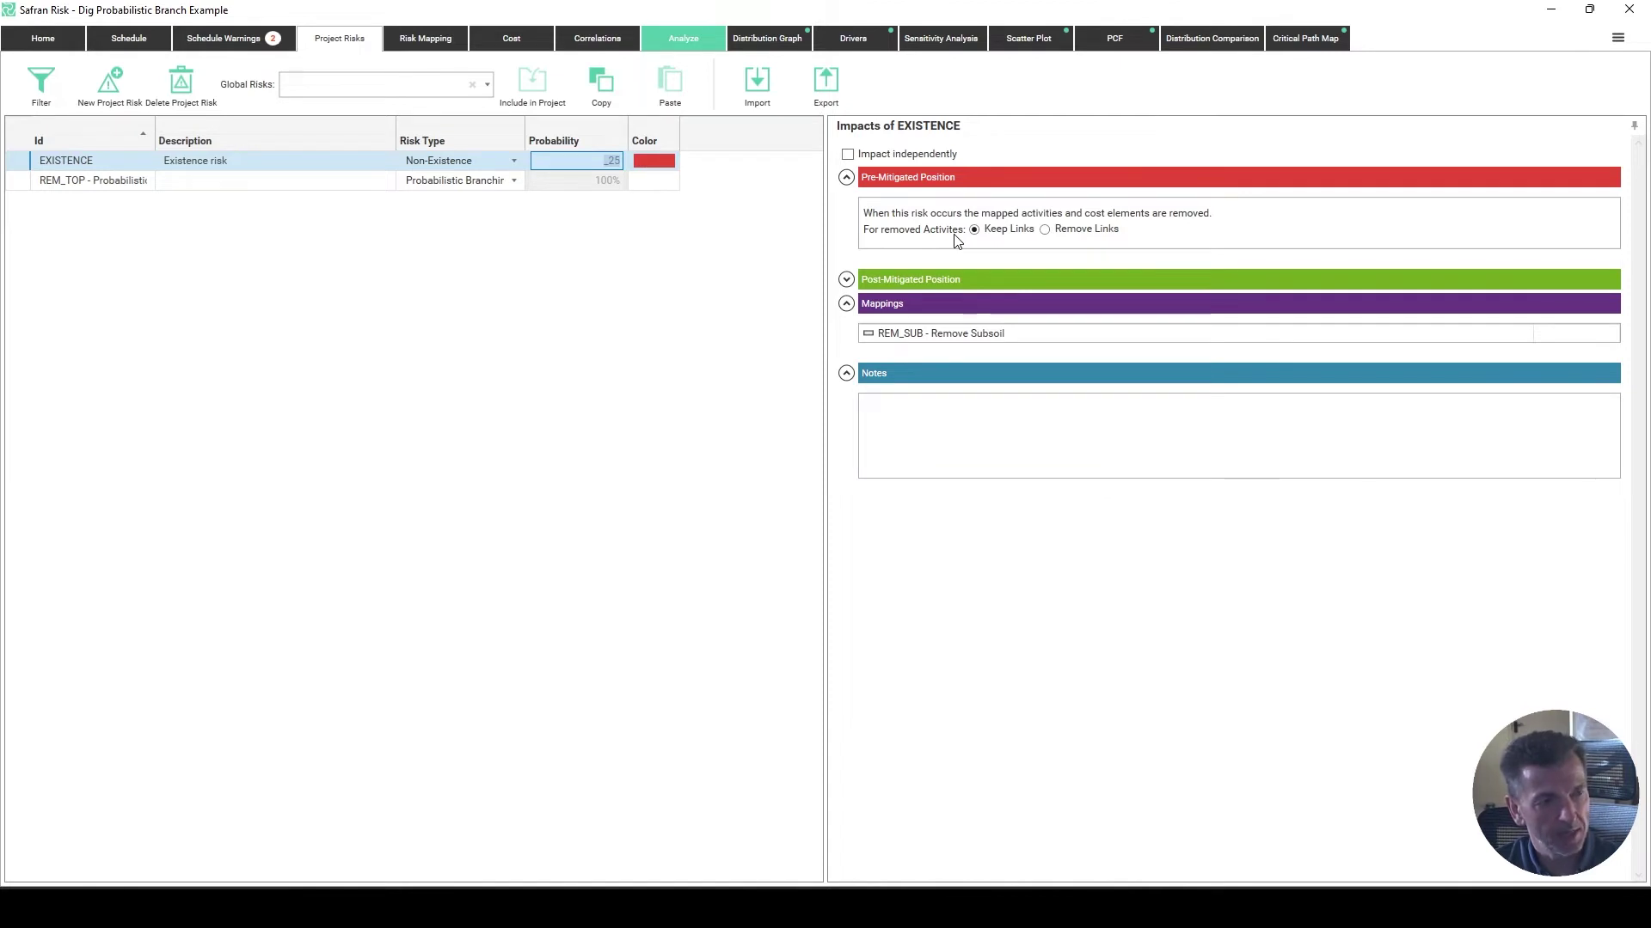
# Include the EXISTENCE risk in the analysis and start a new step-through run, moving the progress window clear of the Gantt bars.
pyautogui.click(686, 42)
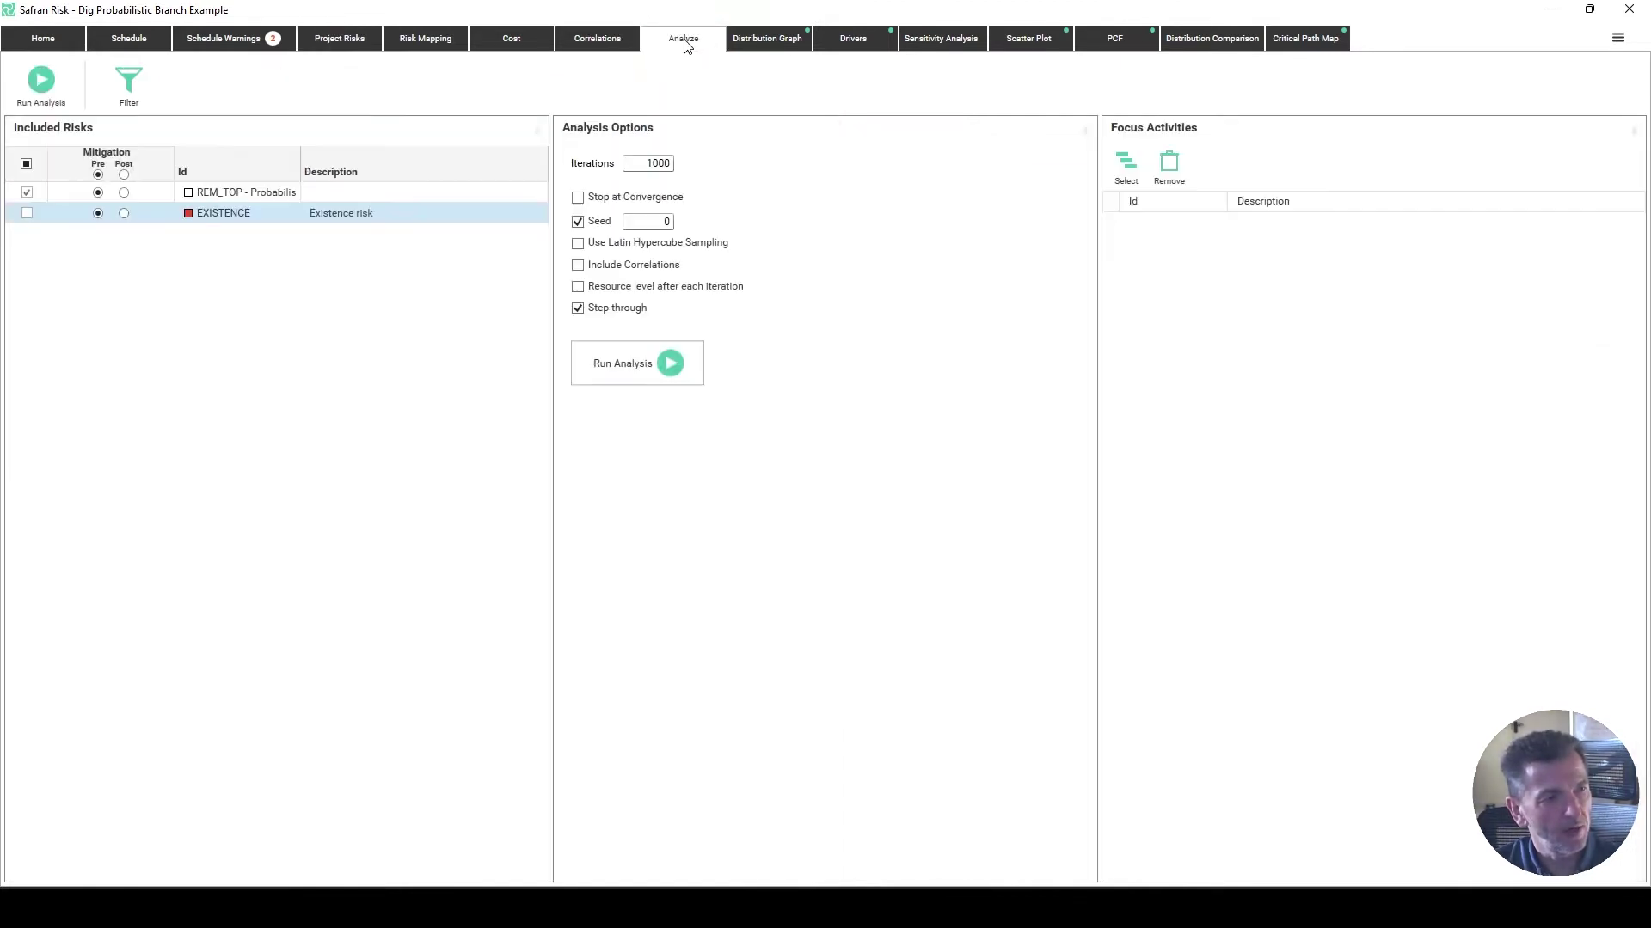
pyautogui.click(27, 214)
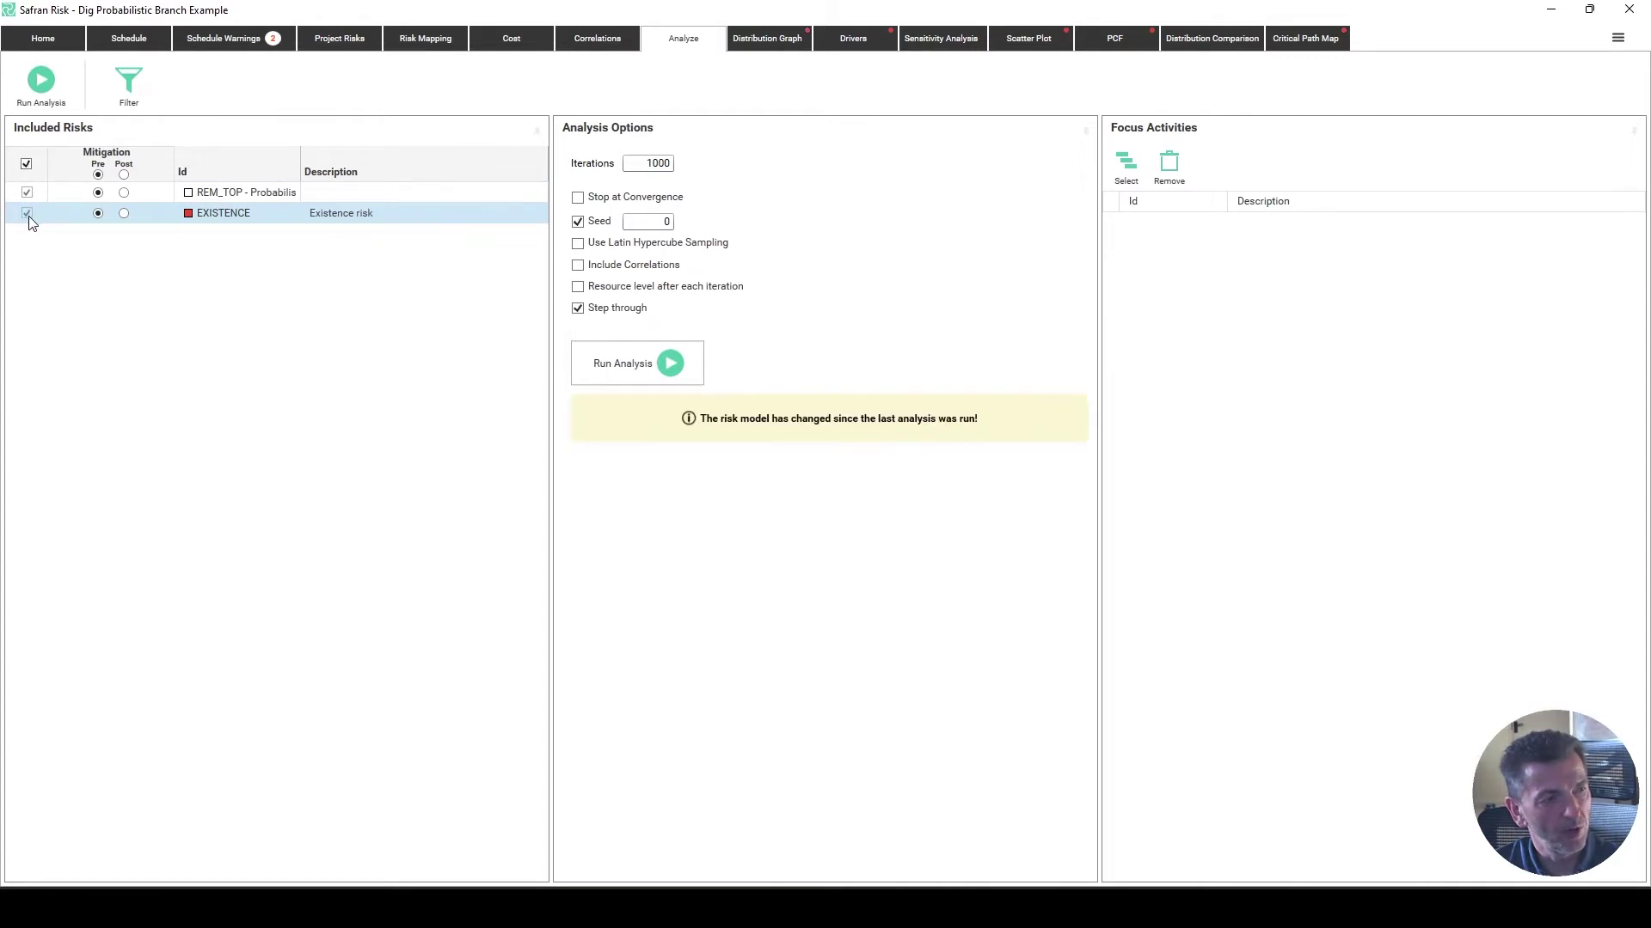
pyautogui.click(666, 368)
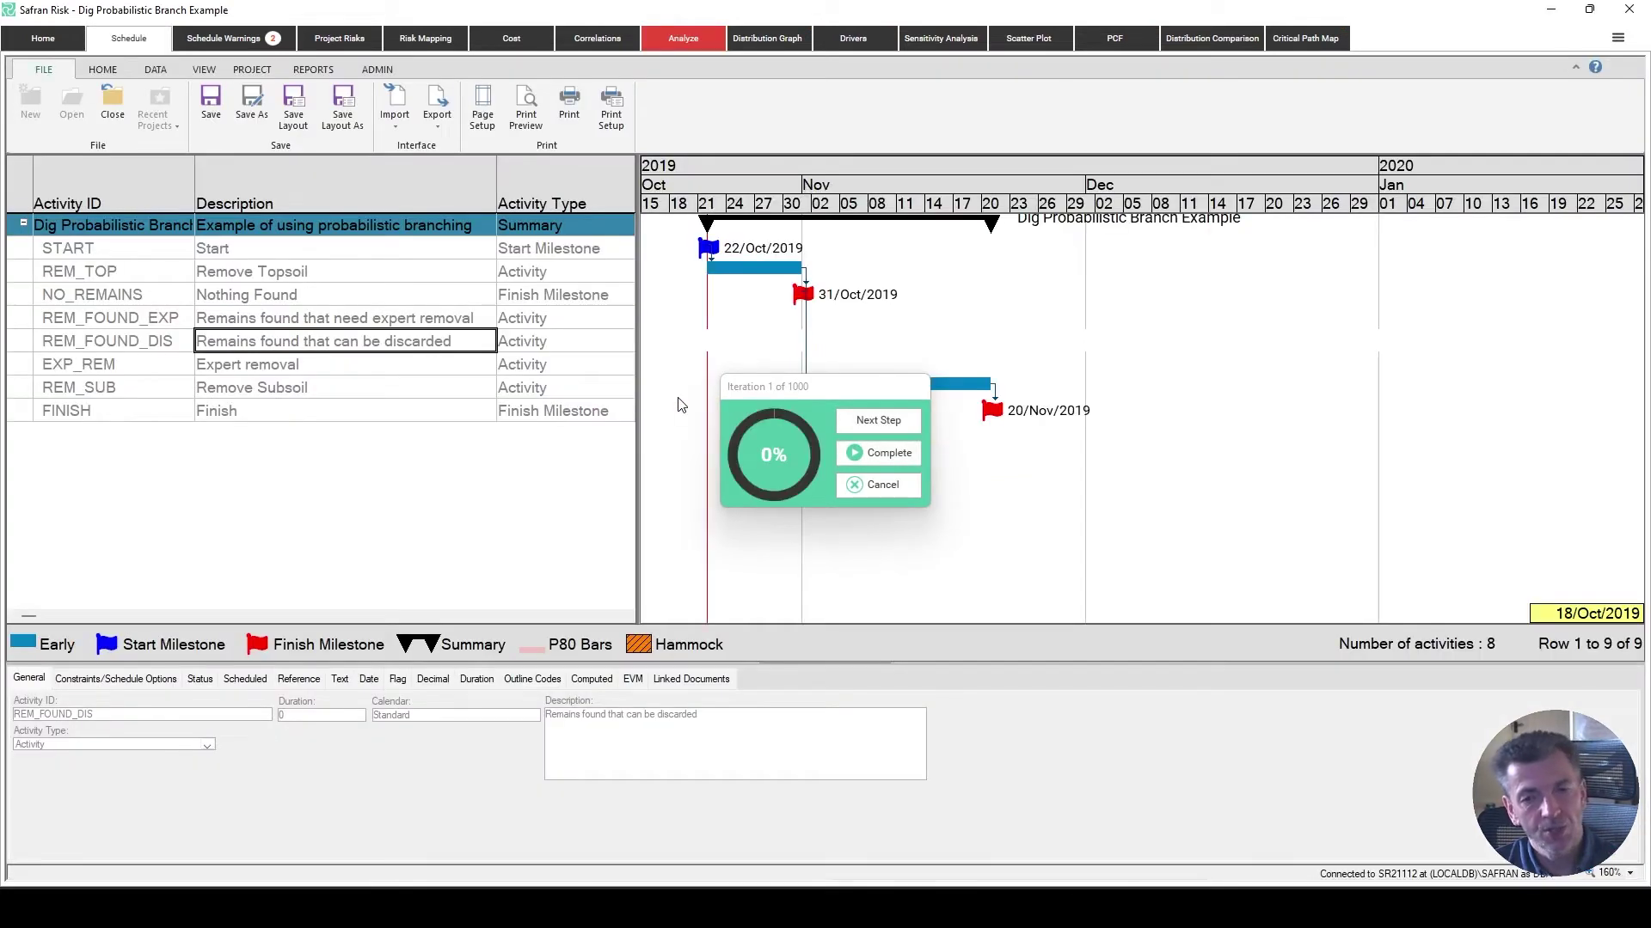
pyautogui.moveTo(849, 386); pyautogui.dragTo(901, 481)
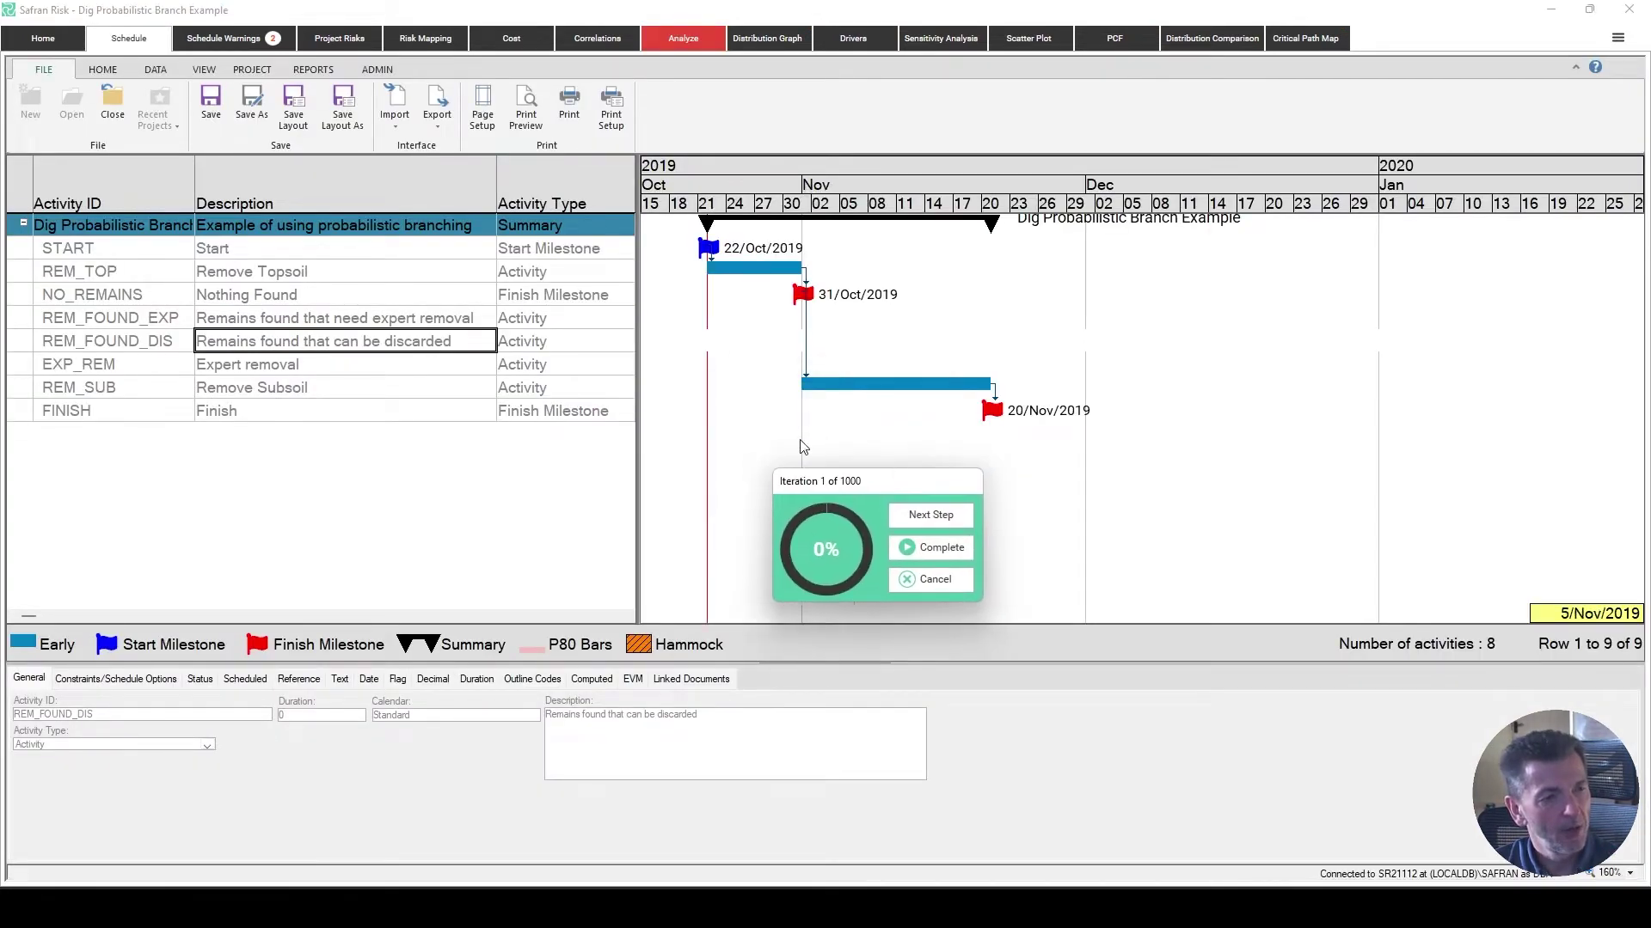
# Select the Remove Subsoil activity and advance the simulation one iteration at a time beyond iteration 14.
pyautogui.click(368, 388)
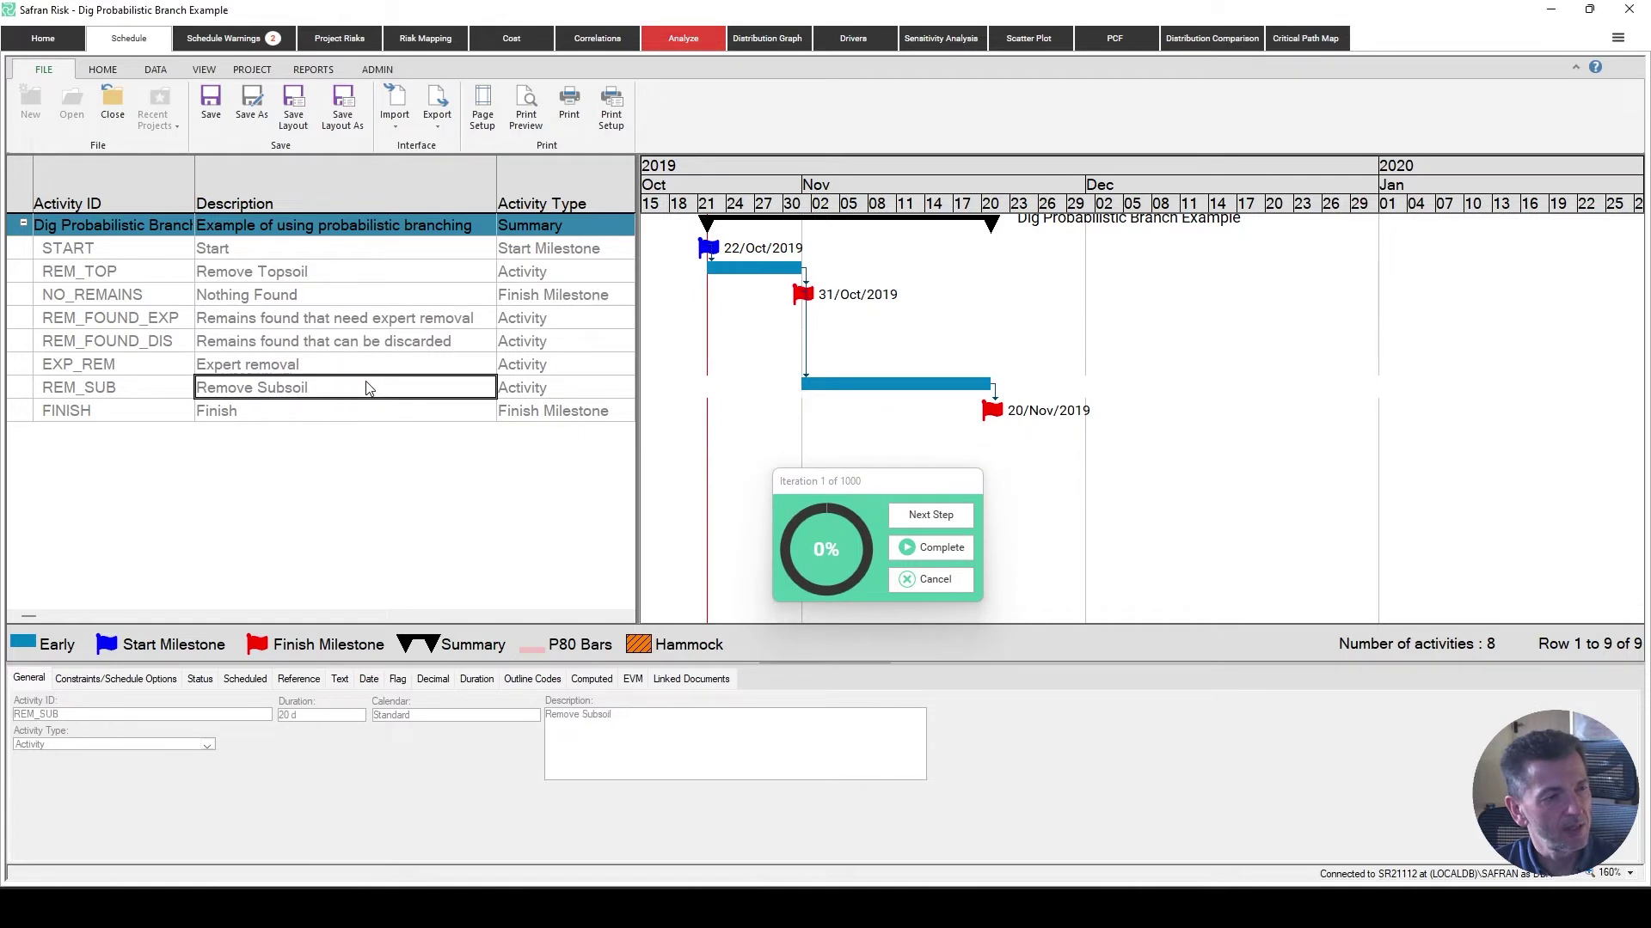
pyautogui.click(915, 519)
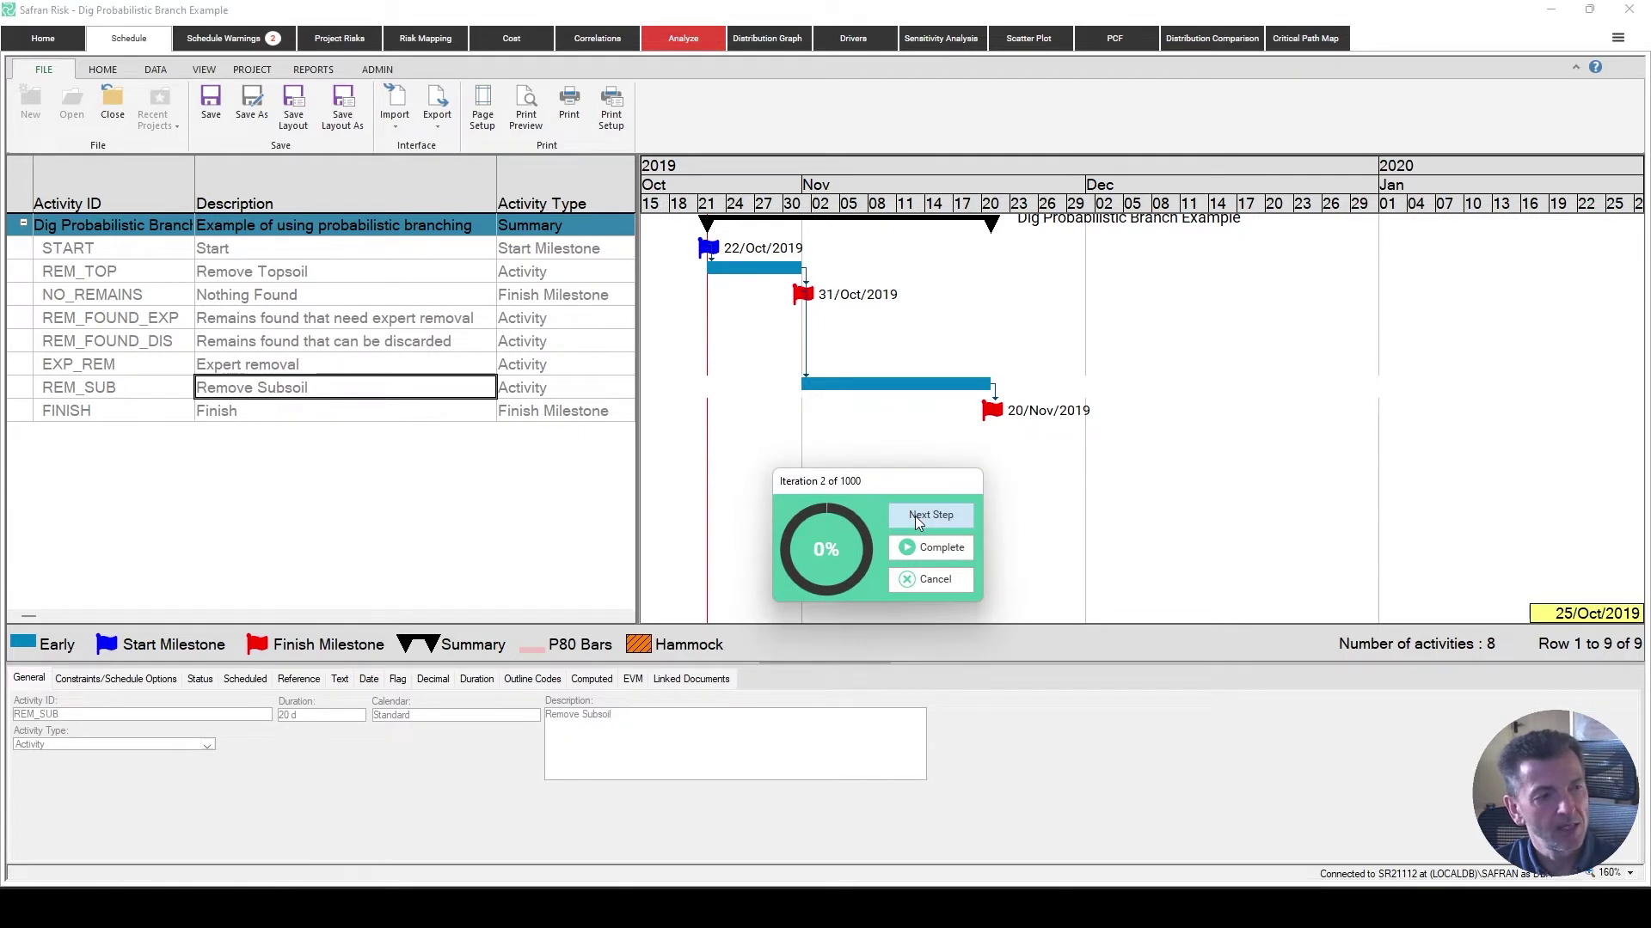
pyautogui.click(916, 519)
pyautogui.click(915, 518)
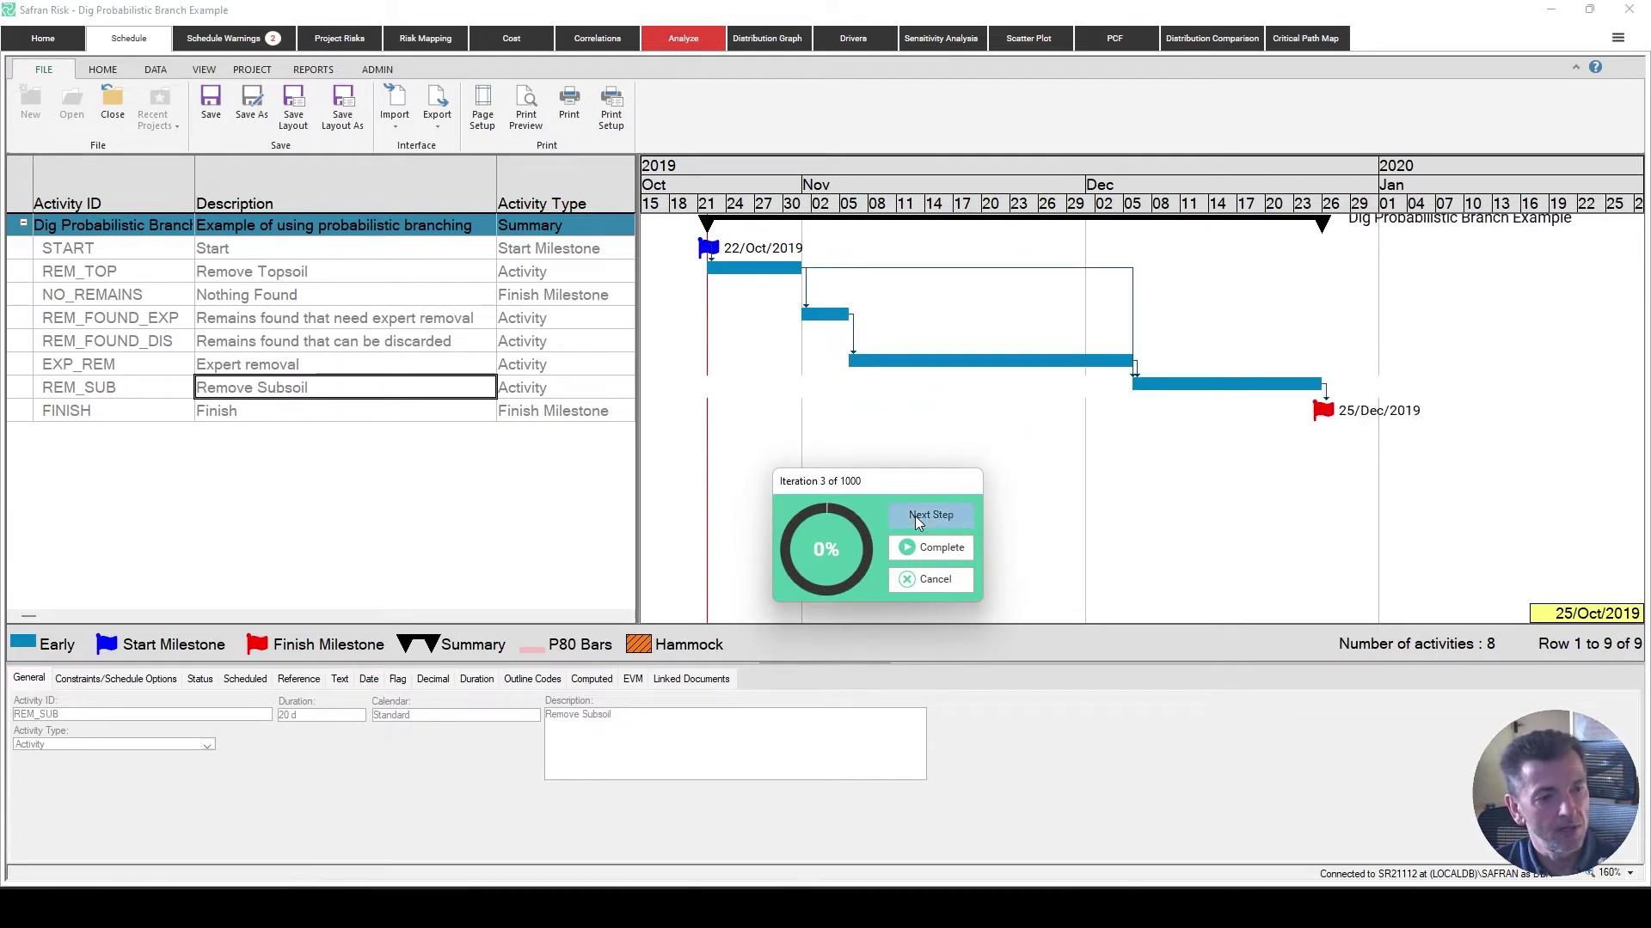
pyautogui.click(916, 516)
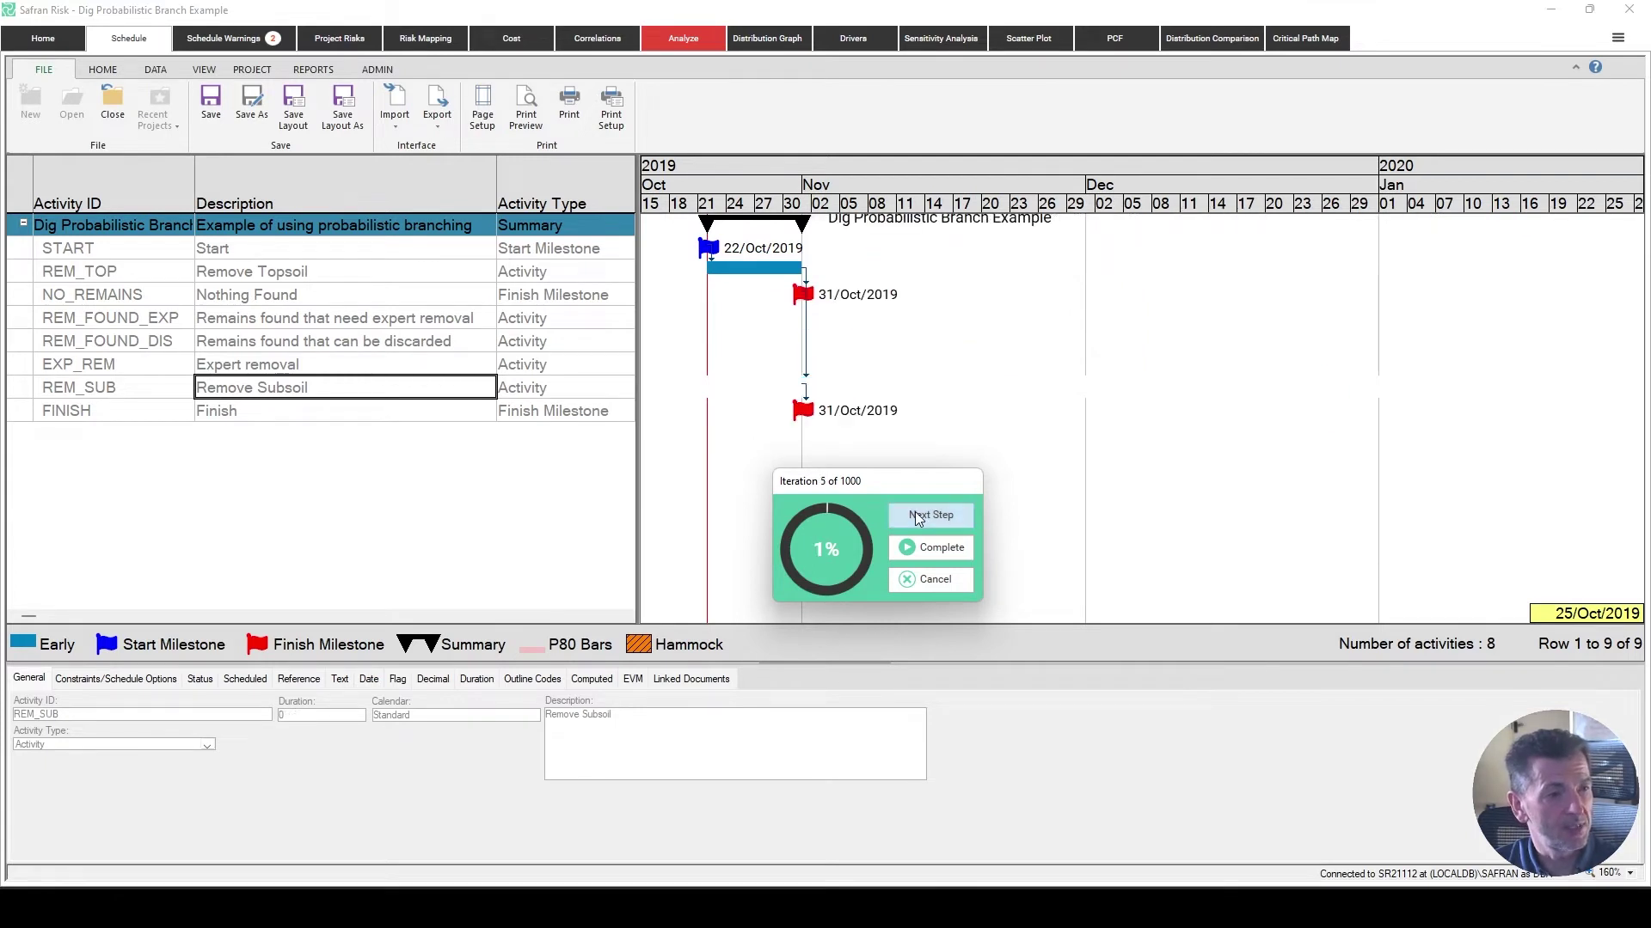
pyautogui.click(917, 516)
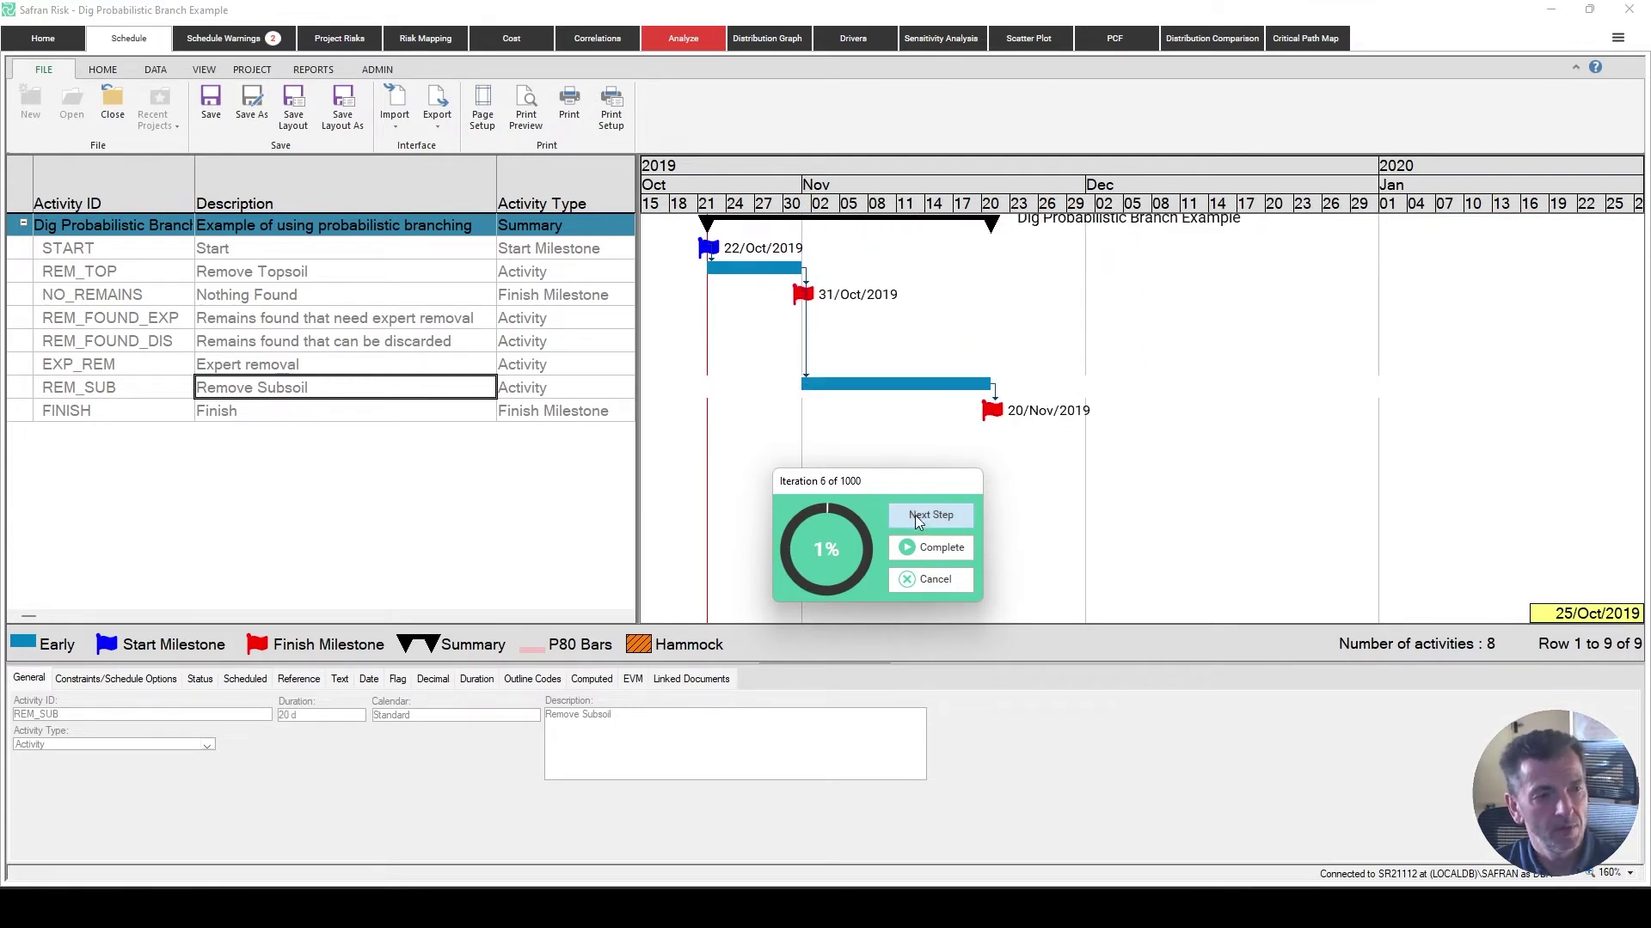
pyautogui.click(915, 516)
pyautogui.click(915, 514)
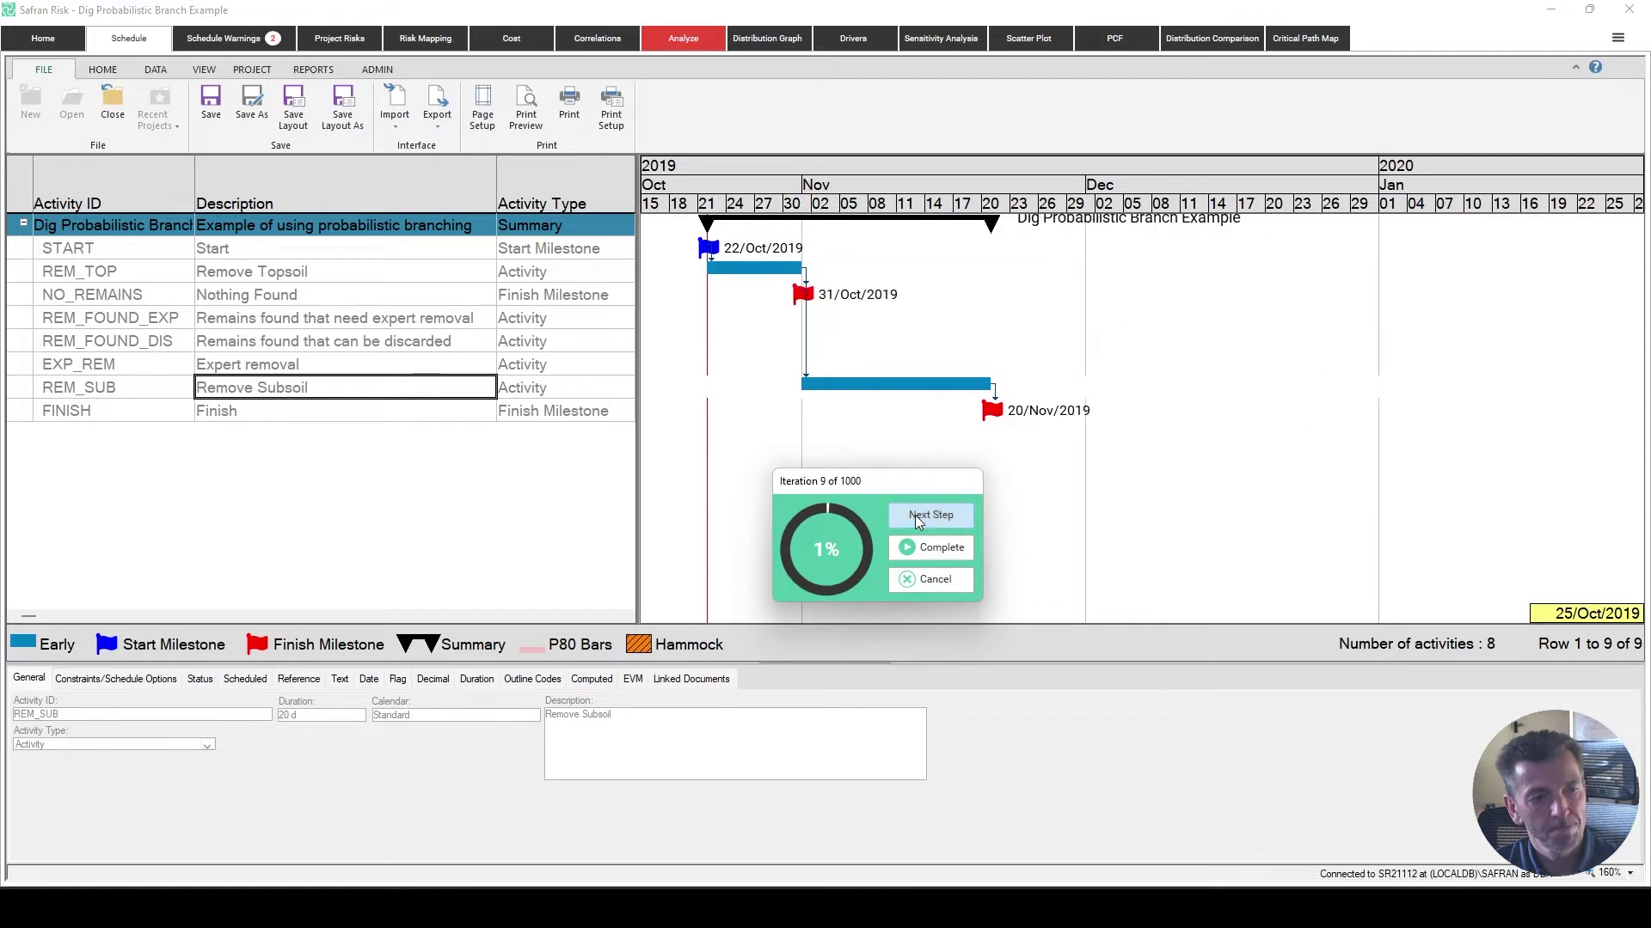
pyautogui.click(915, 514)
pyautogui.click(915, 515)
pyautogui.click(914, 514)
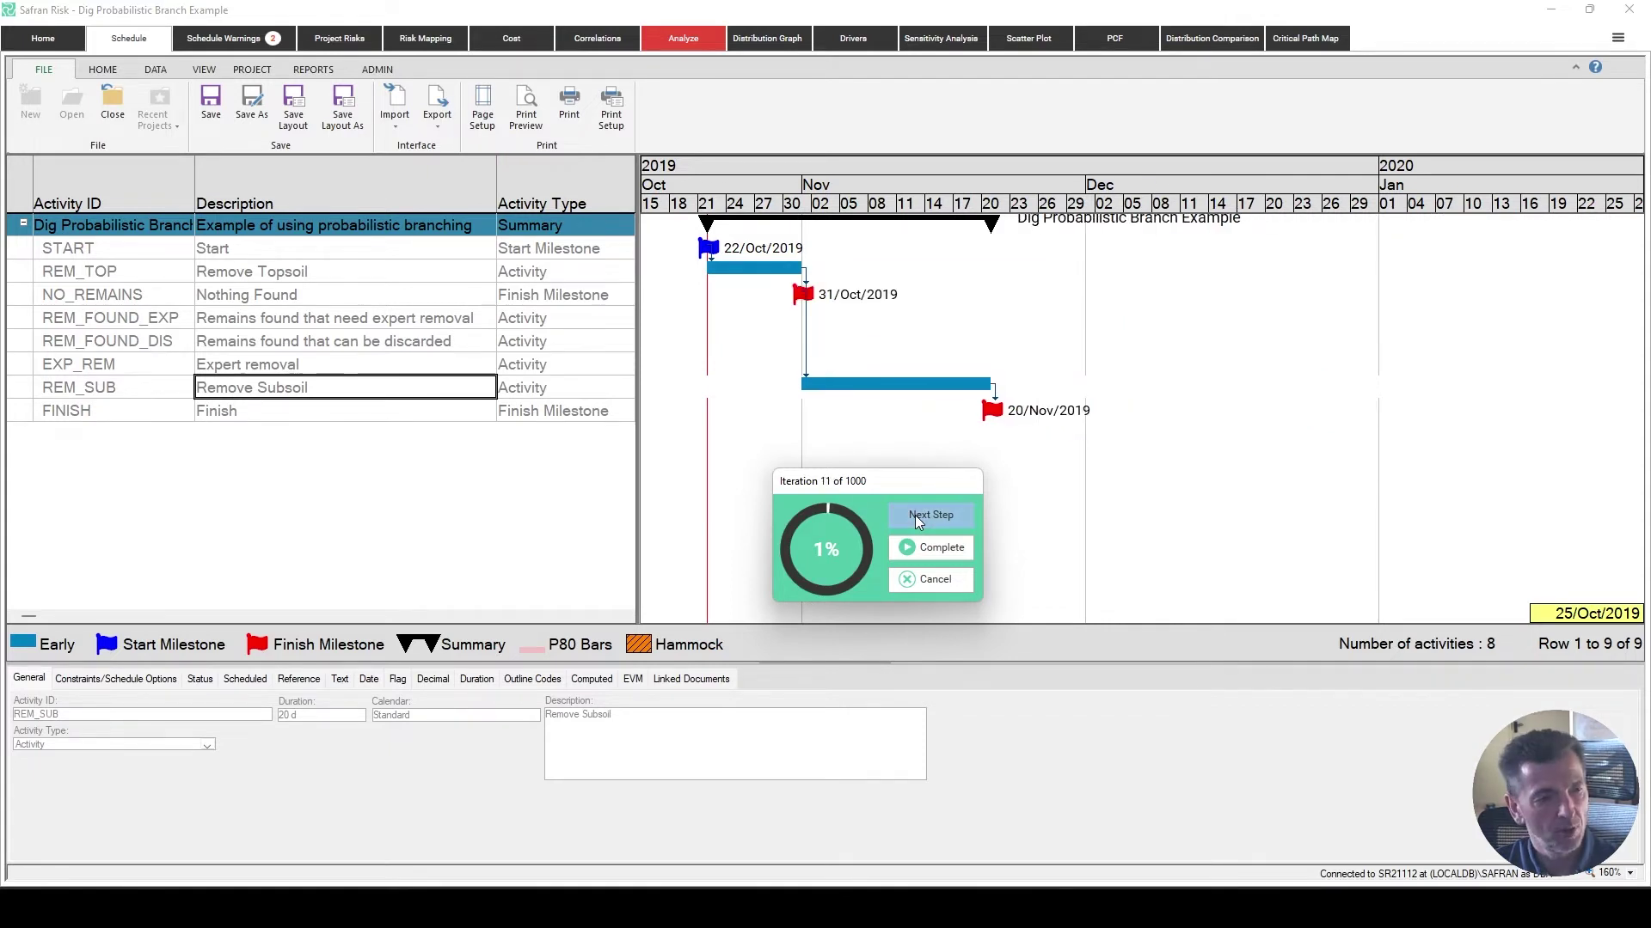
pyautogui.click(914, 514)
pyautogui.click(915, 519)
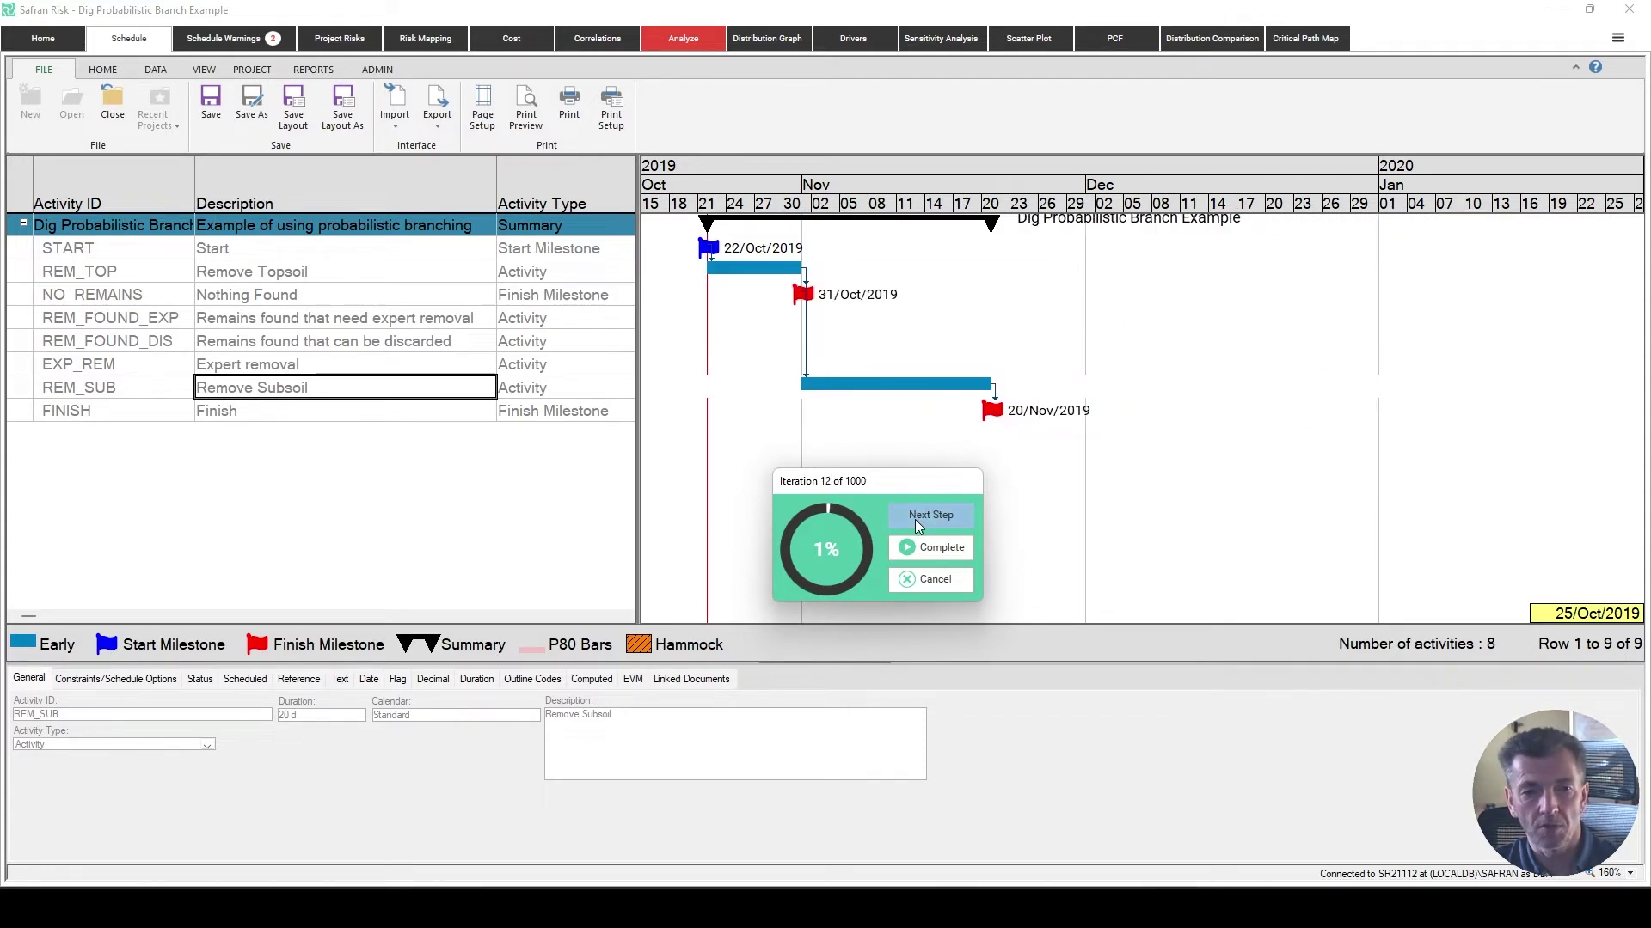
pyautogui.click(915, 519)
pyautogui.click(915, 520)
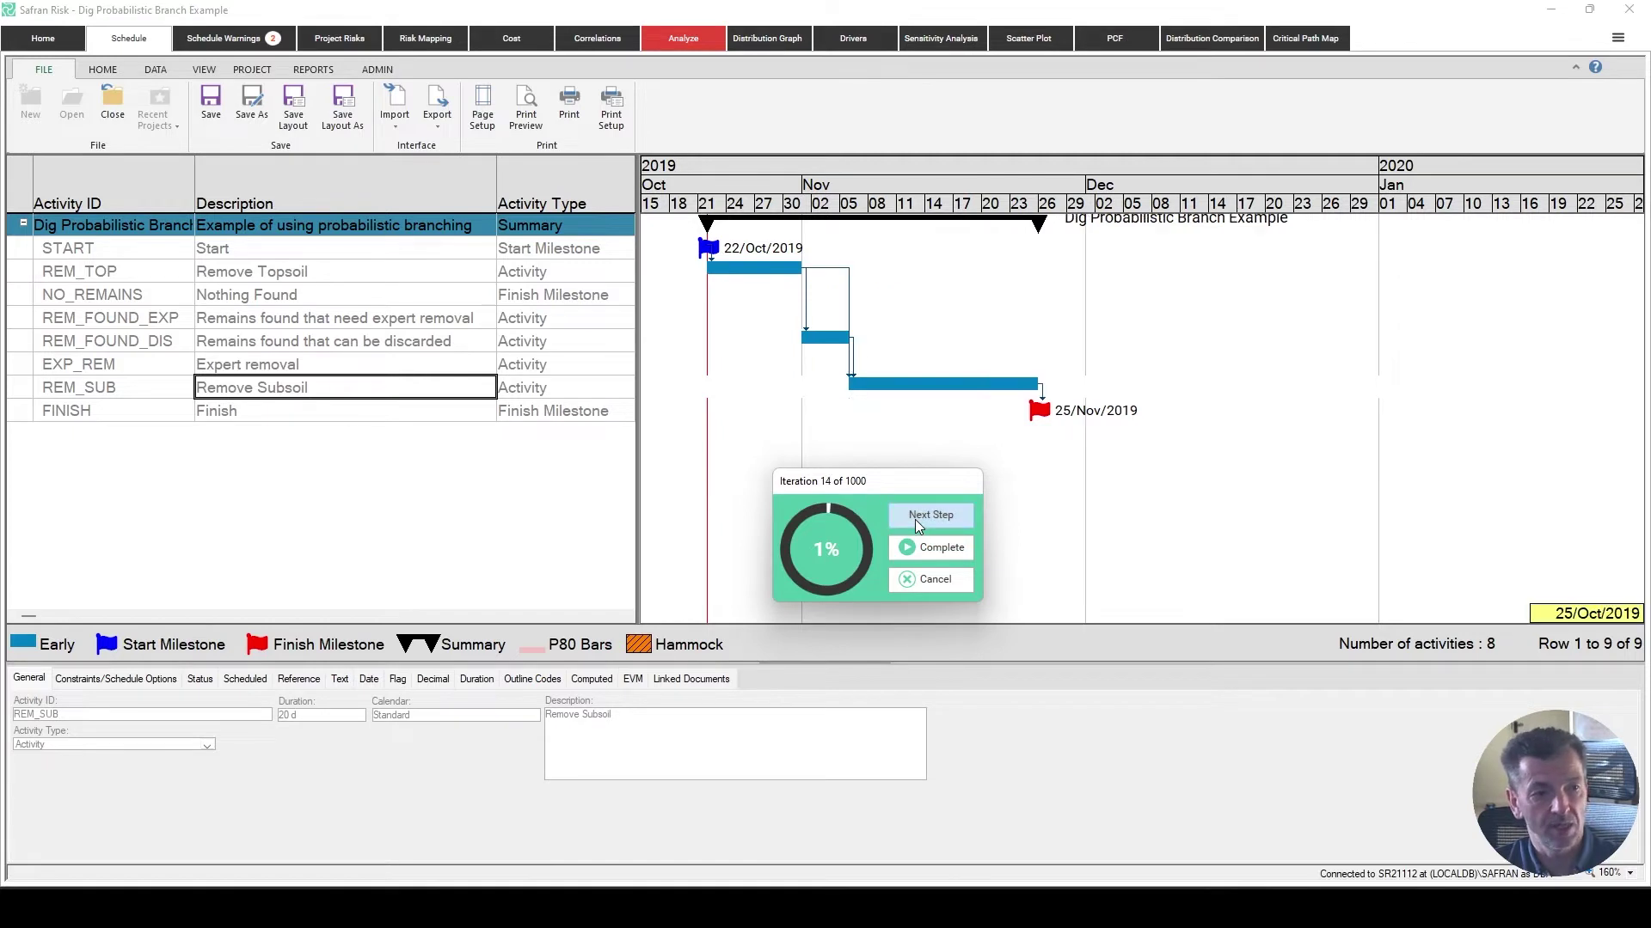
pyautogui.click(915, 520)
pyautogui.click(915, 519)
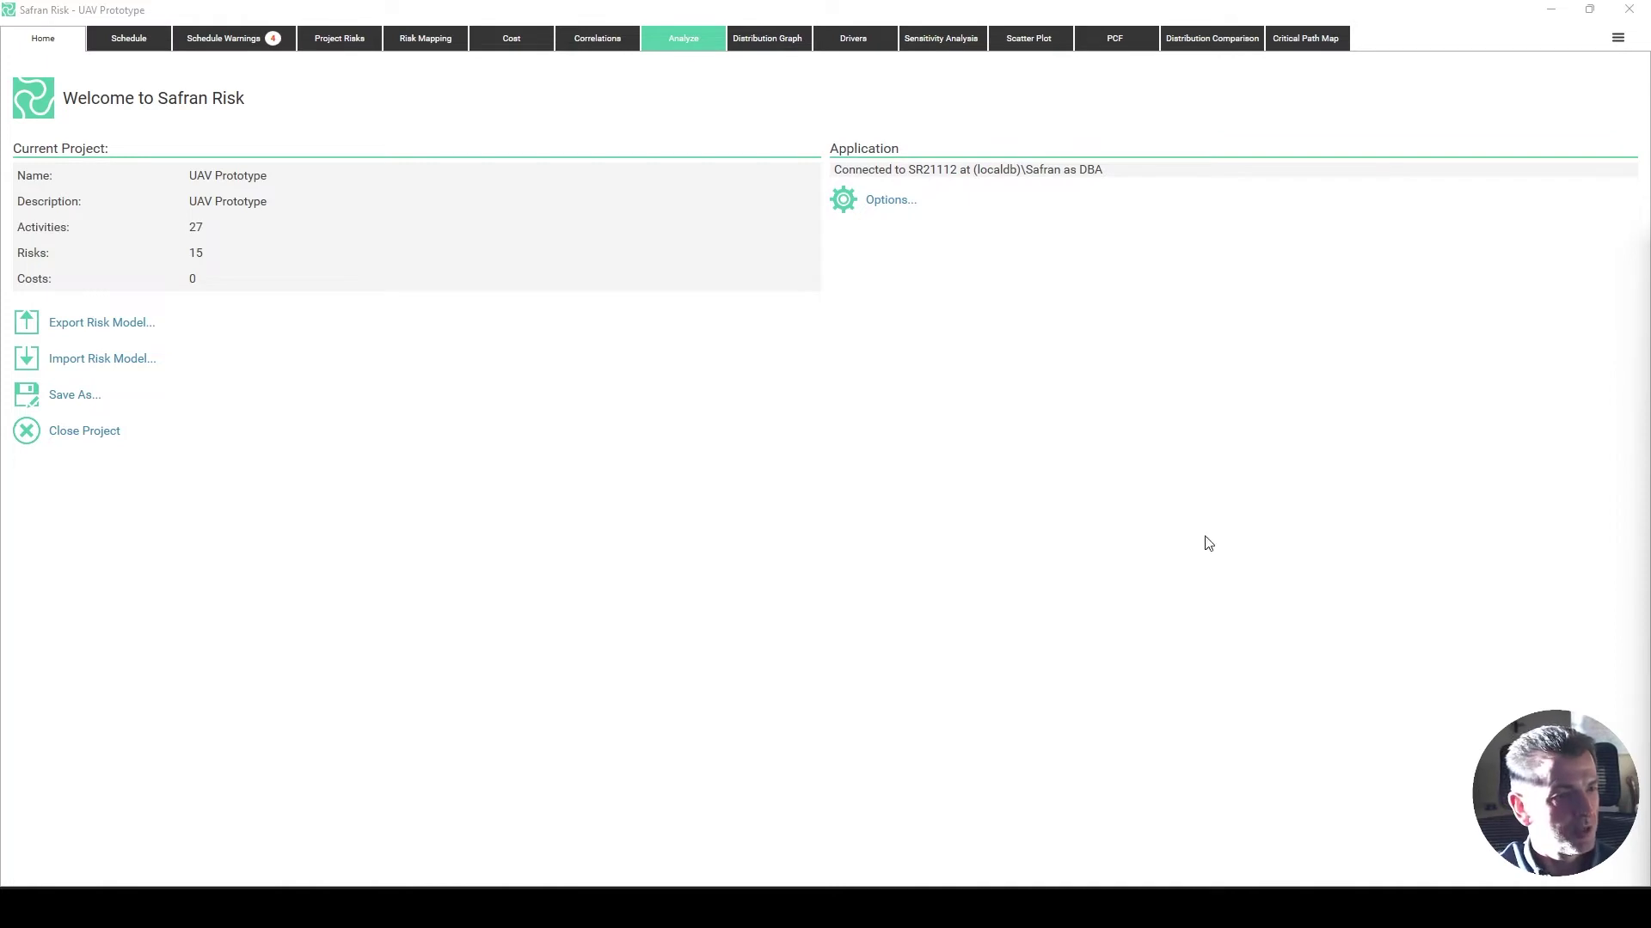
# Review the UAV Prototype schedule's risk input columns, then show and hide the Risks distributions in the correlation matrix.
pyautogui.click(119, 45)
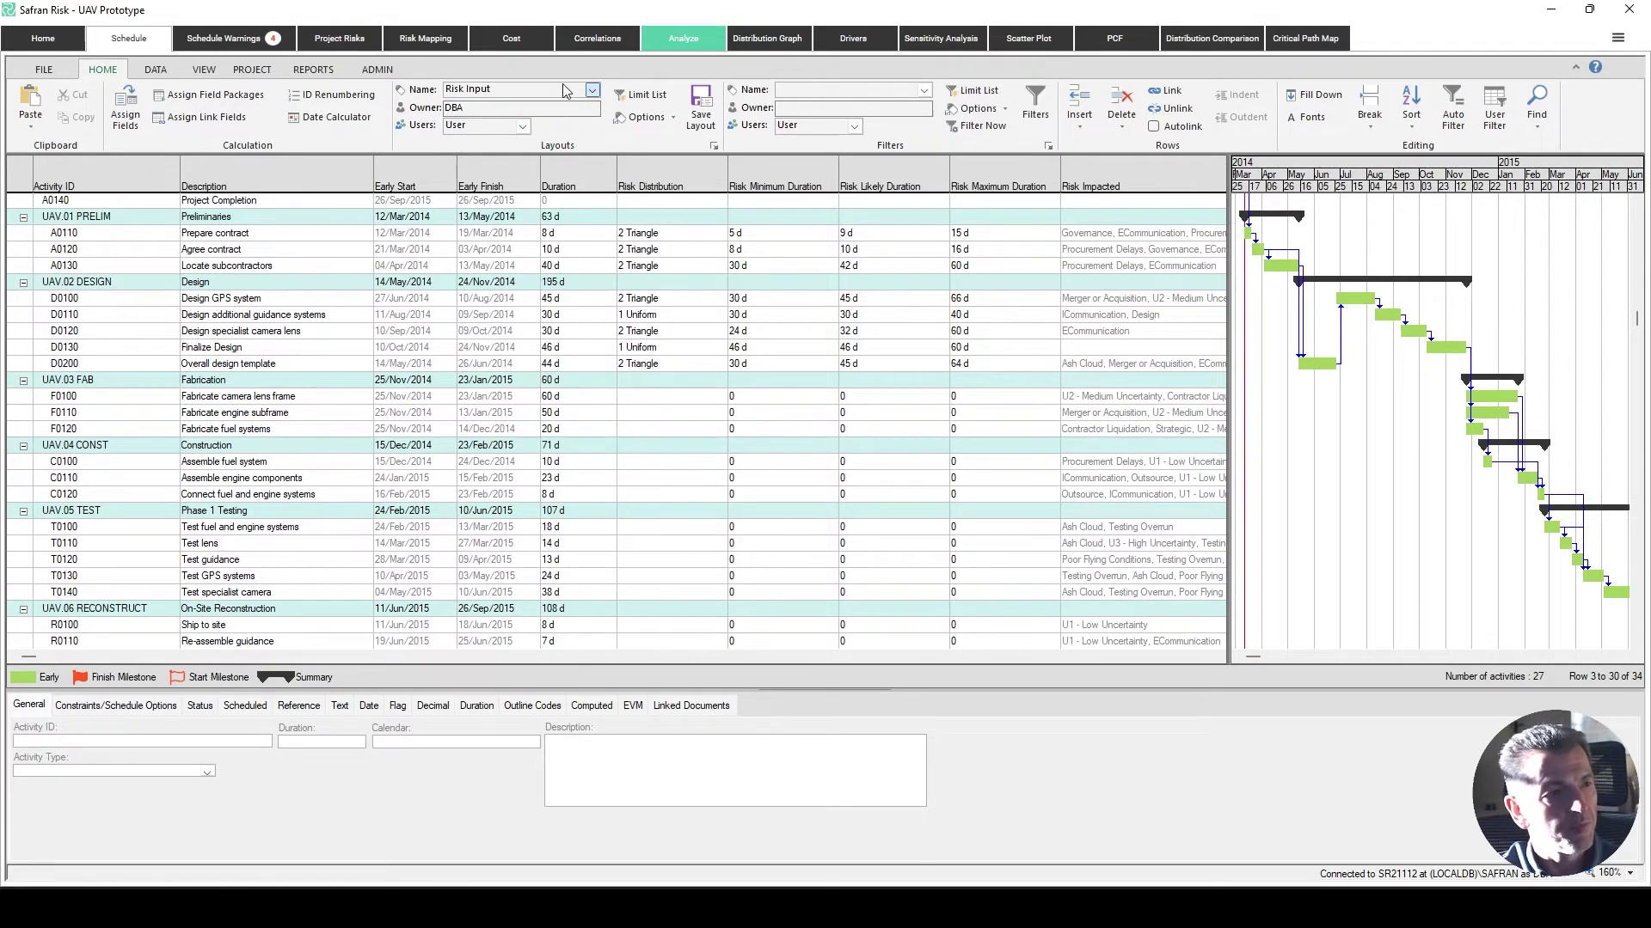
pyautogui.click(590, 45)
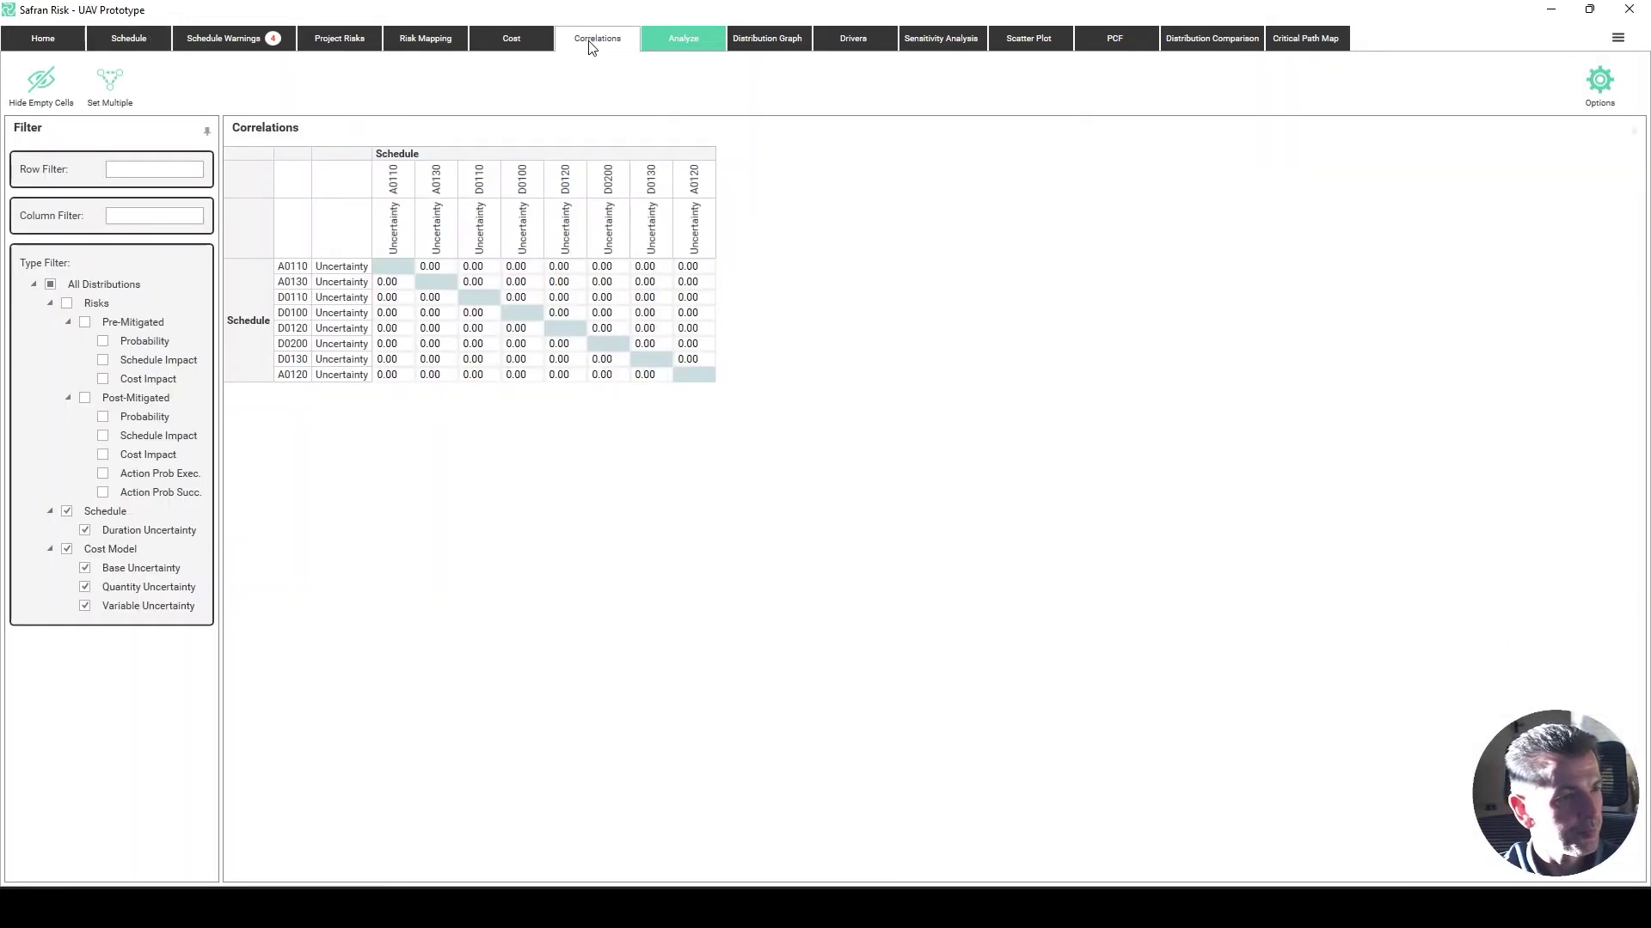
pyautogui.click(66, 304)
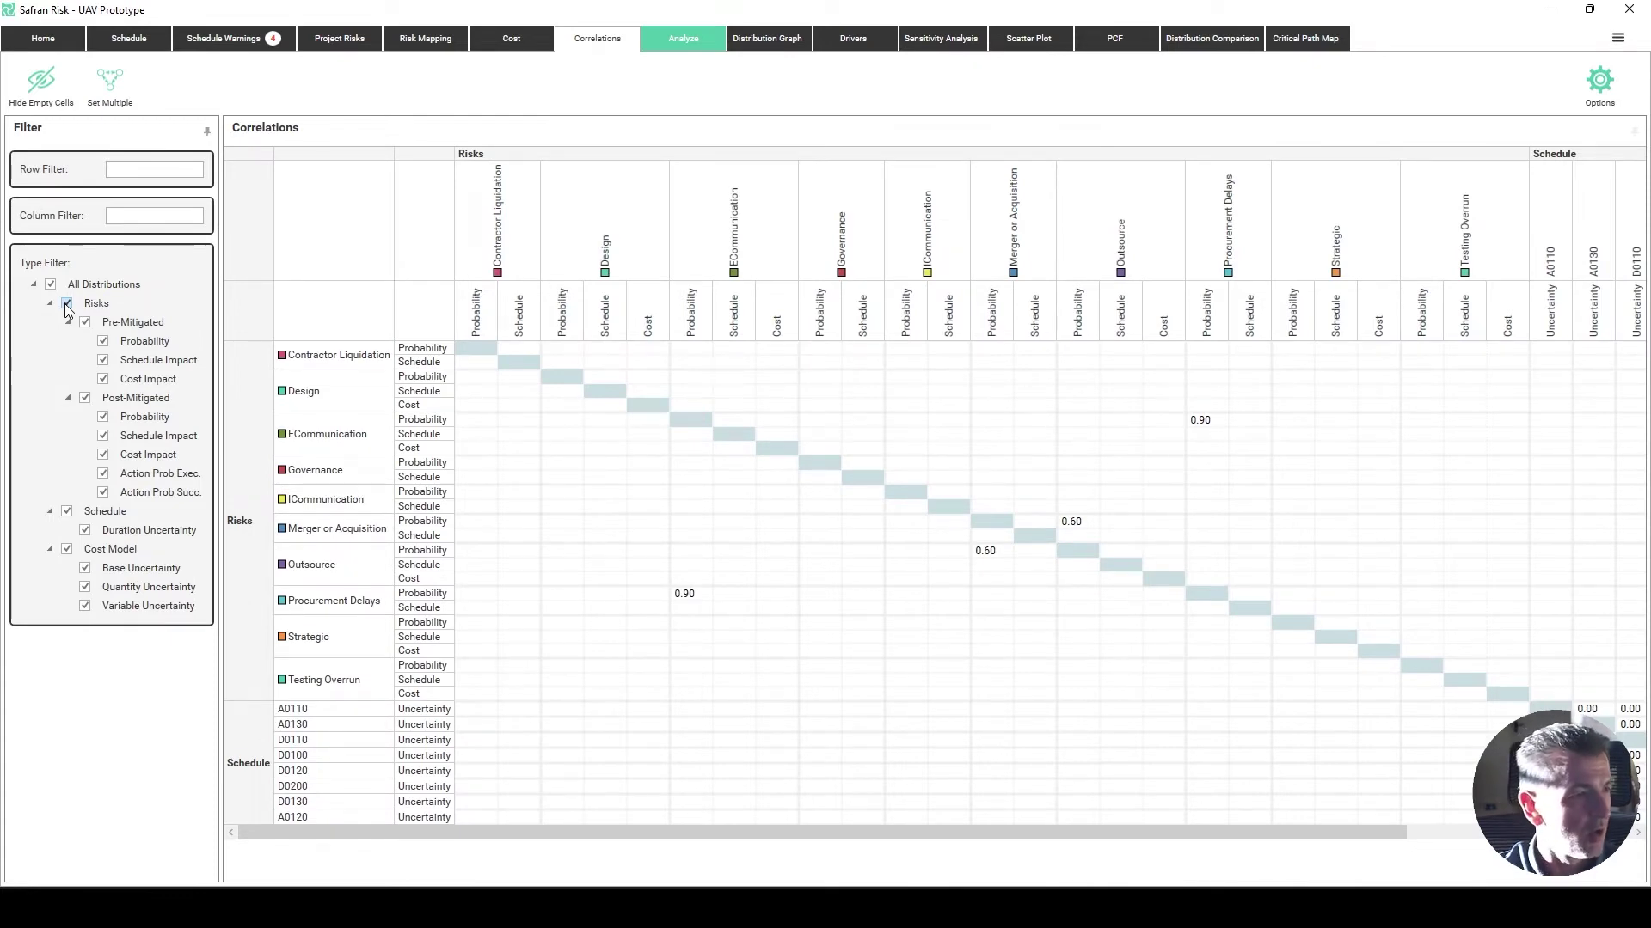
pyautogui.click(67, 303)
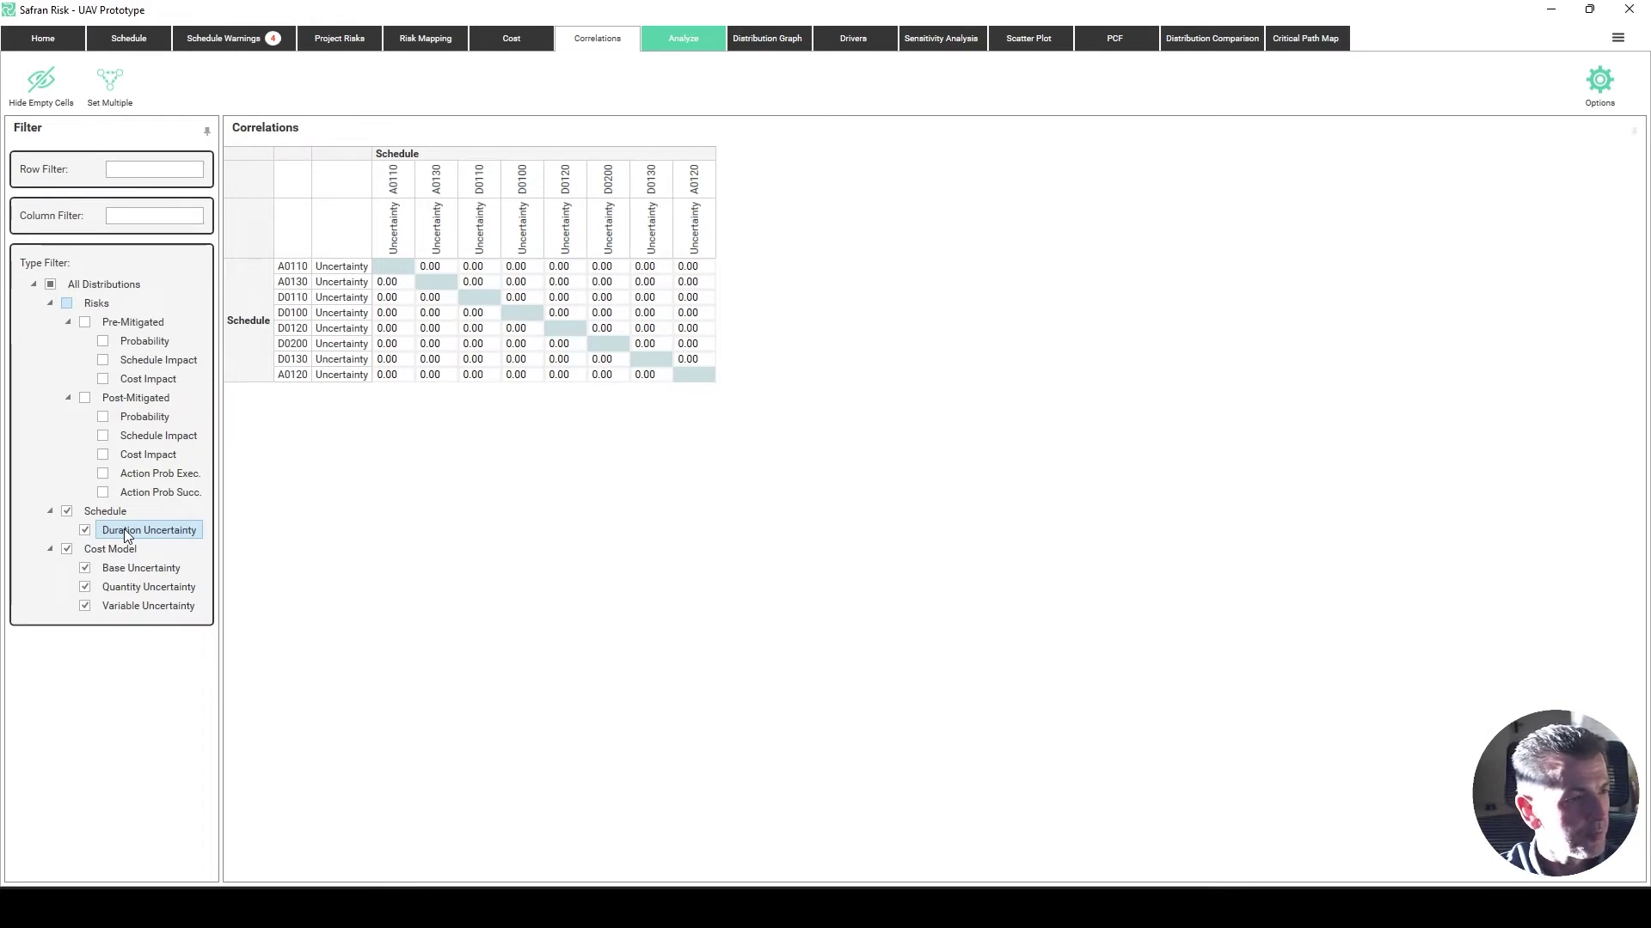
# Recheck the schedule's activities, then filter both the rows and columns of the correlation matrix by D.
pyautogui.click(148, 45)
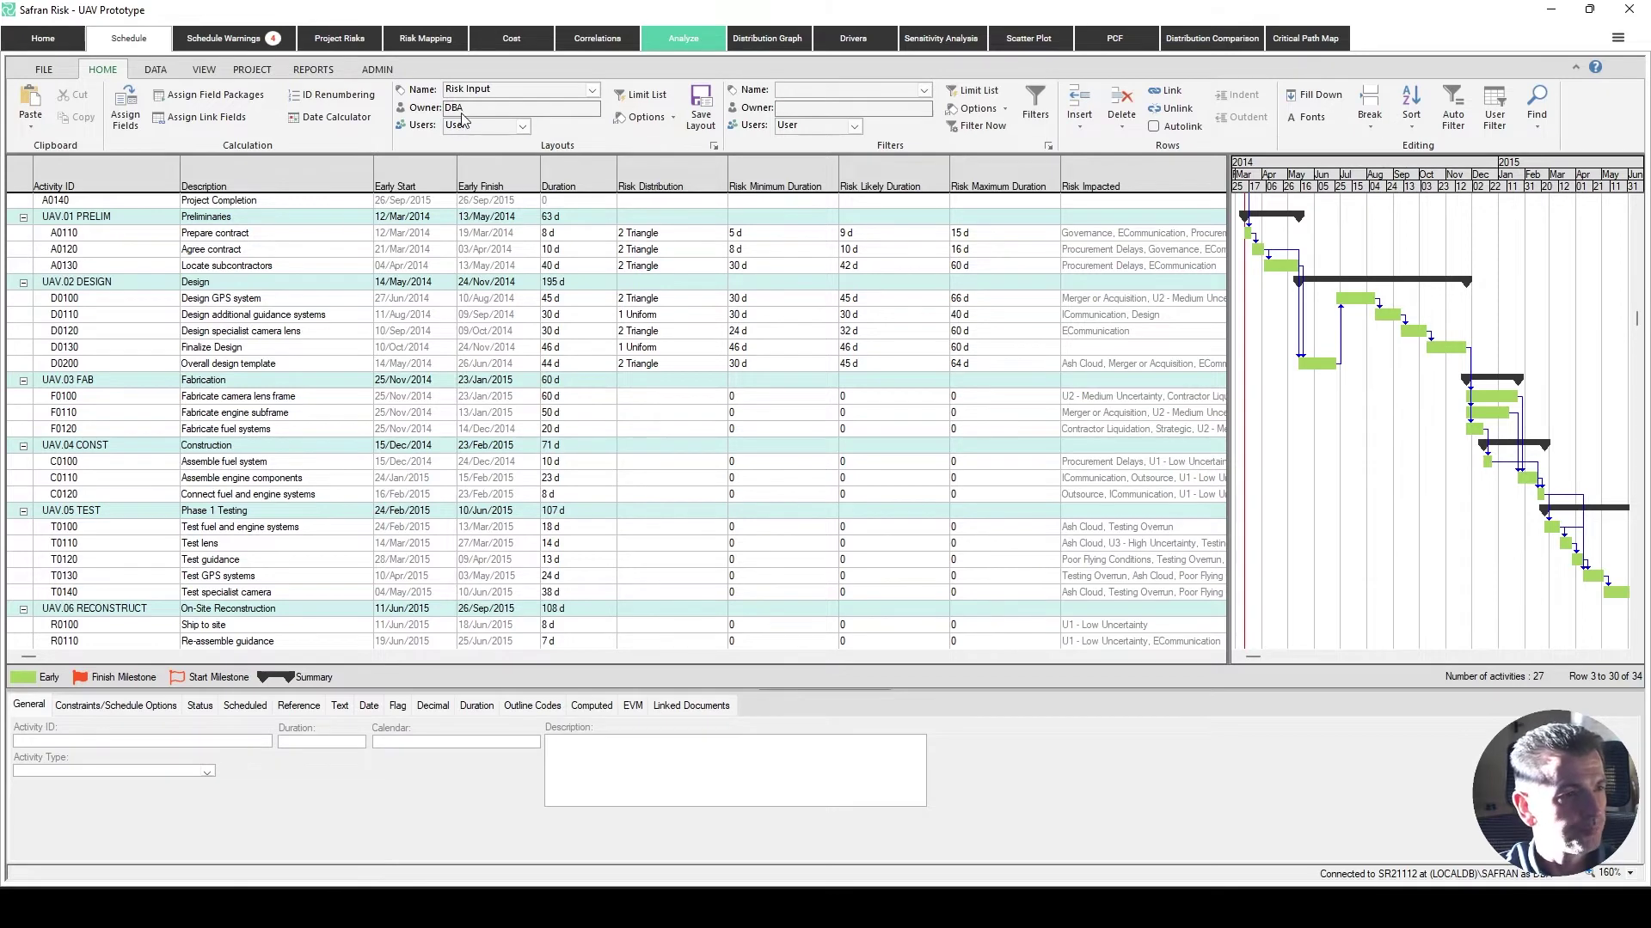
pyautogui.click(593, 39)
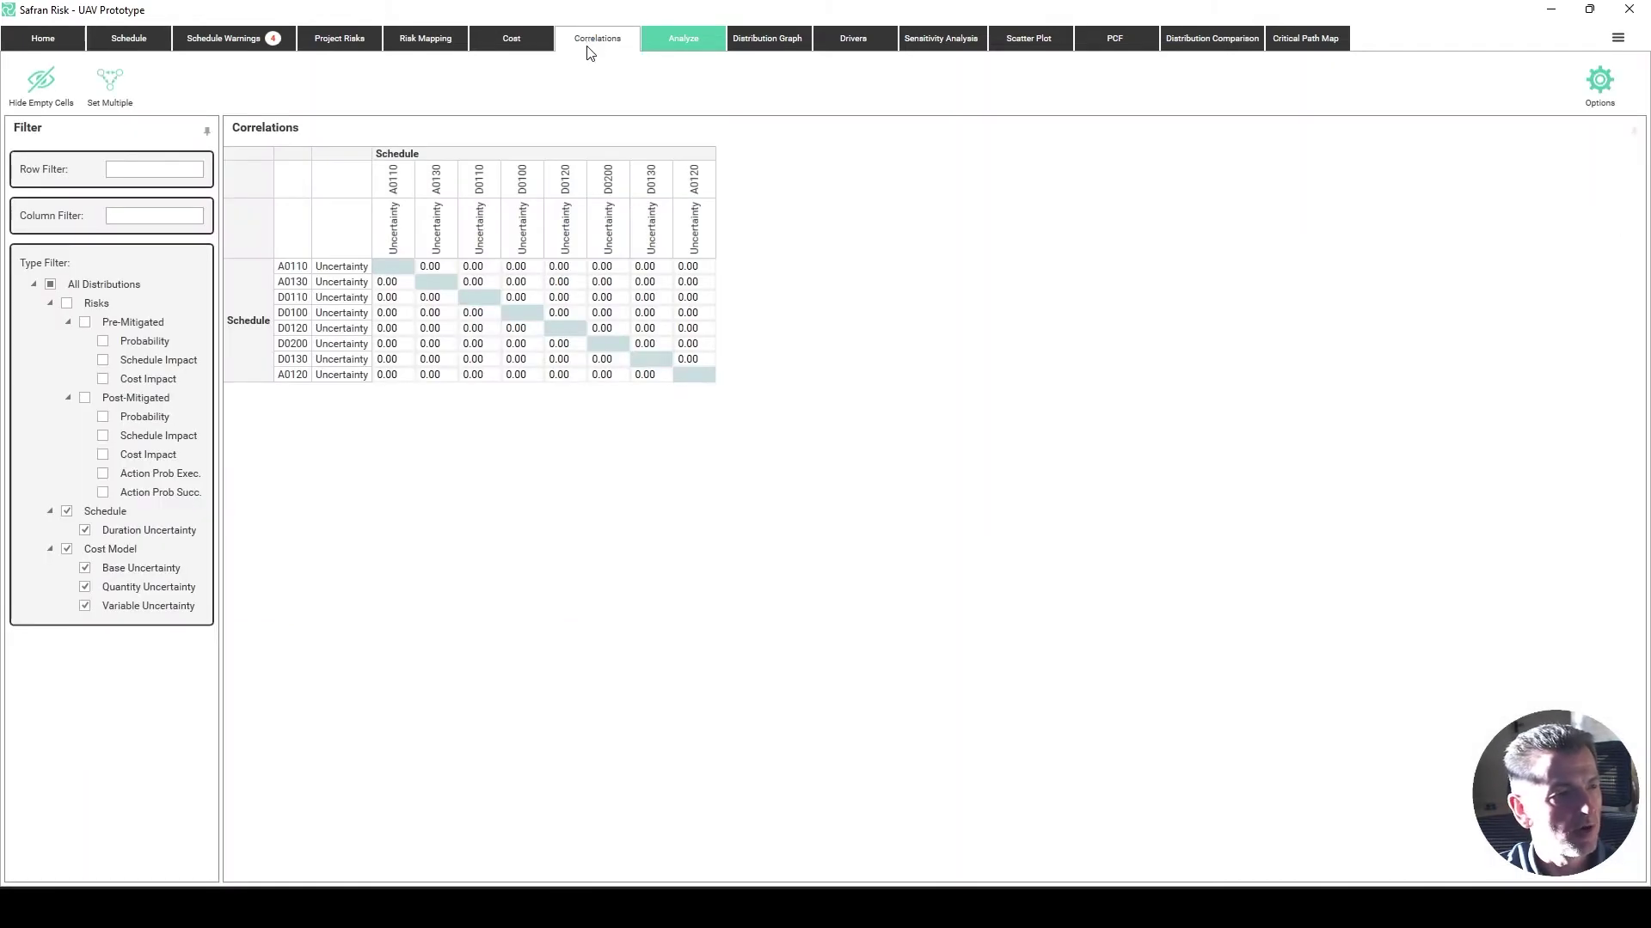
pyautogui.click(173, 168)
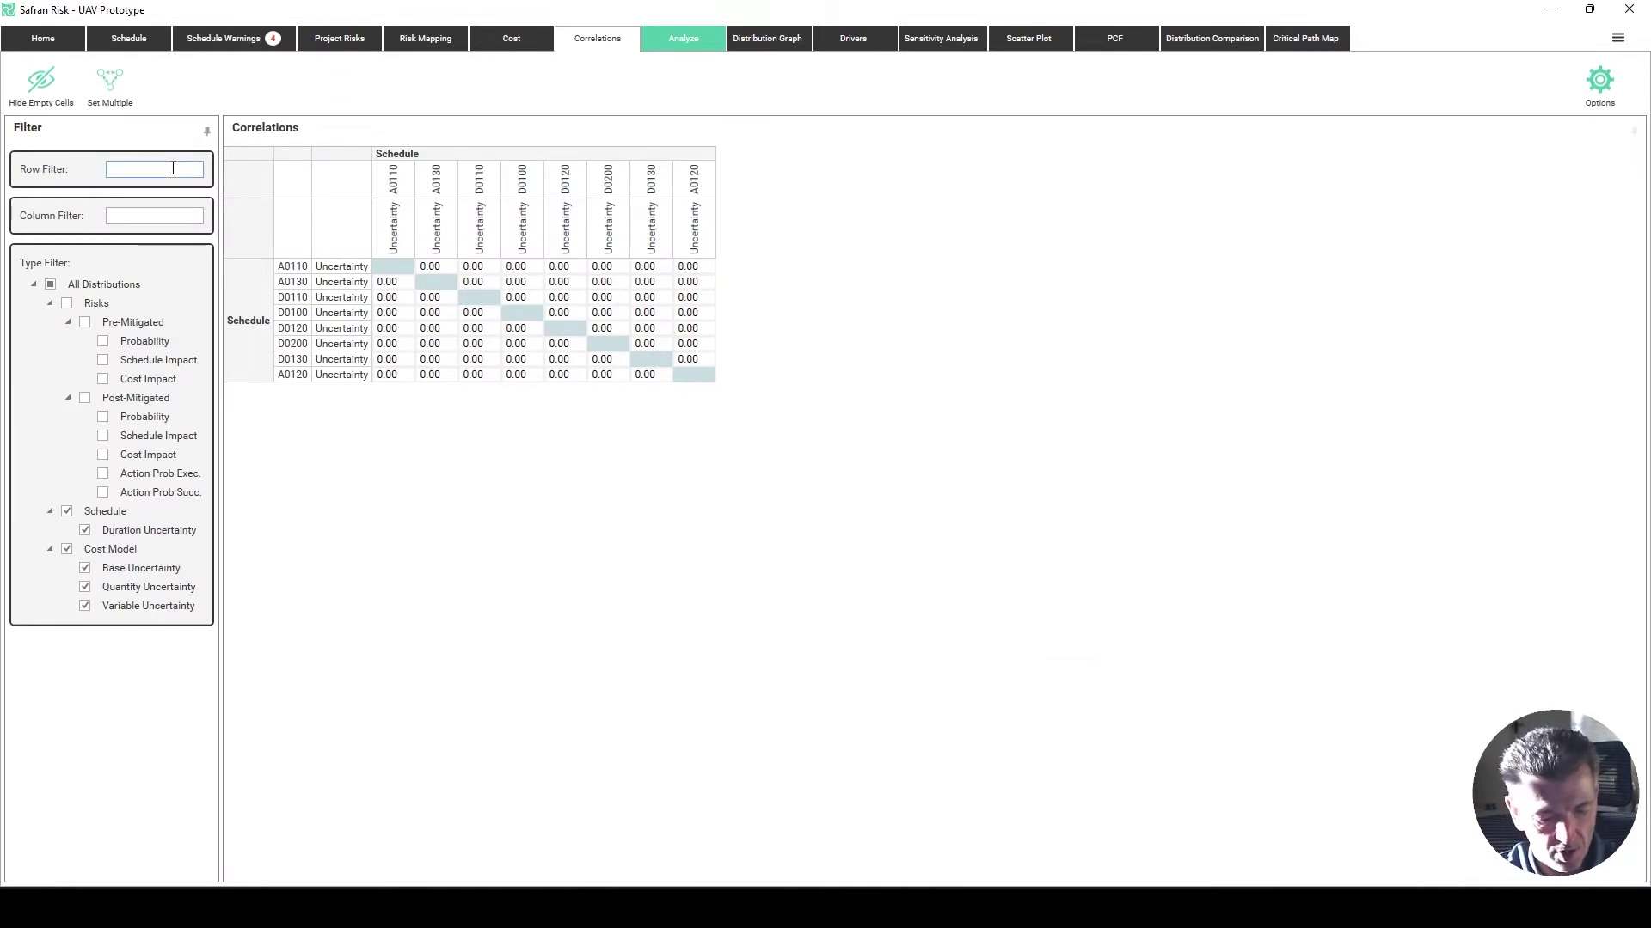
pyautogui.write('D')
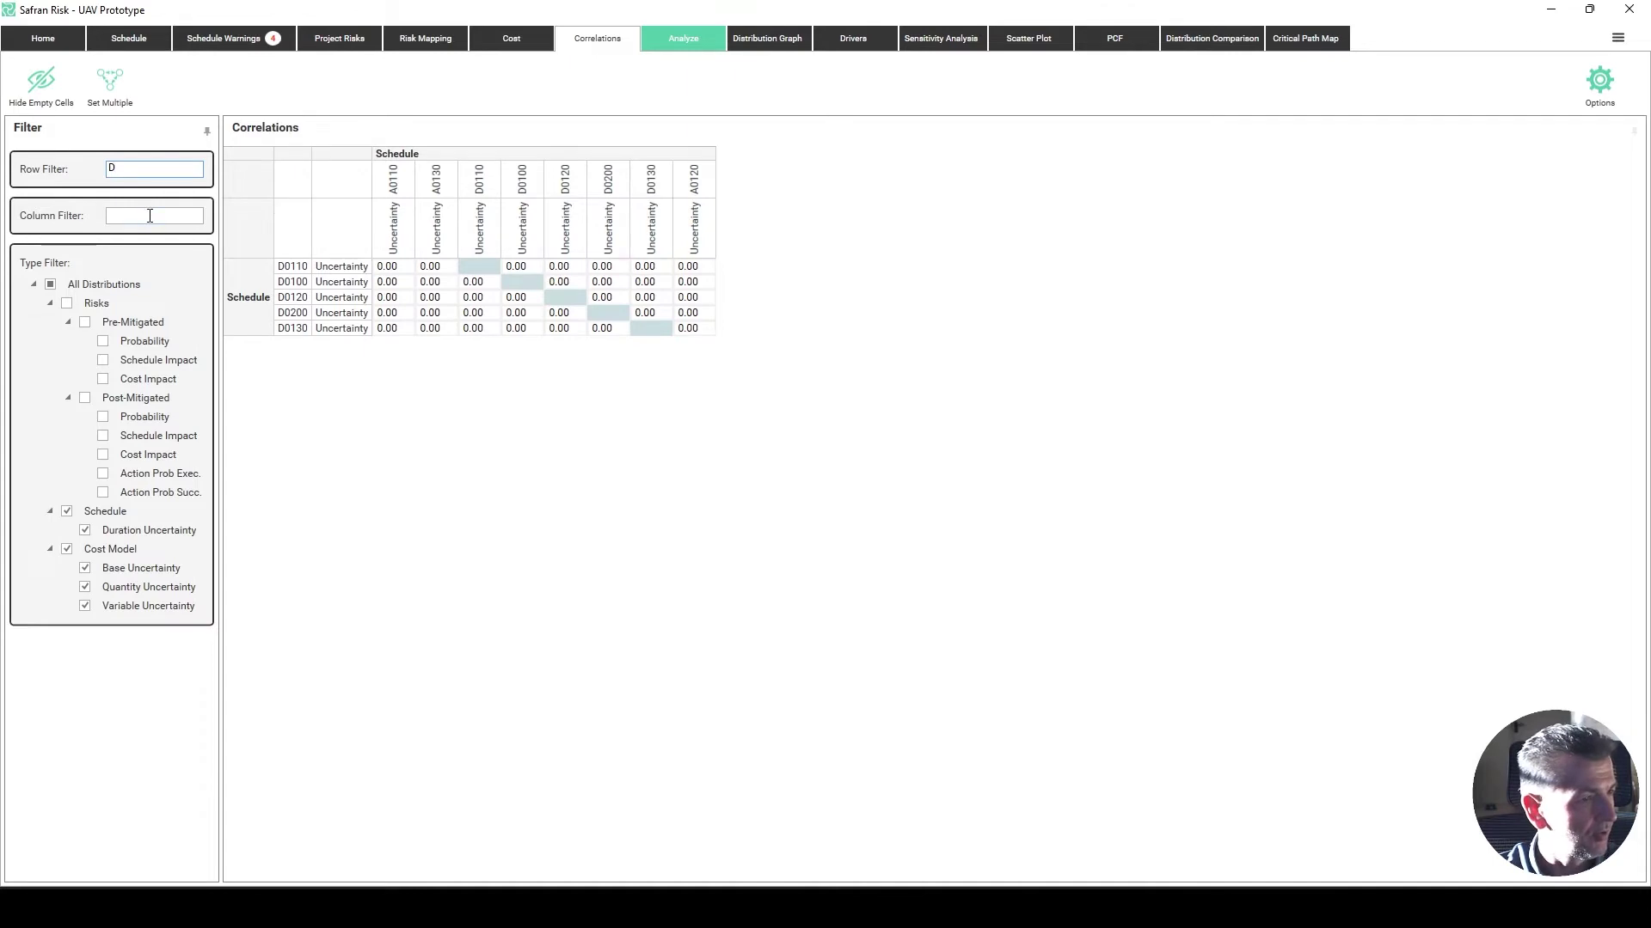
pyautogui.click(149, 216)
pyautogui.write('D')
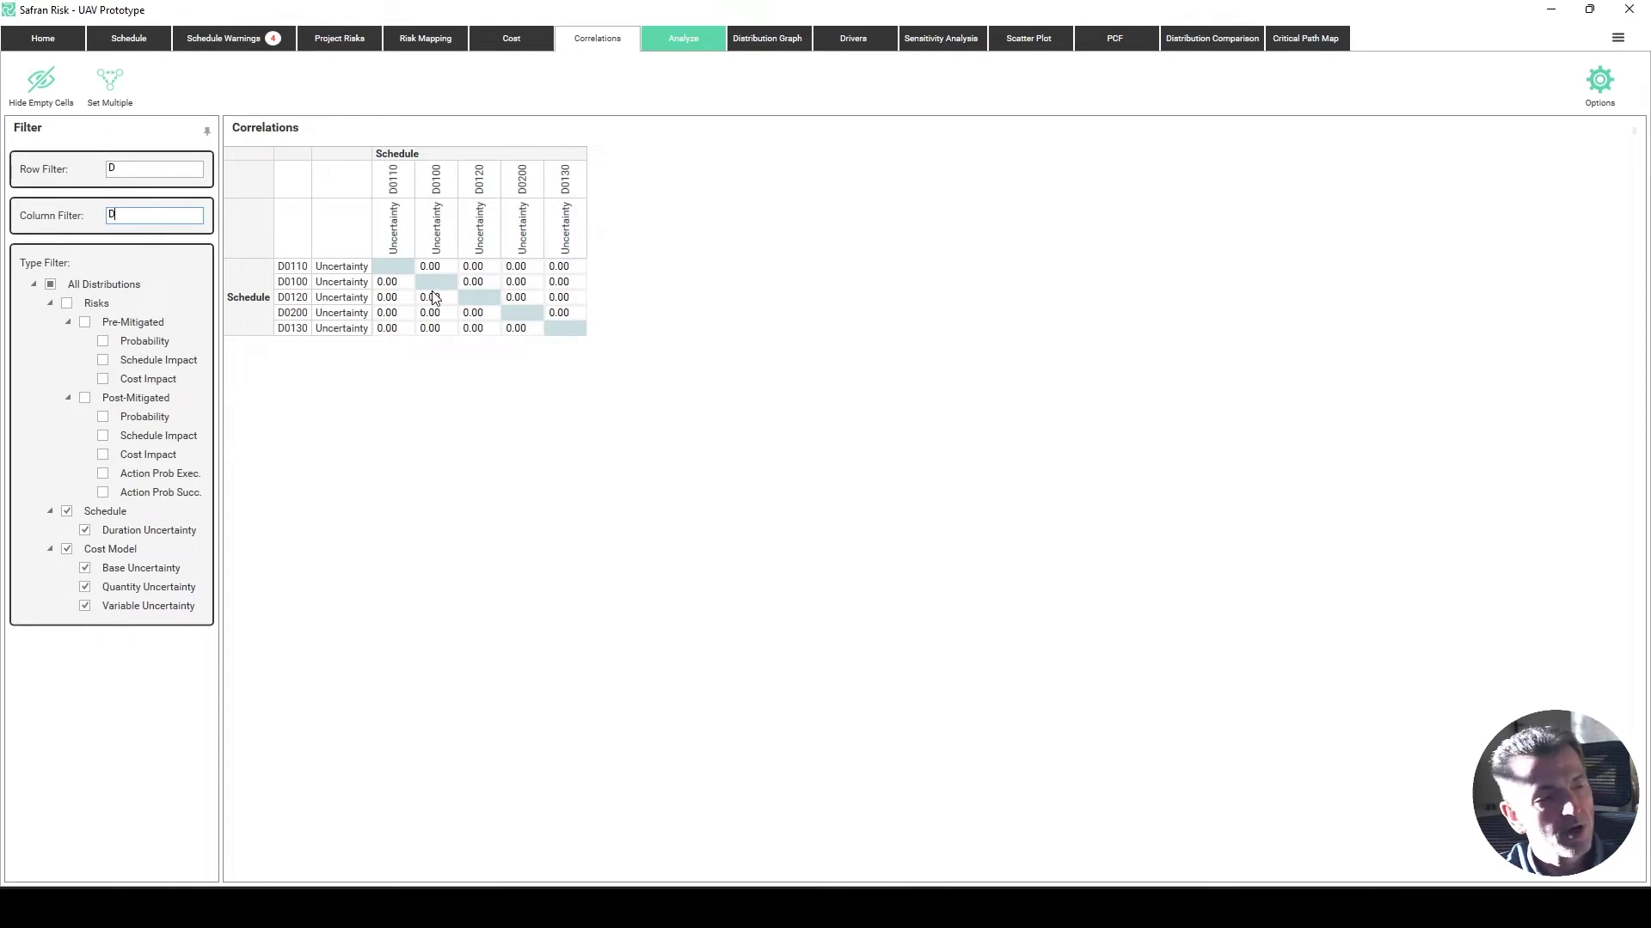
# Select all the filtered design activity cells in the correlation matrix and set their correlation value to 1.
pyautogui.moveTo(387, 271); pyautogui.dragTo(579, 341)
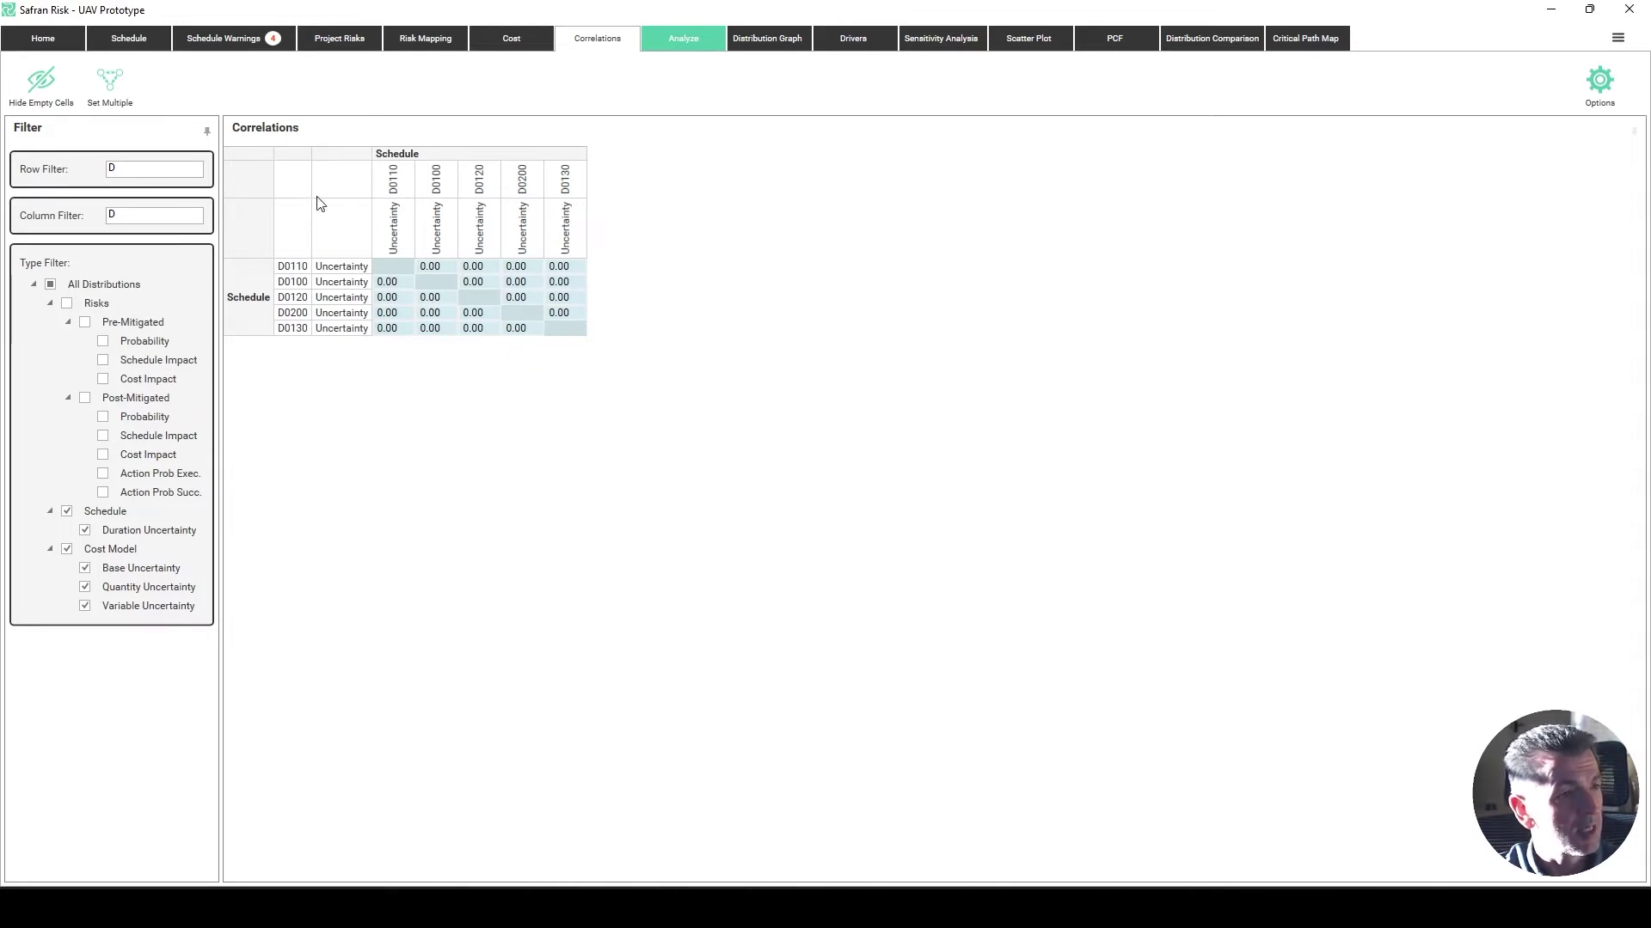
pyautogui.click(113, 83)
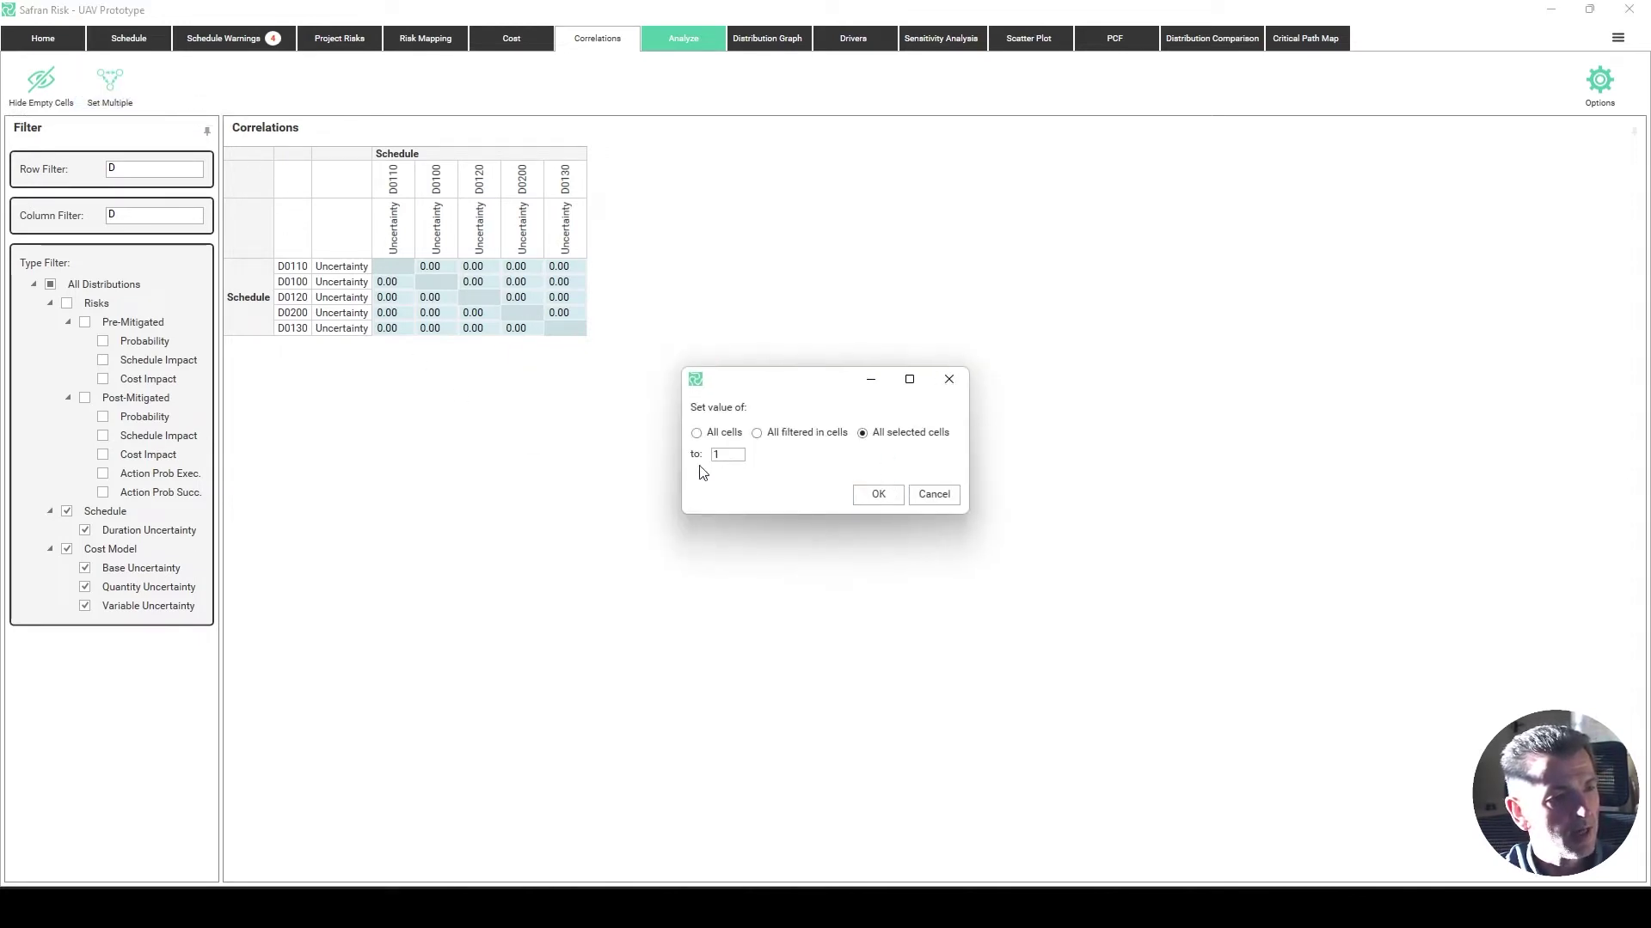
pyautogui.click(874, 497)
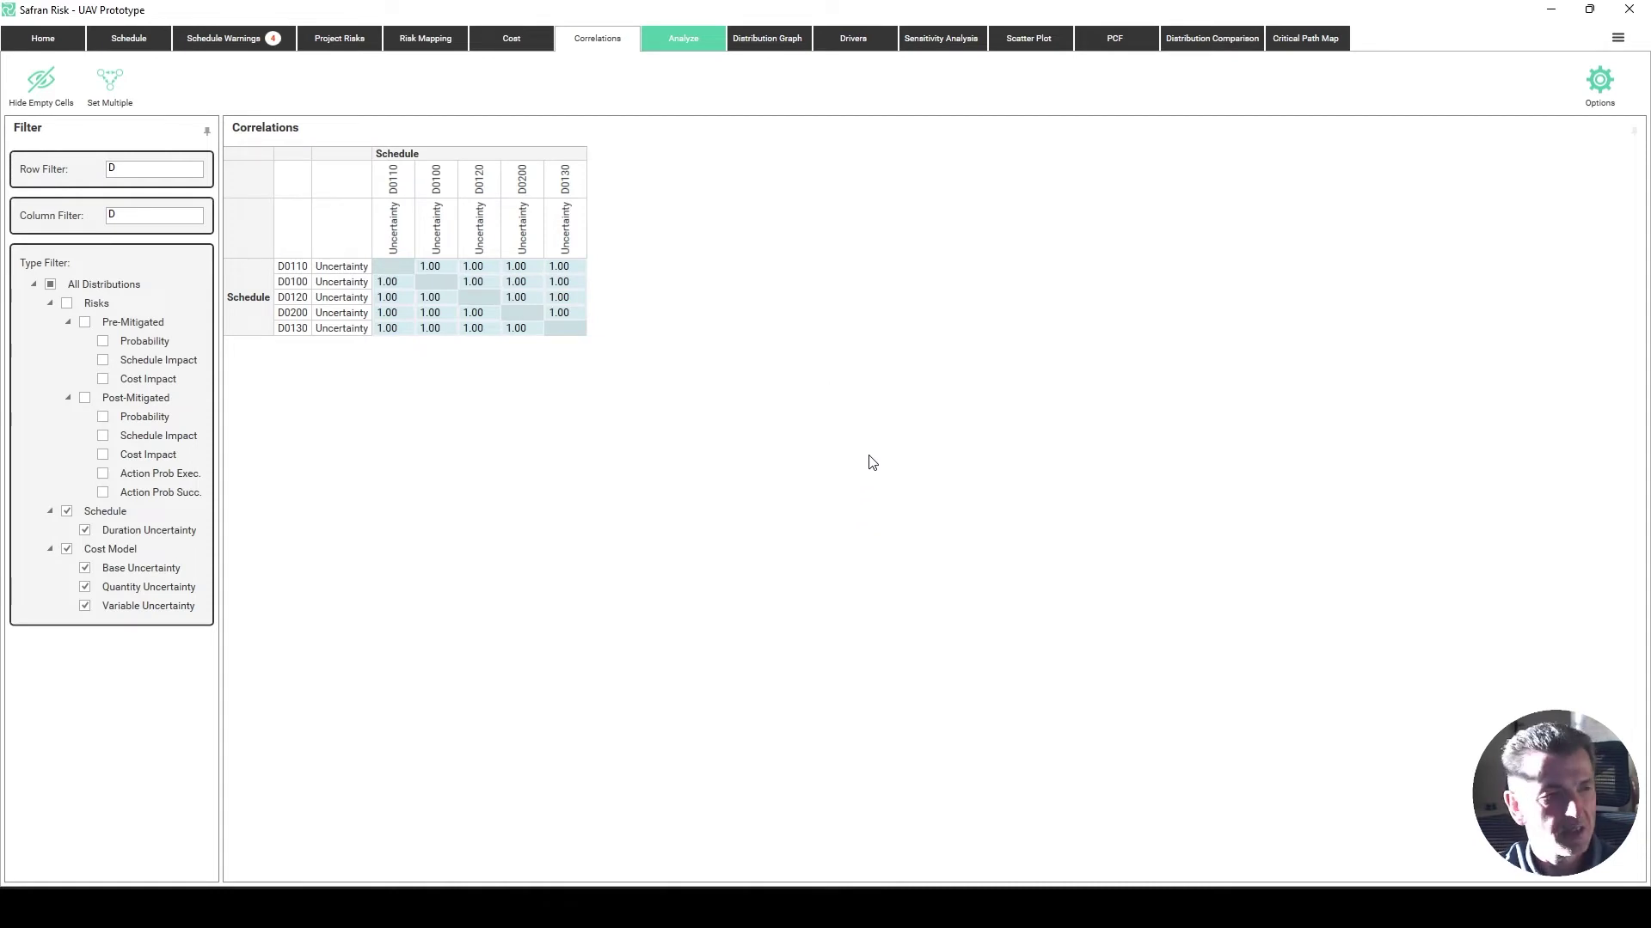
# Start a step-through risk analysis without any included risks and move the progress window below the Design activities.
pyautogui.click(694, 42)
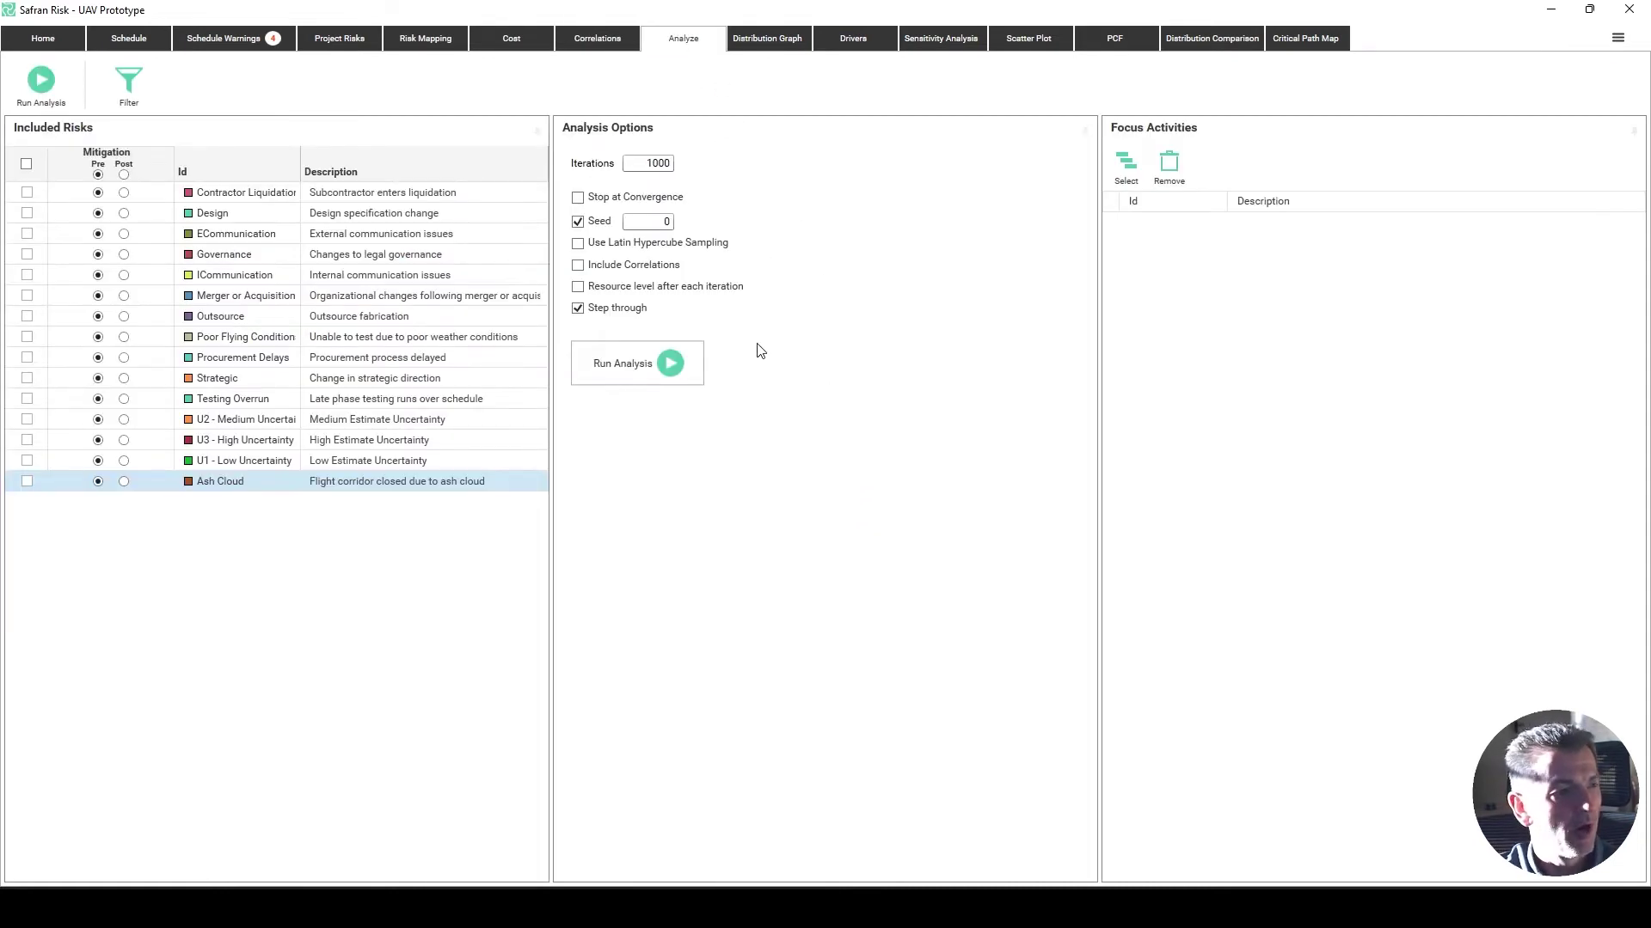
pyautogui.click(681, 368)
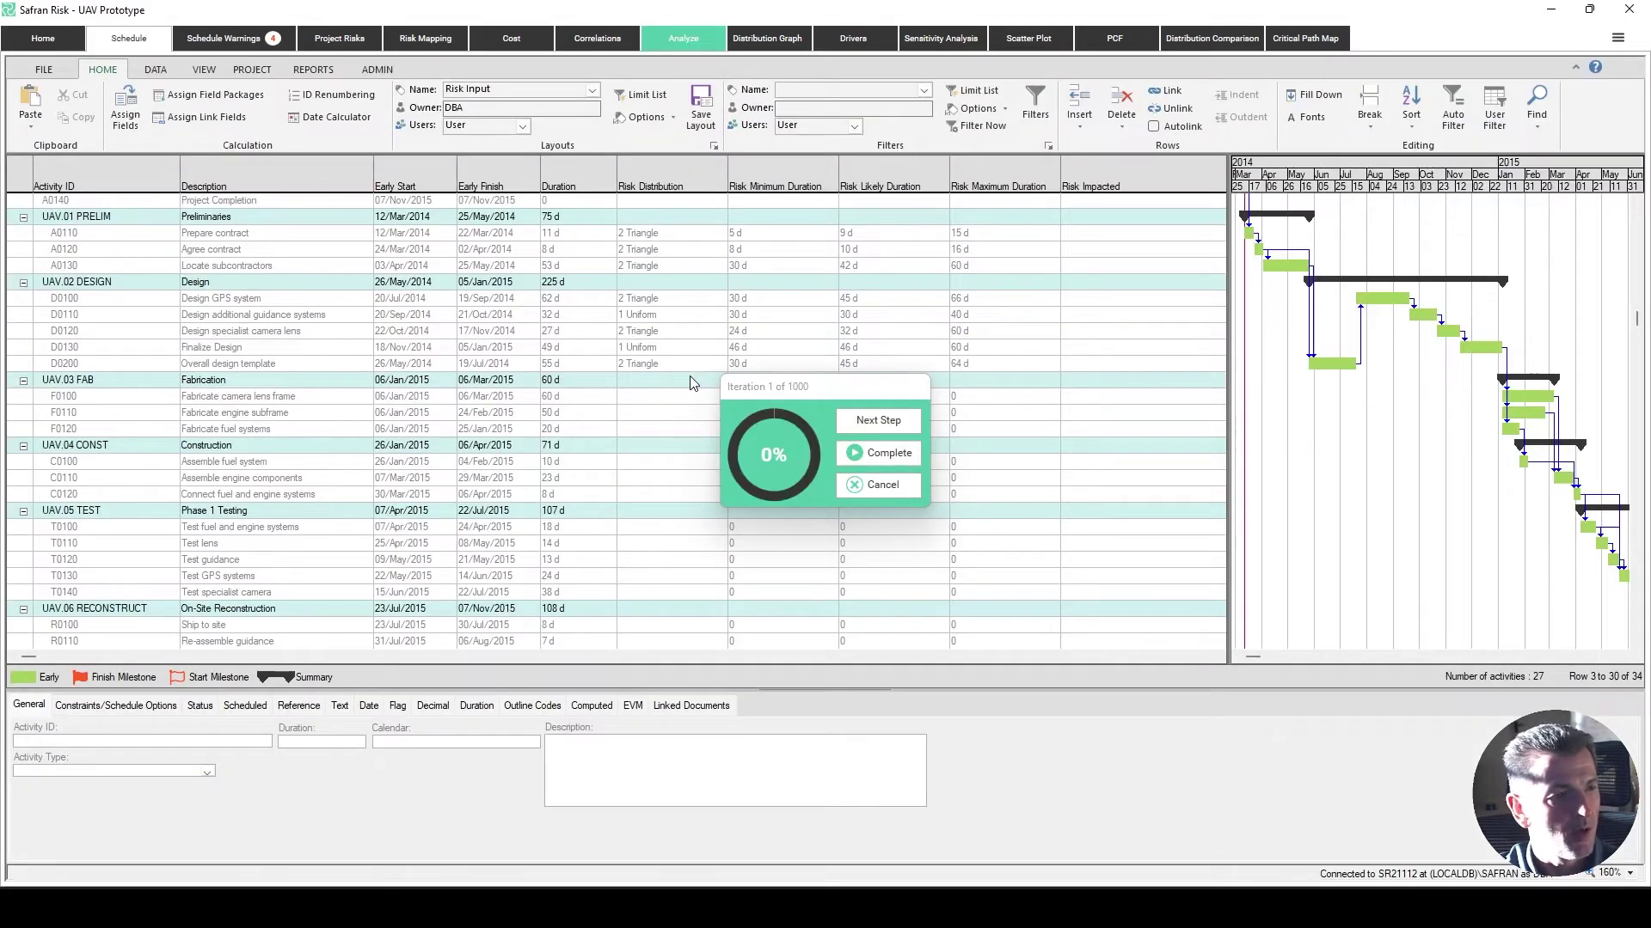
pyautogui.moveTo(833, 386); pyautogui.dragTo(837, 459)
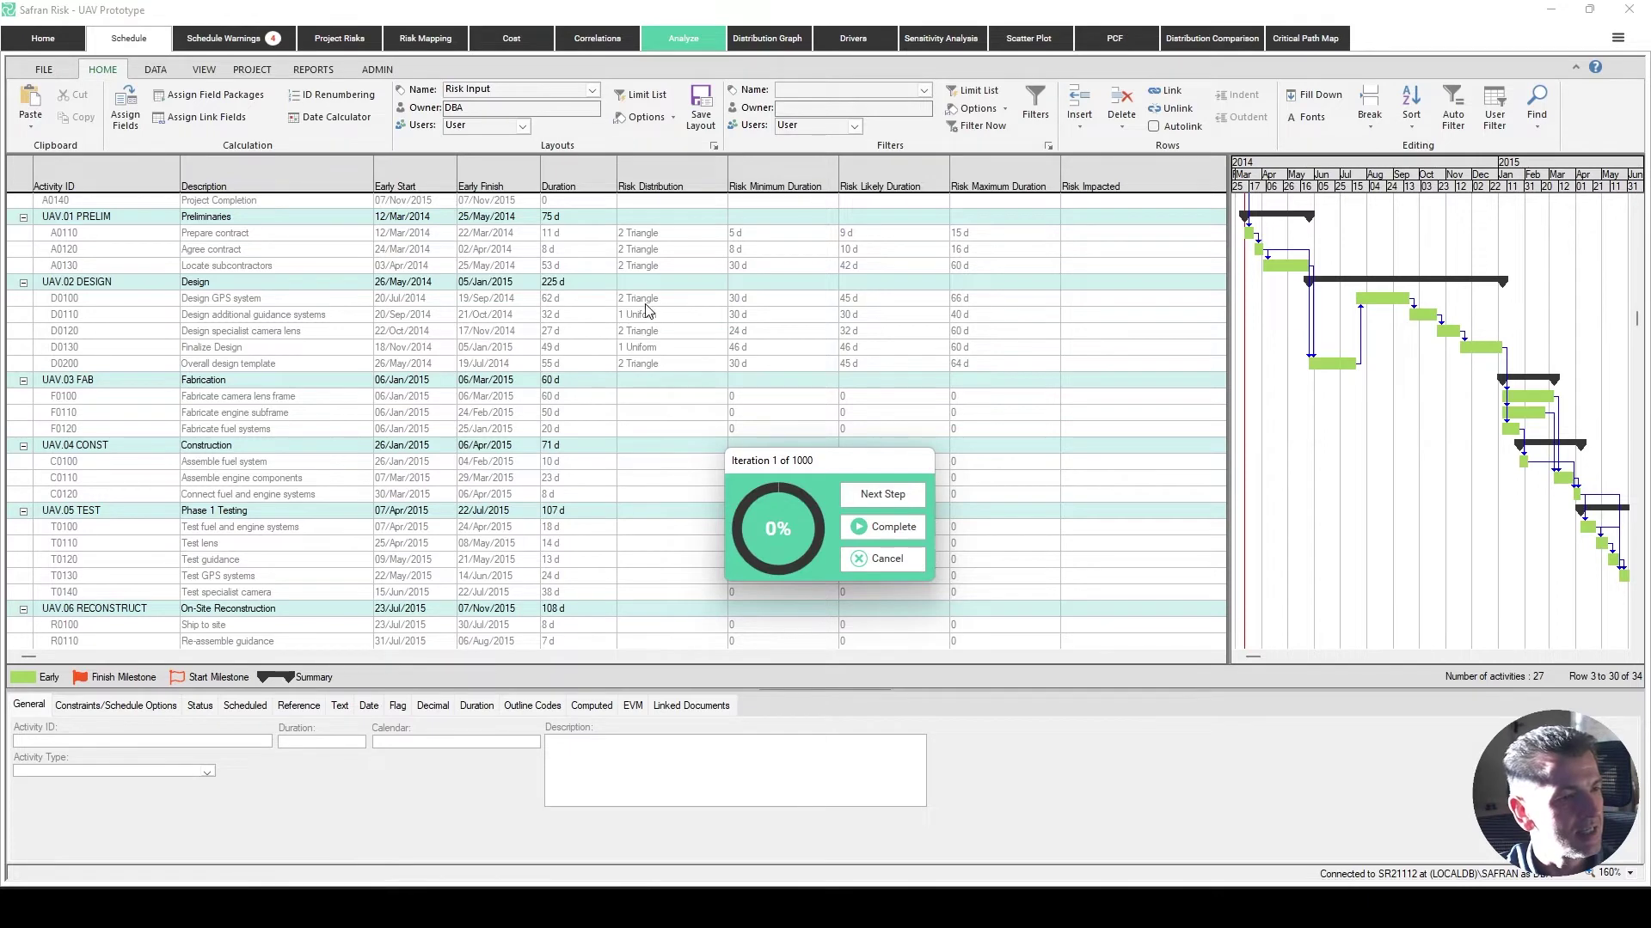
# Inspect the sampled durations of the Design activities, including D0100, D0130 and D0200, in the first iteration.
pyautogui.click(594, 313)
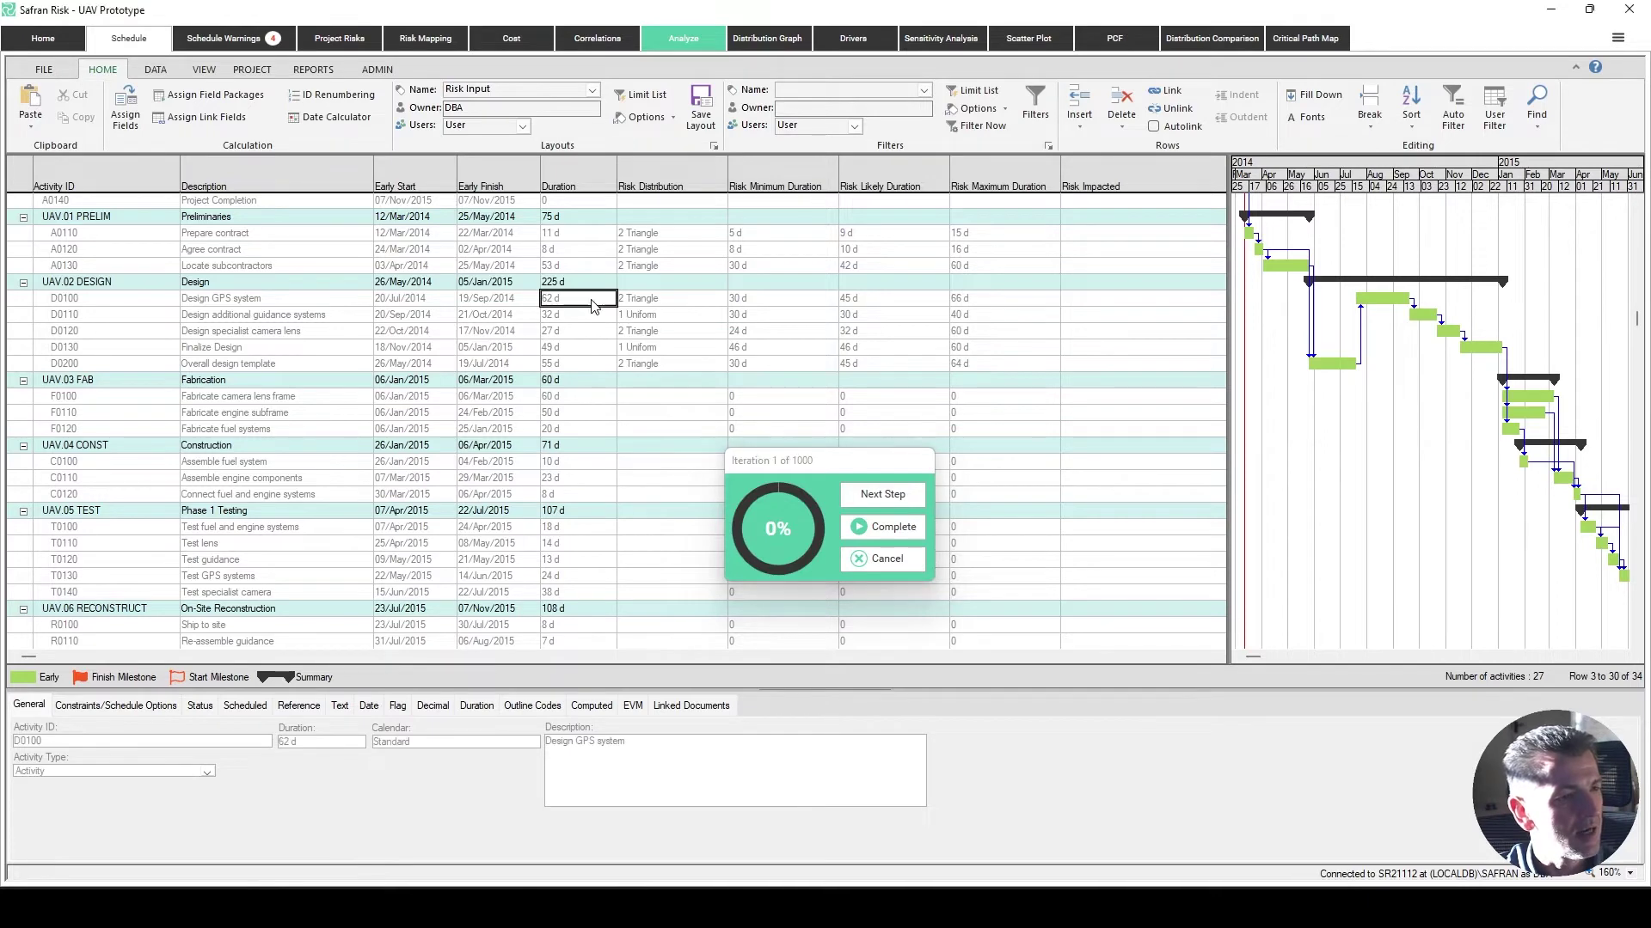
pyautogui.click(591, 345)
pyautogui.click(590, 365)
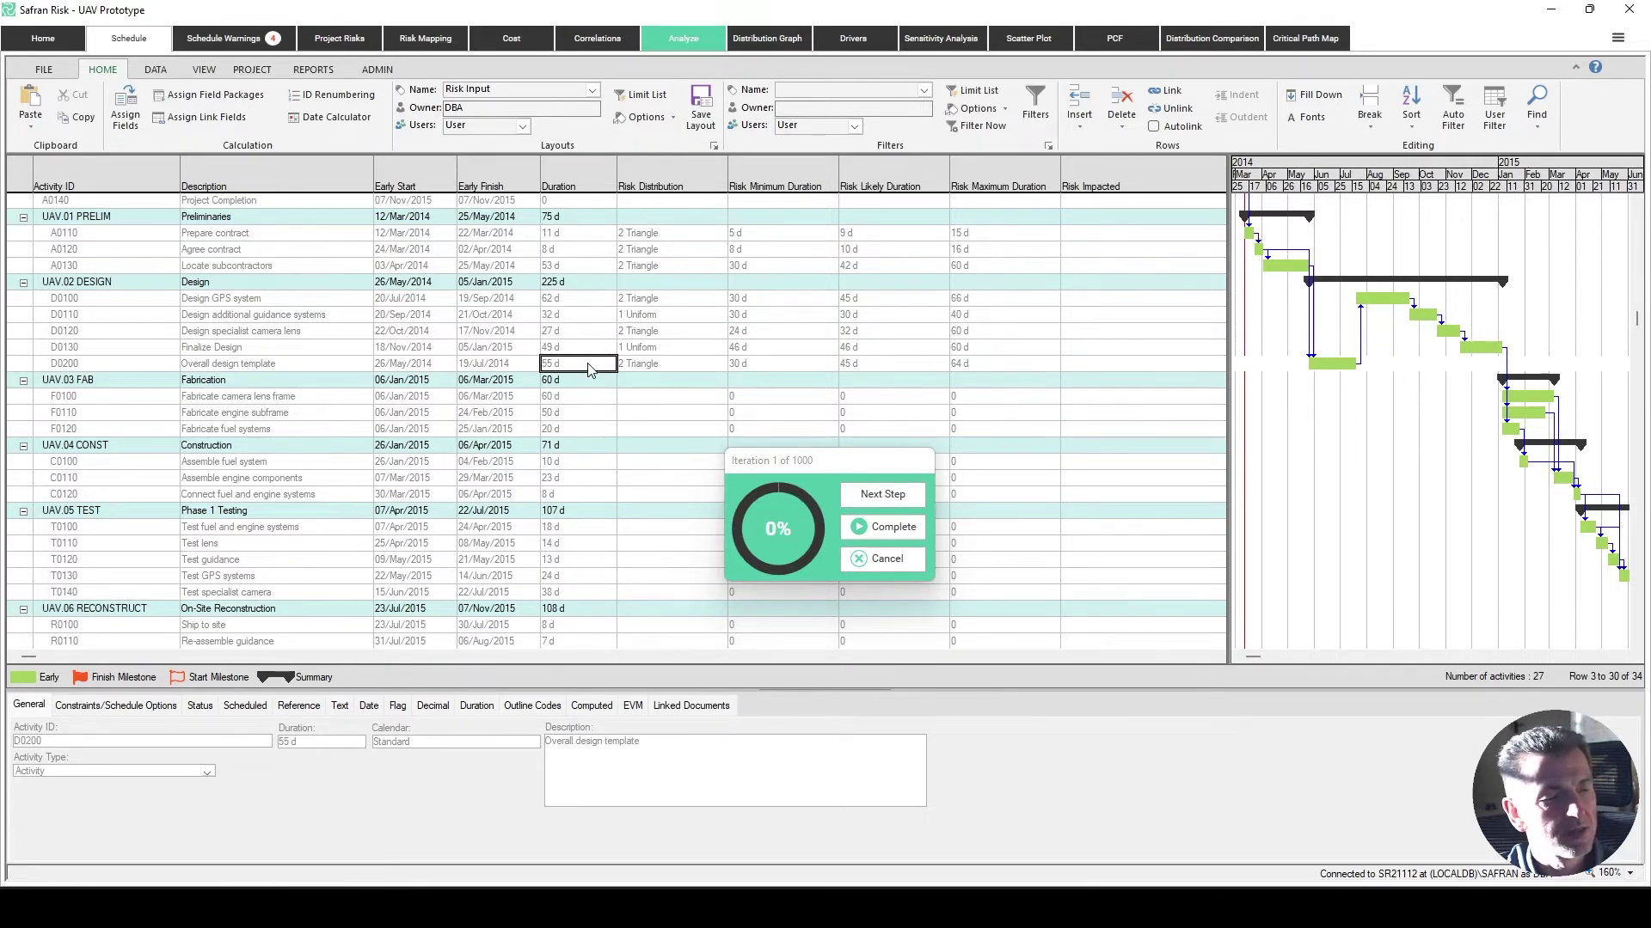
pyautogui.click(577, 300)
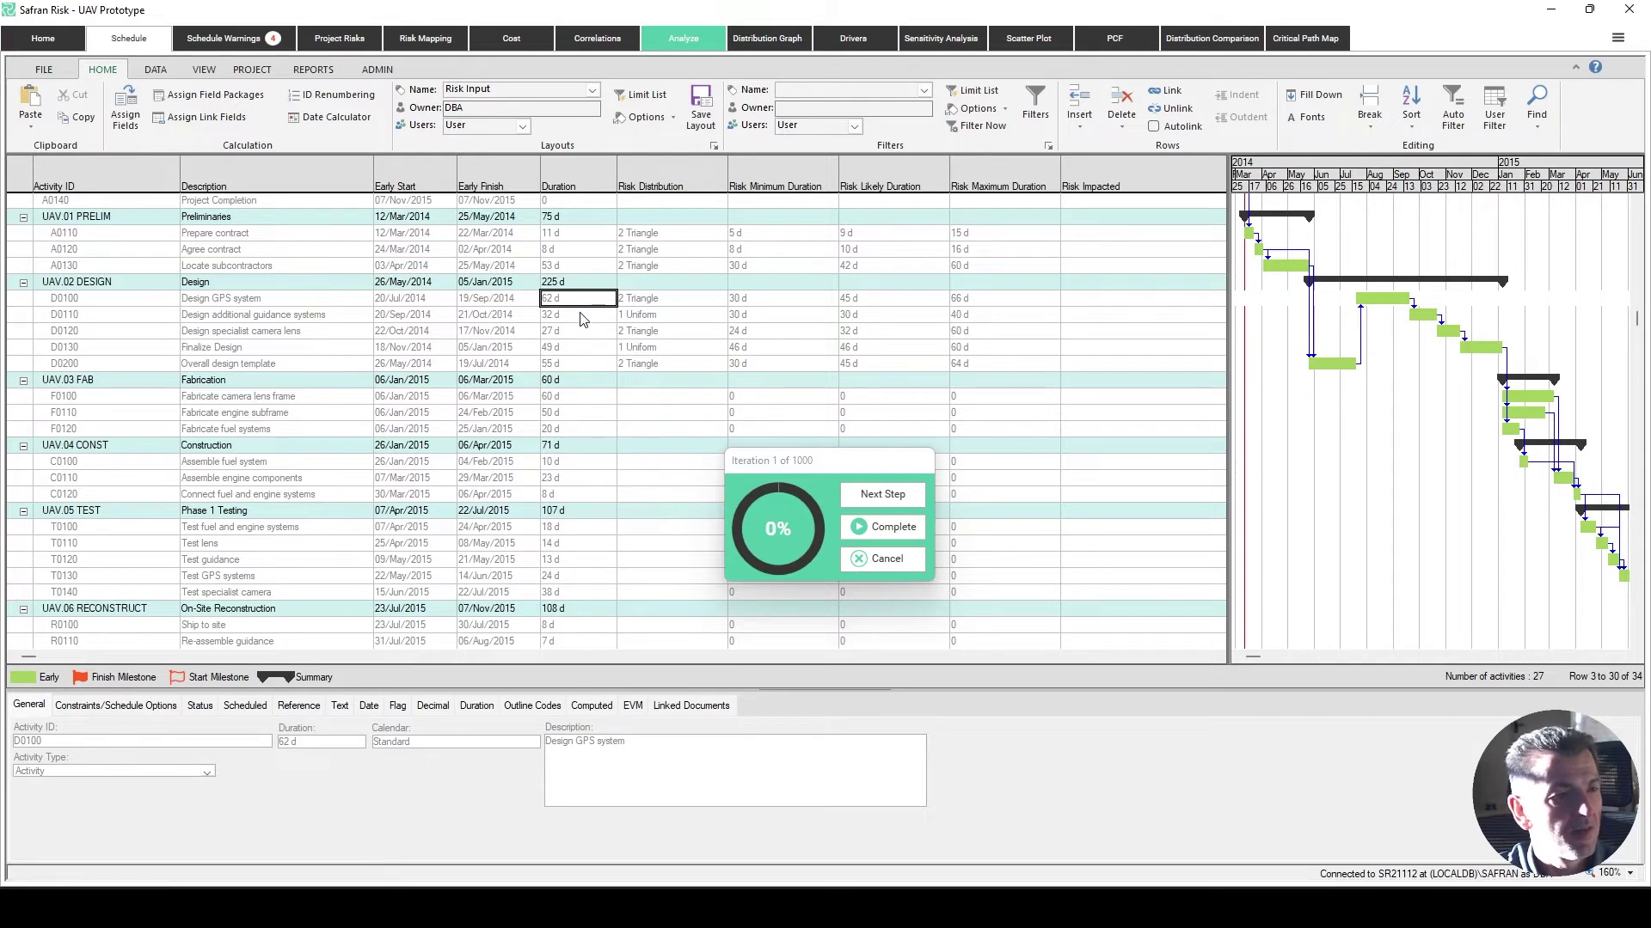
# Advance the simulation one iteration at a time to iteration 9, comparing the Design activities' sampled durations.
pyautogui.click(865, 499)
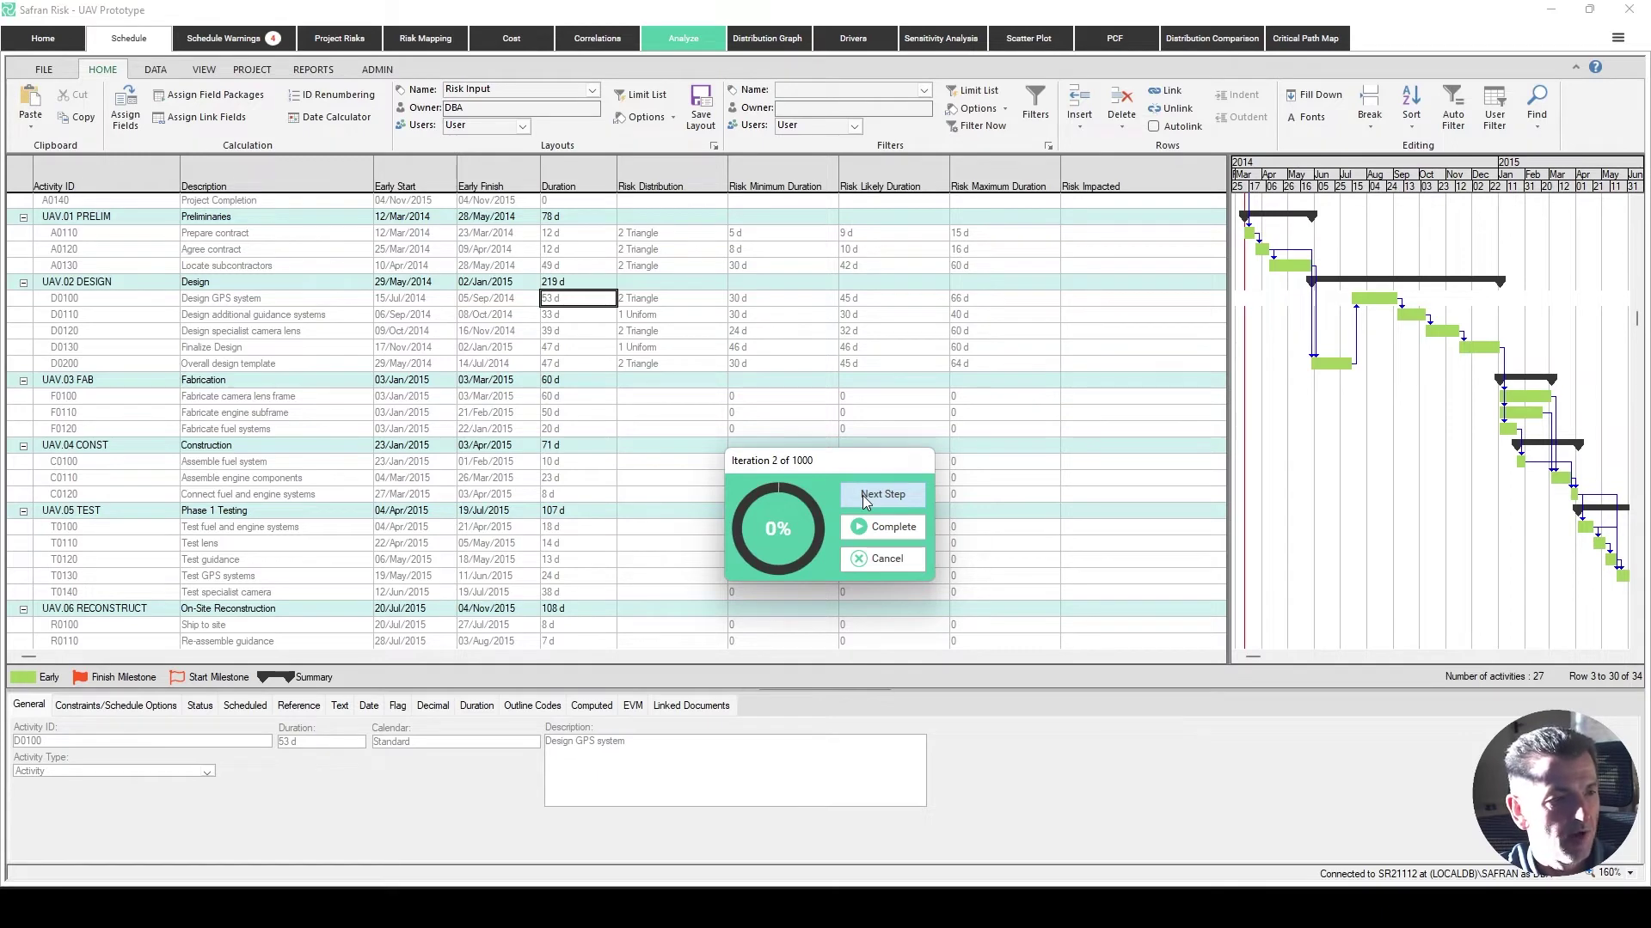
pyautogui.click(863, 495)
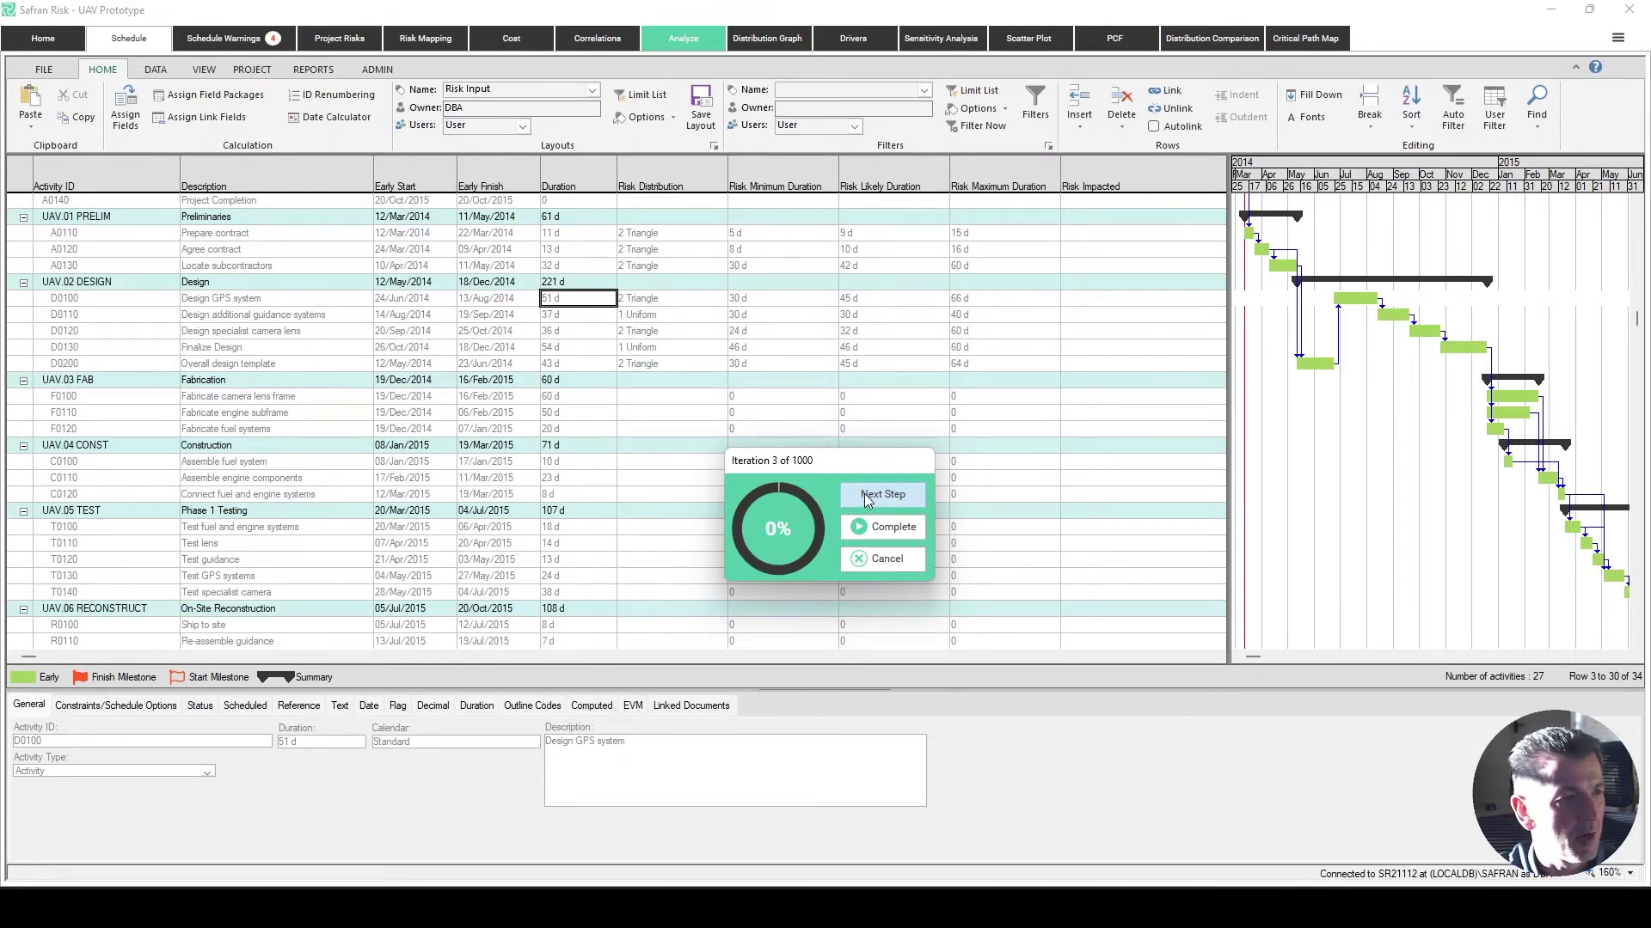
pyautogui.click(864, 494)
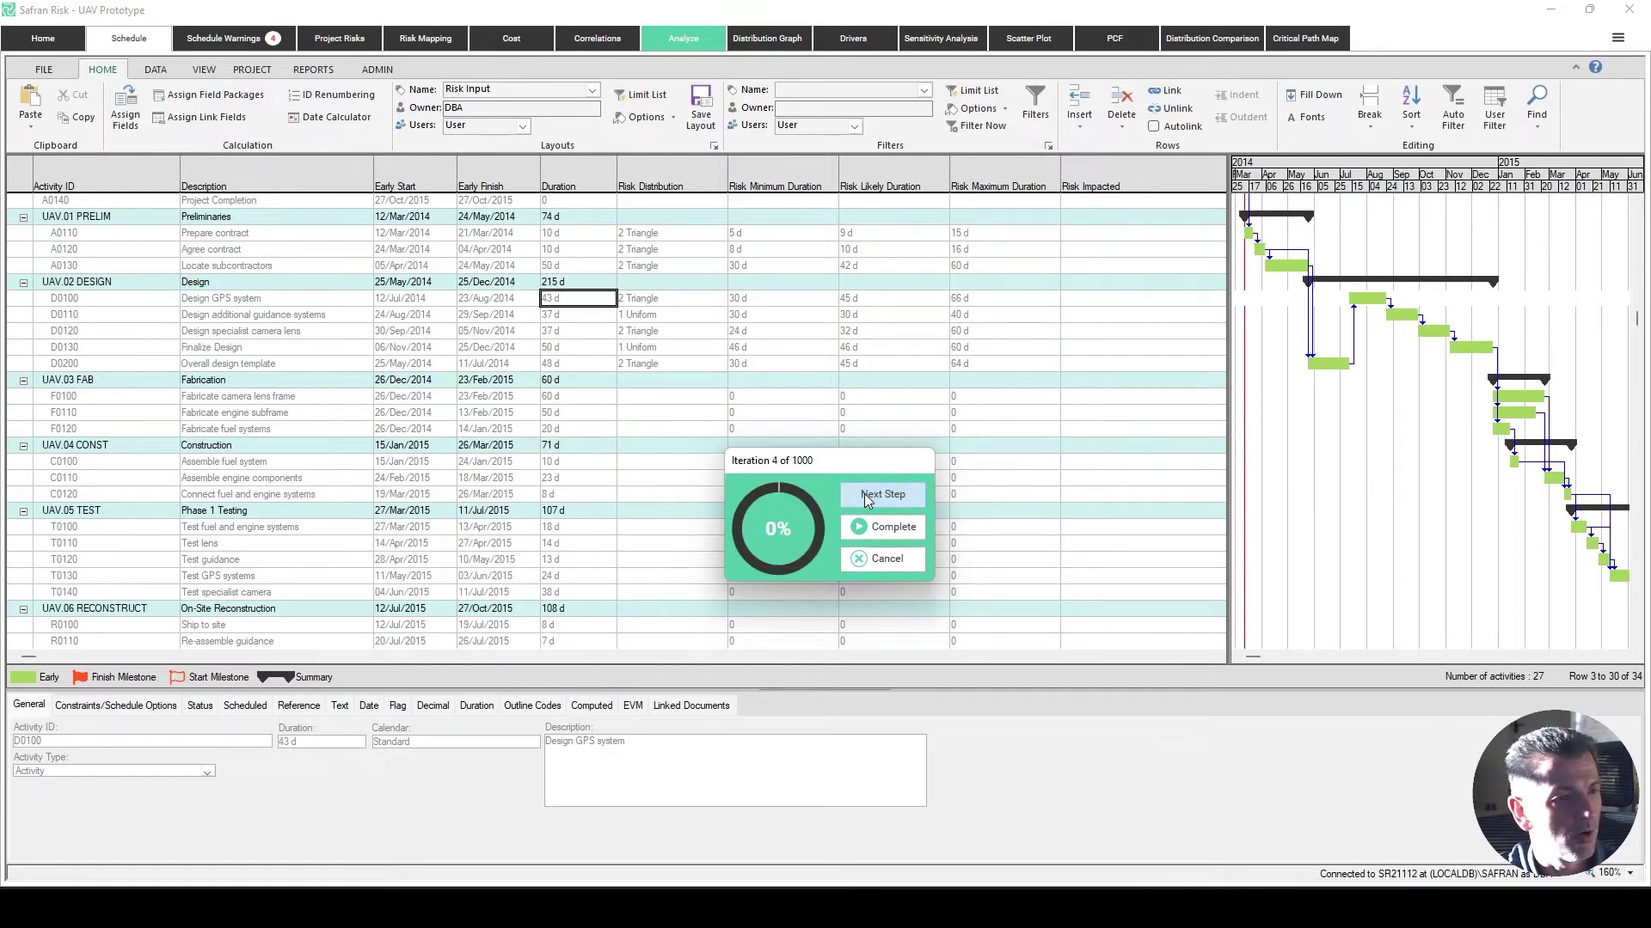
pyautogui.click(864, 494)
pyautogui.click(864, 493)
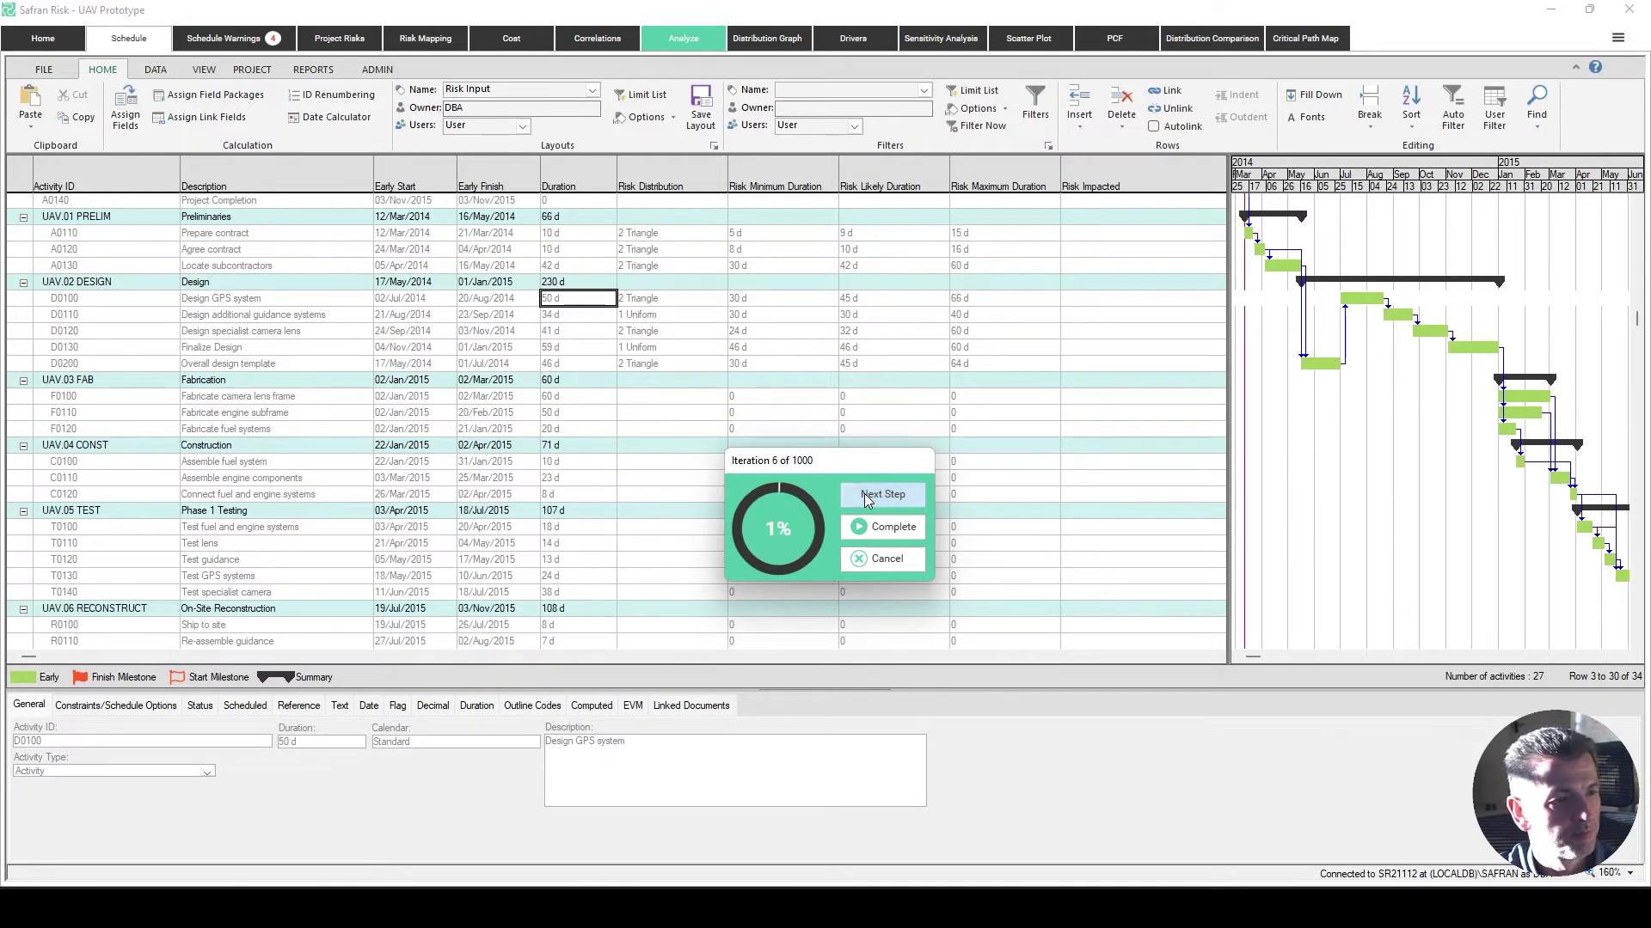
pyautogui.click(864, 493)
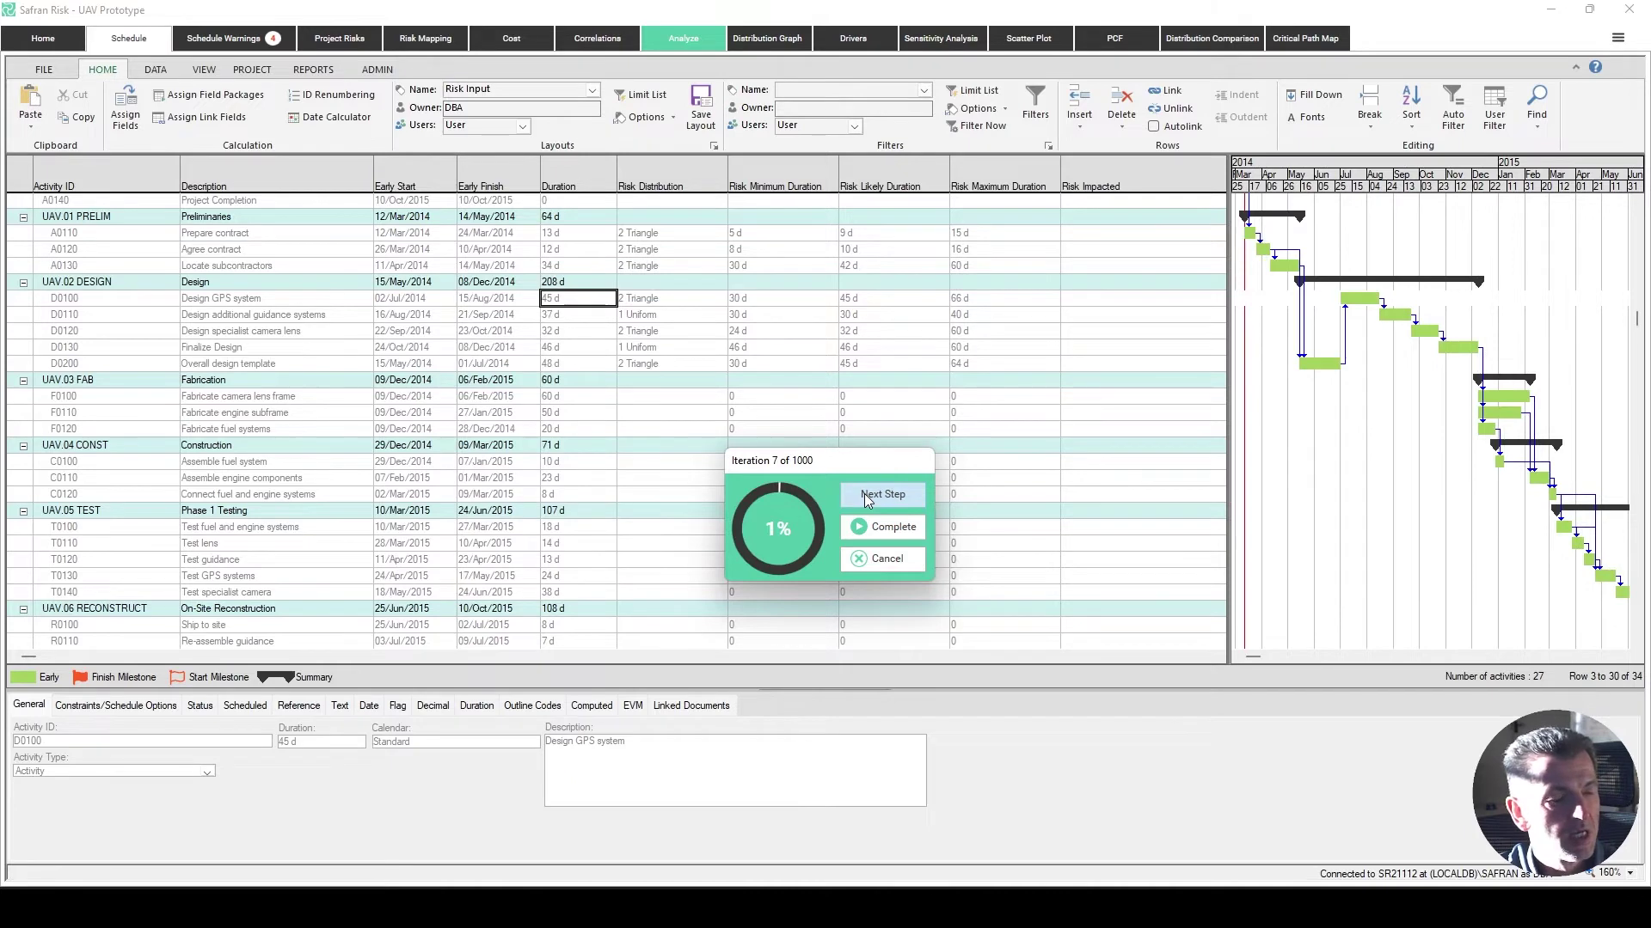
pyautogui.click(864, 495)
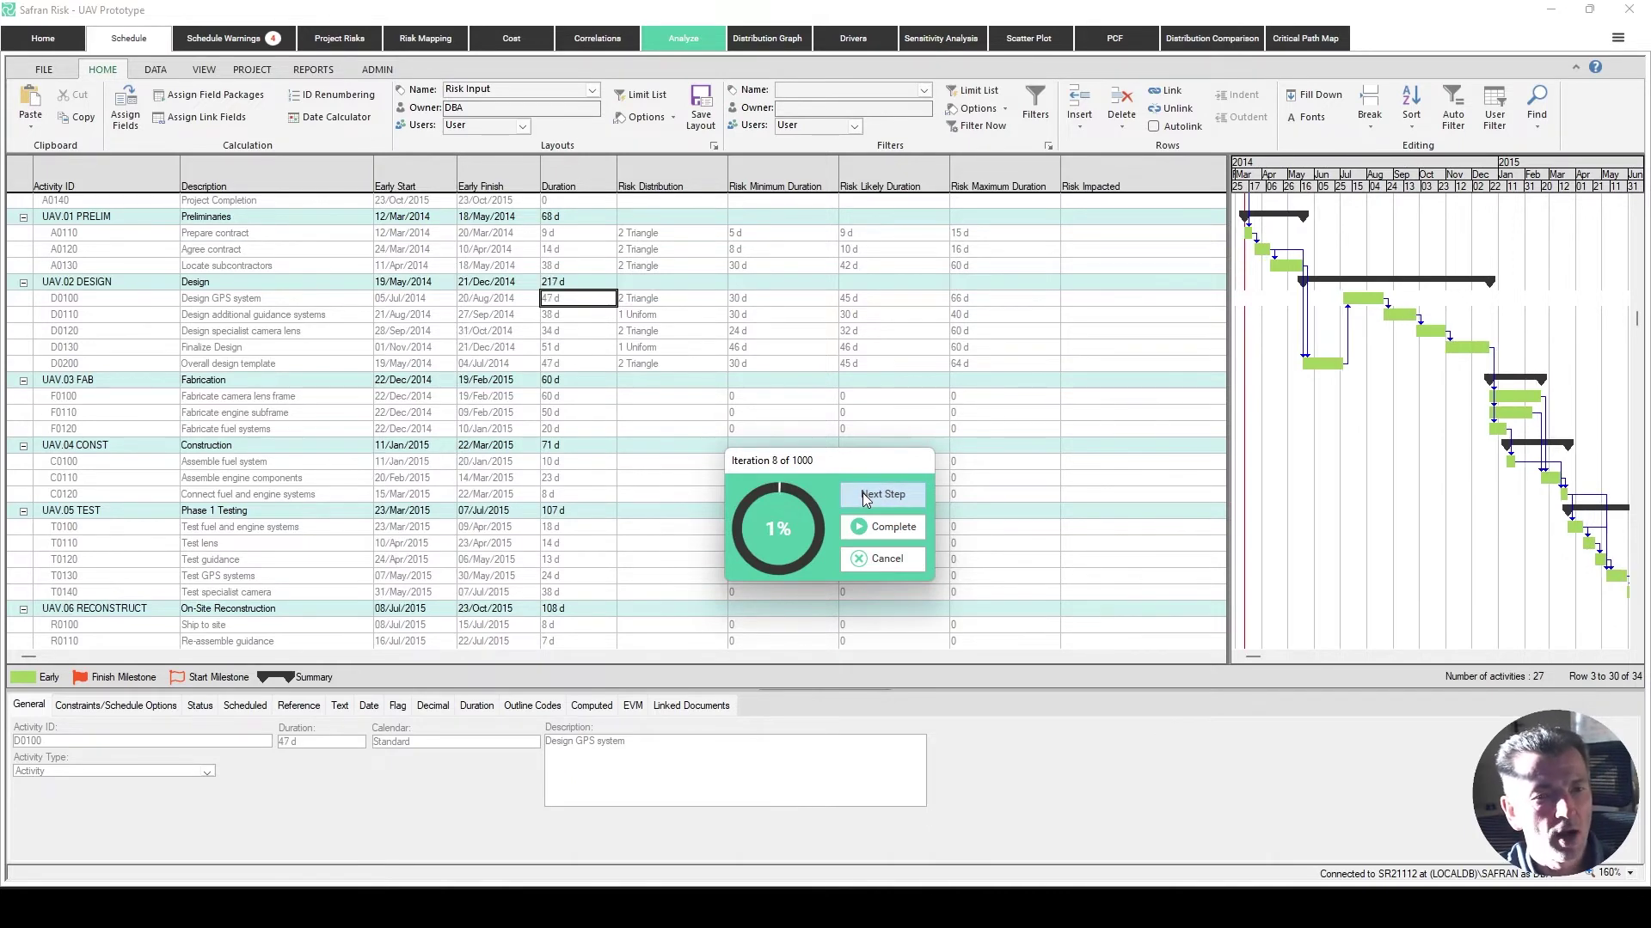
pyautogui.click(865, 497)
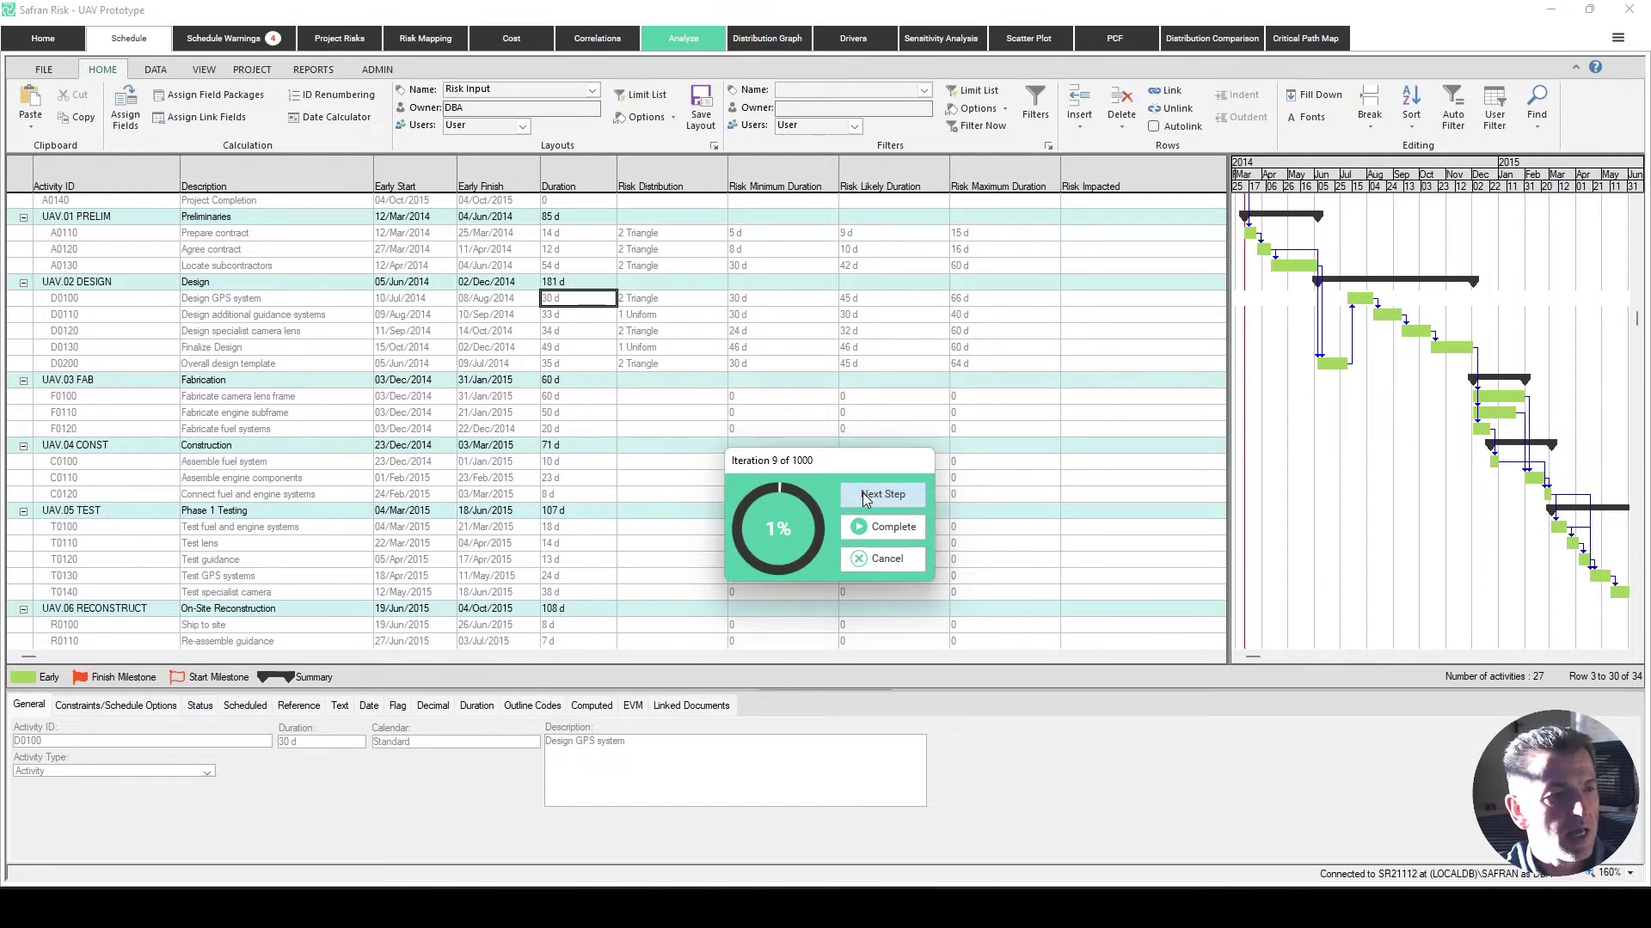
# Advance the simulation to iteration 10 to compare the Design activities' durations again, and cancel the step-through analysis.
pyautogui.click(864, 497)
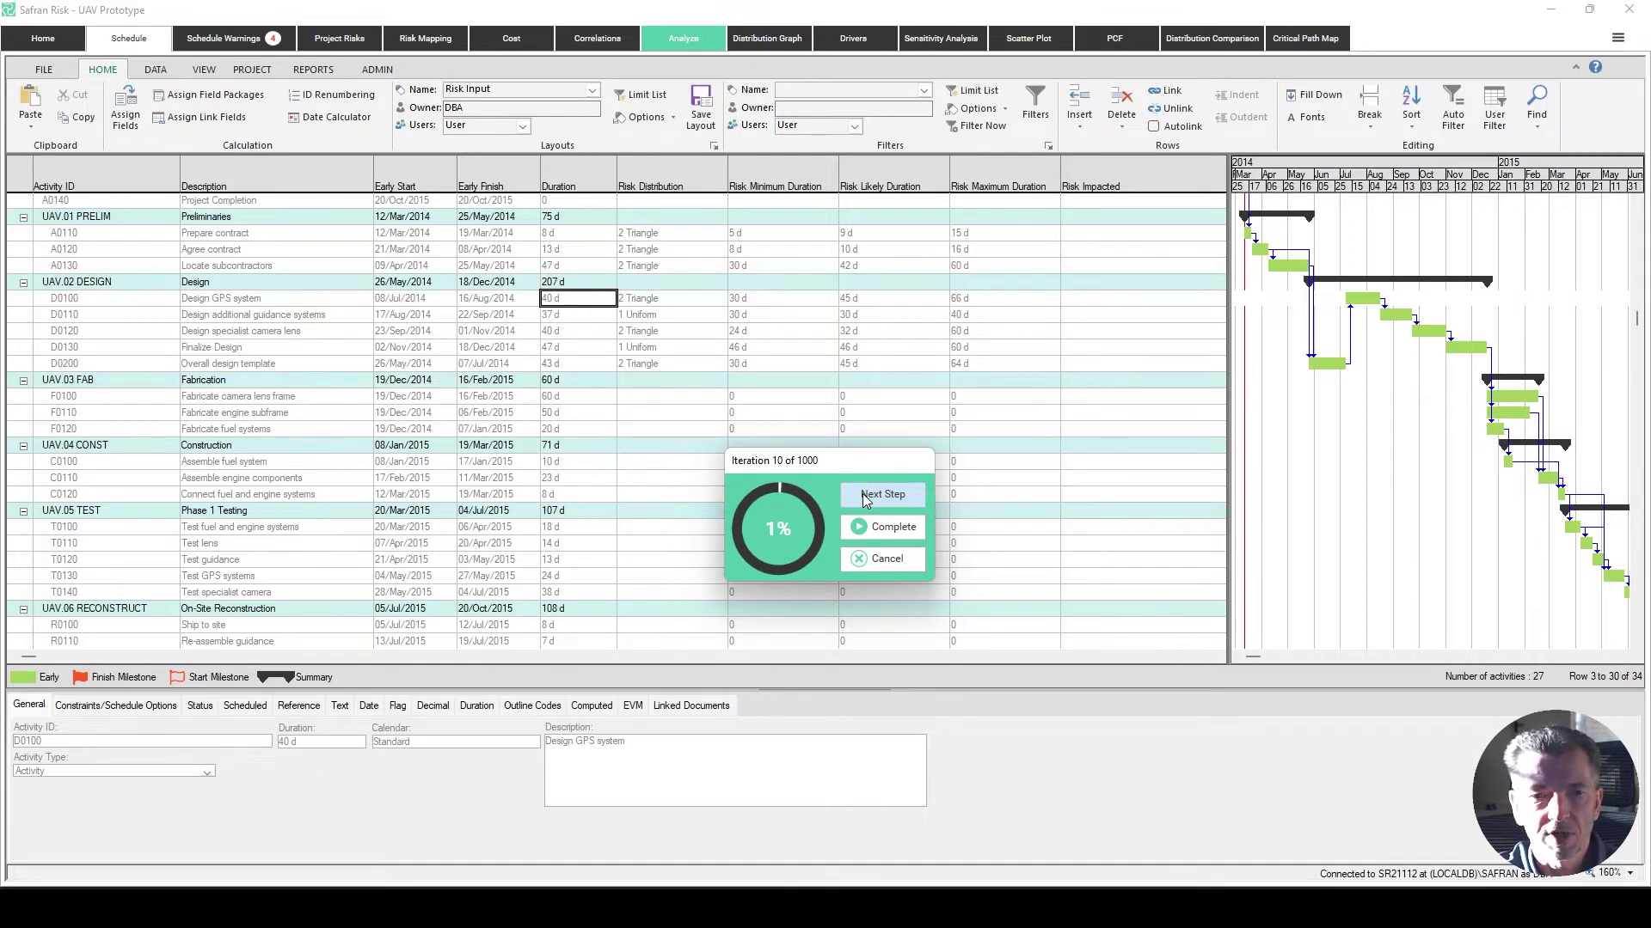
pyautogui.click(895, 559)
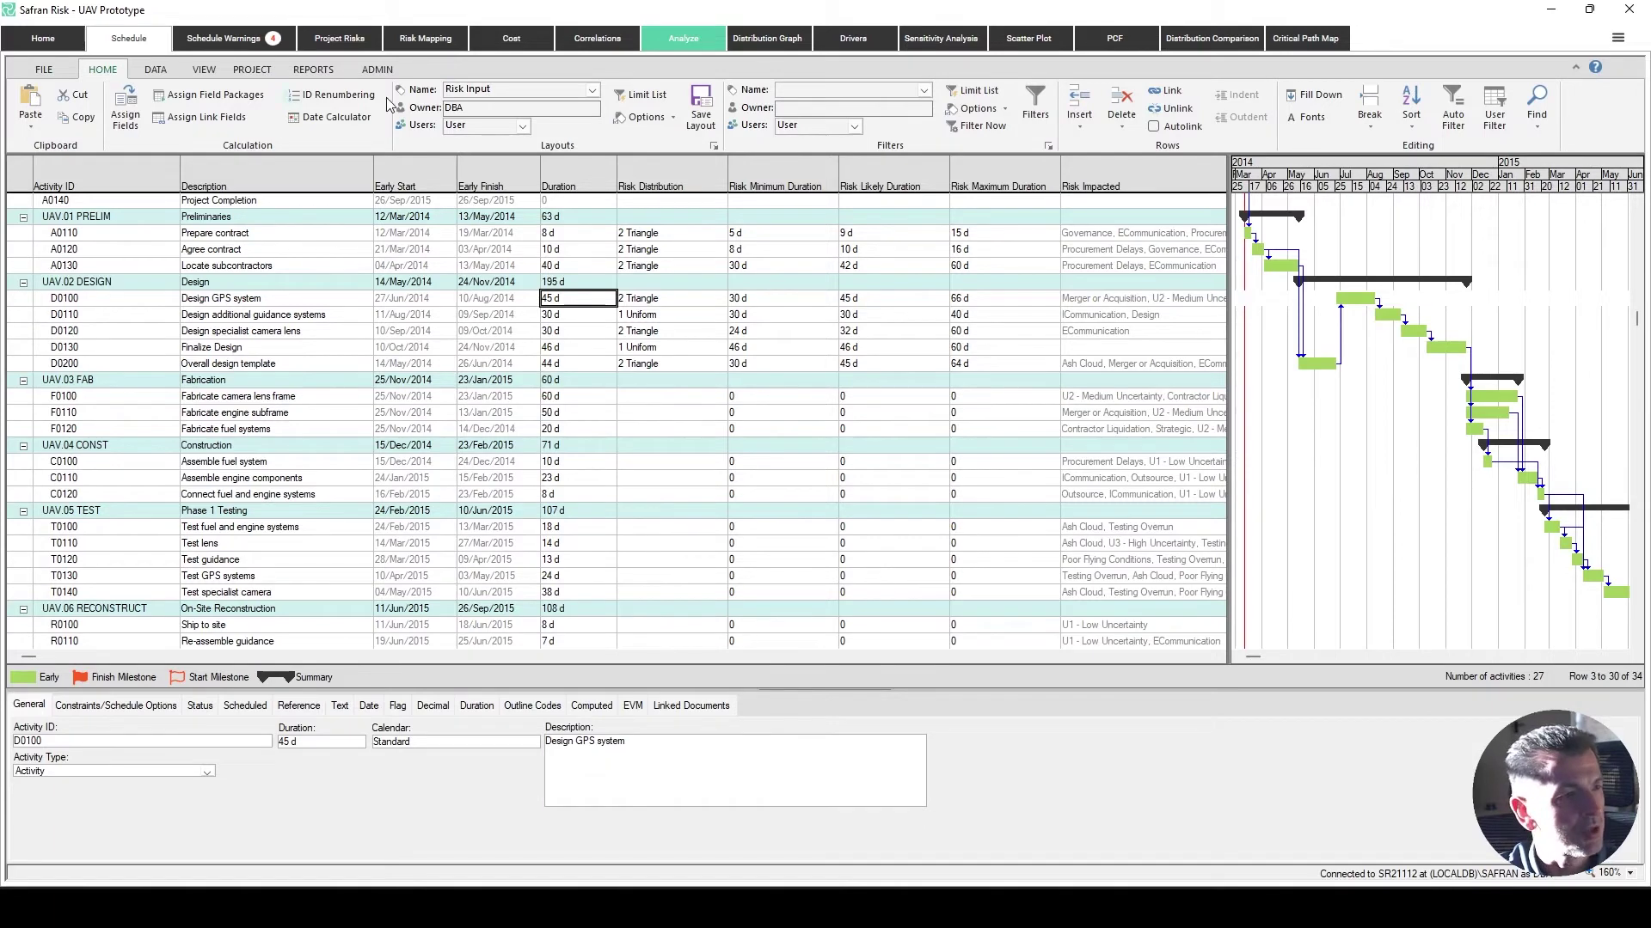
# Review the Ash Cloud risk's probability and impact settings, and the activities assigned to it in the risk mapping.
pyautogui.click(348, 40)
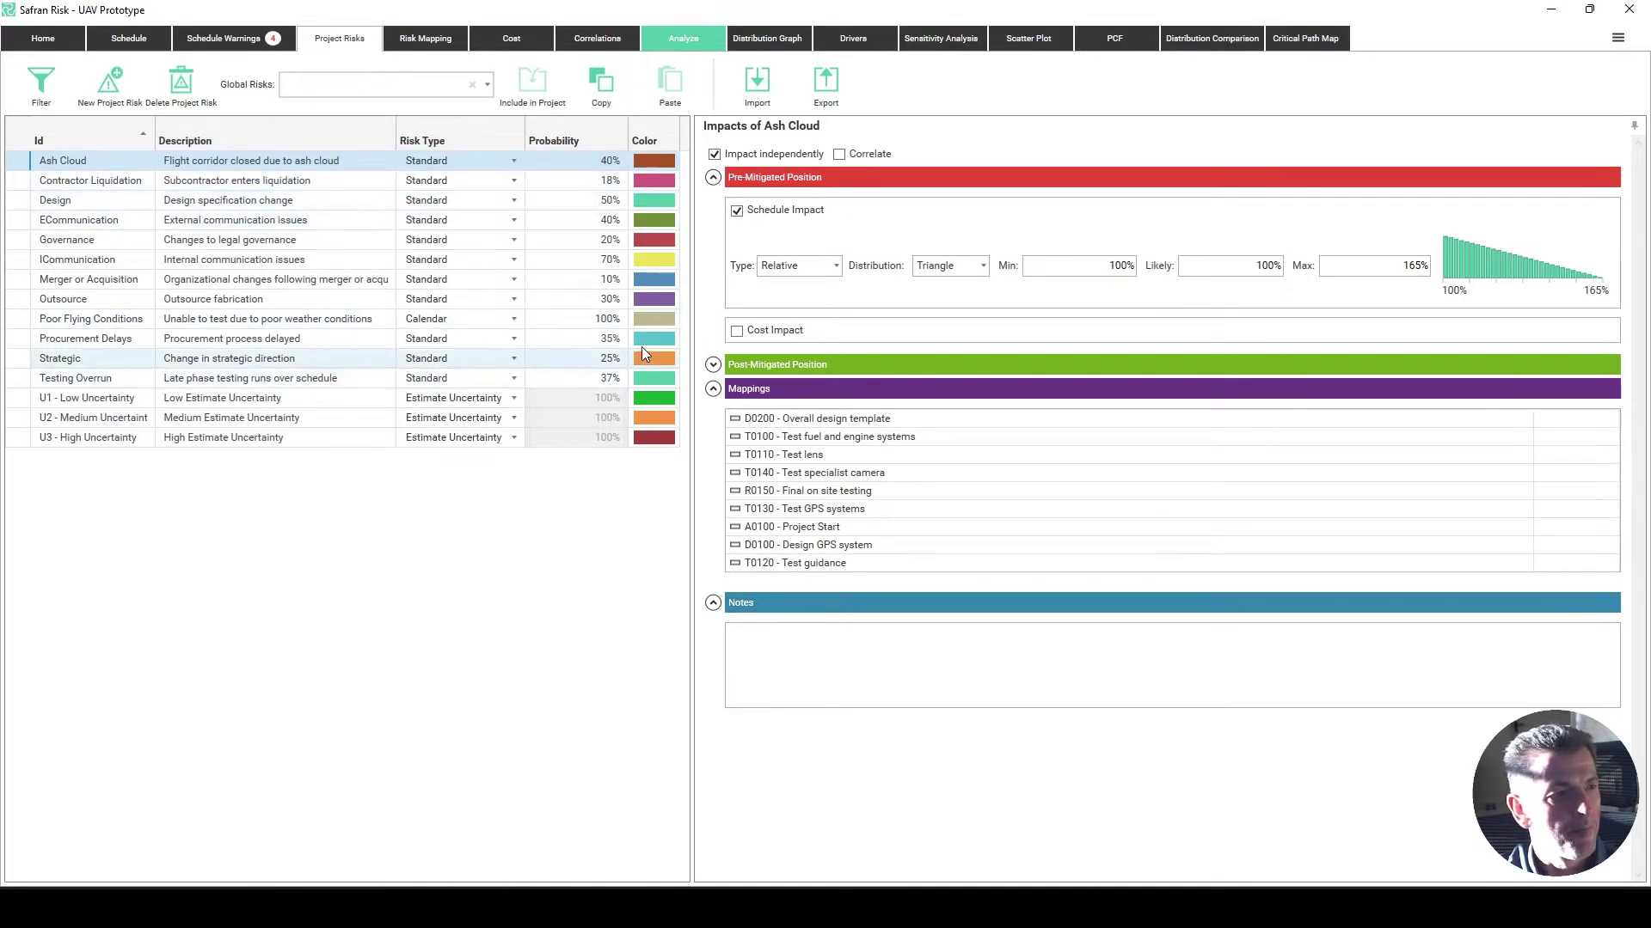
pyautogui.click(575, 163)
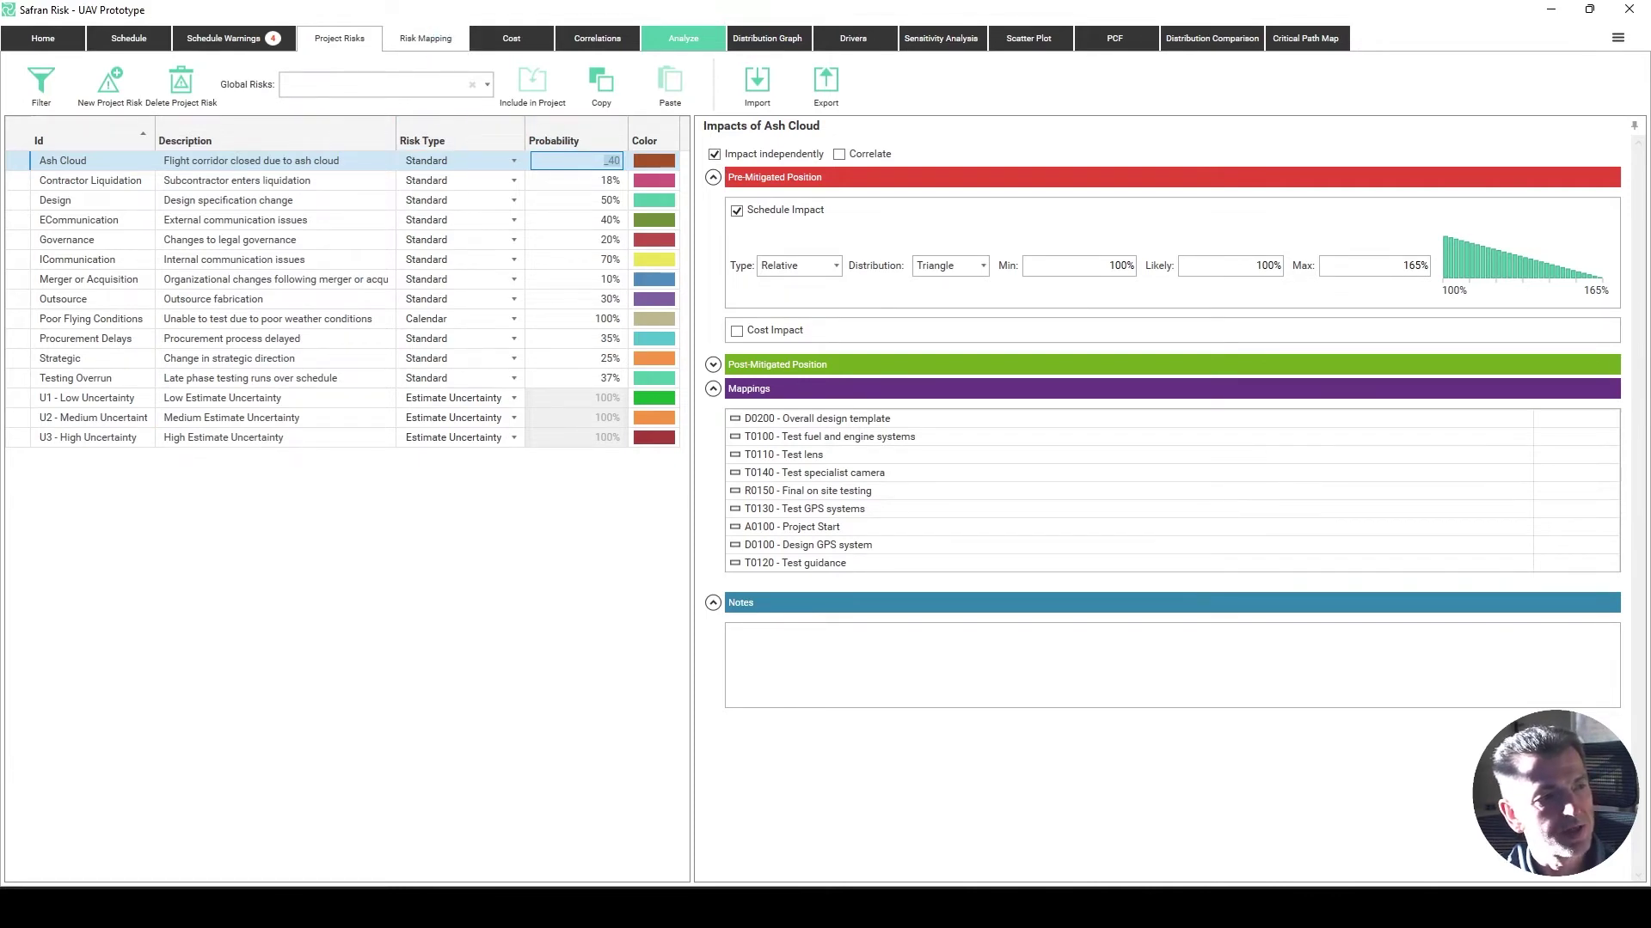
pyautogui.click(434, 40)
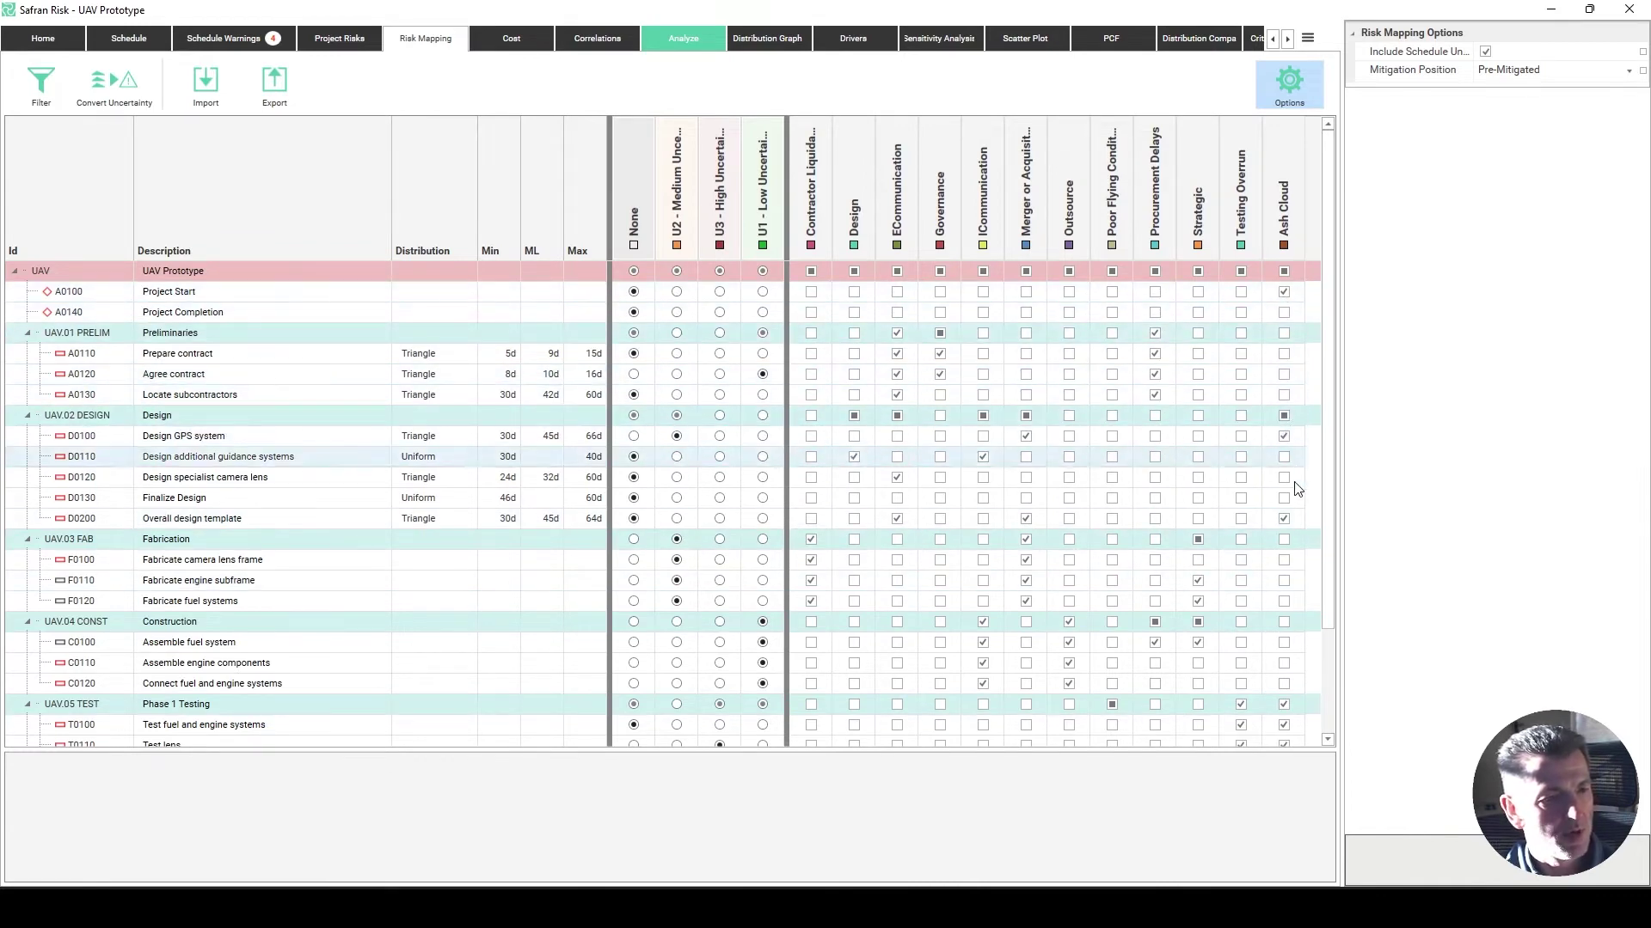
pyautogui.scroll(-2, 1299, 523)
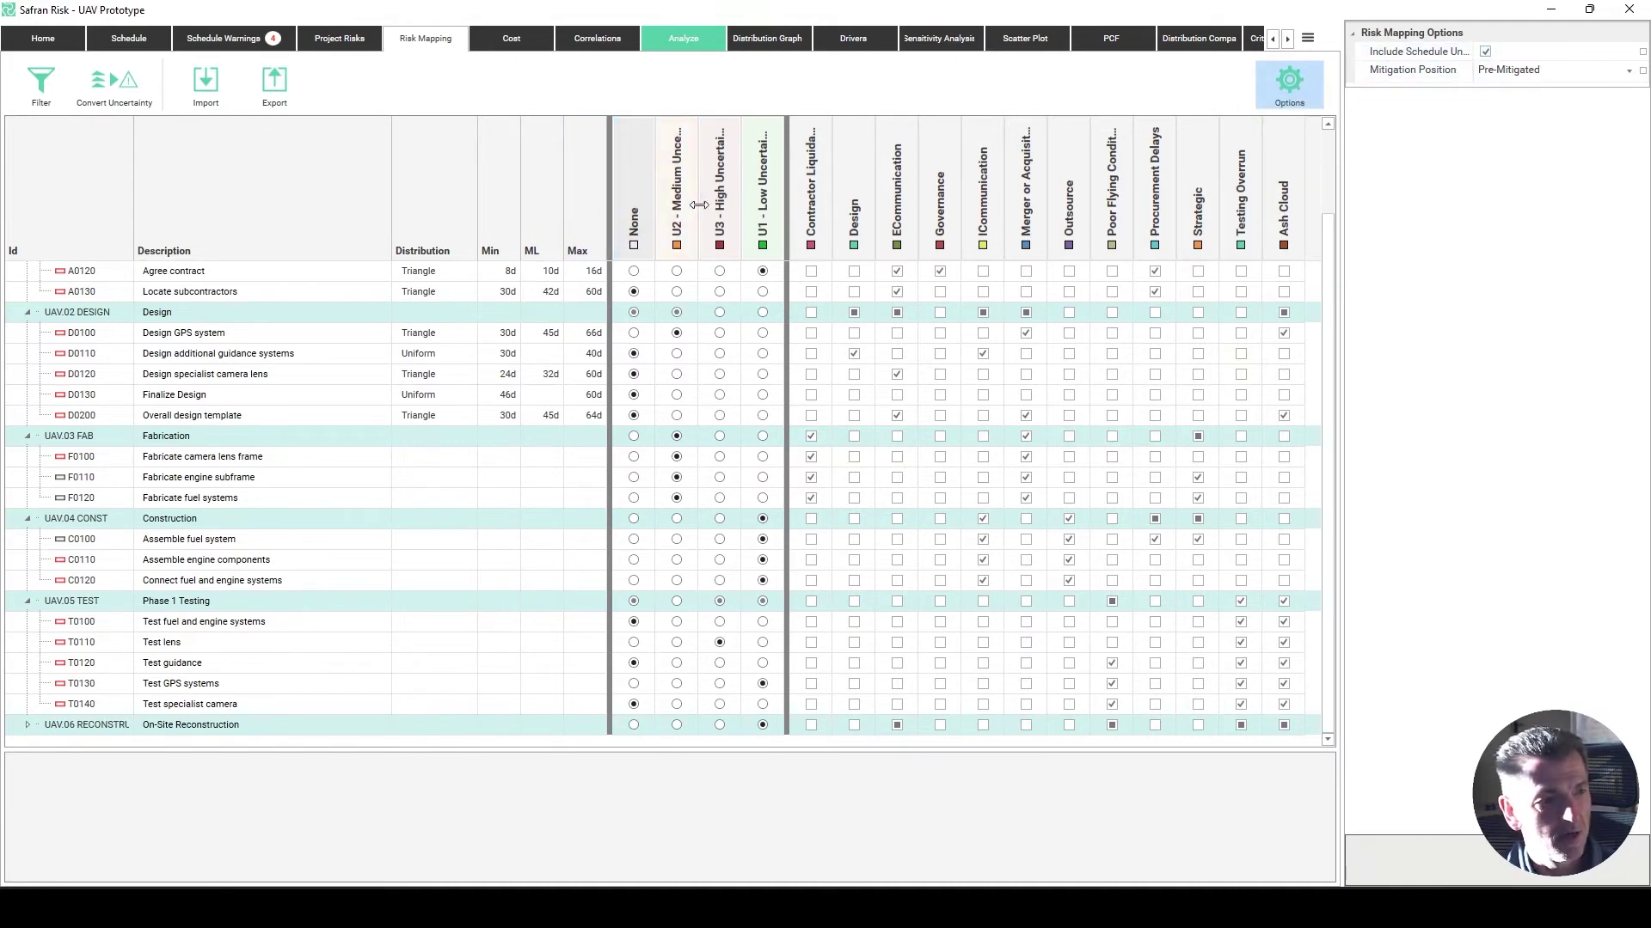
pyautogui.click(1487, 58)
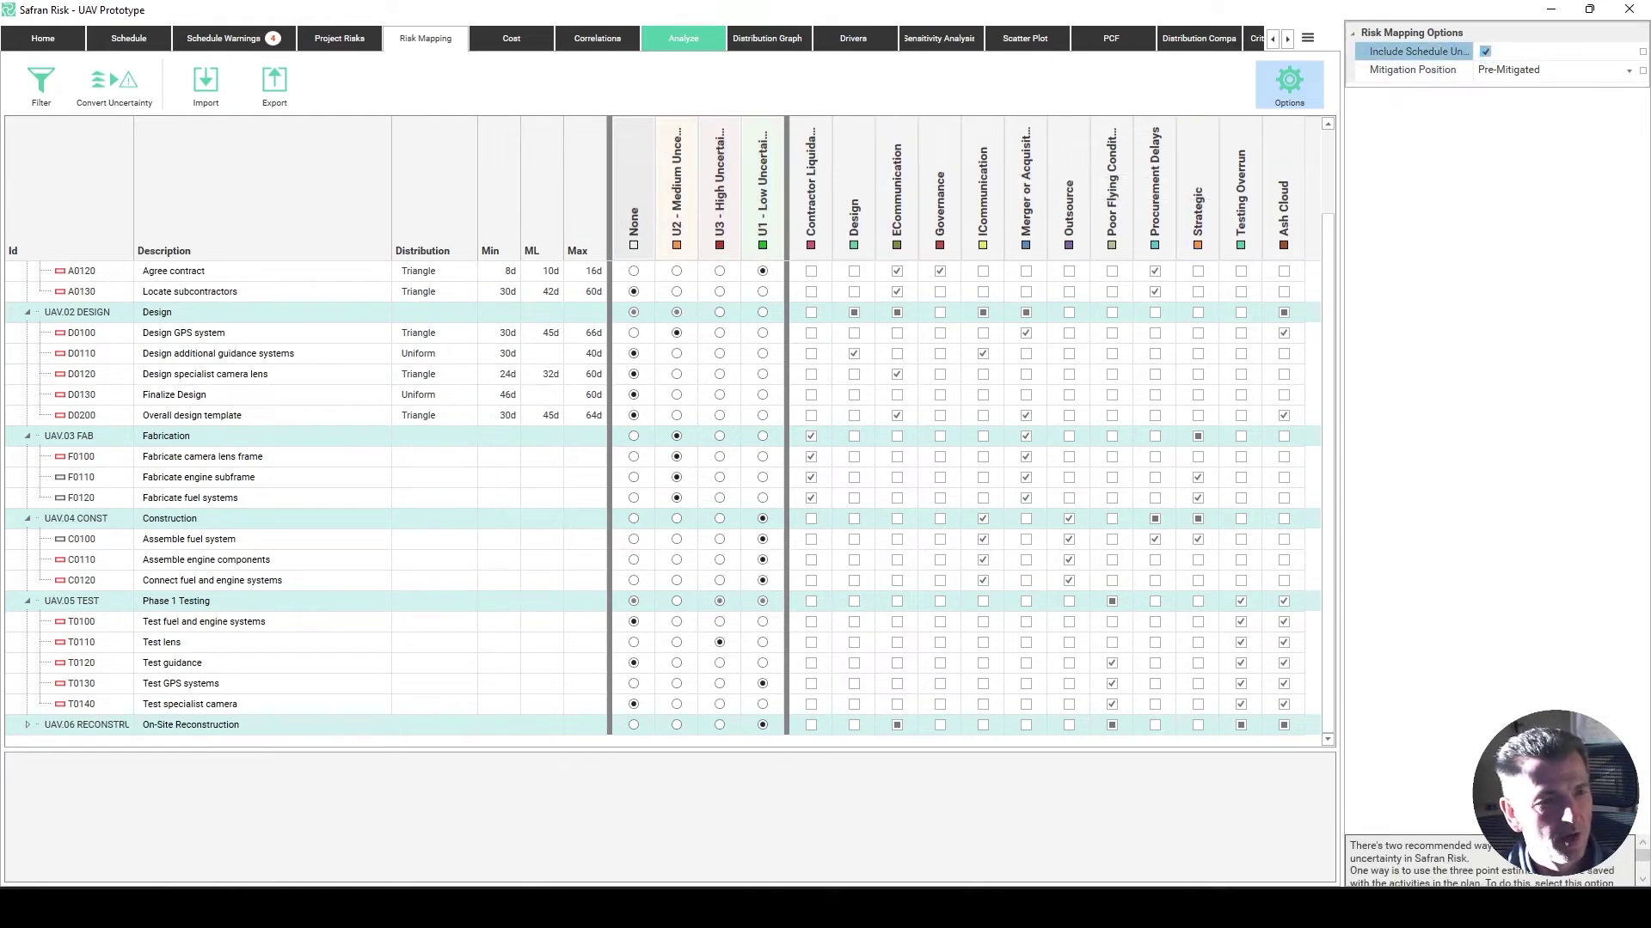
pyautogui.click(1487, 53)
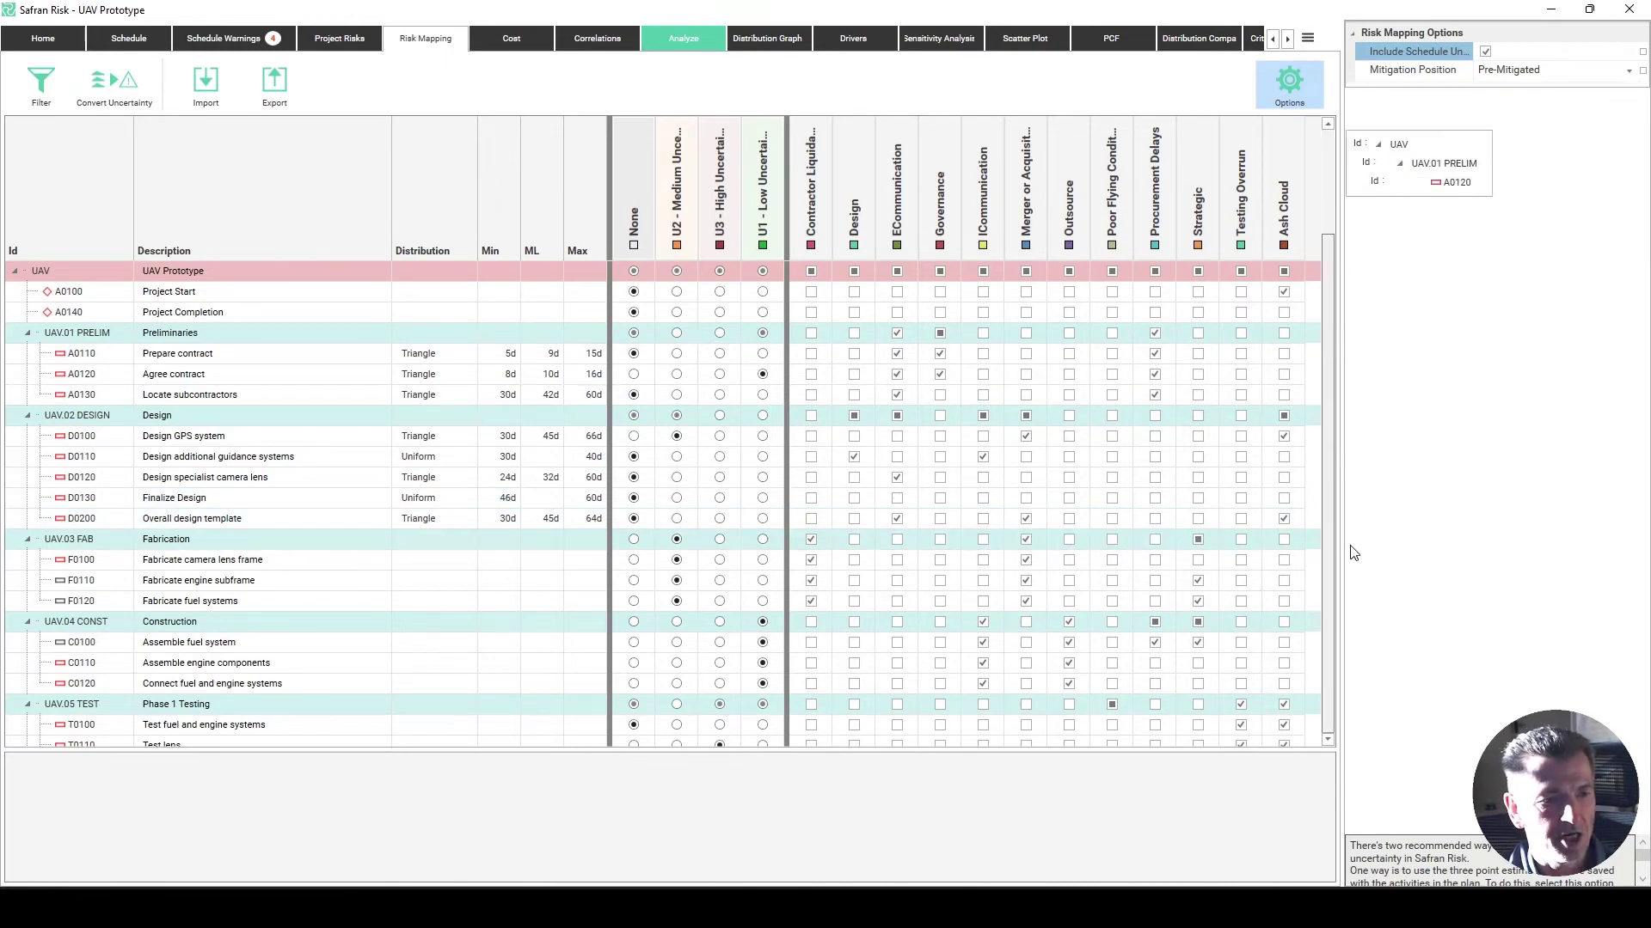
pyautogui.scroll(-3, 1350, 567)
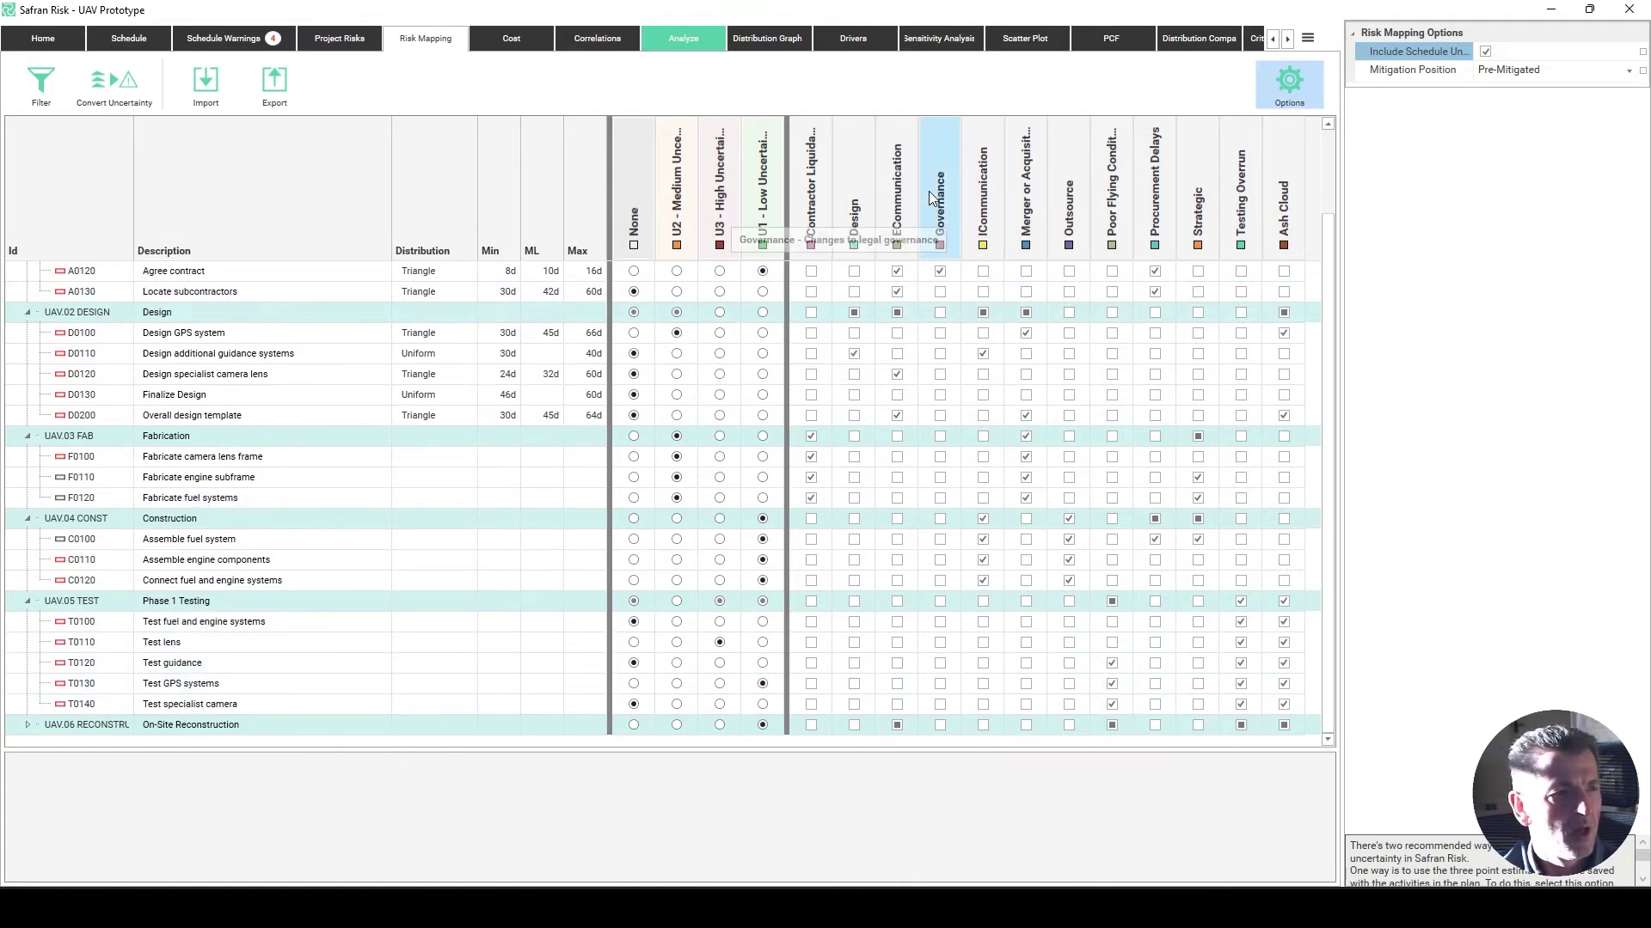
# Turn on correlation for the Ash Cloud risk's impacts with an existence correlation of 0.50.
pyautogui.click(346, 43)
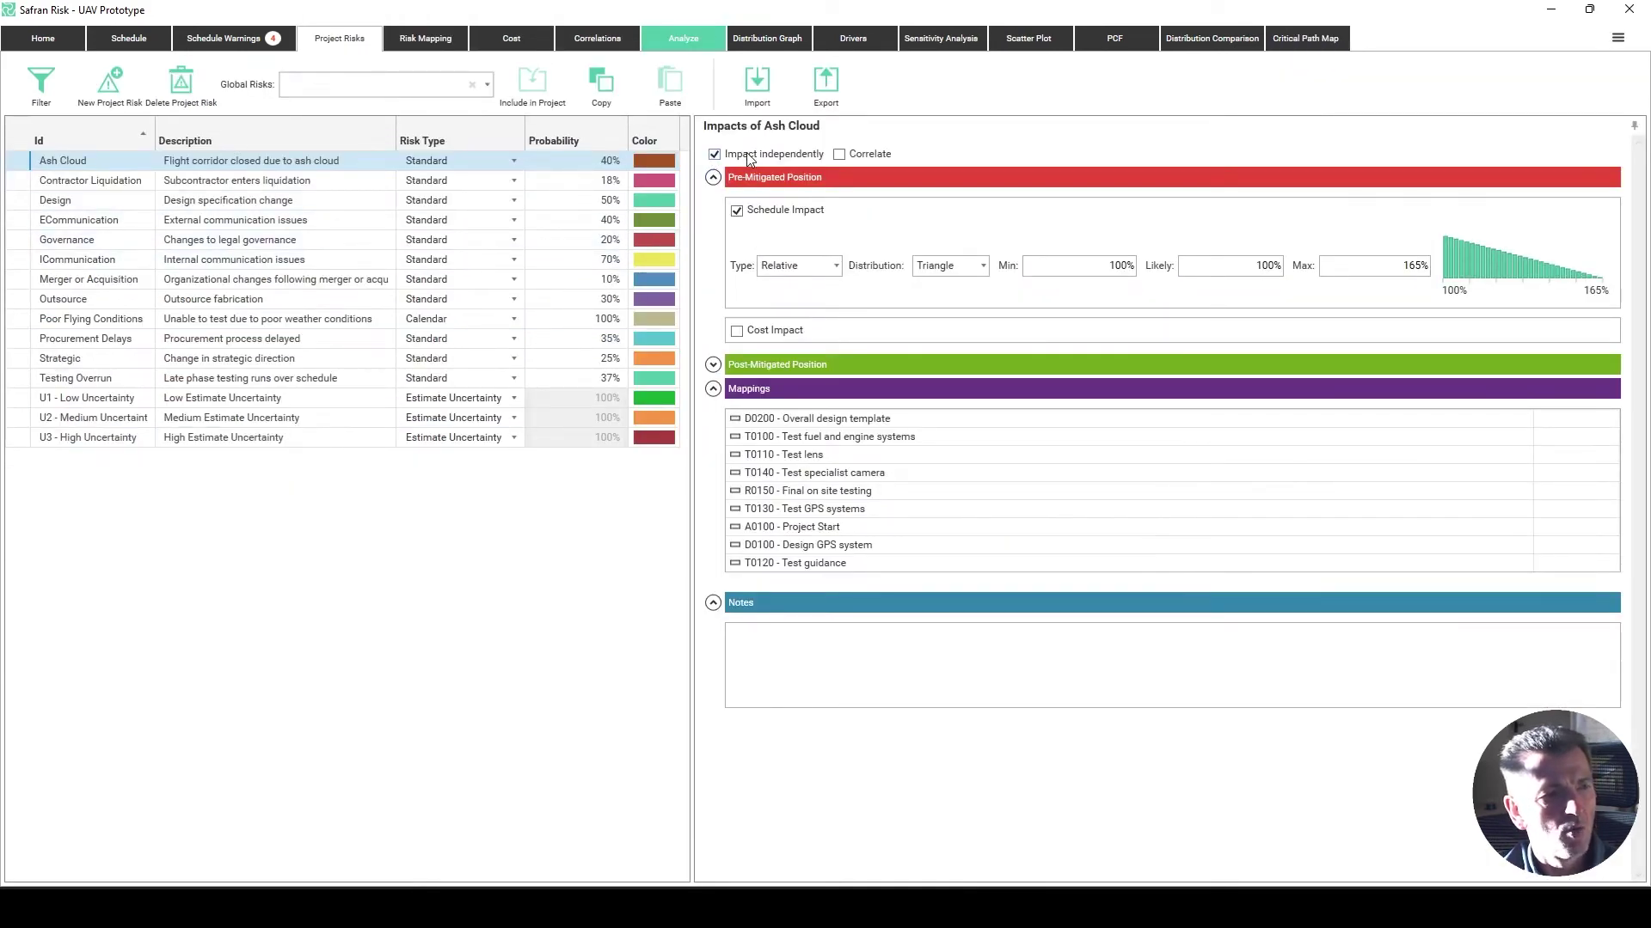
pyautogui.click(840, 155)
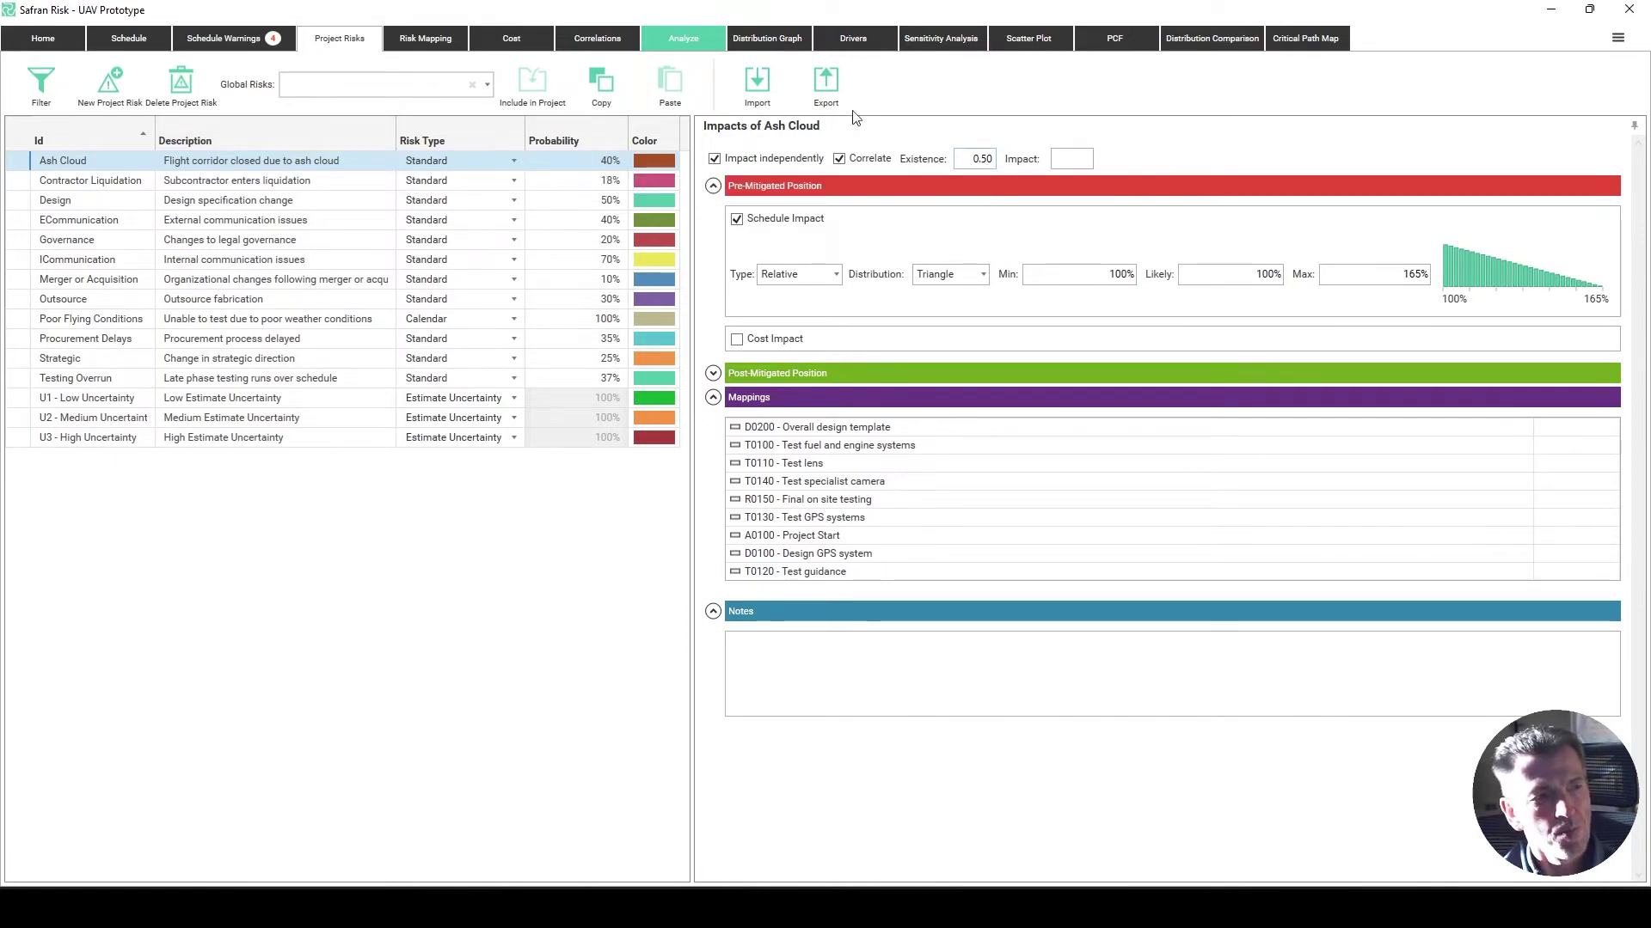
# Start a step-through risk analysis including only the Ash Cloud risk and move the progress window below the schedule's last activities.
pyautogui.click(675, 42)
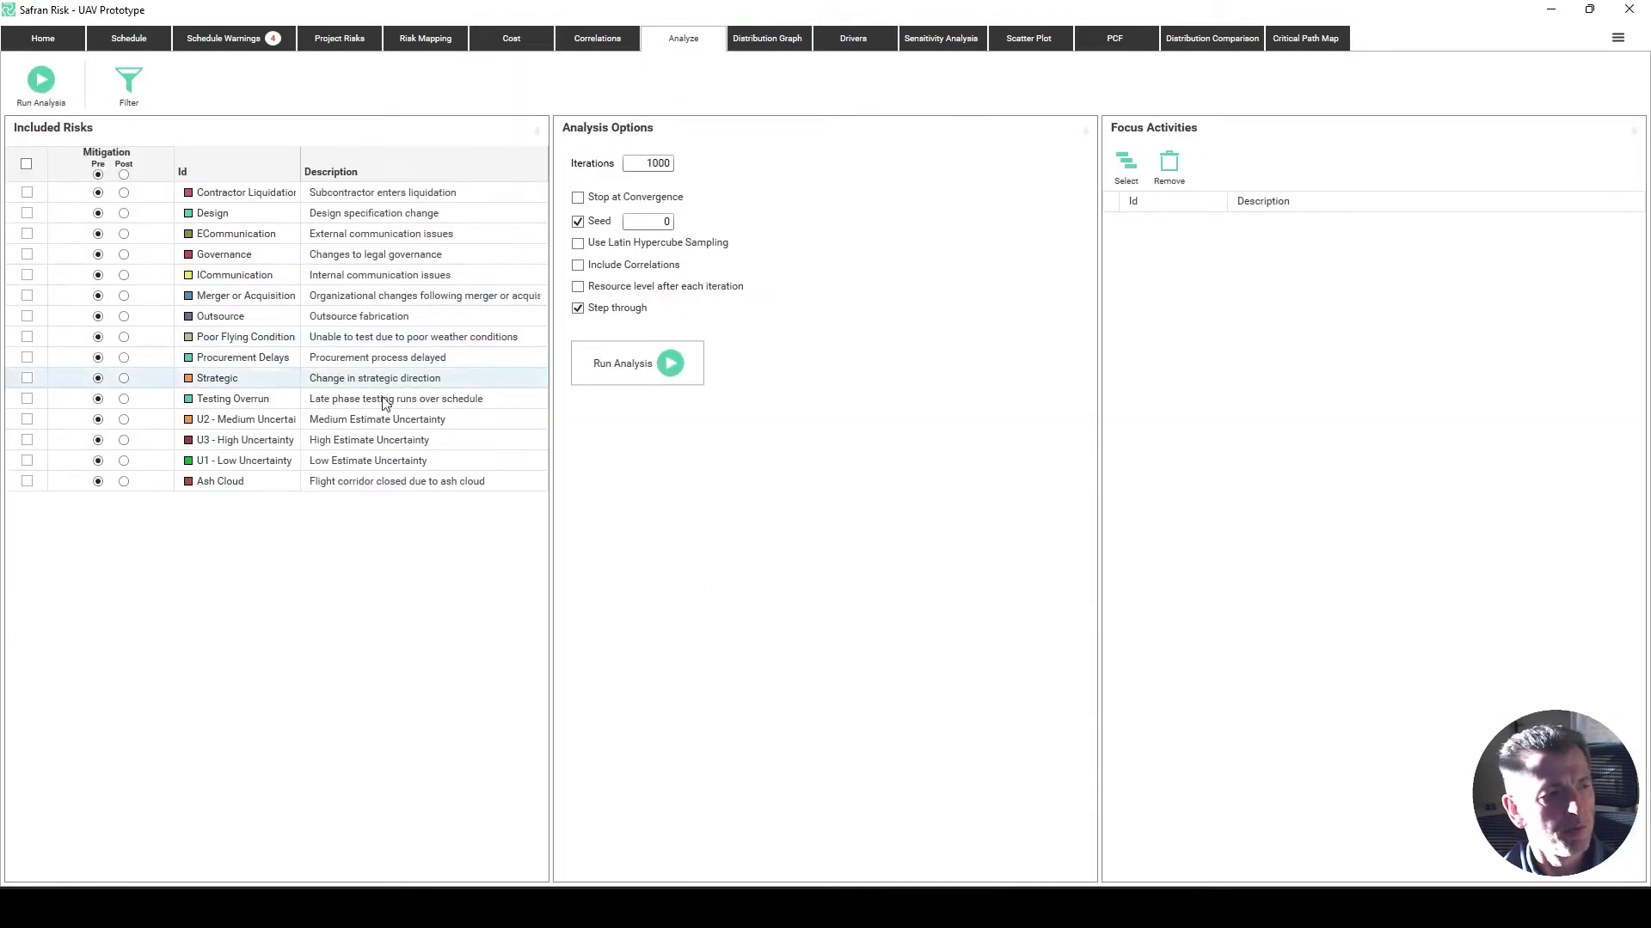
pyautogui.click(27, 482)
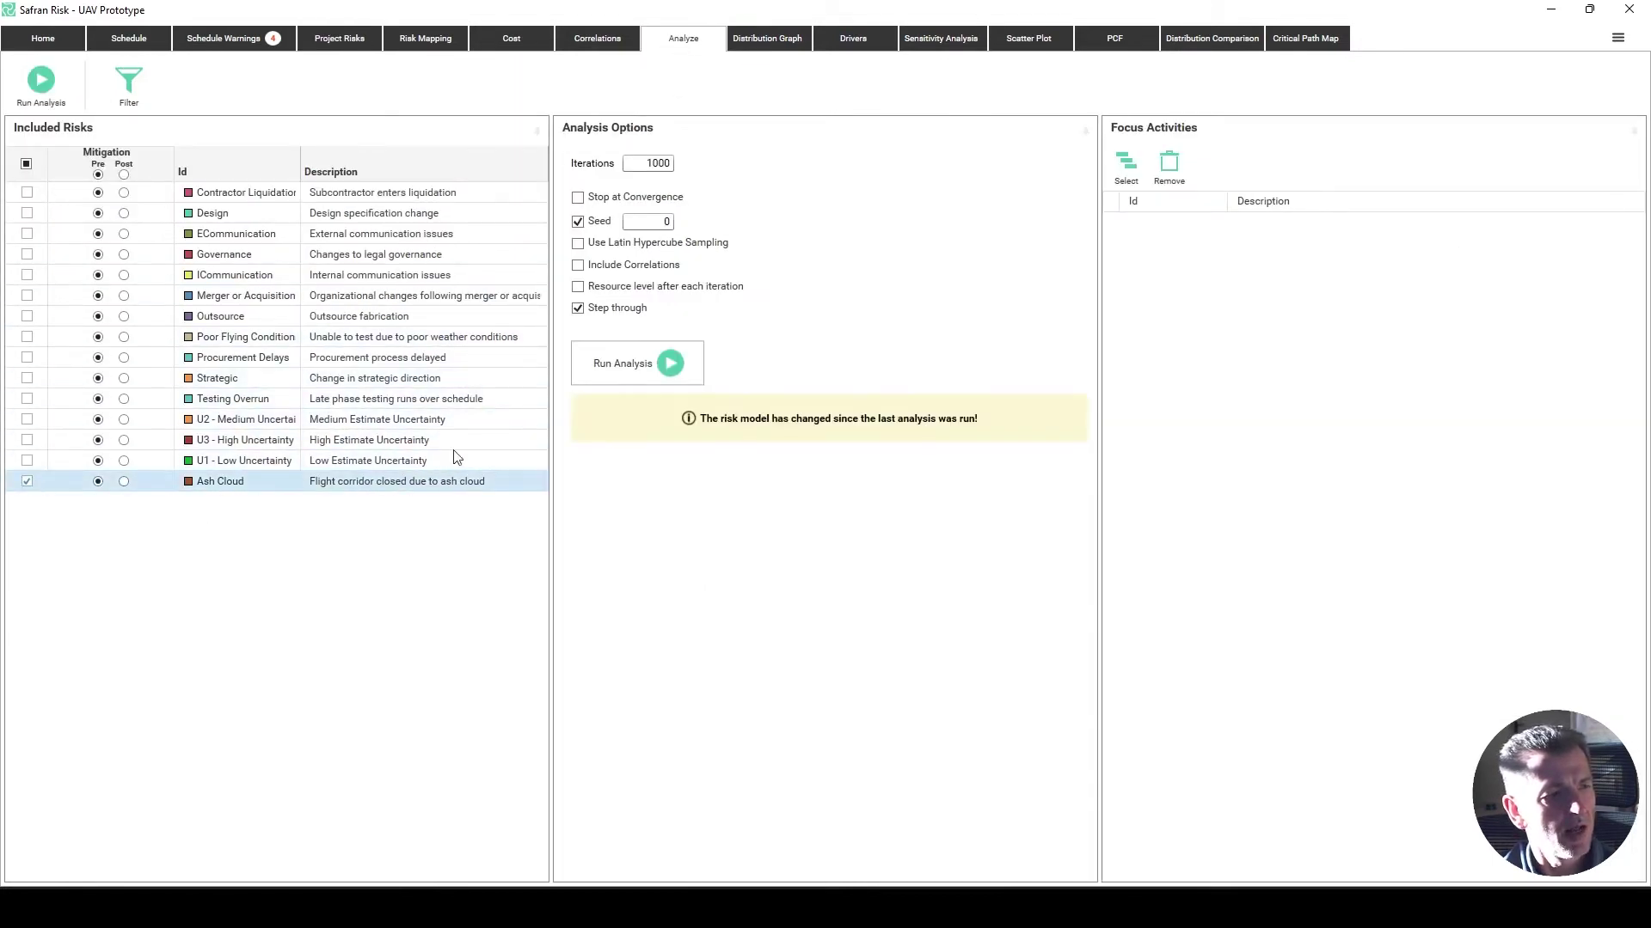
pyautogui.click(609, 362)
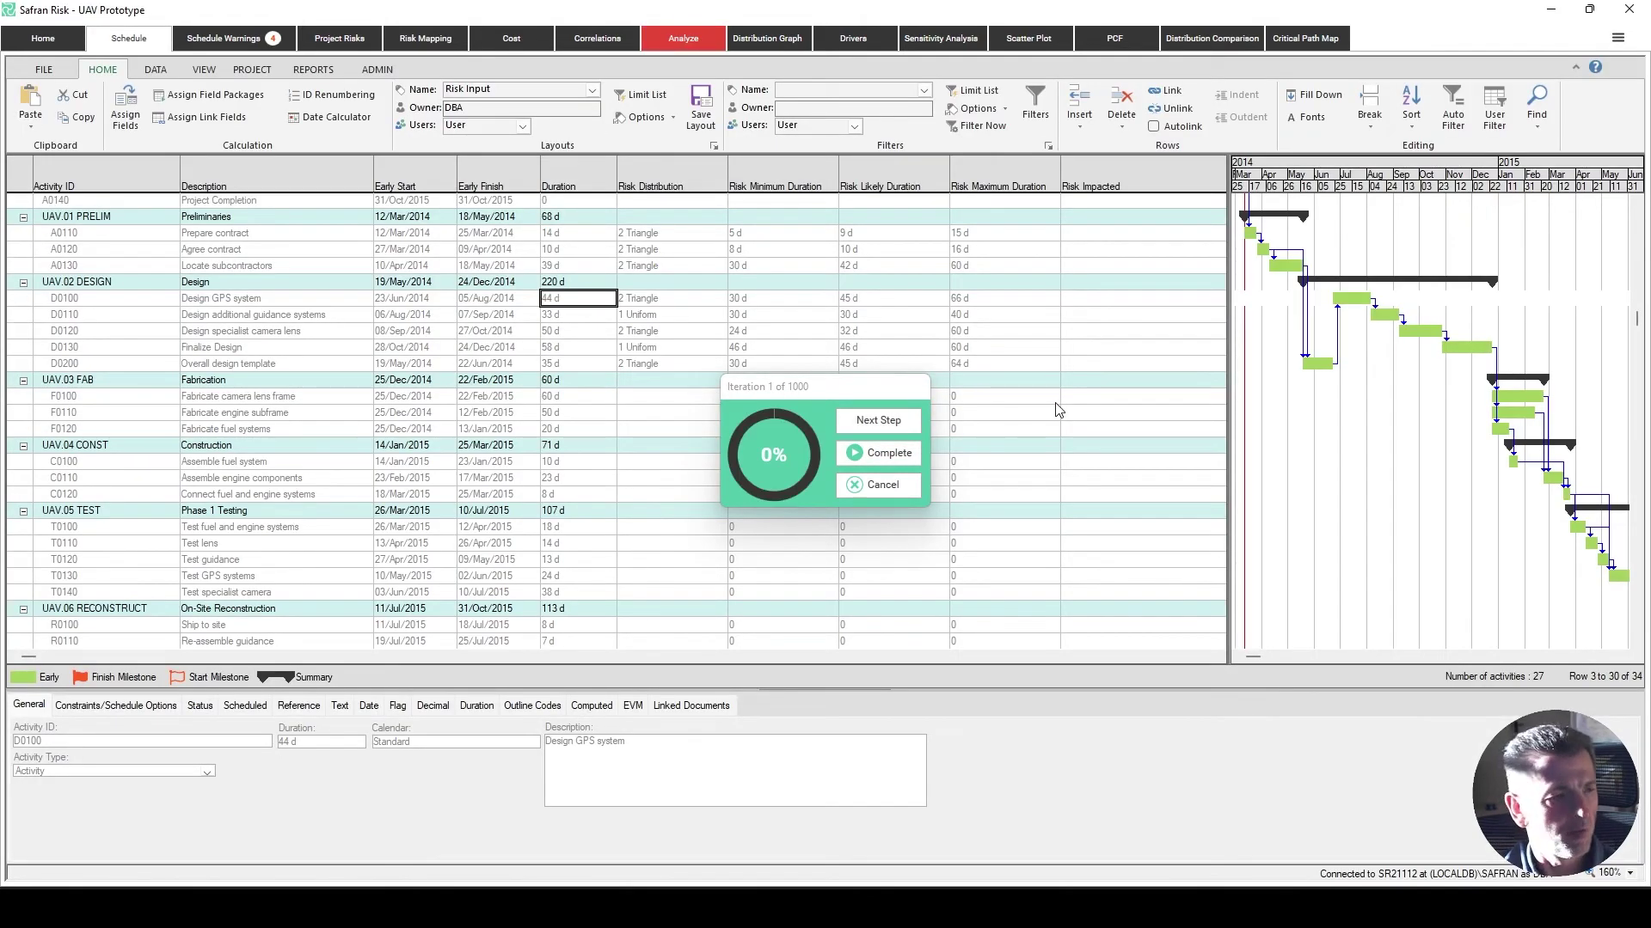
pyautogui.scroll(-2, 1066, 421)
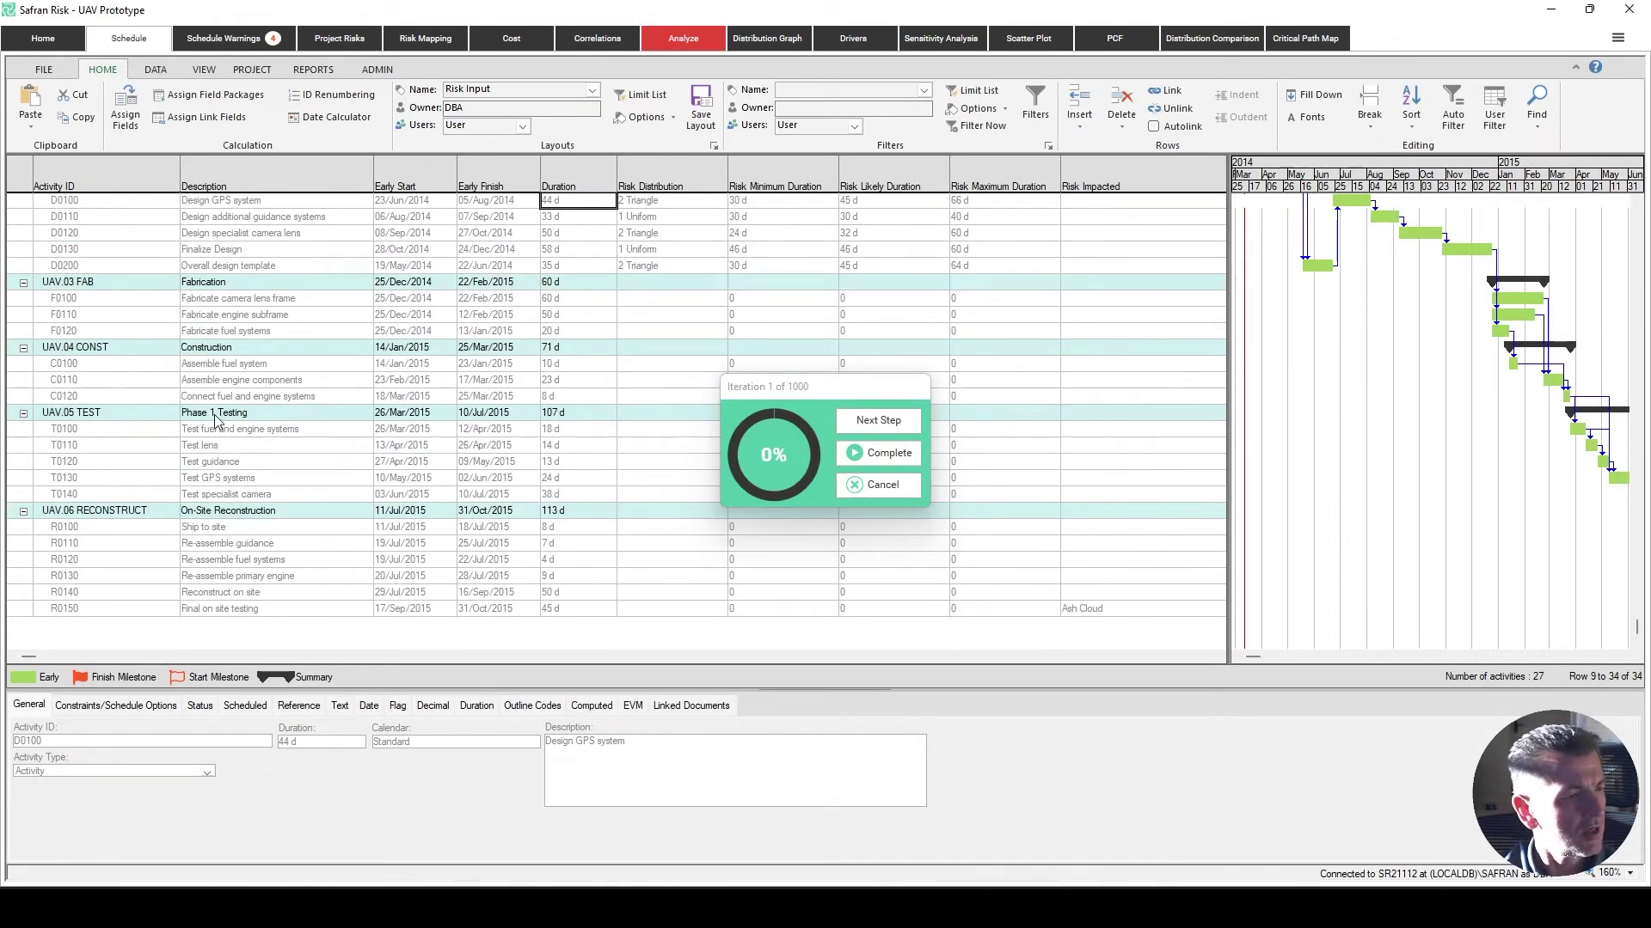
pyautogui.moveTo(832, 389); pyautogui.dragTo(941, 606)
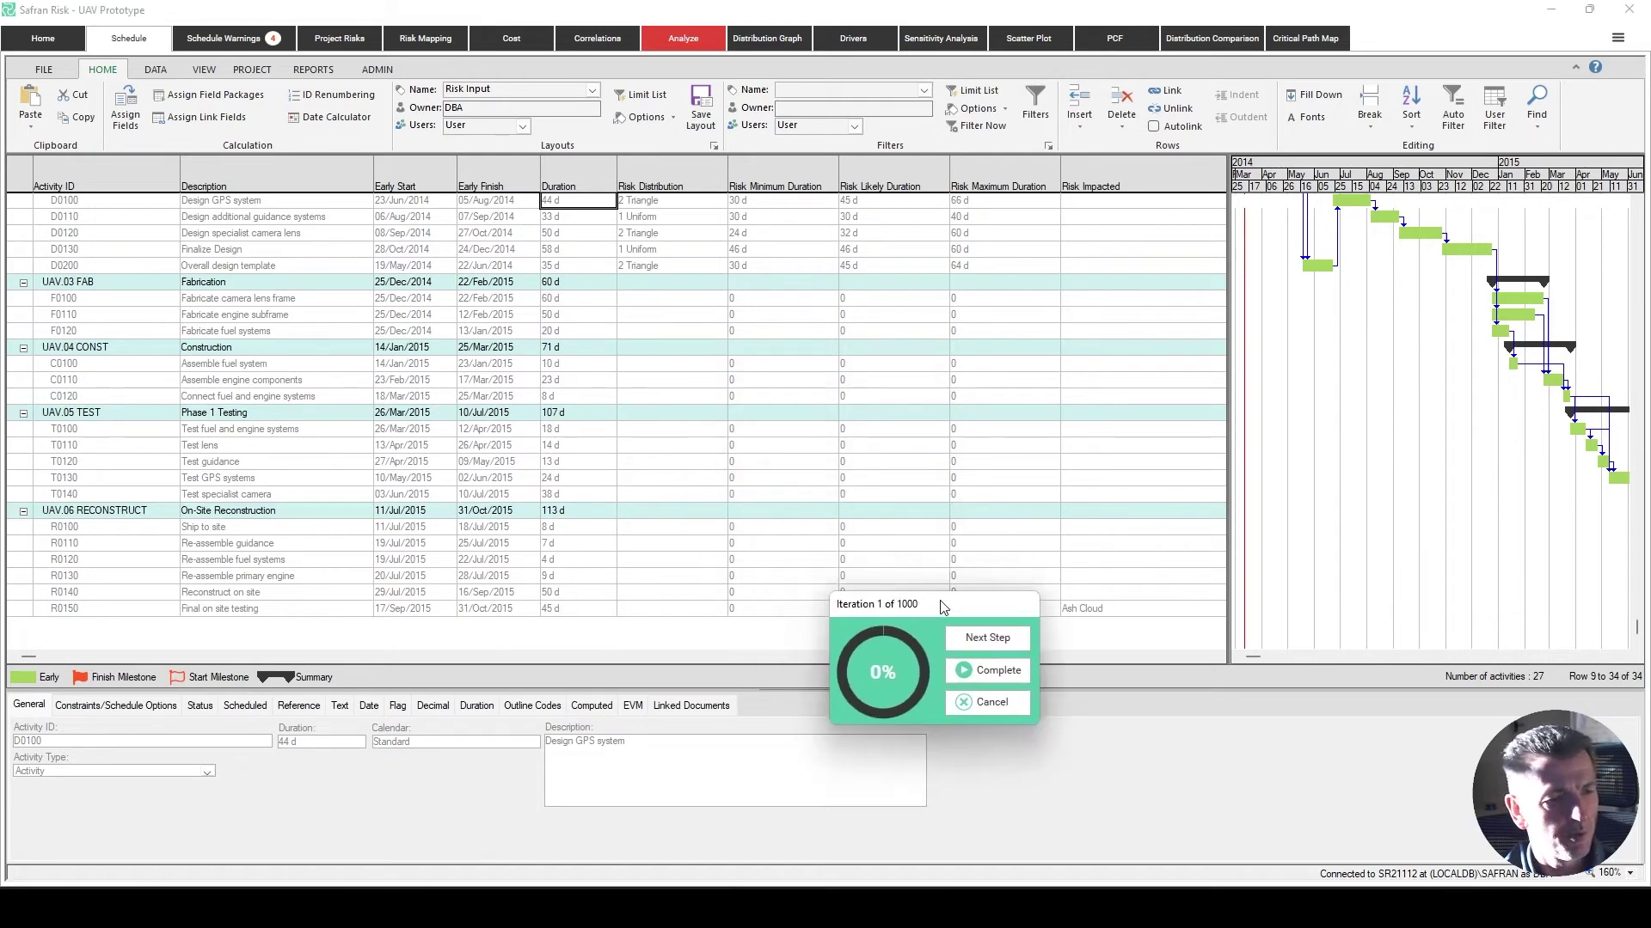
# Advance the simulation to iteration 11, comparing which activities Ash Cloud impacts in each iteration, and cancel the analysis.
pyautogui.click(997, 642)
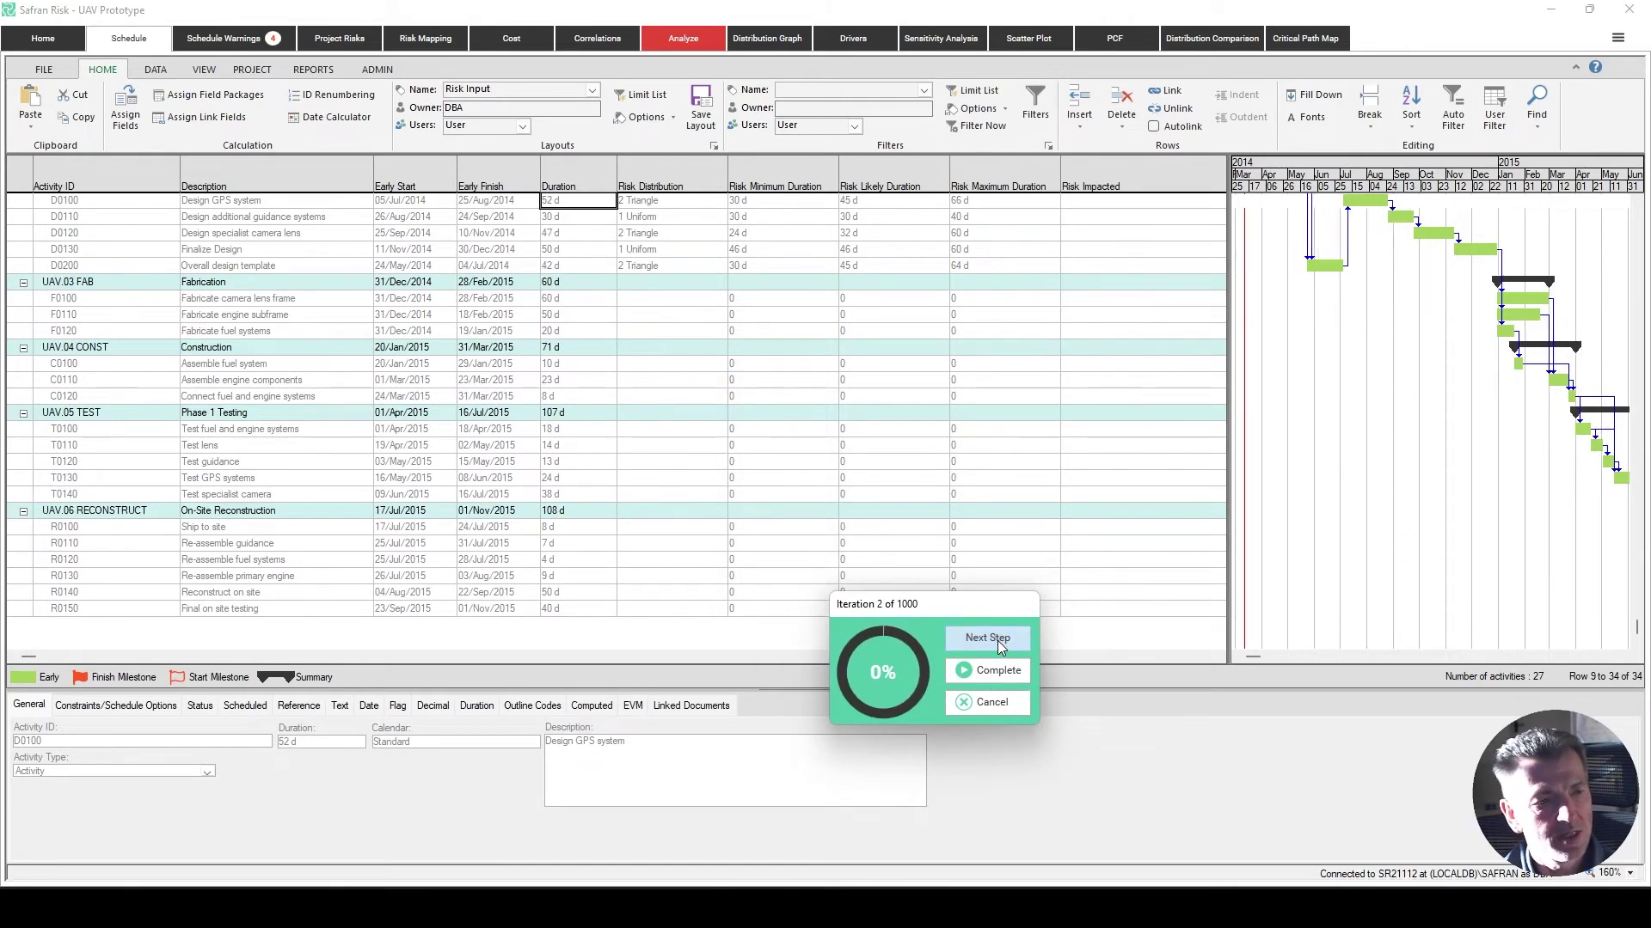
pyautogui.click(997, 642)
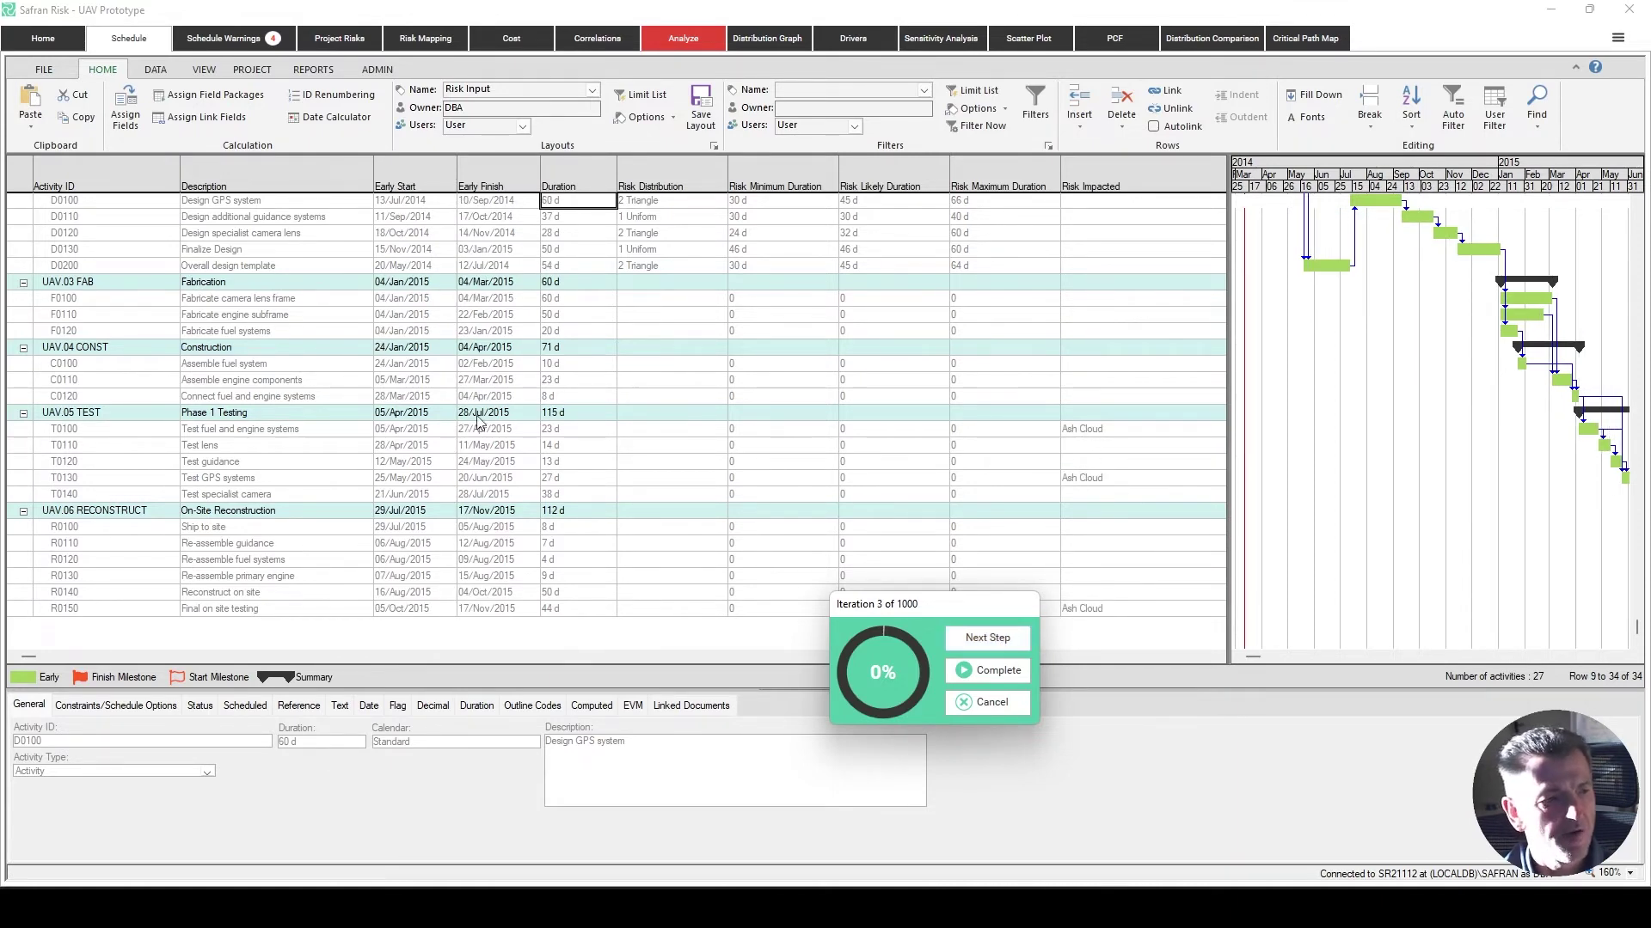
pyautogui.click(1003, 641)
pyautogui.click(1002, 641)
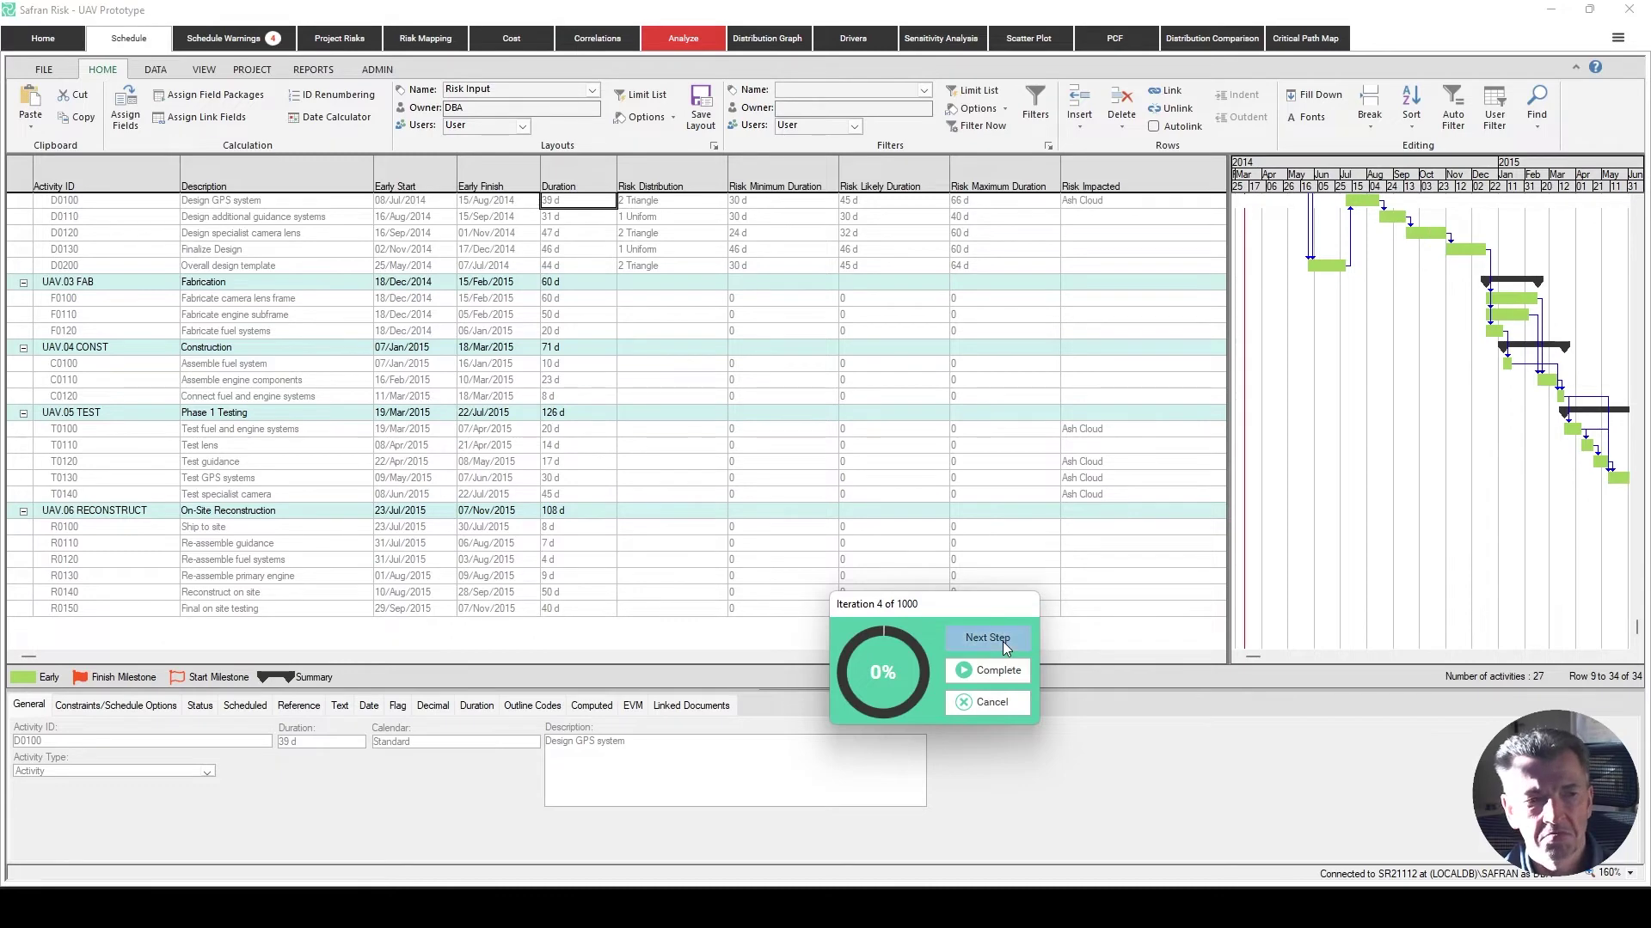
pyautogui.click(1002, 641)
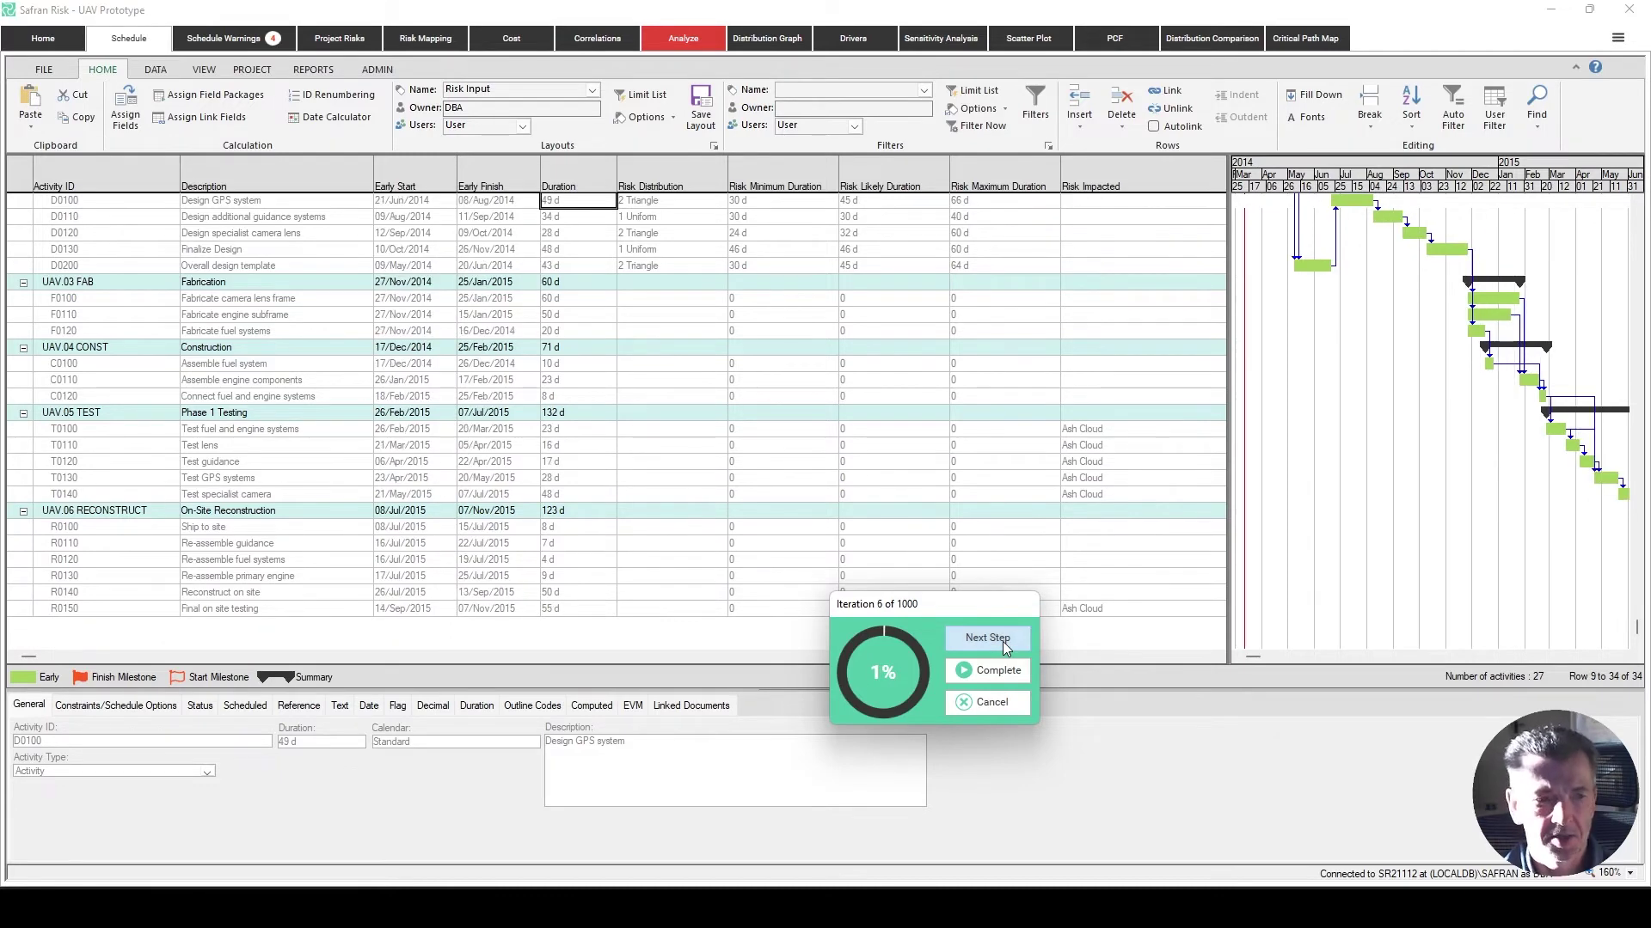
pyautogui.click(1002, 642)
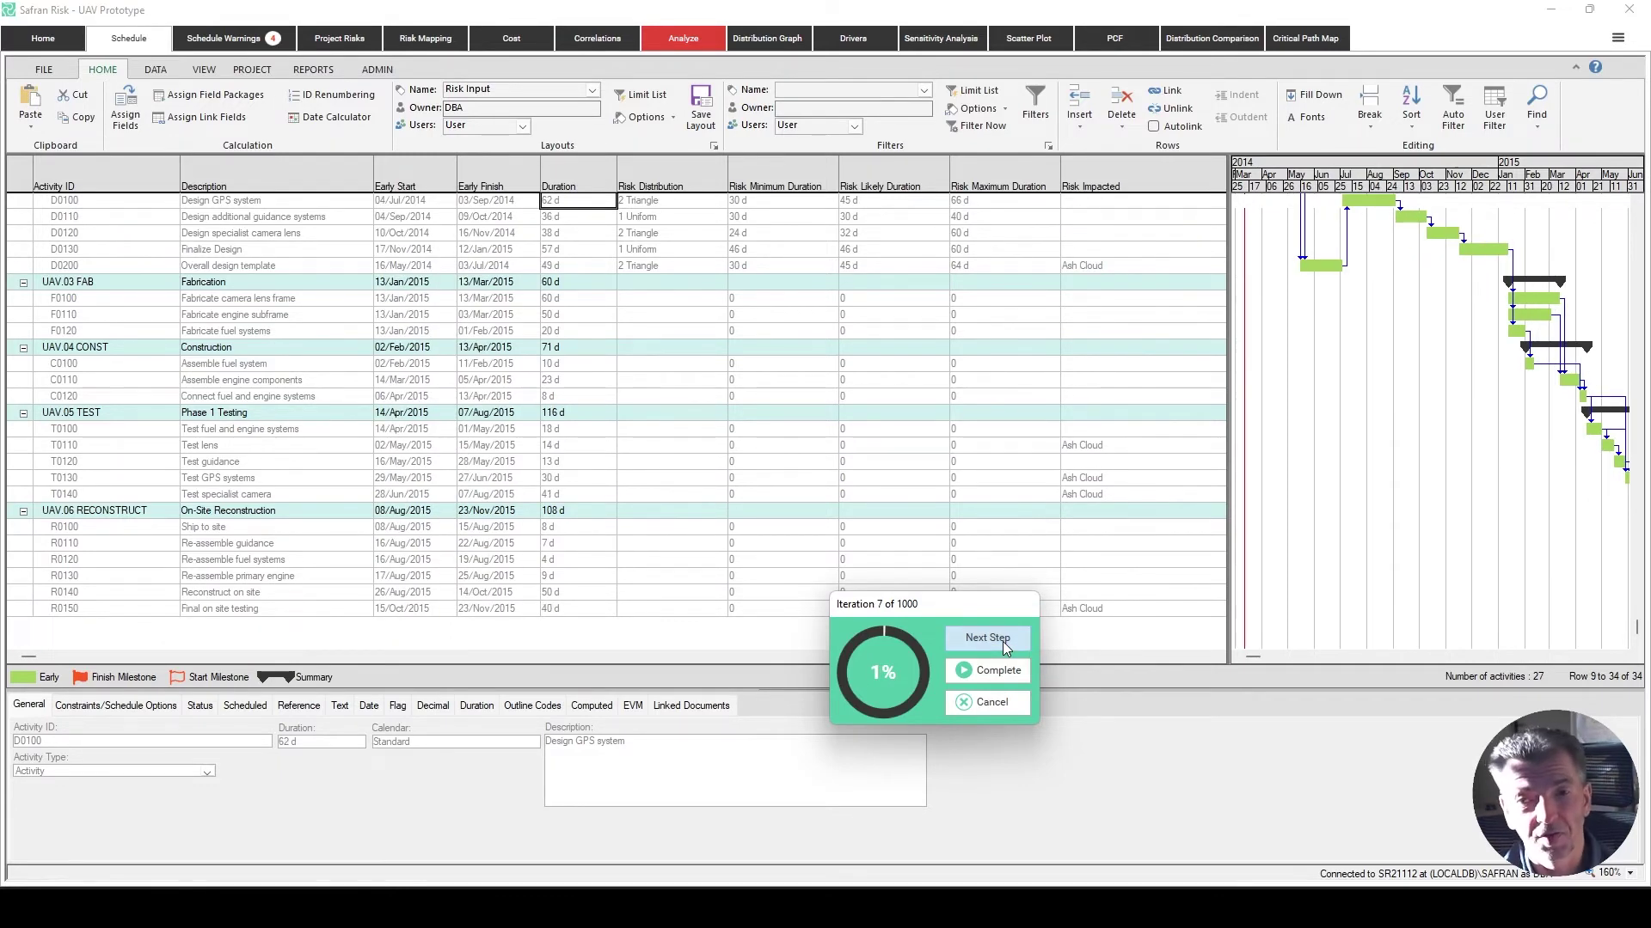
pyautogui.click(1003, 641)
pyautogui.click(1002, 641)
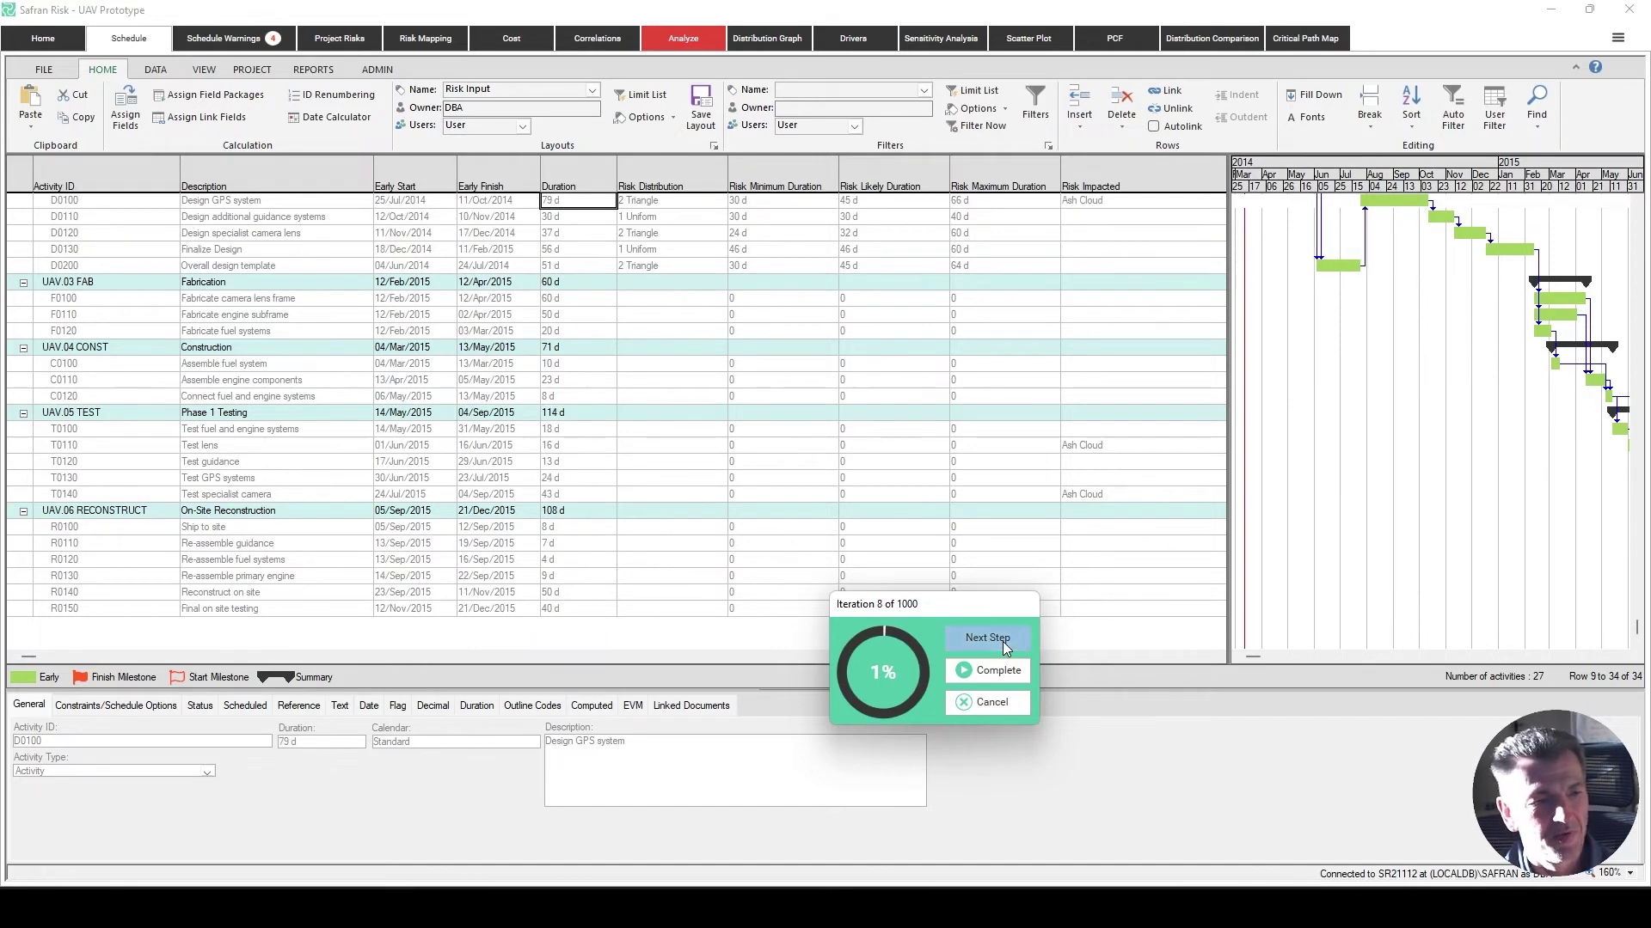
pyautogui.click(1002, 641)
pyautogui.click(1002, 641)
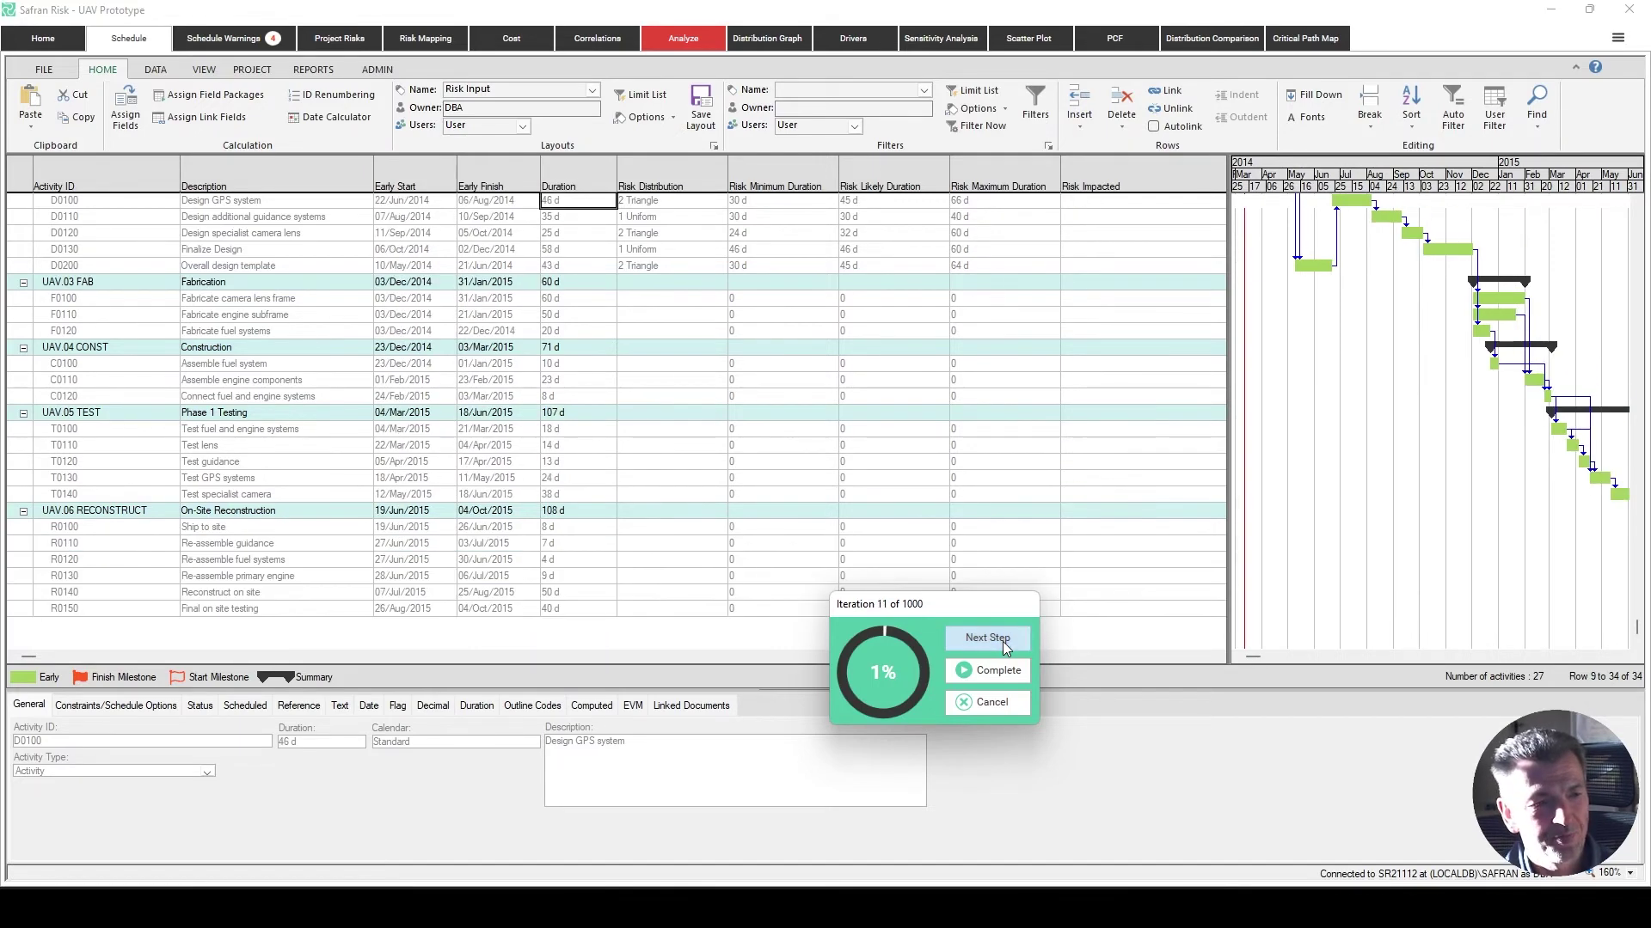
pyautogui.click(1018, 704)
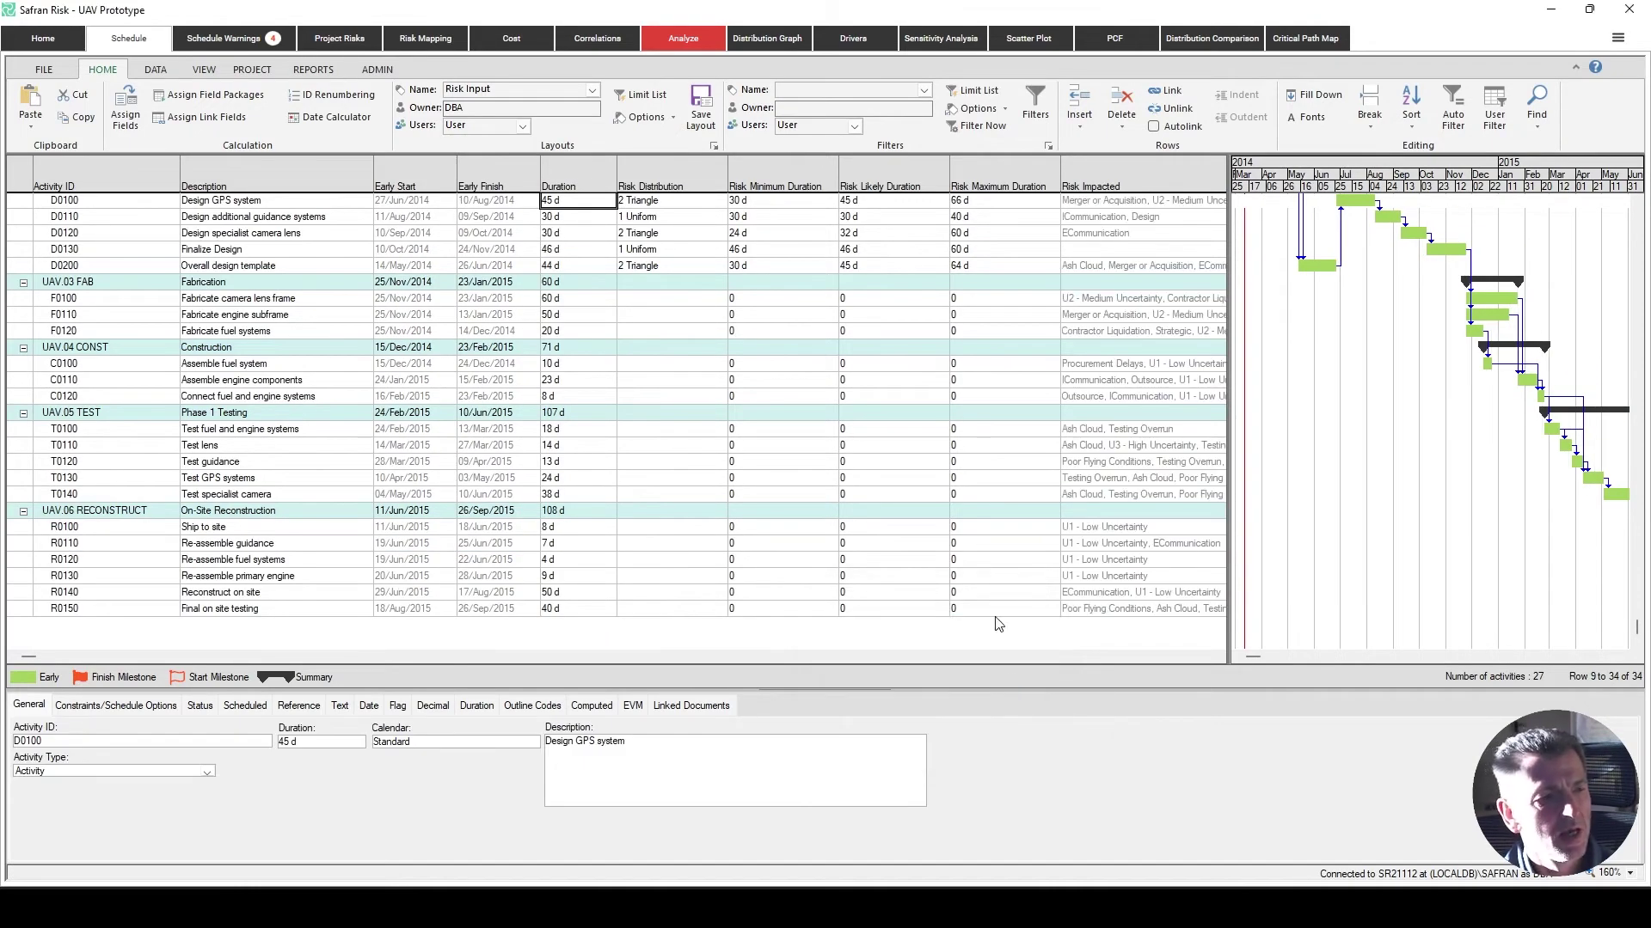
# Set the Ash Cloud risk's existence correlation to 1.00, leaving its impact correlation blank.
pyautogui.click(362, 43)
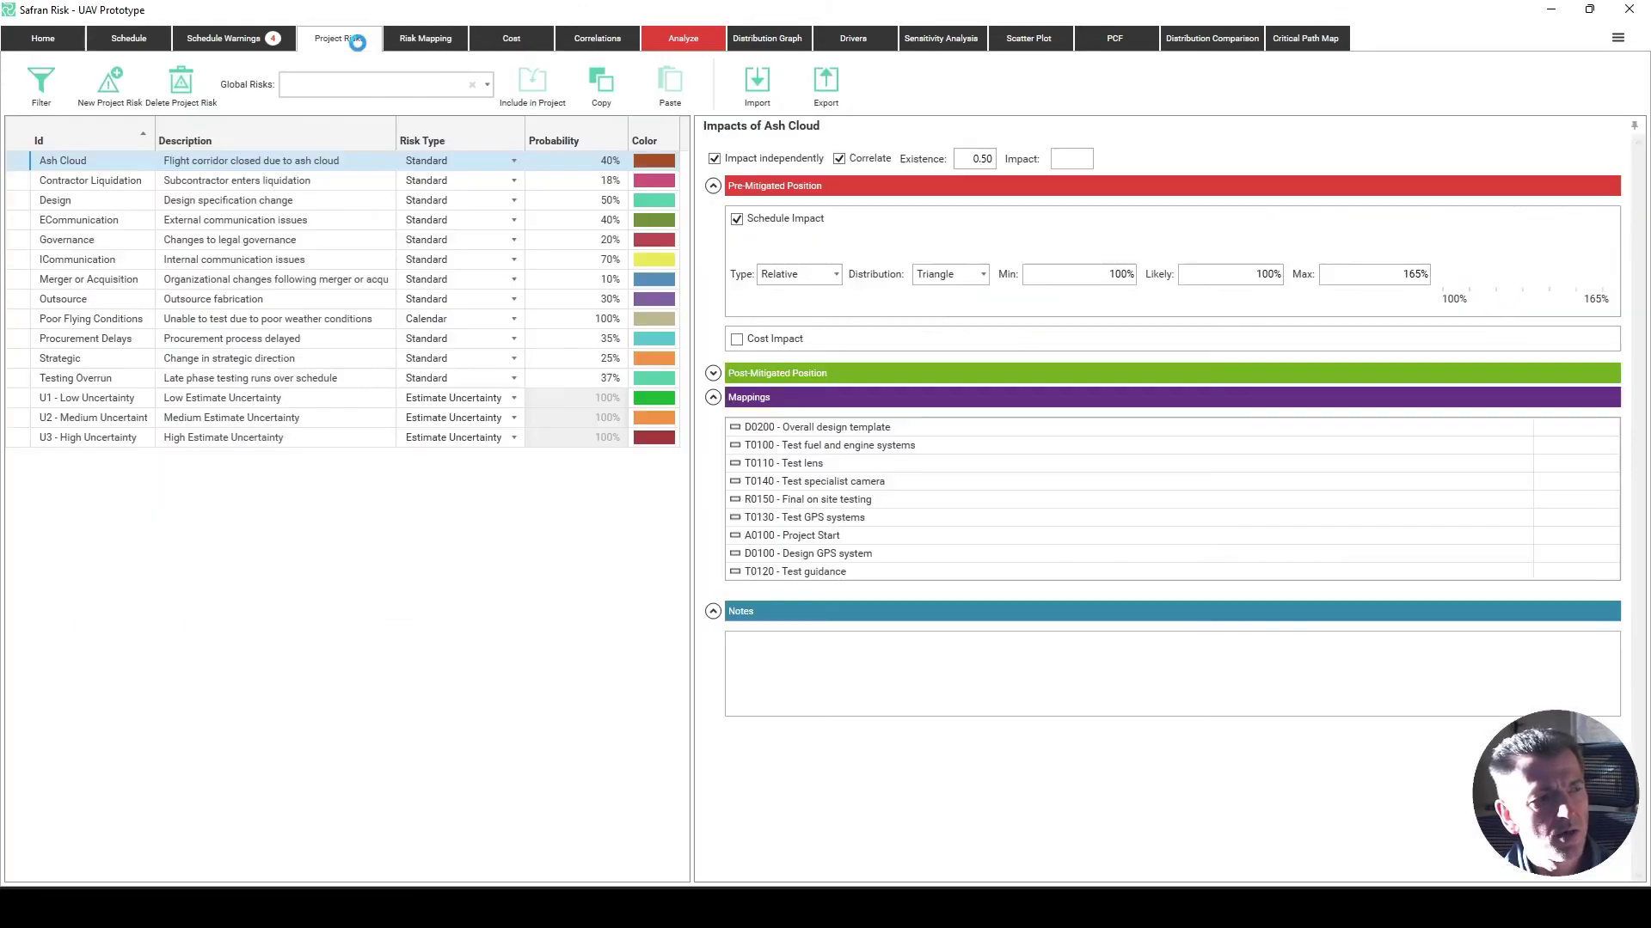
pyautogui.click(980, 160)
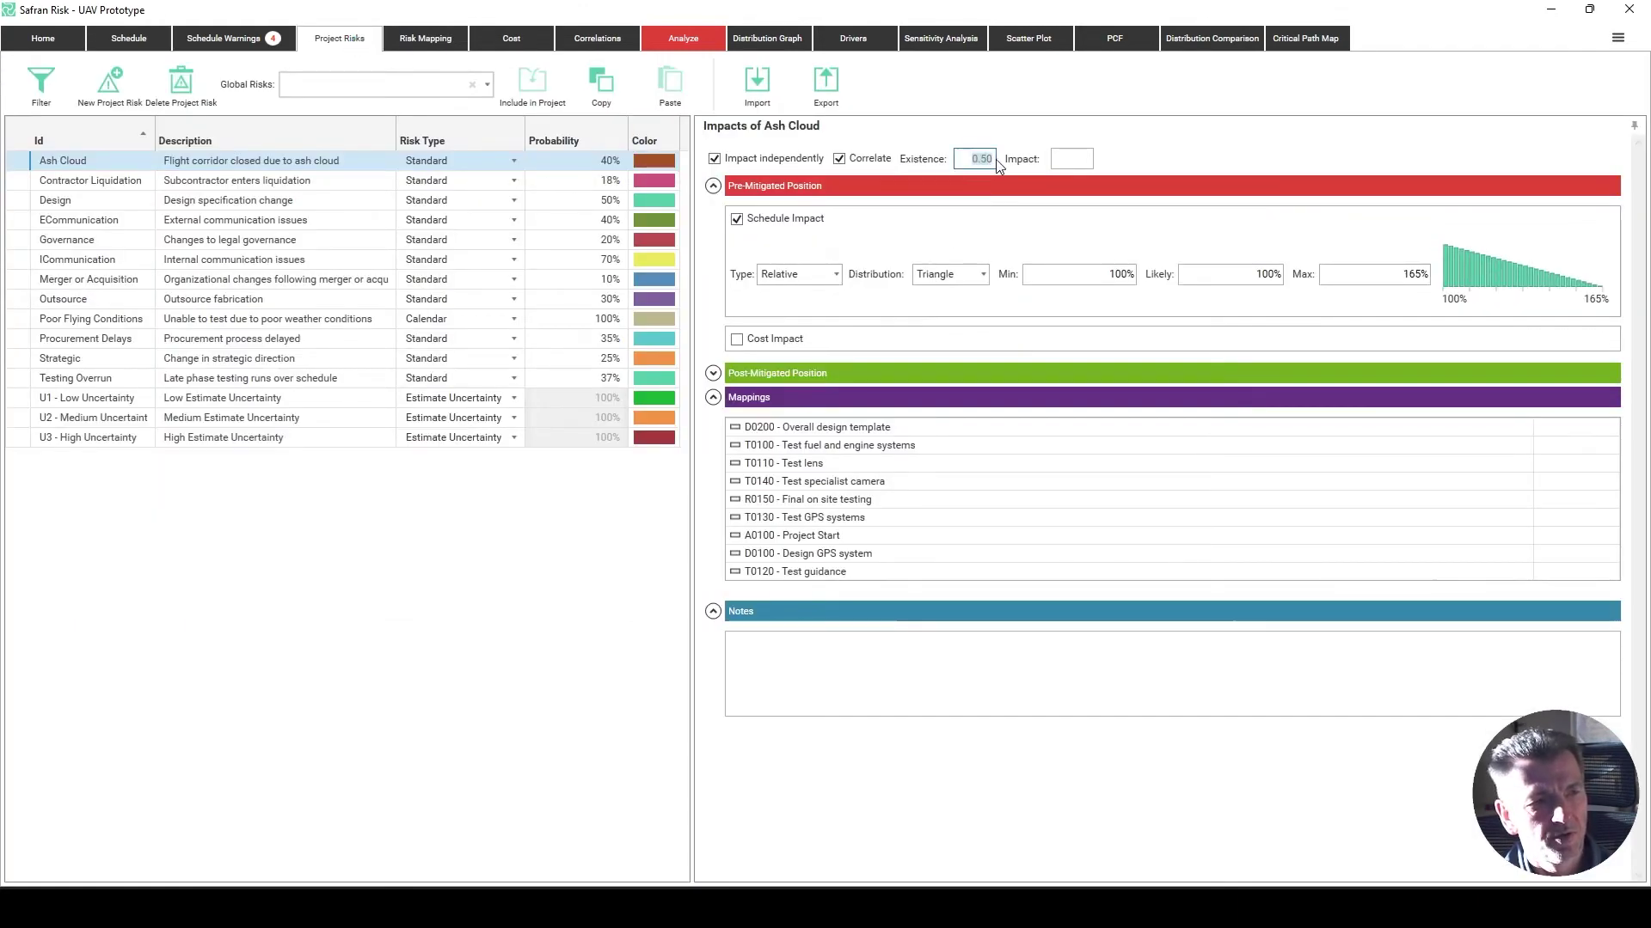
pyautogui.write('1.')
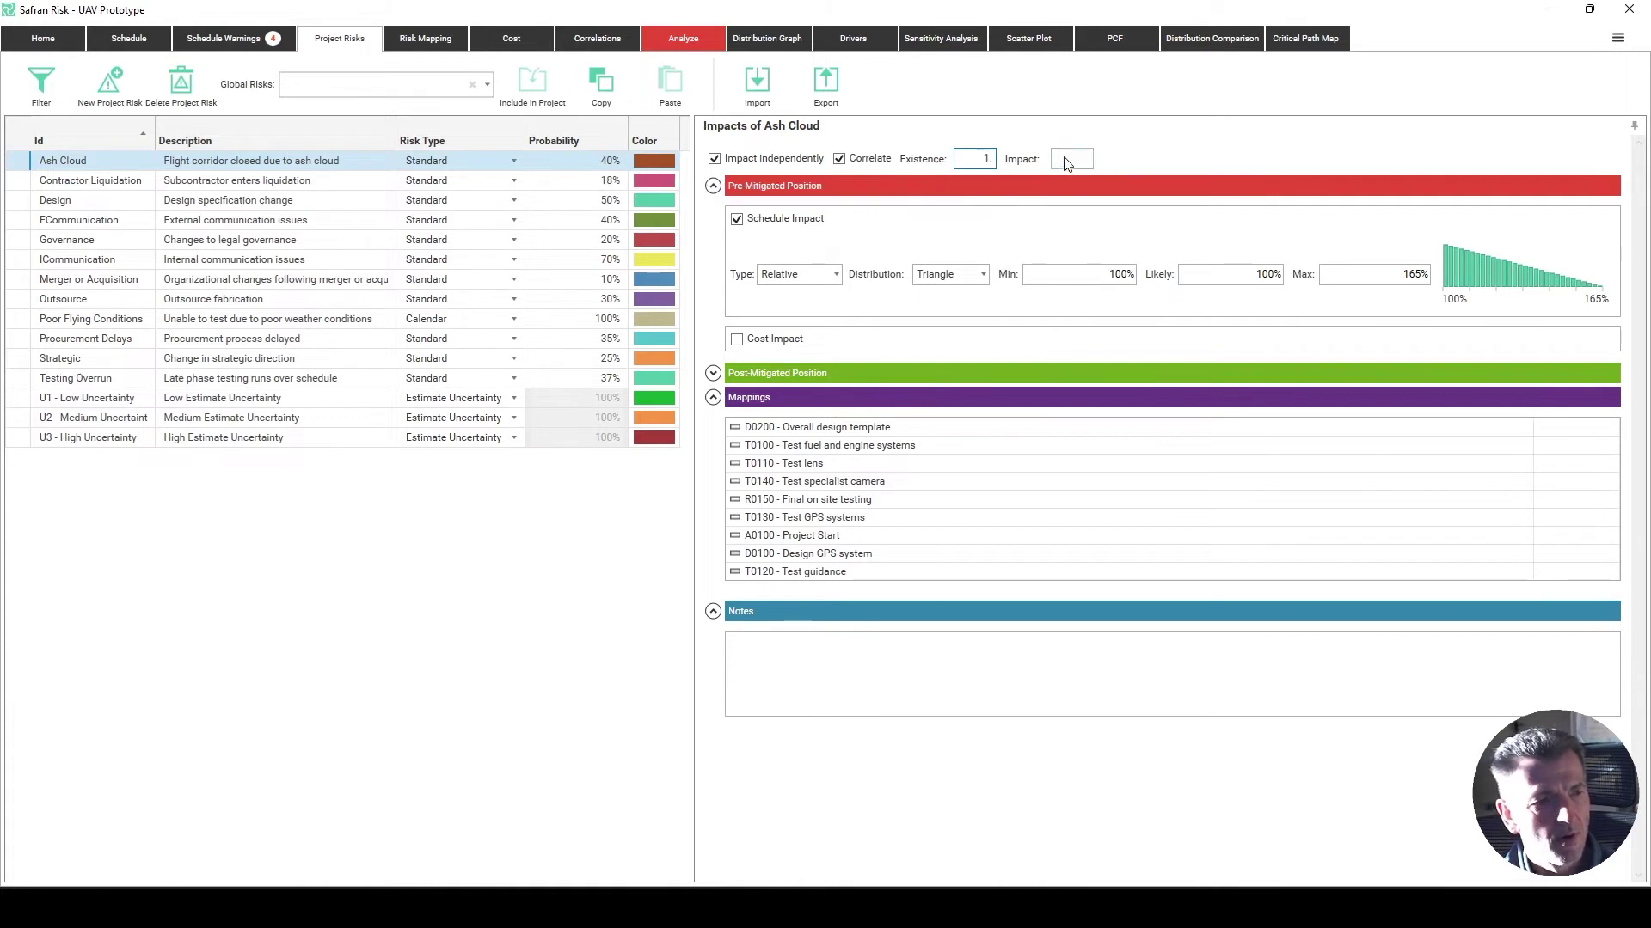
pyautogui.click(1056, 165)
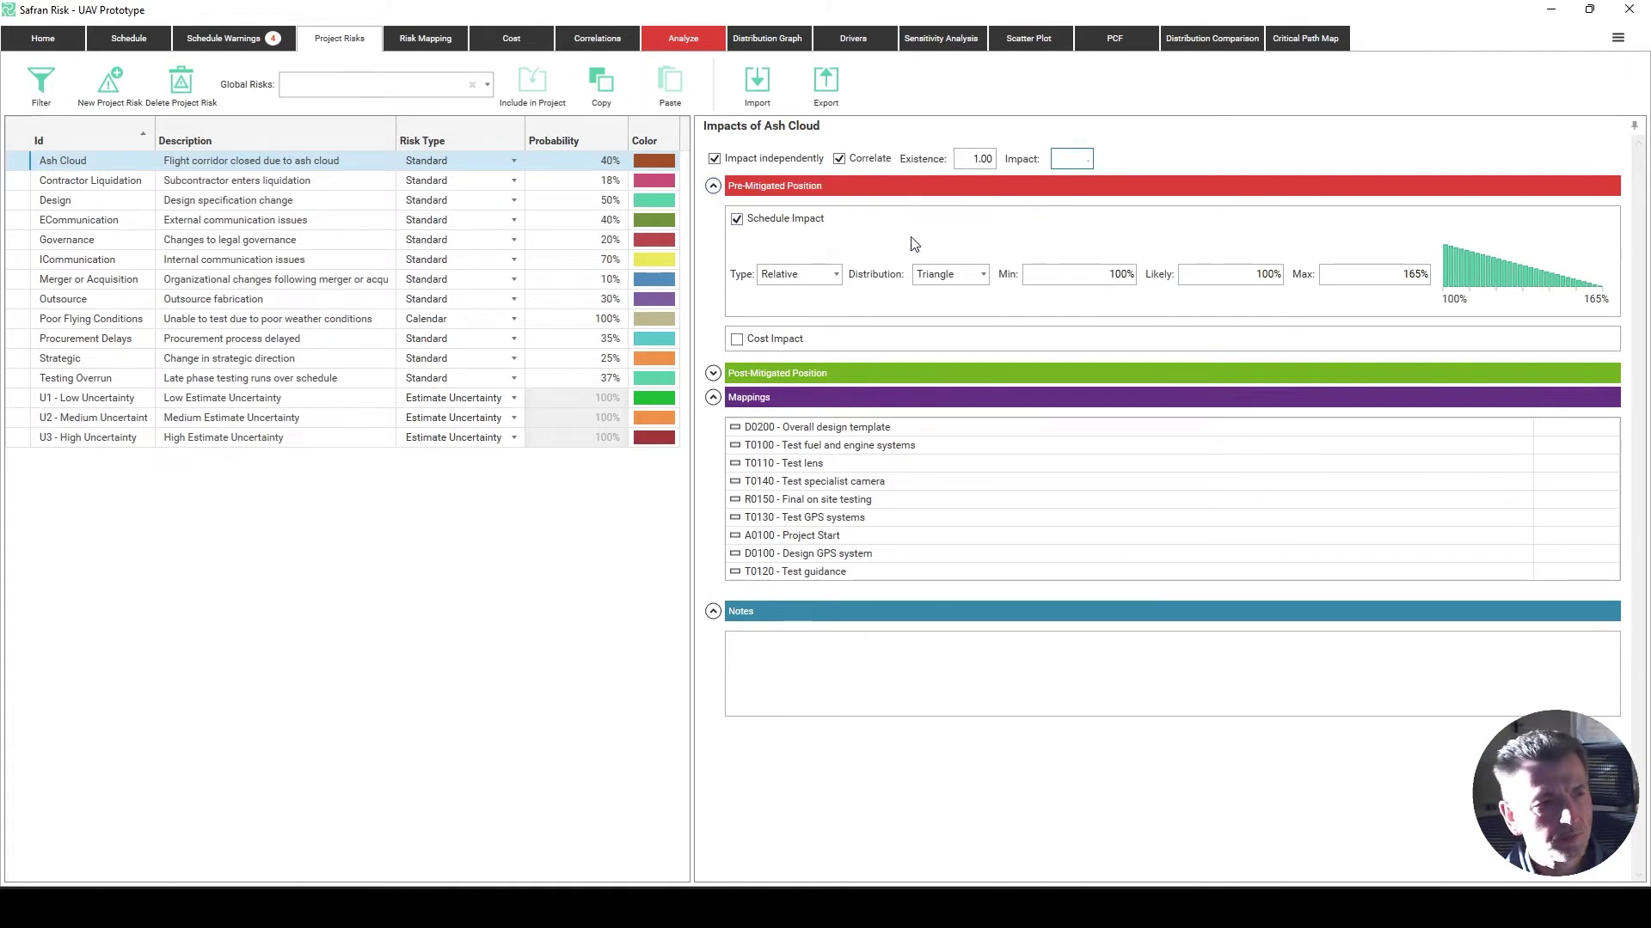
# Rerun the step-through analysis with the Ash Cloud risk included and move the progress window clear of the activity rows.
pyautogui.click(697, 43)
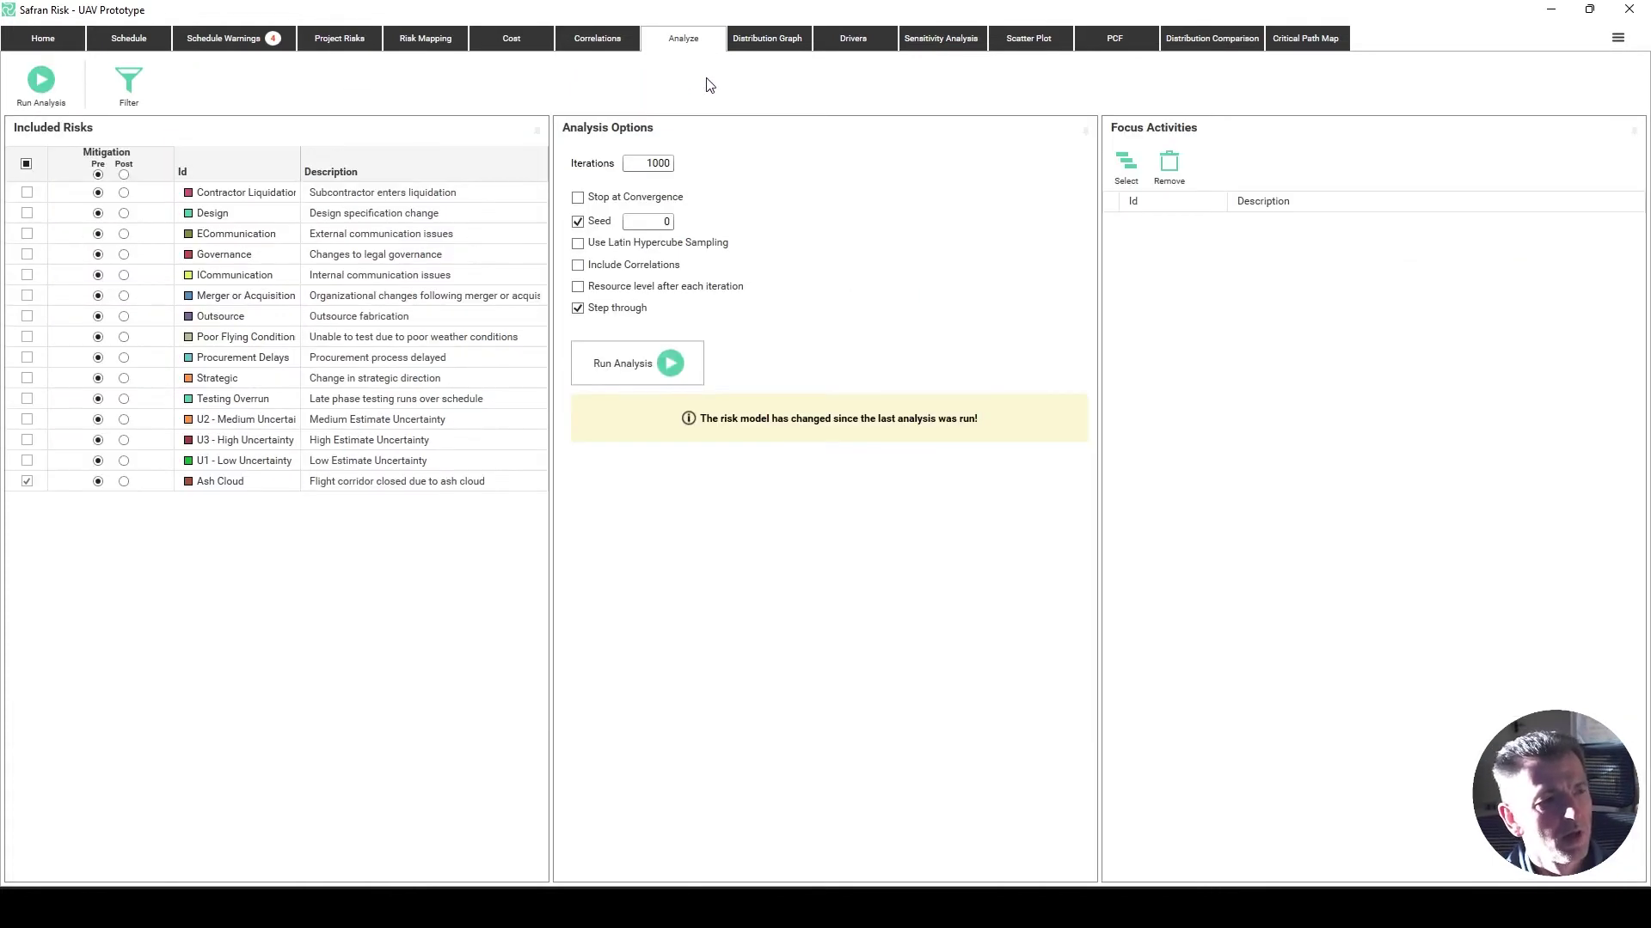
pyautogui.click(671, 365)
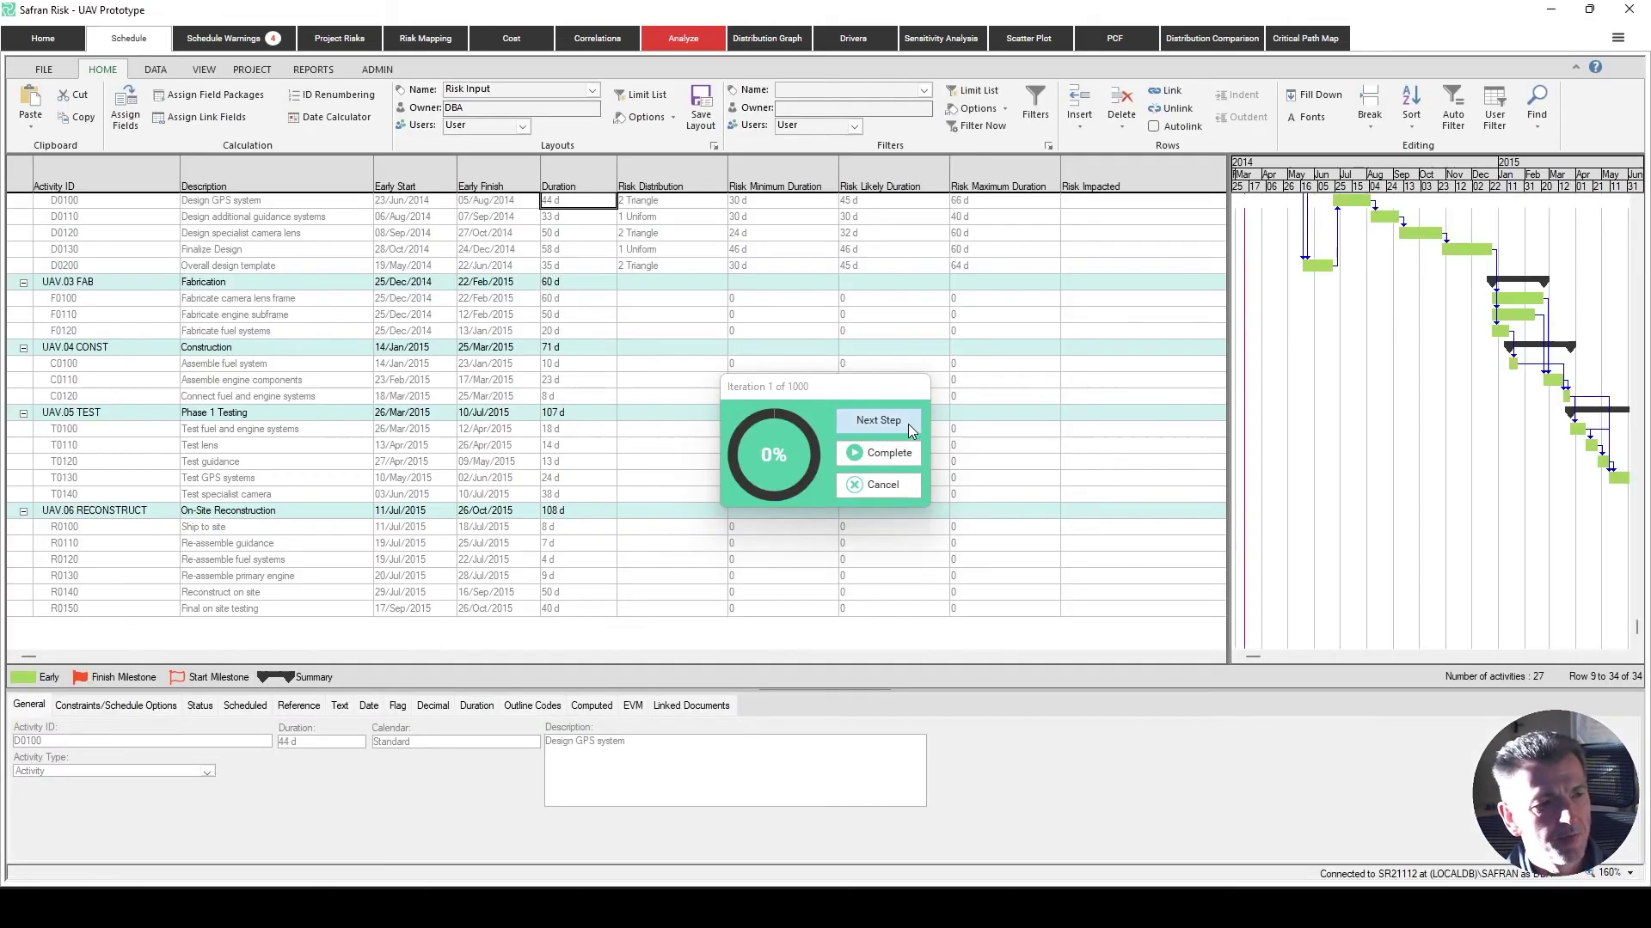
pyautogui.moveTo(894, 395); pyautogui.dragTo(1137, 663)
# Advance the simulation to iteration 4, checking whether Ash Cloud impacts its mapped activities together, and cancel the analysis.
pyautogui.click(1135, 702)
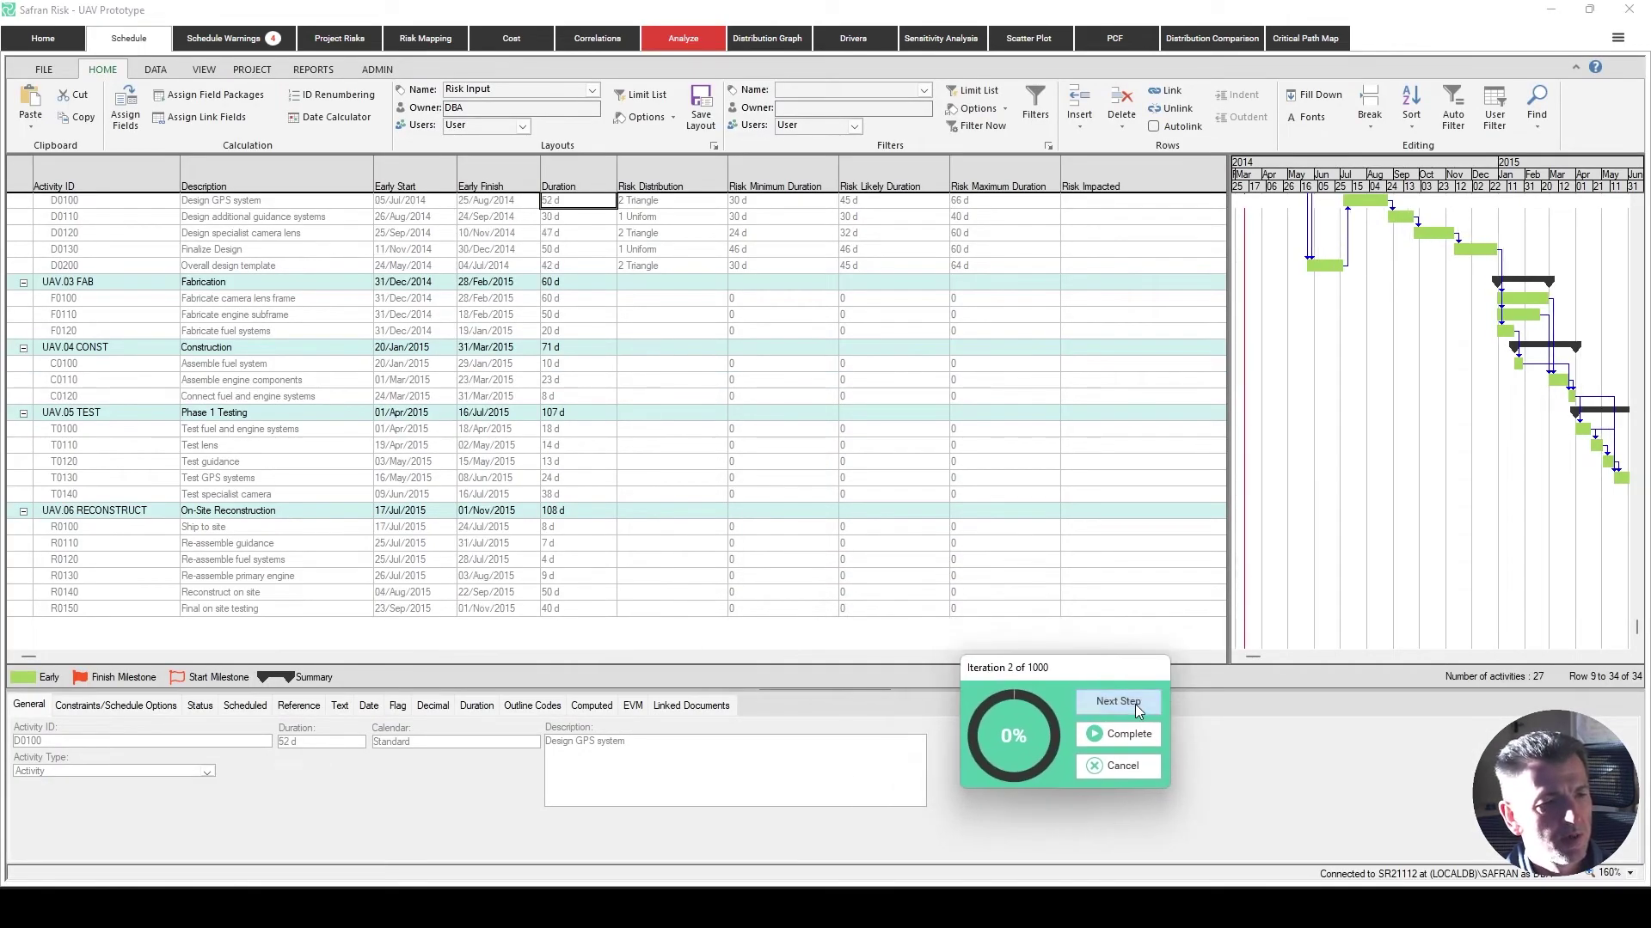
pyautogui.click(1133, 704)
pyautogui.click(1123, 703)
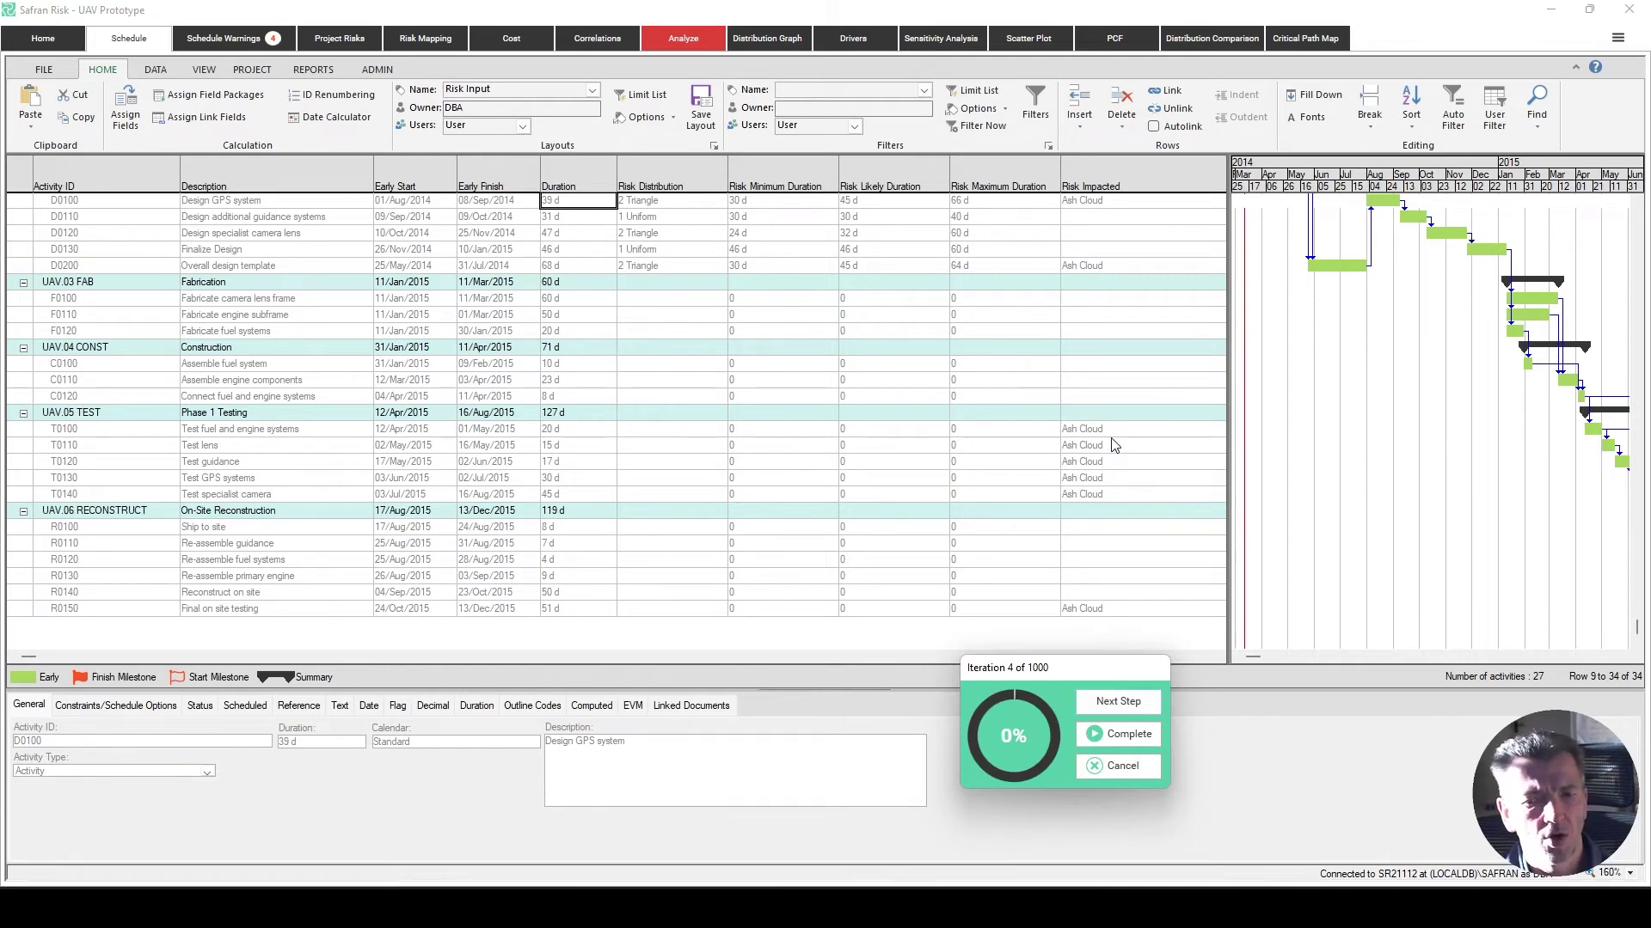
pyautogui.click(1131, 770)
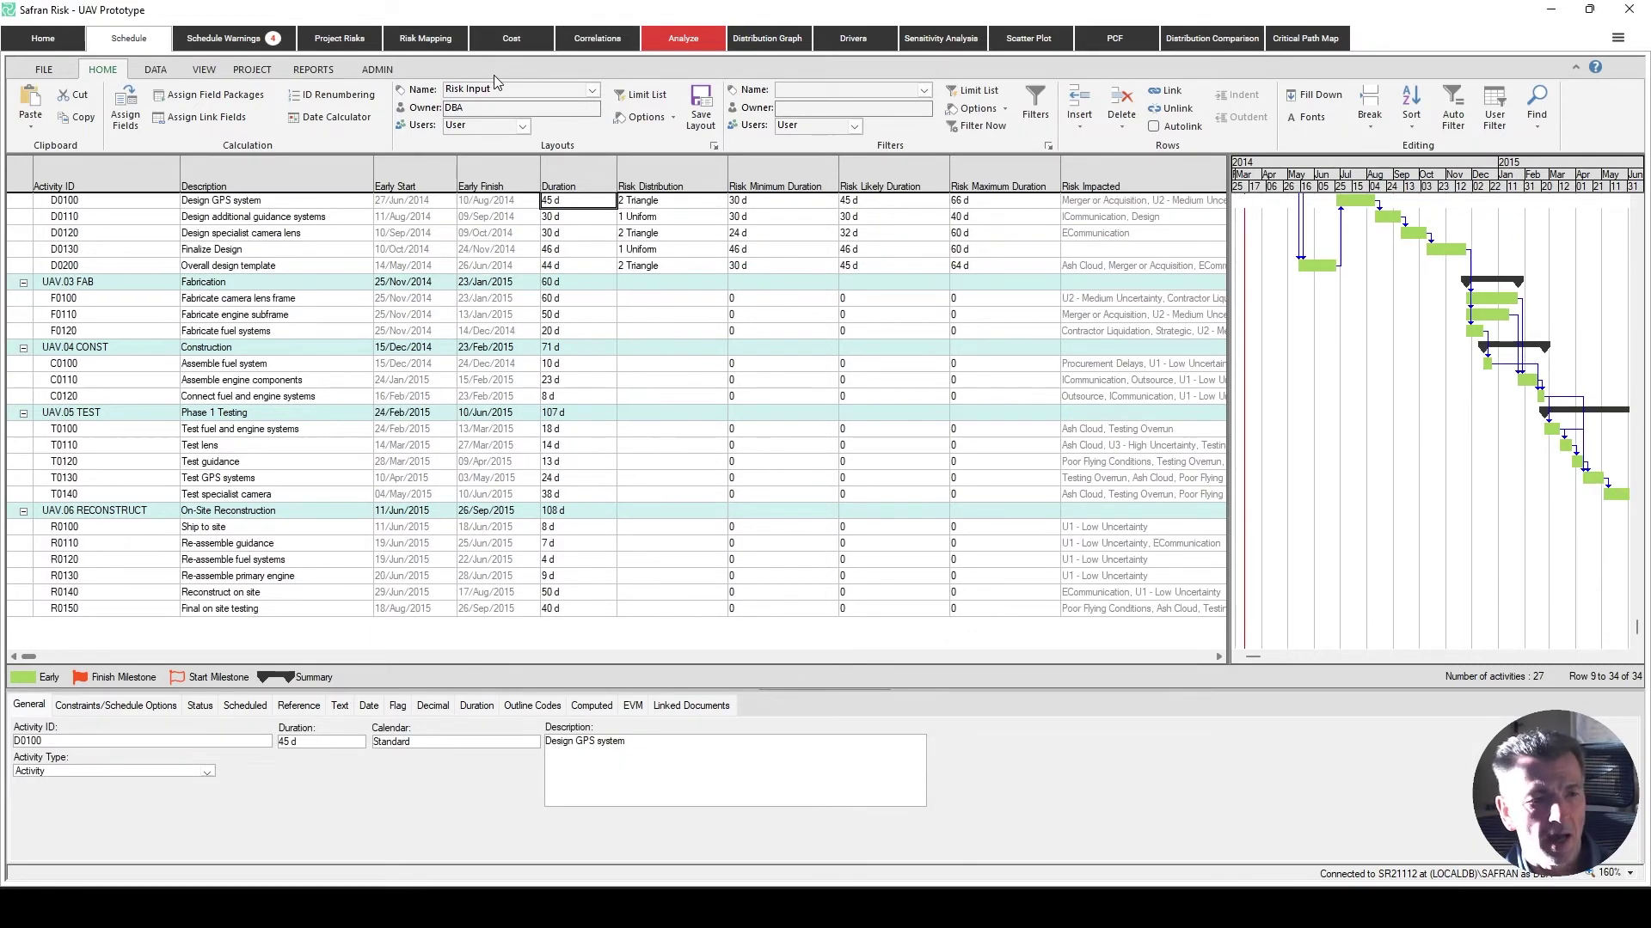
# Return to the Ash Cloud risk's correlation settings and open the project's home page.
pyautogui.click(352, 40)
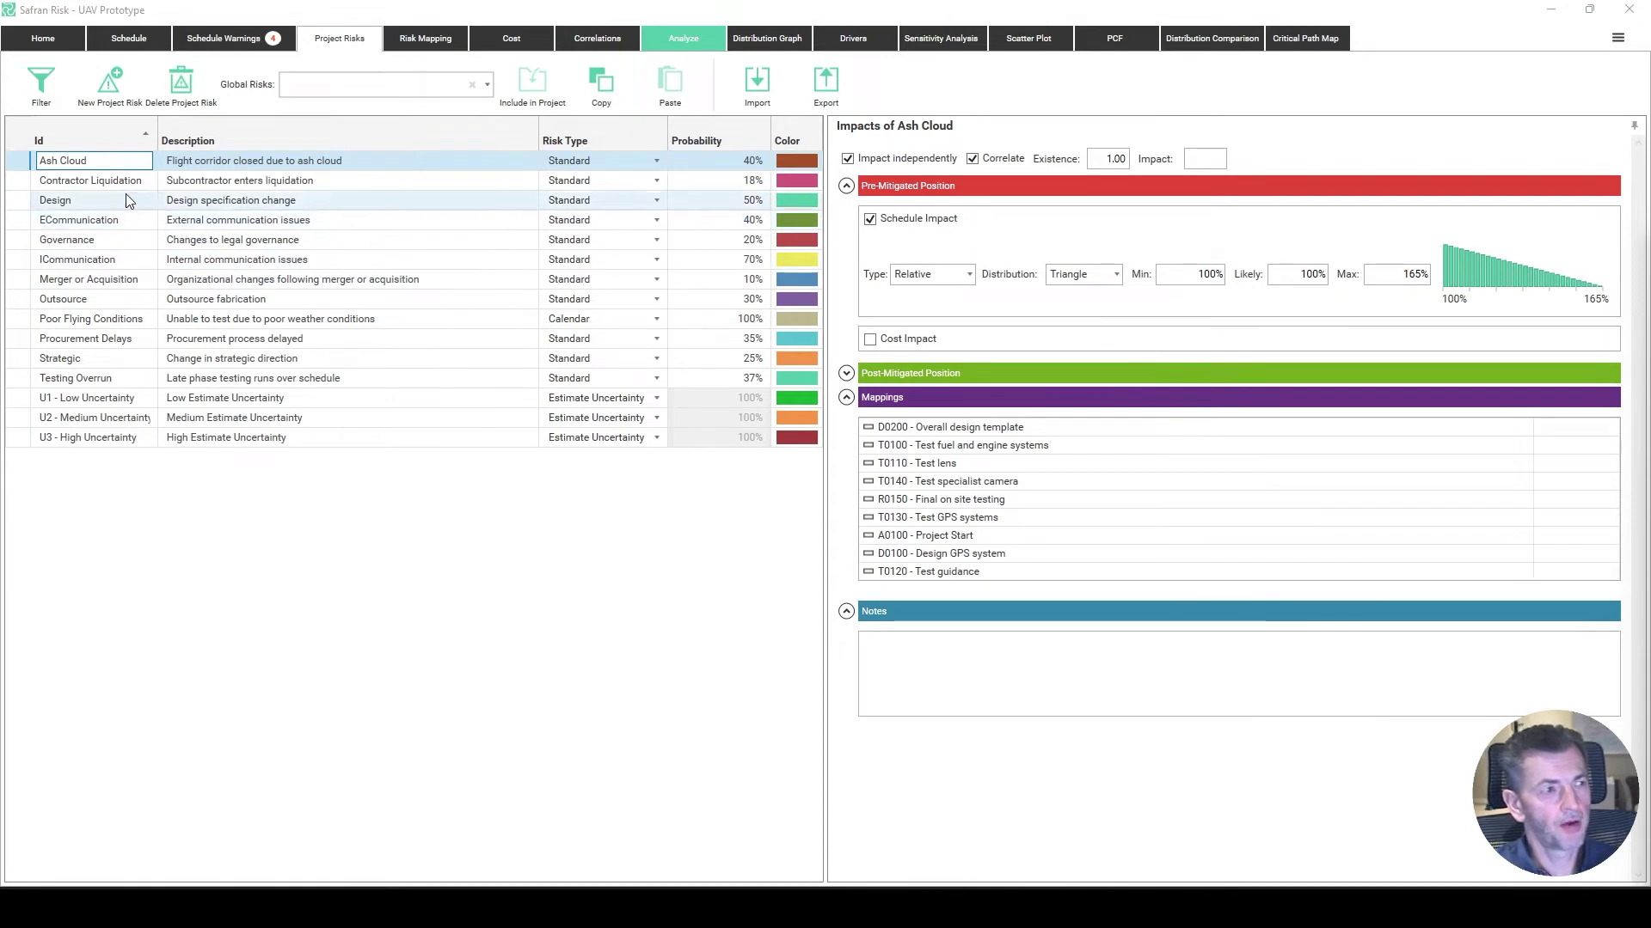
pyautogui.click(43, 38)
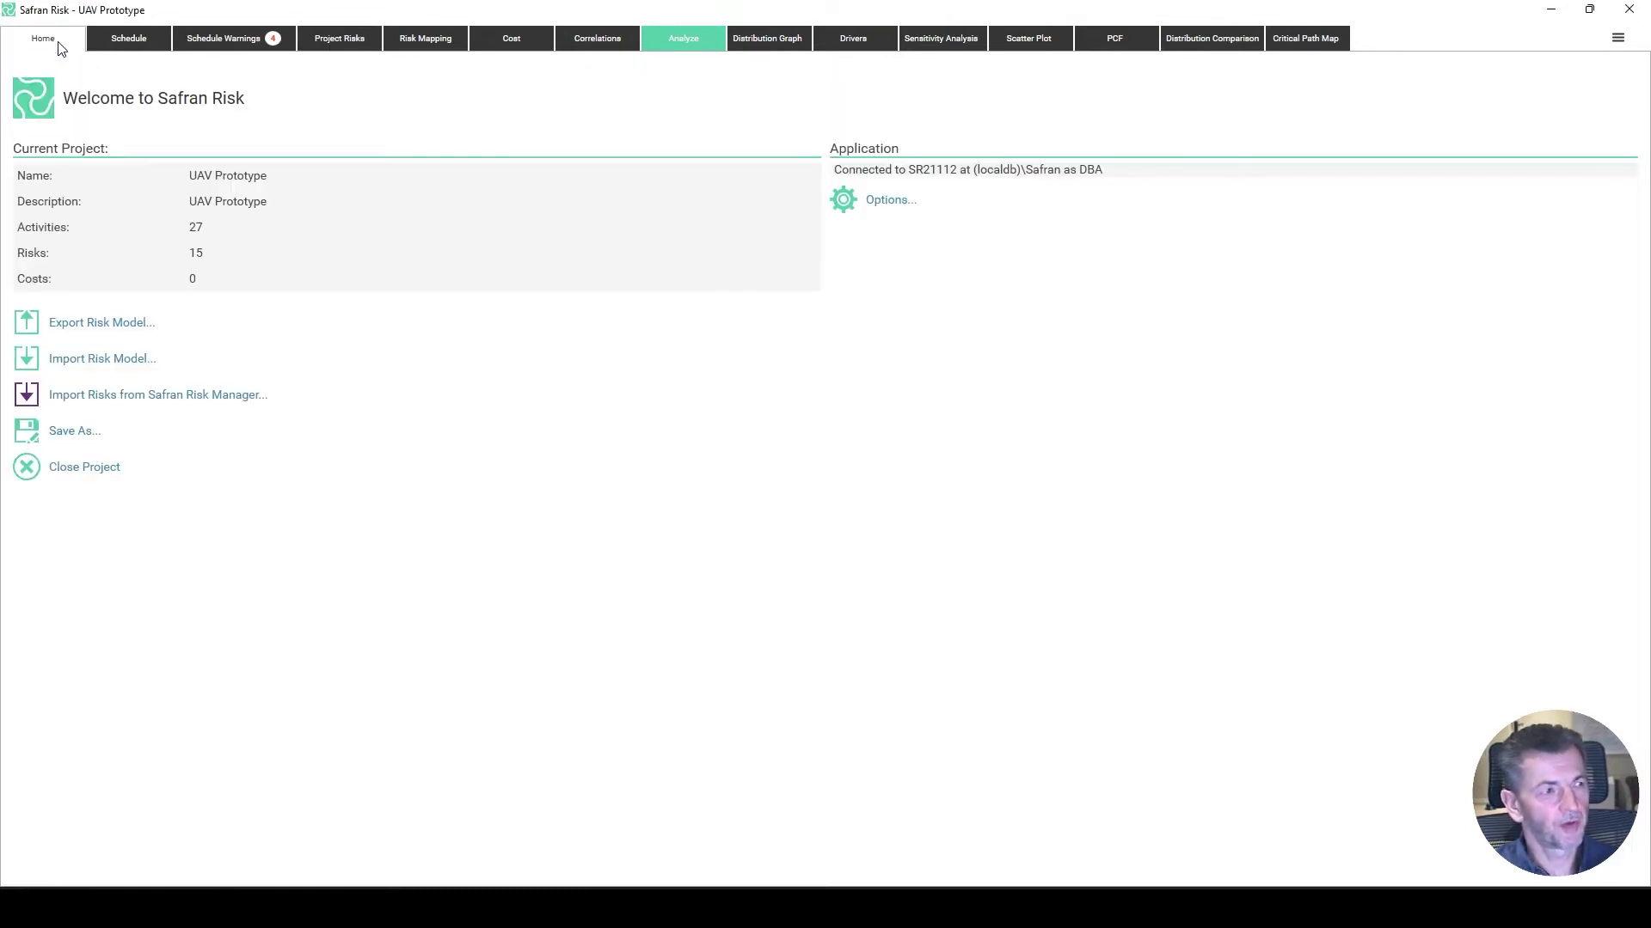
# Close the UAV Prototype project and open the cost items of the House Integrated Schedule and Cost Sample project.
pyautogui.click(86, 471)
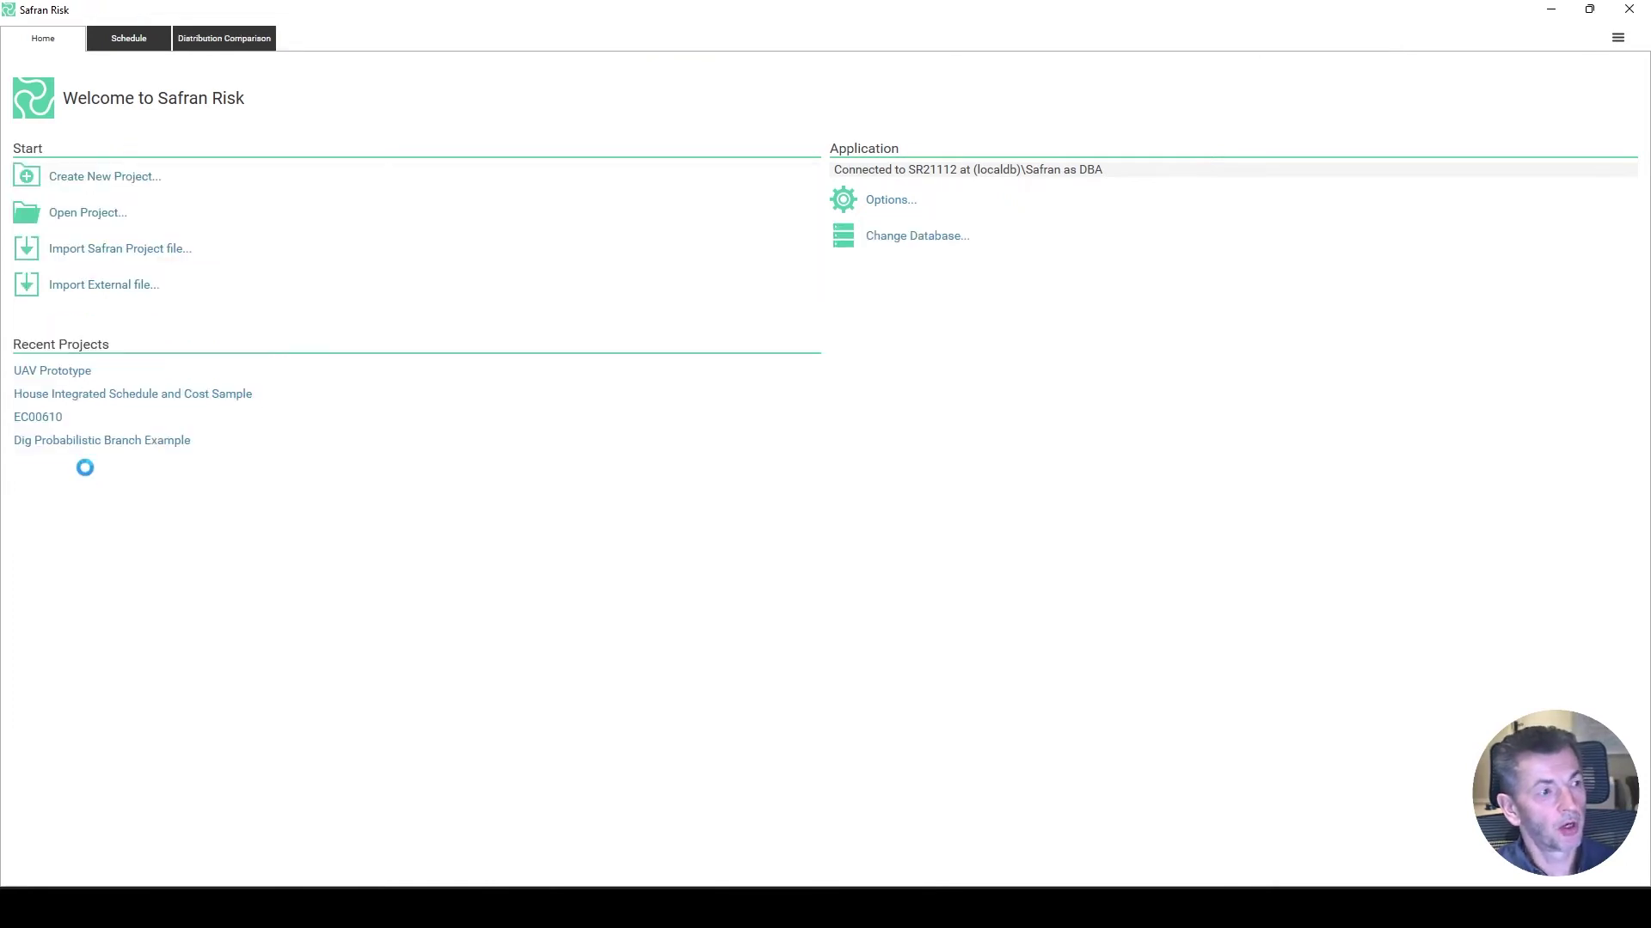
pyautogui.click(104, 393)
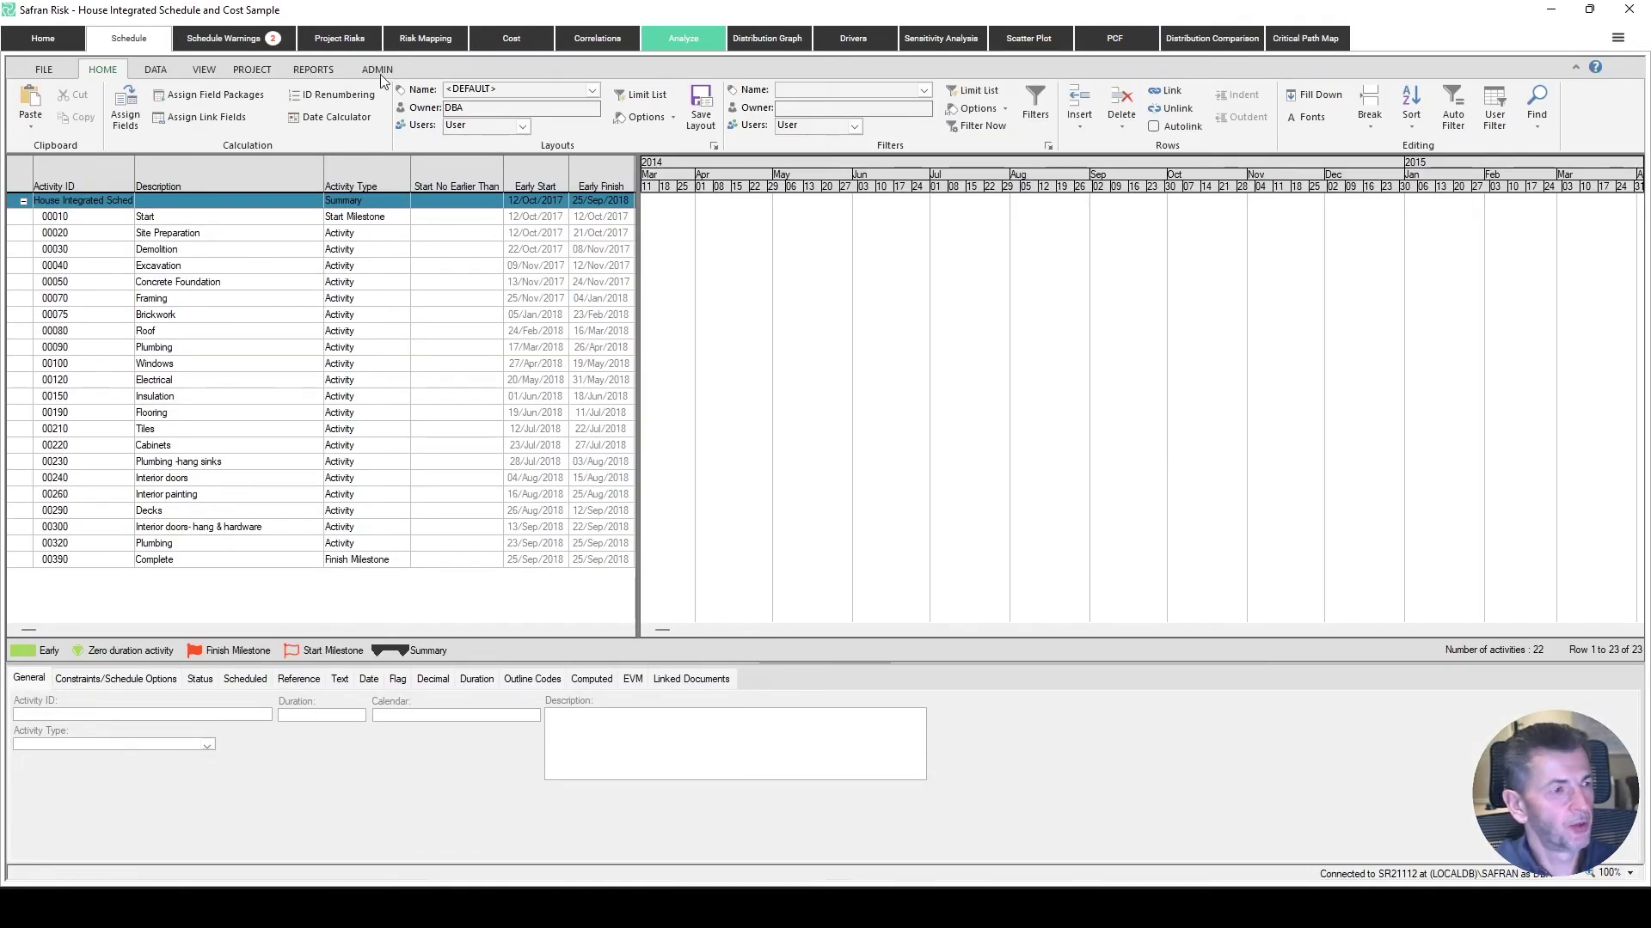
pyautogui.click(507, 41)
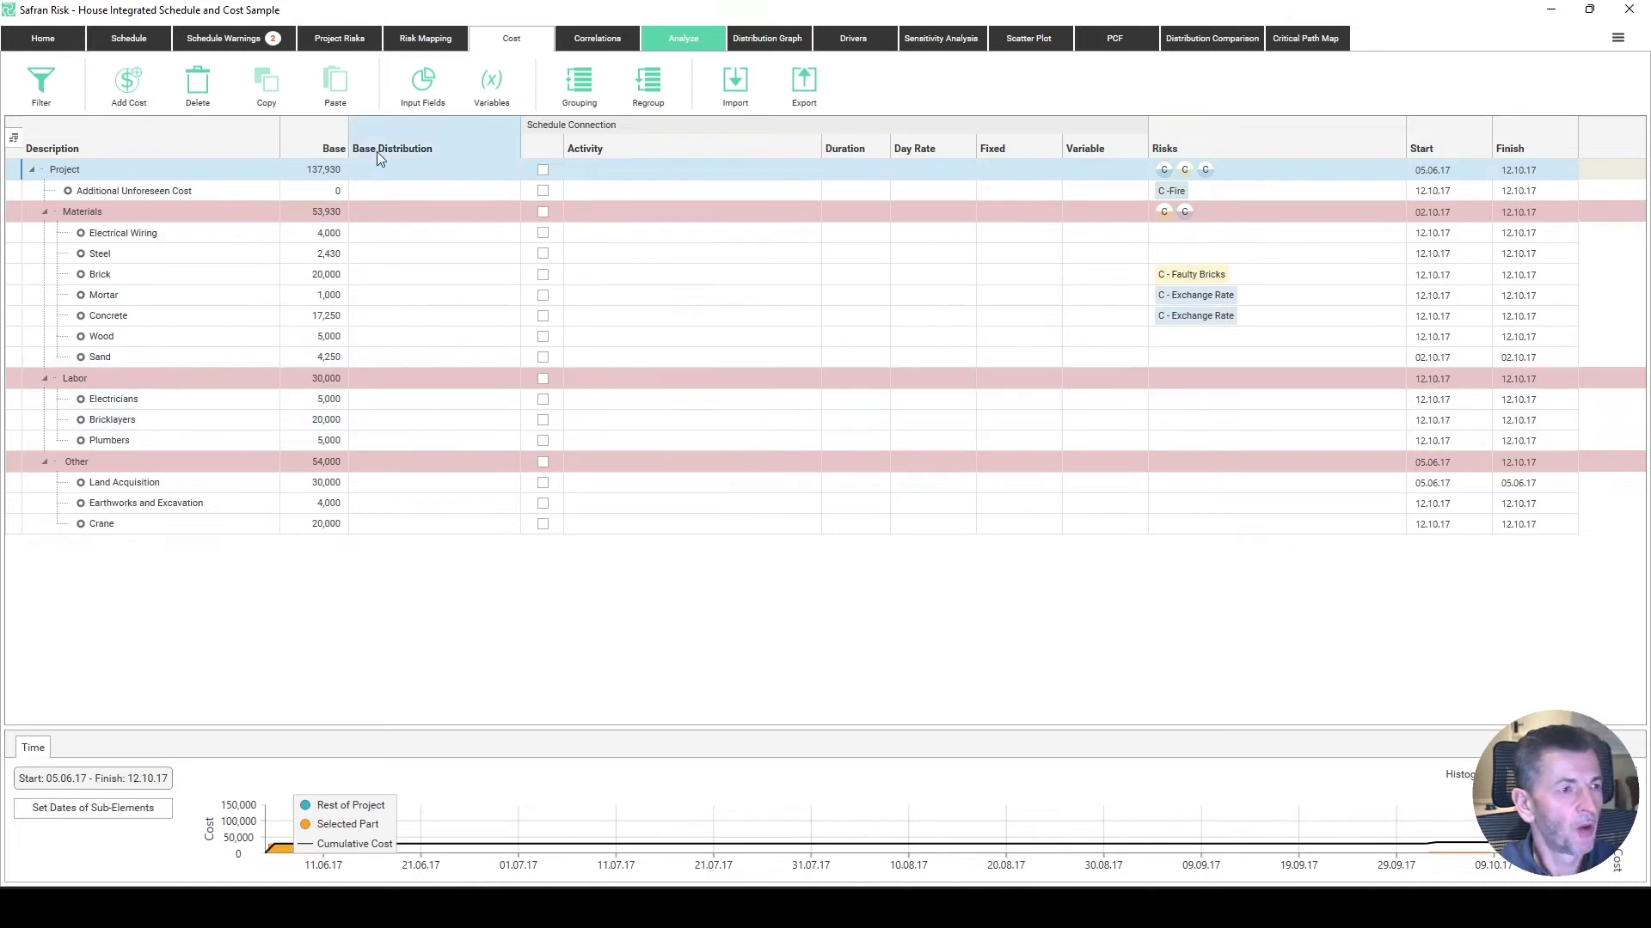
# Examine the available cost outlines and the Supplier outline's tree, and group the cost items by Supplier.
pyautogui.click(576, 93)
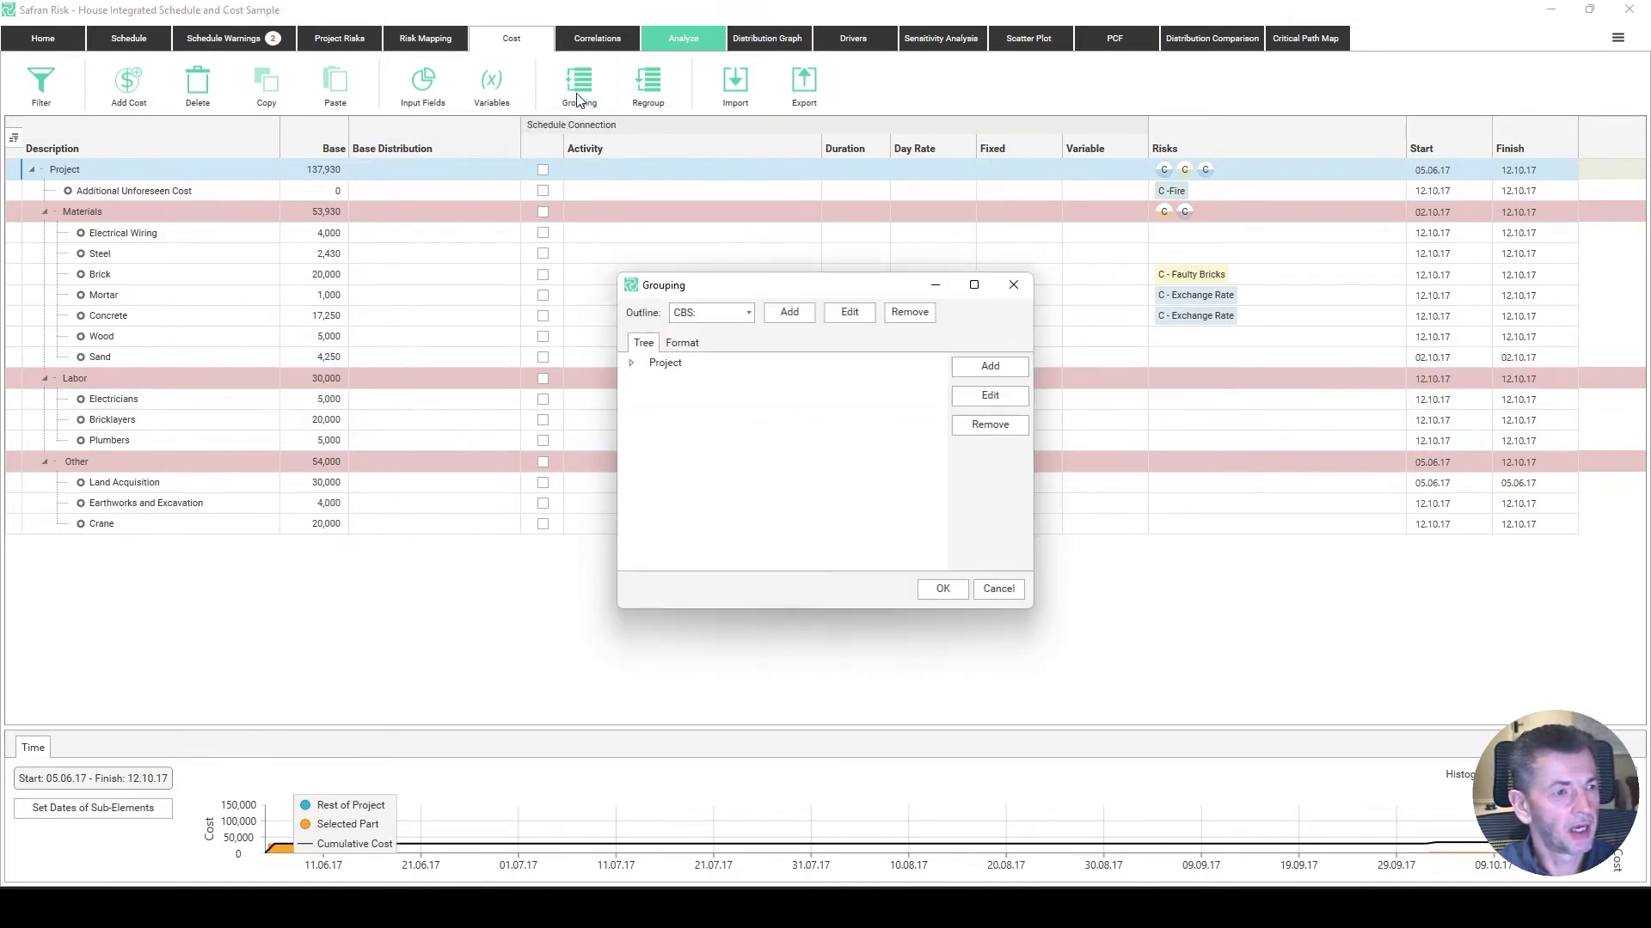
pyautogui.click(748, 314)
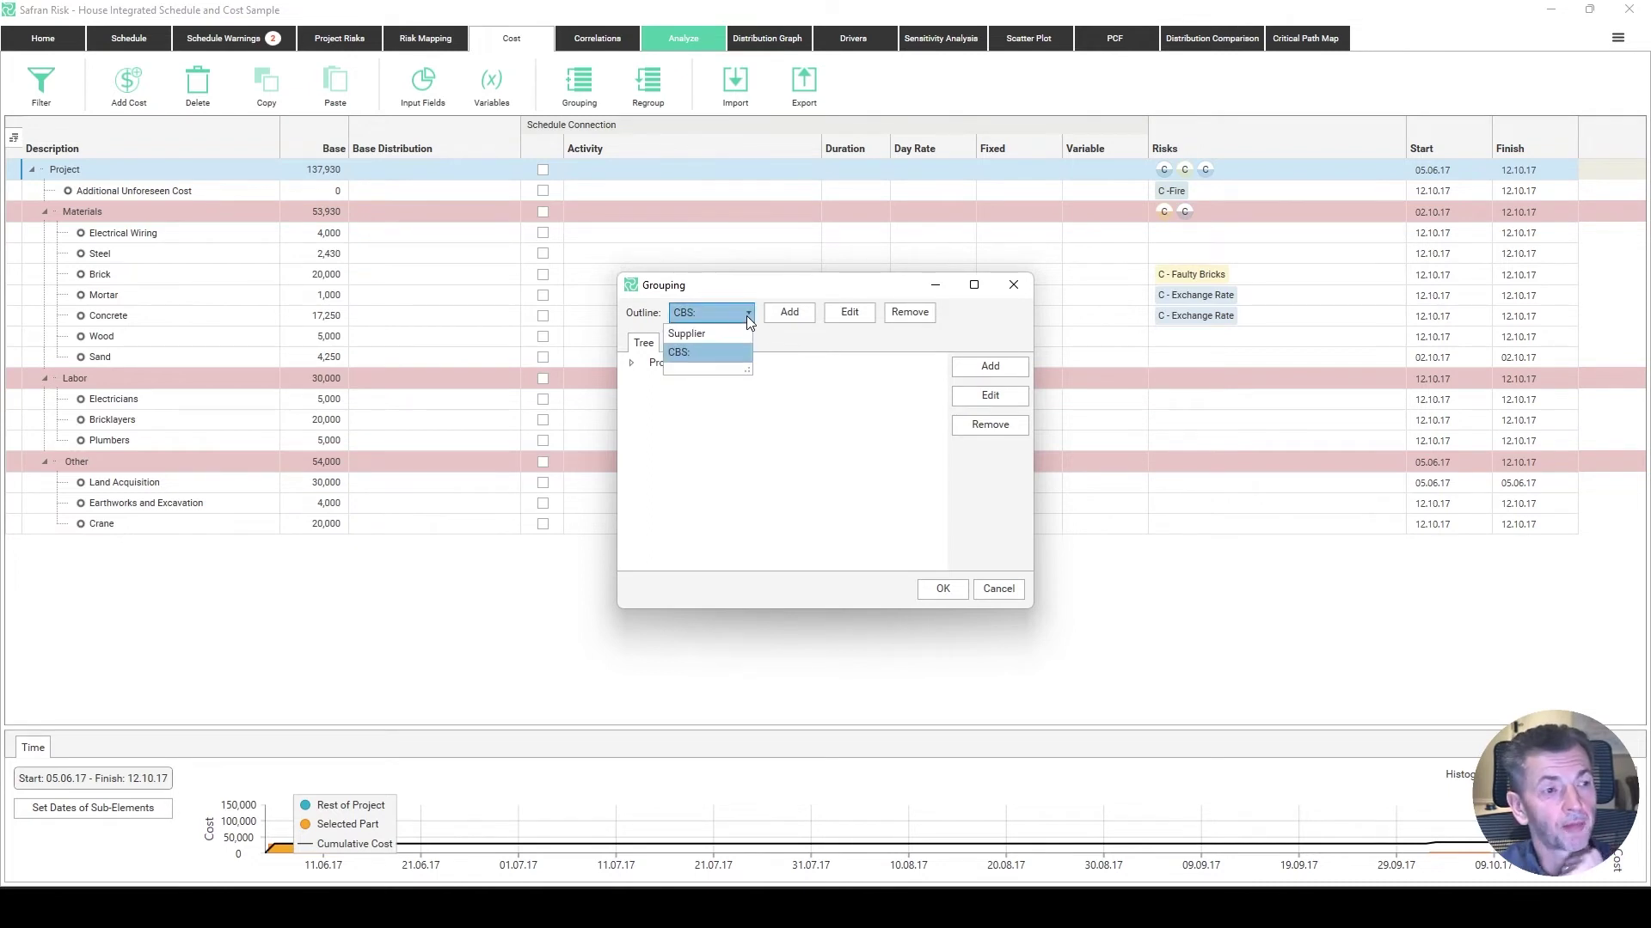
pyautogui.click(737, 293)
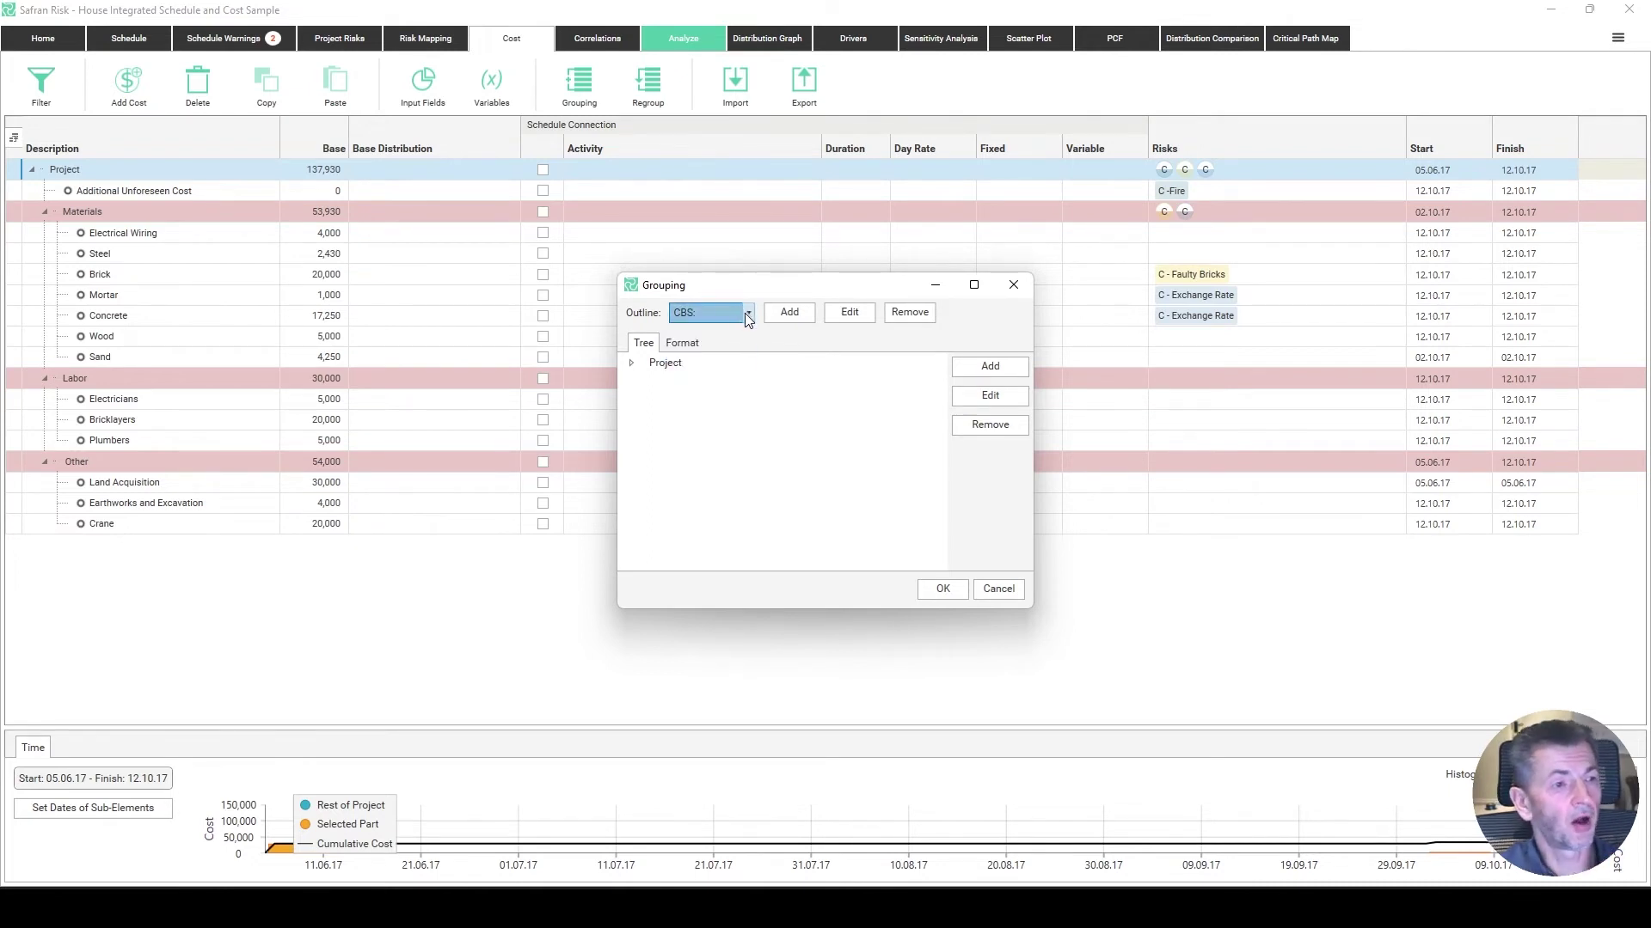
pyautogui.click(747, 315)
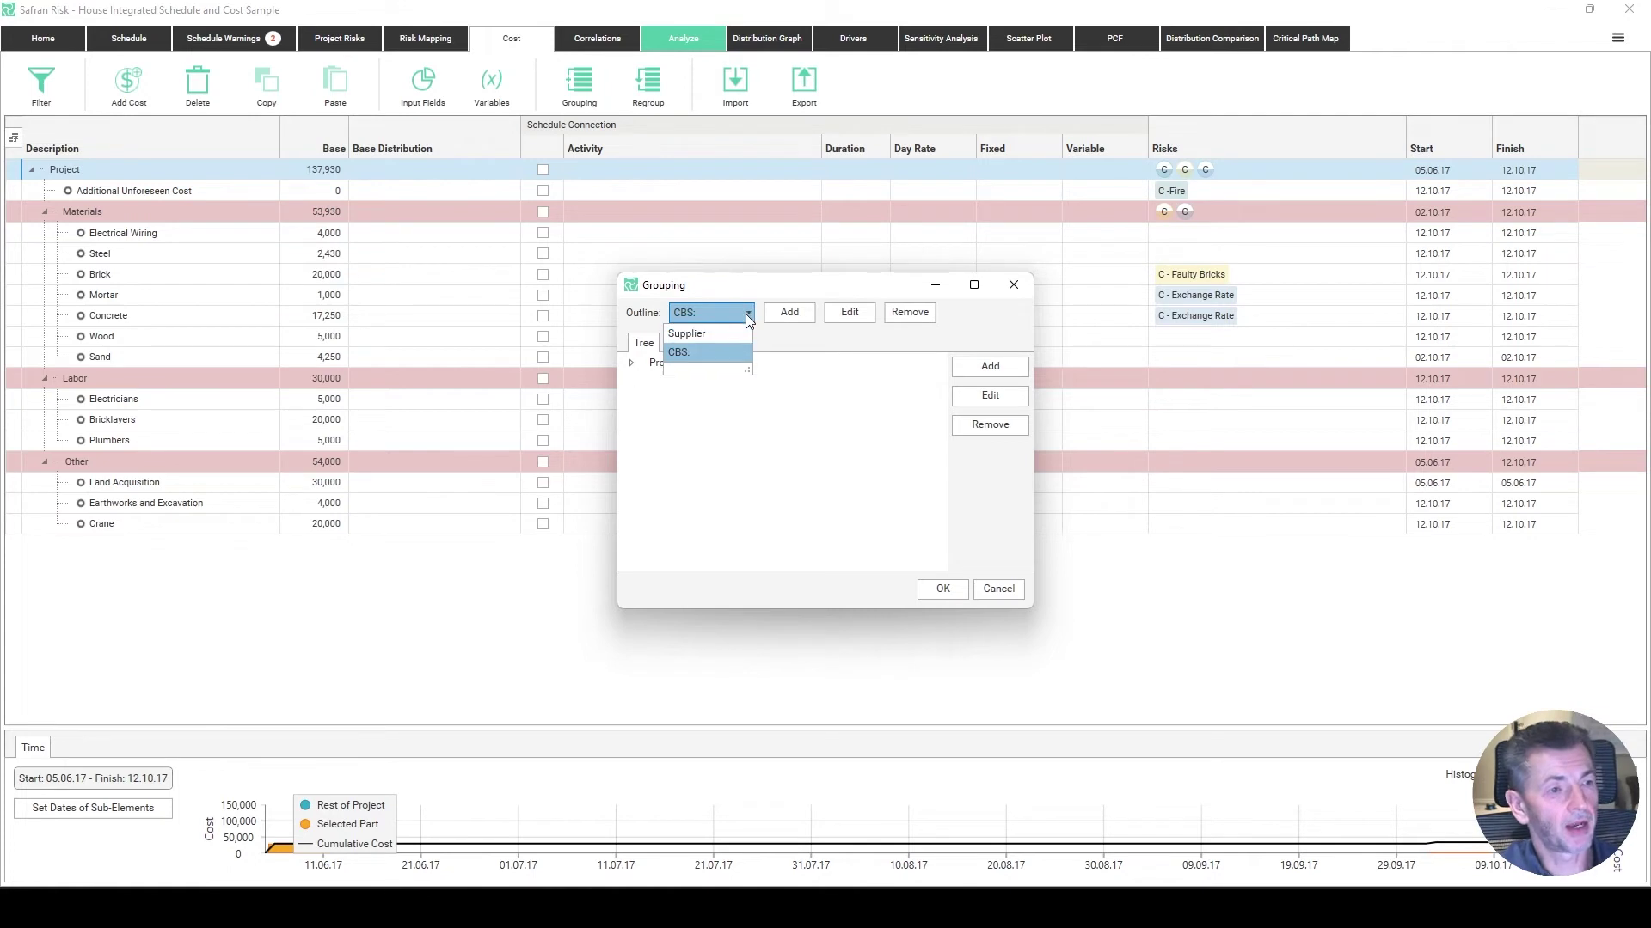
pyautogui.click(690, 334)
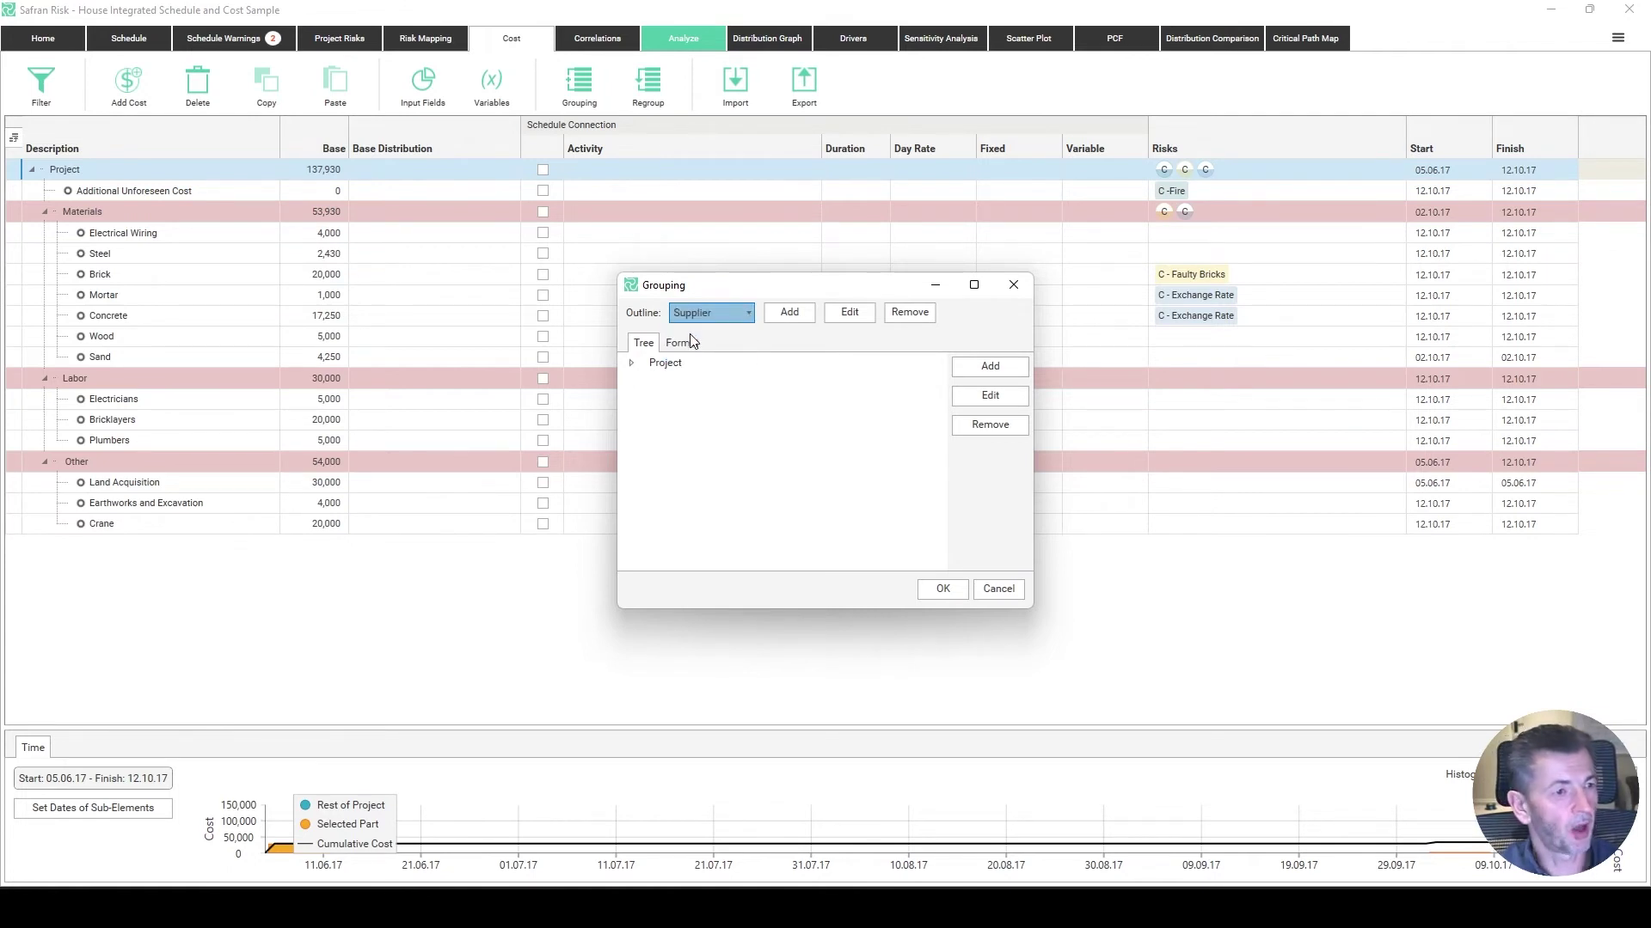
pyautogui.click(629, 365)
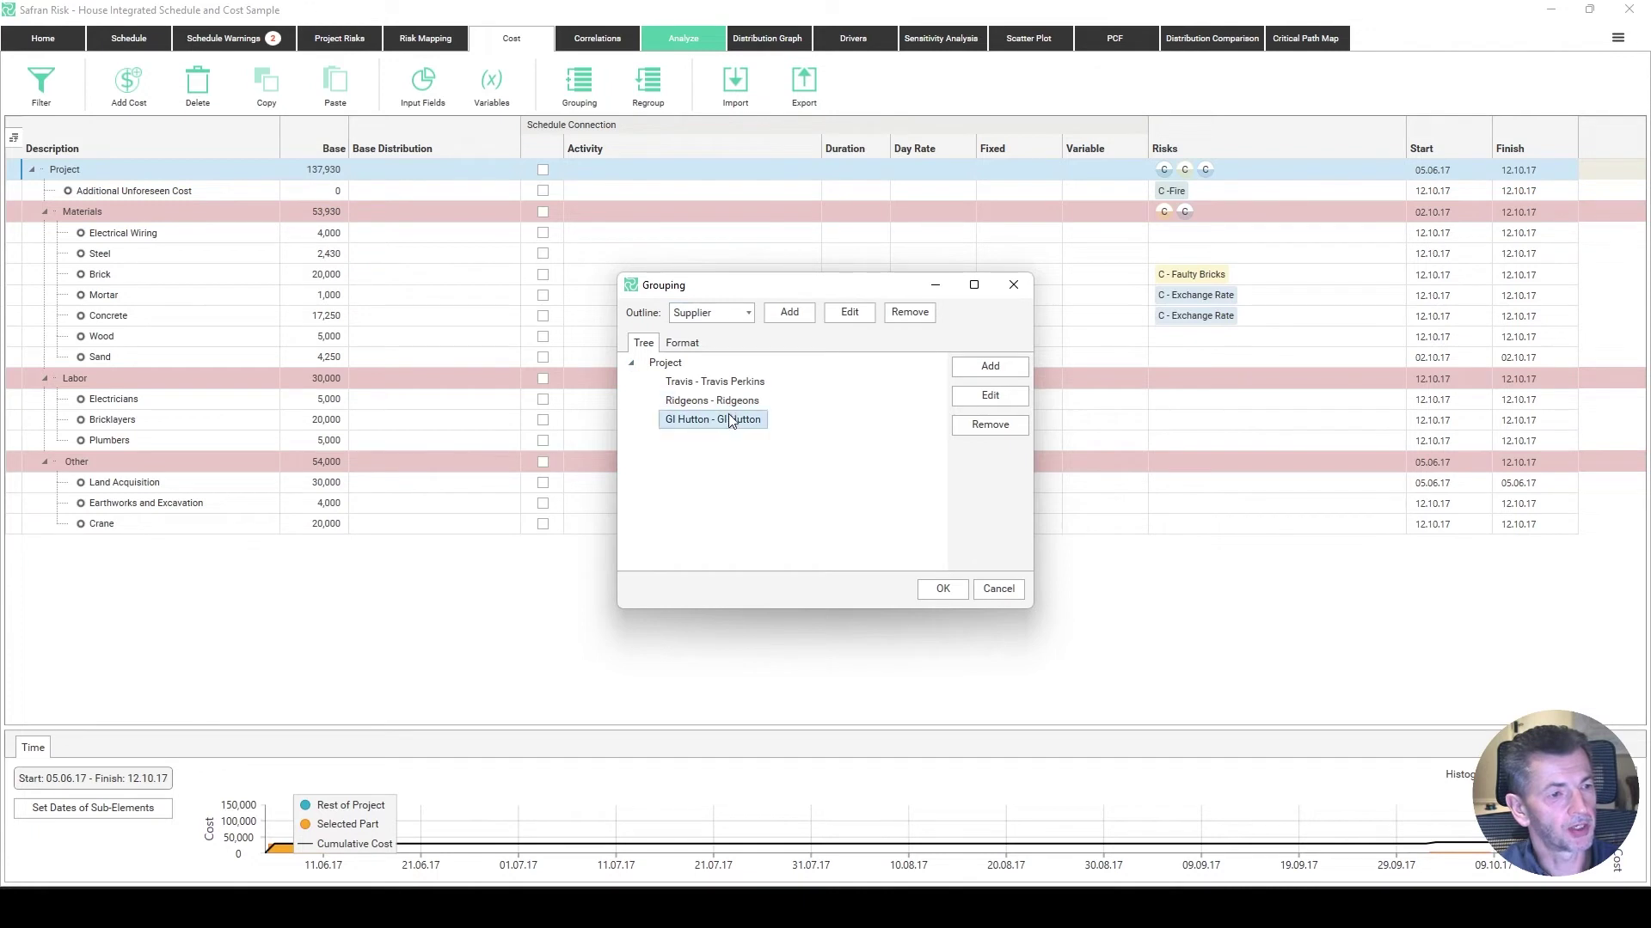
pyautogui.click(738, 385)
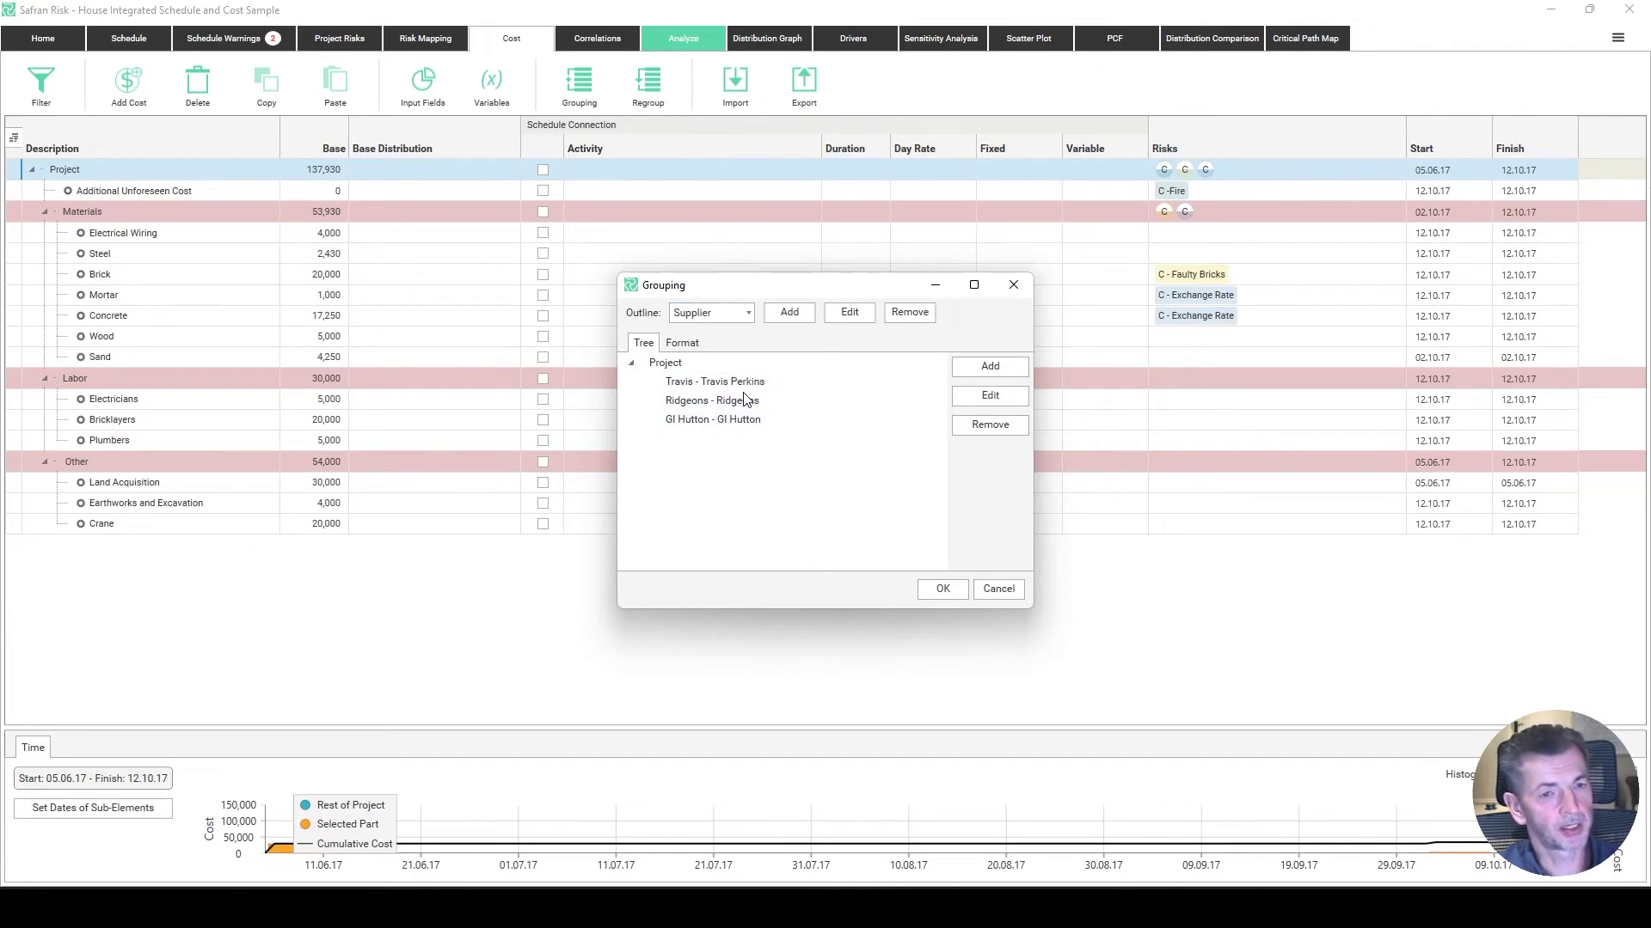
pyautogui.click(939, 590)
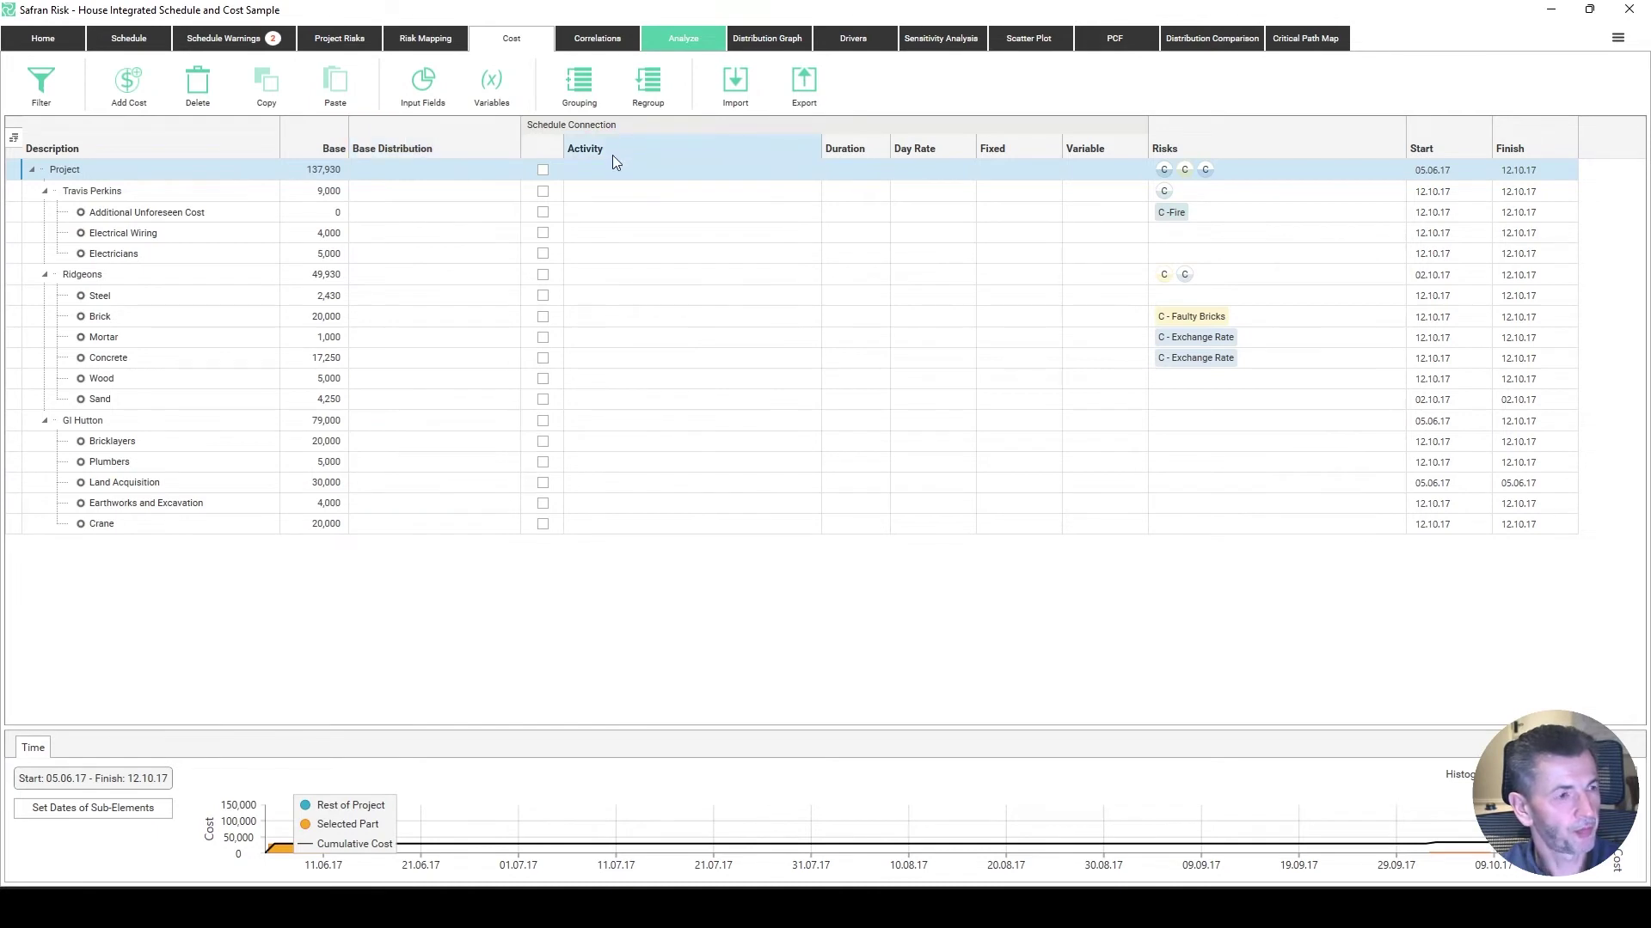
# Switch the grouping of the cost items back to the CBS outline.
pyautogui.click(579, 84)
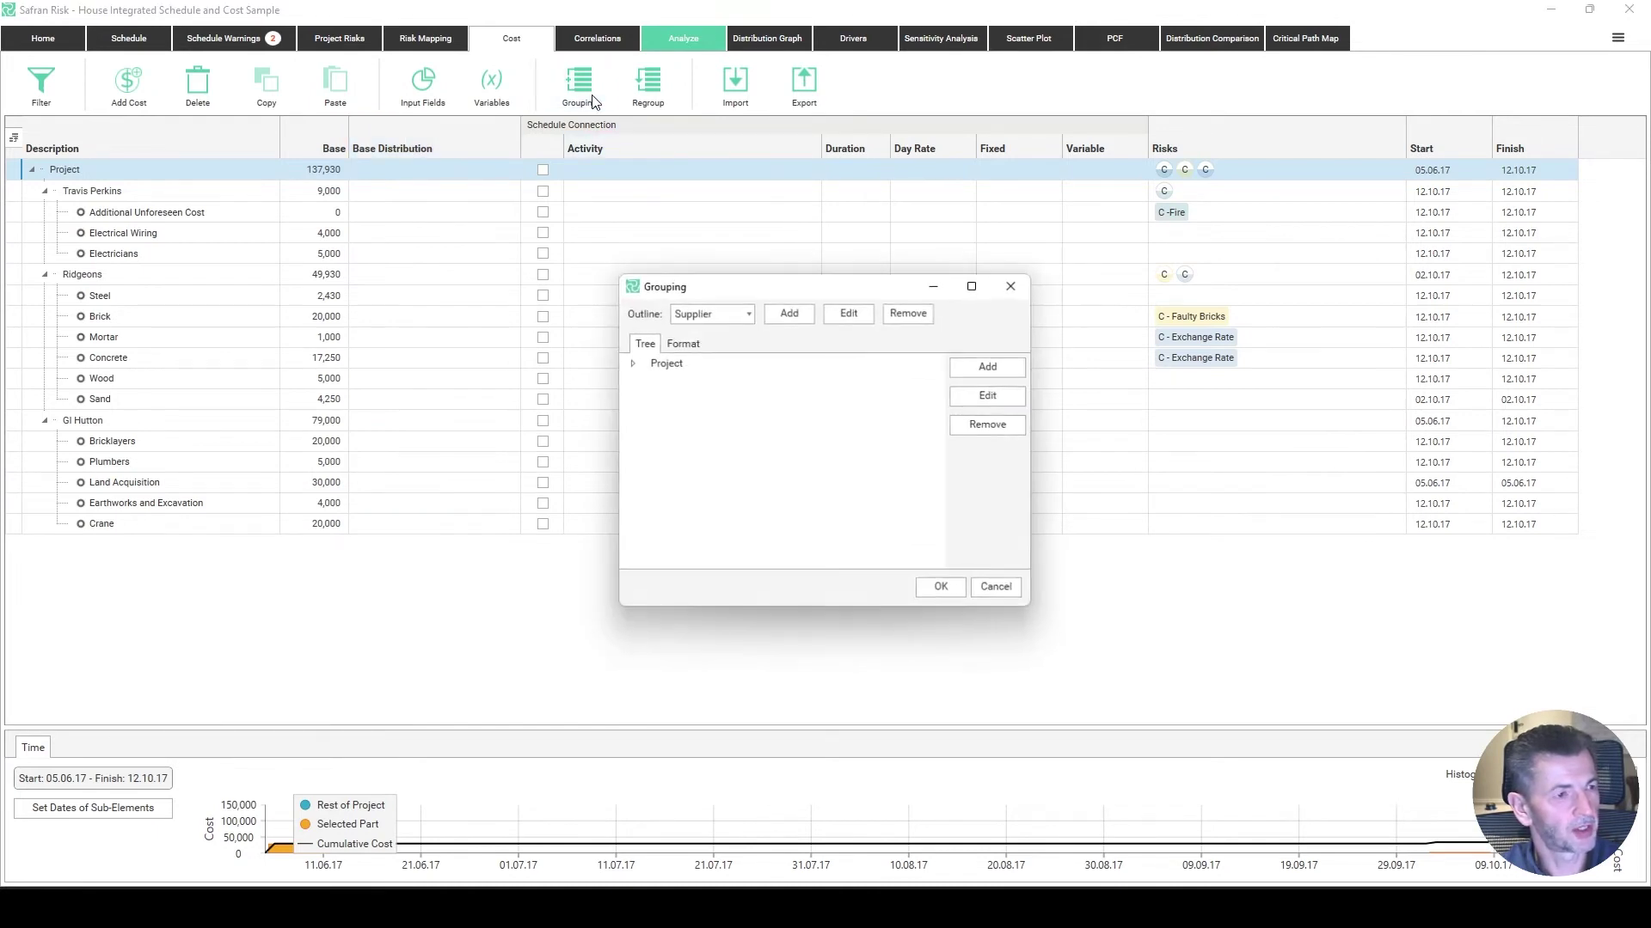
pyautogui.click(747, 314)
pyautogui.click(703, 353)
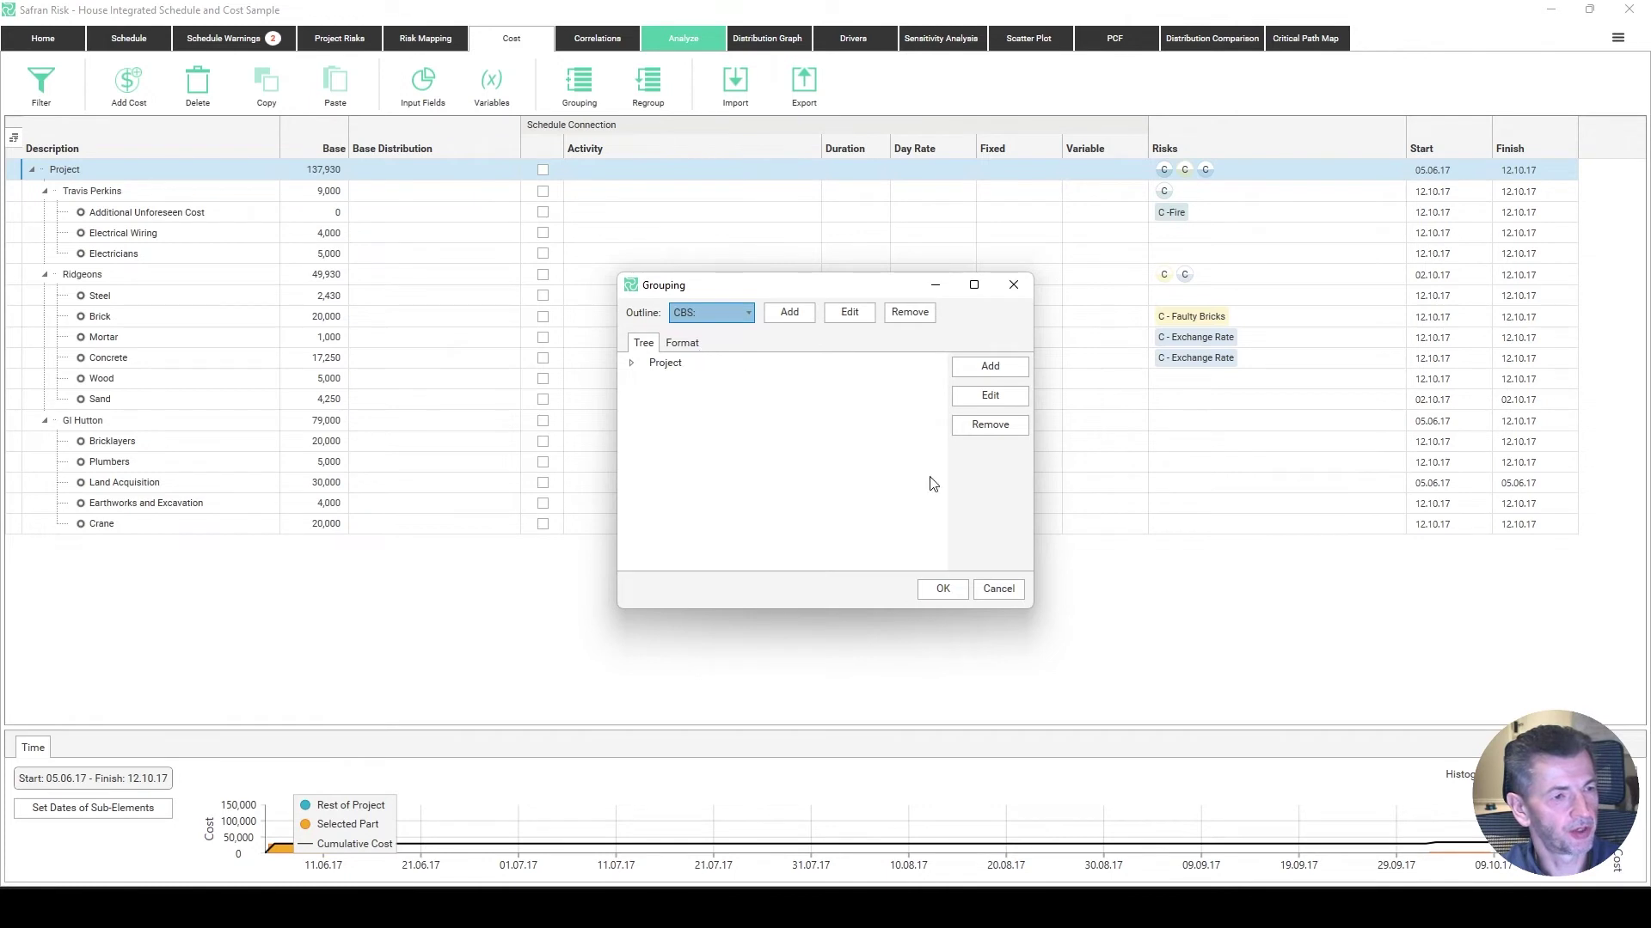
pyautogui.click(949, 593)
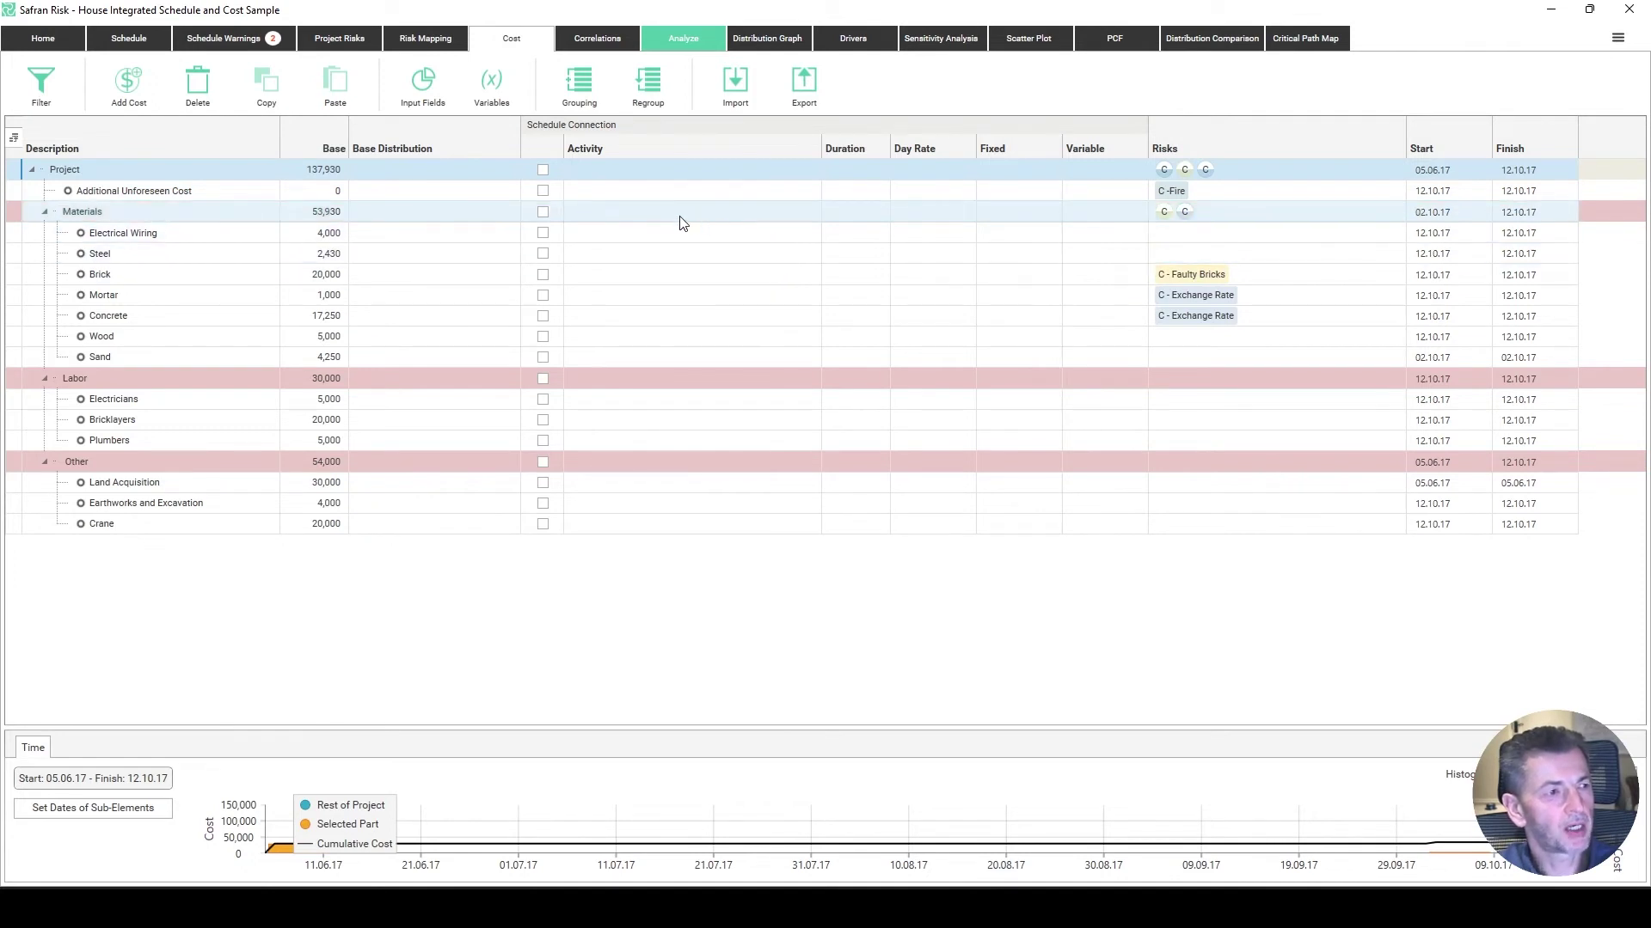
# Add a cost input field with the Id and label Metres and the type Remaining.
pyautogui.click(431, 86)
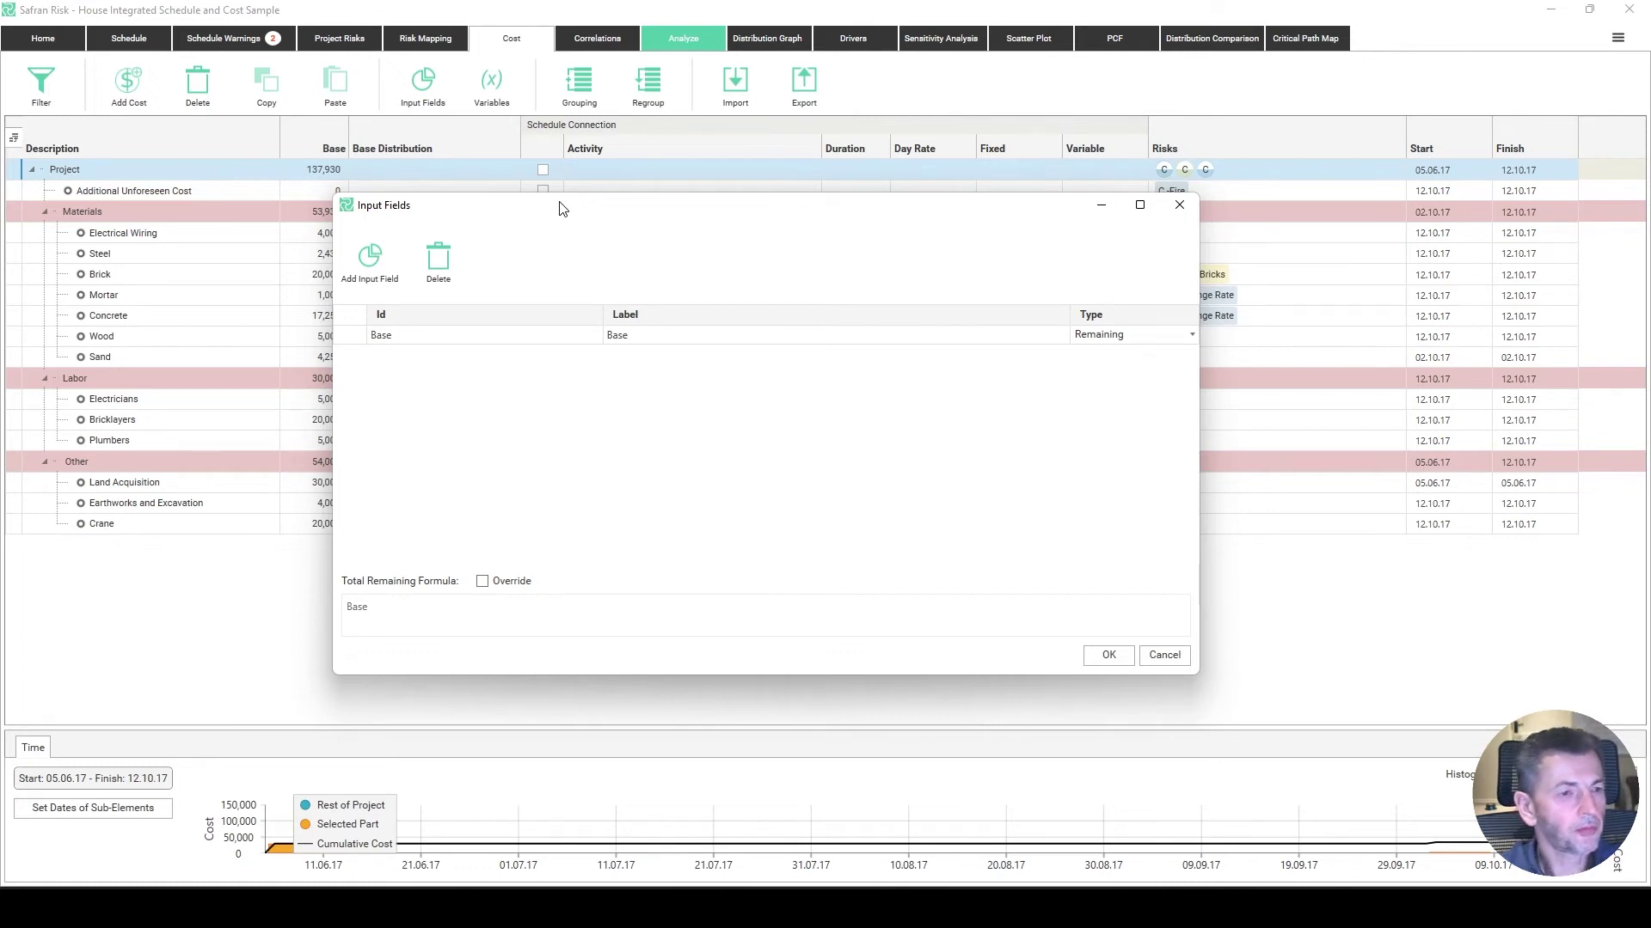
pyautogui.click(374, 259)
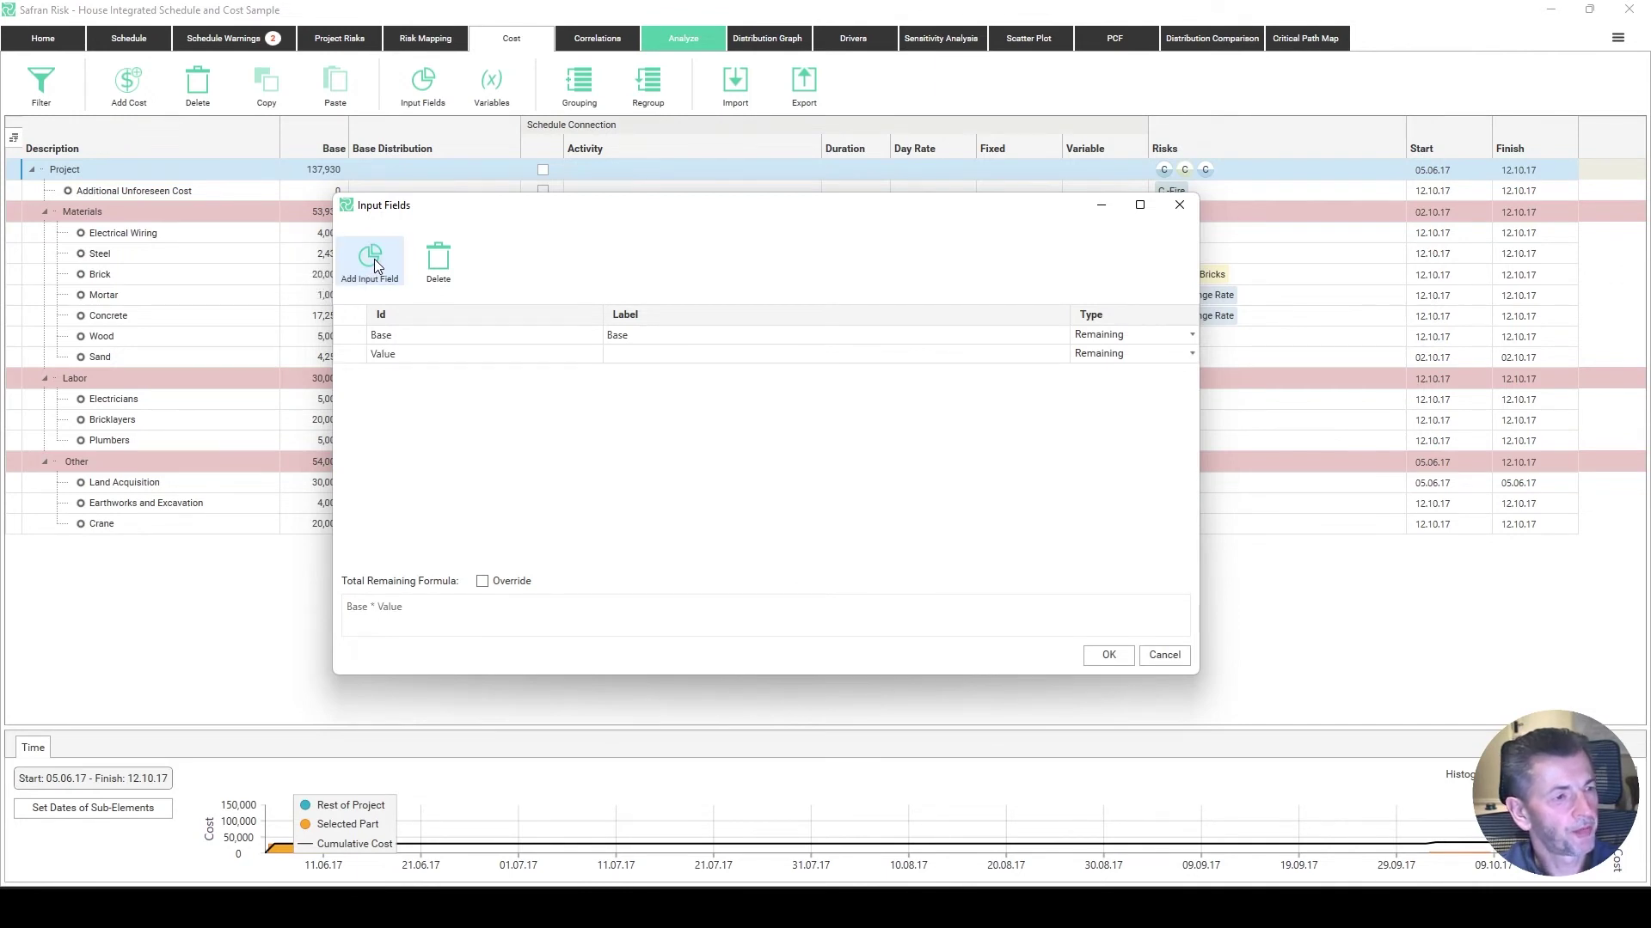
pyautogui.click(423, 355)
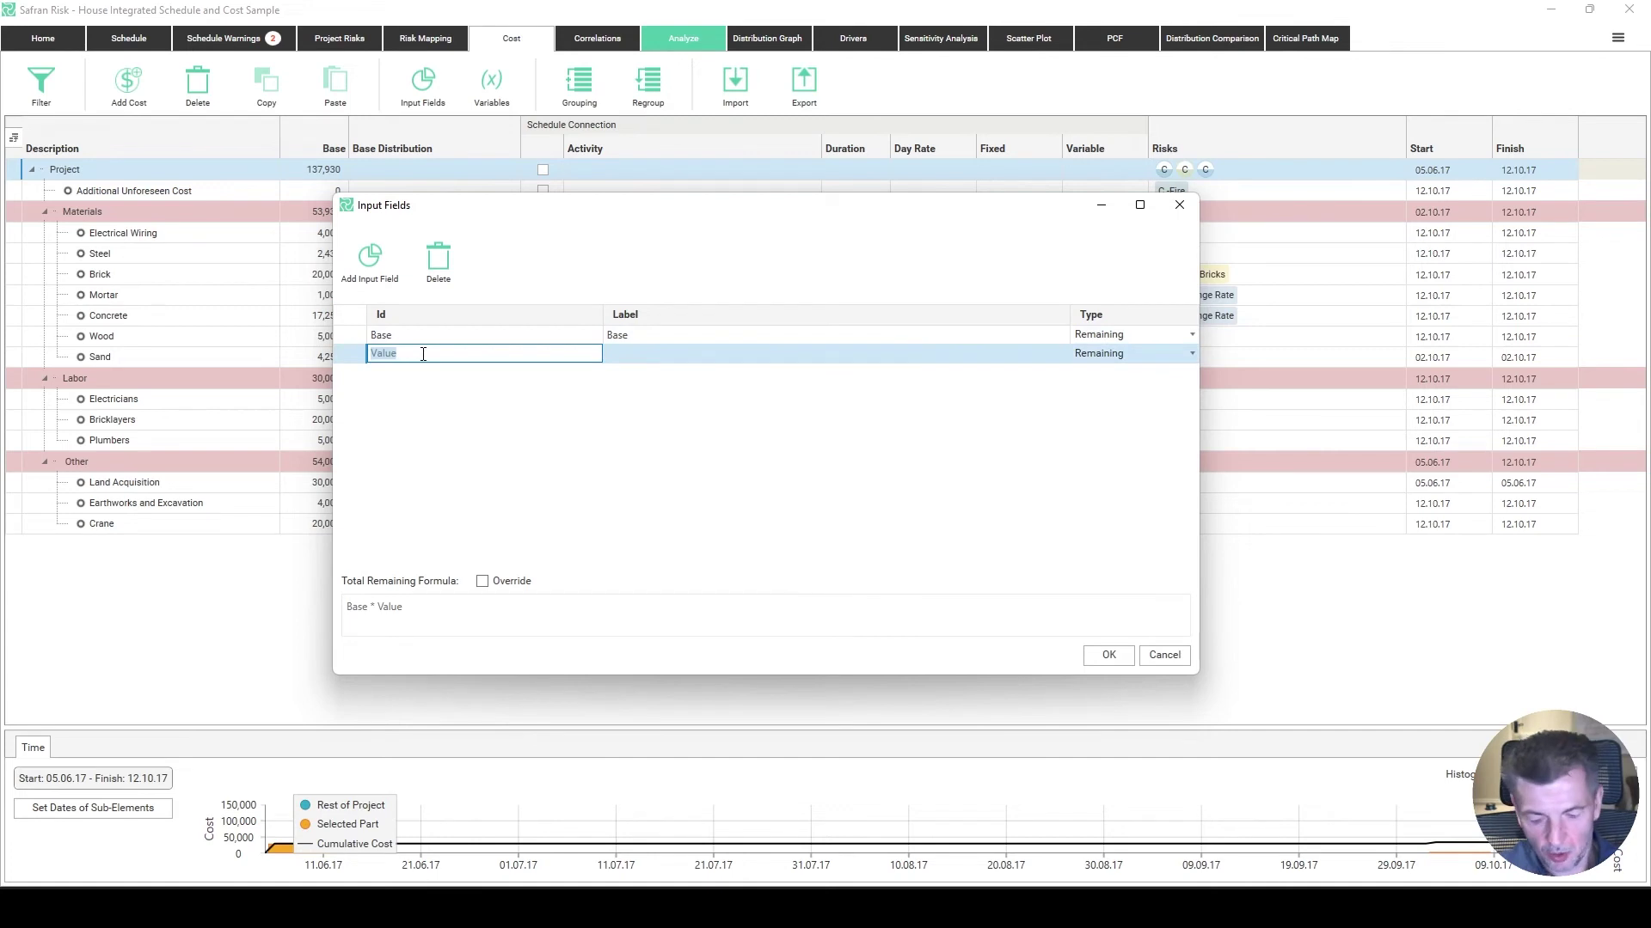
pyautogui.write('Metres')
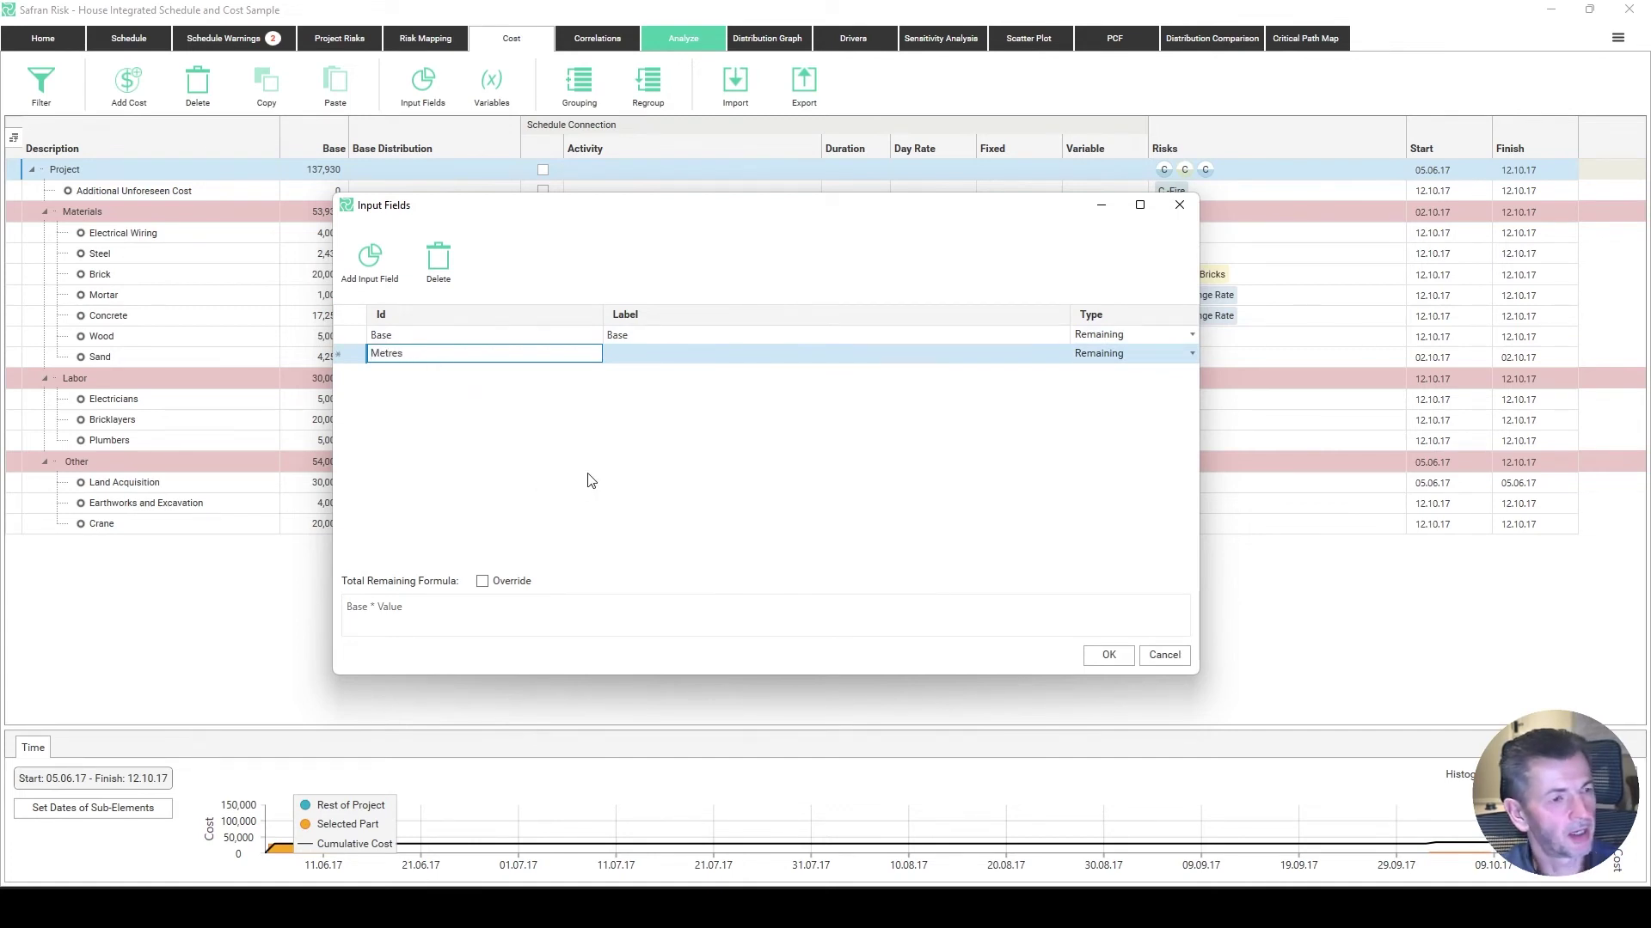
pyautogui.click(652, 356)
pyautogui.write('Metres')
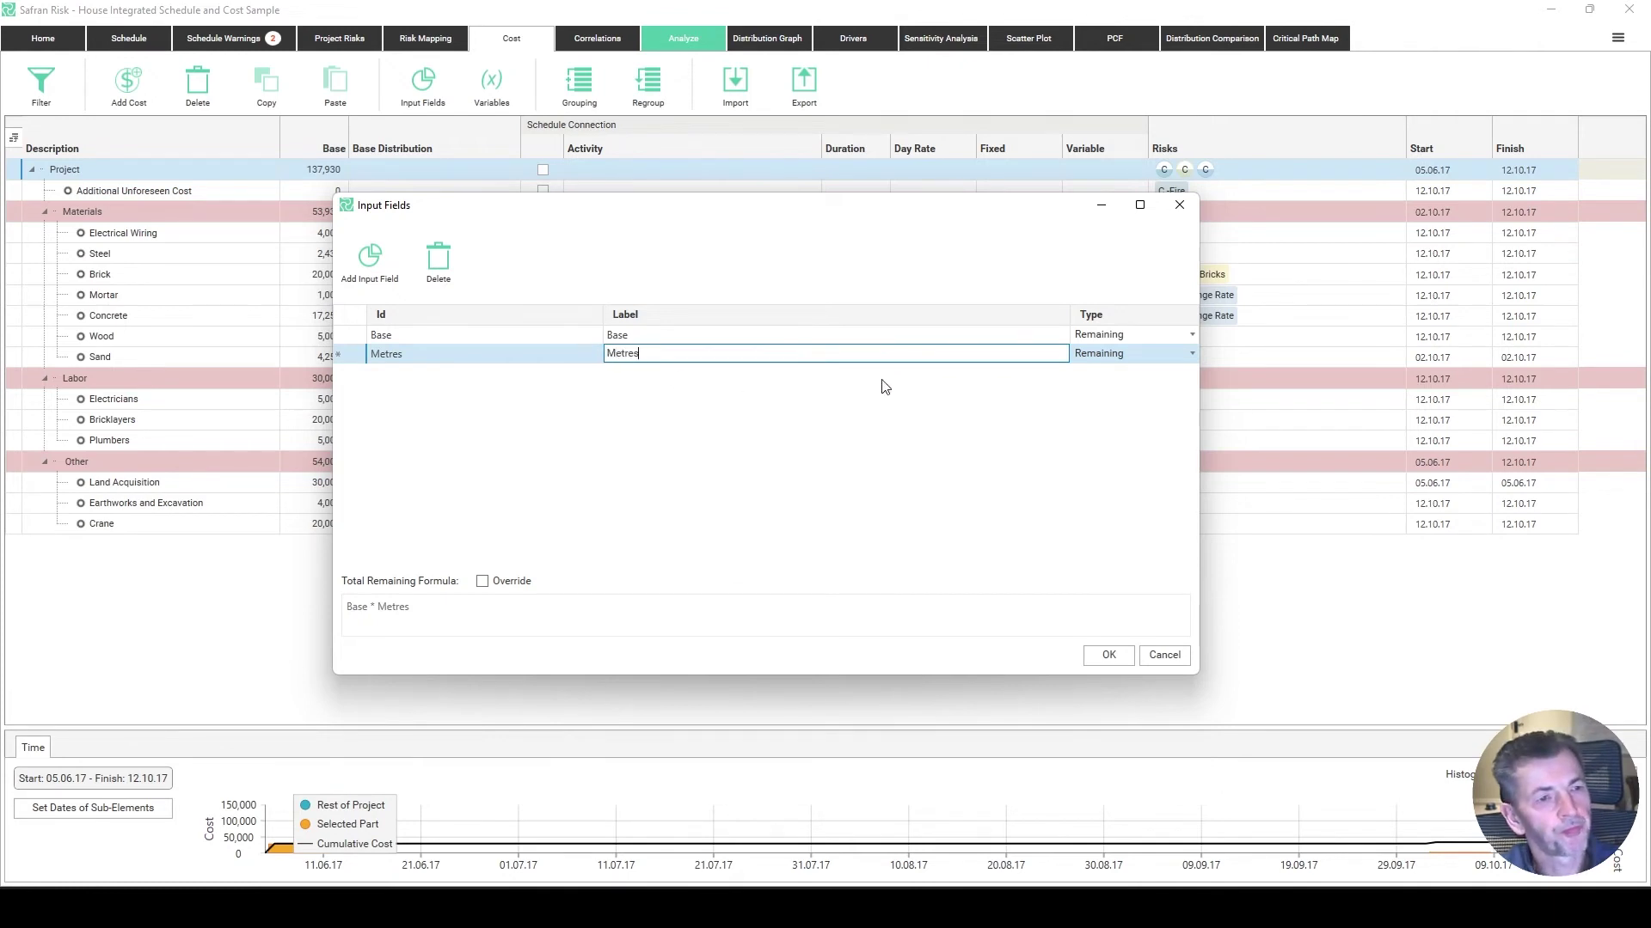
pyautogui.click(1192, 355)
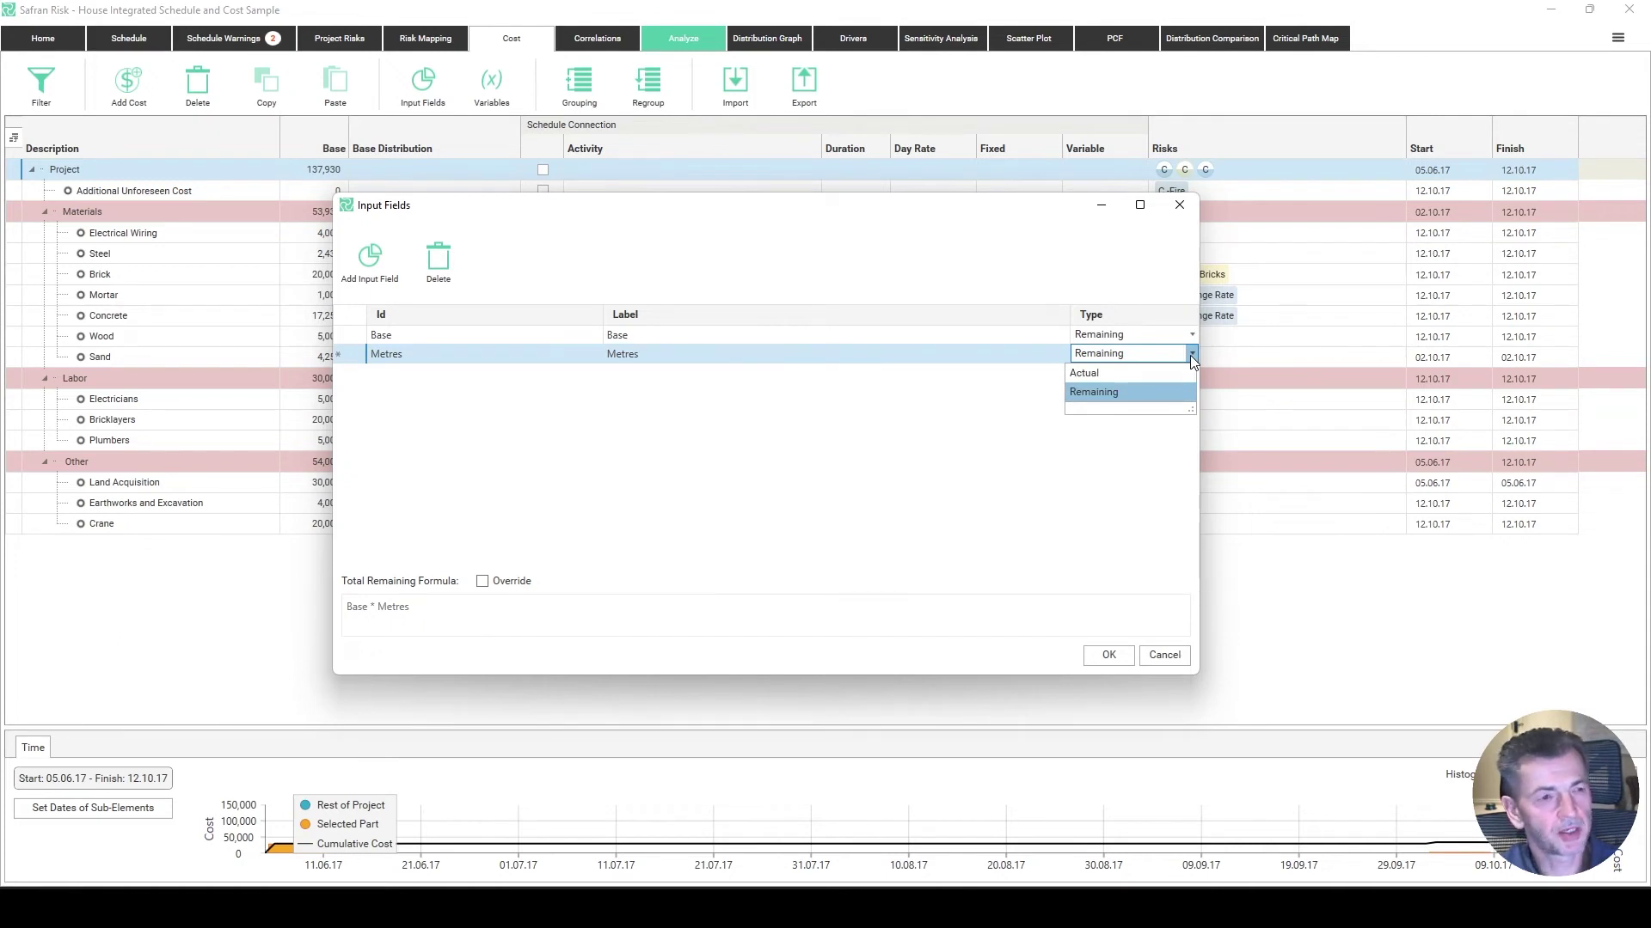
pyautogui.click(1127, 392)
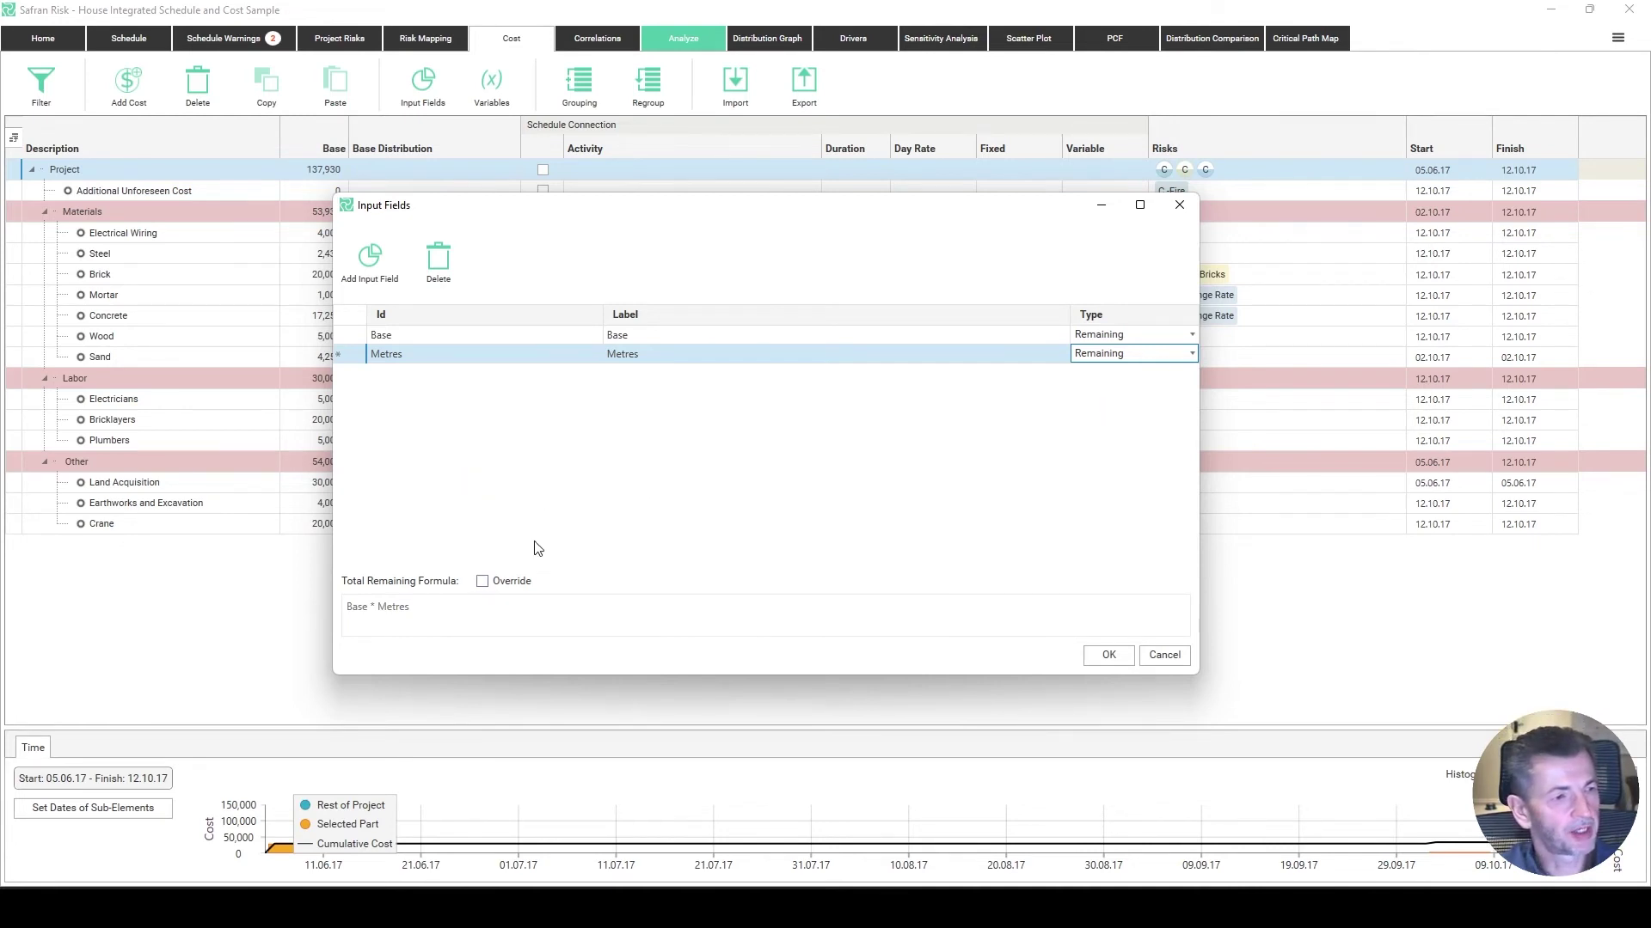
# Override the total remaining formula so that it reads Base + Metres.
pyautogui.moveTo(741, 210); pyautogui.dragTo(752, 166)
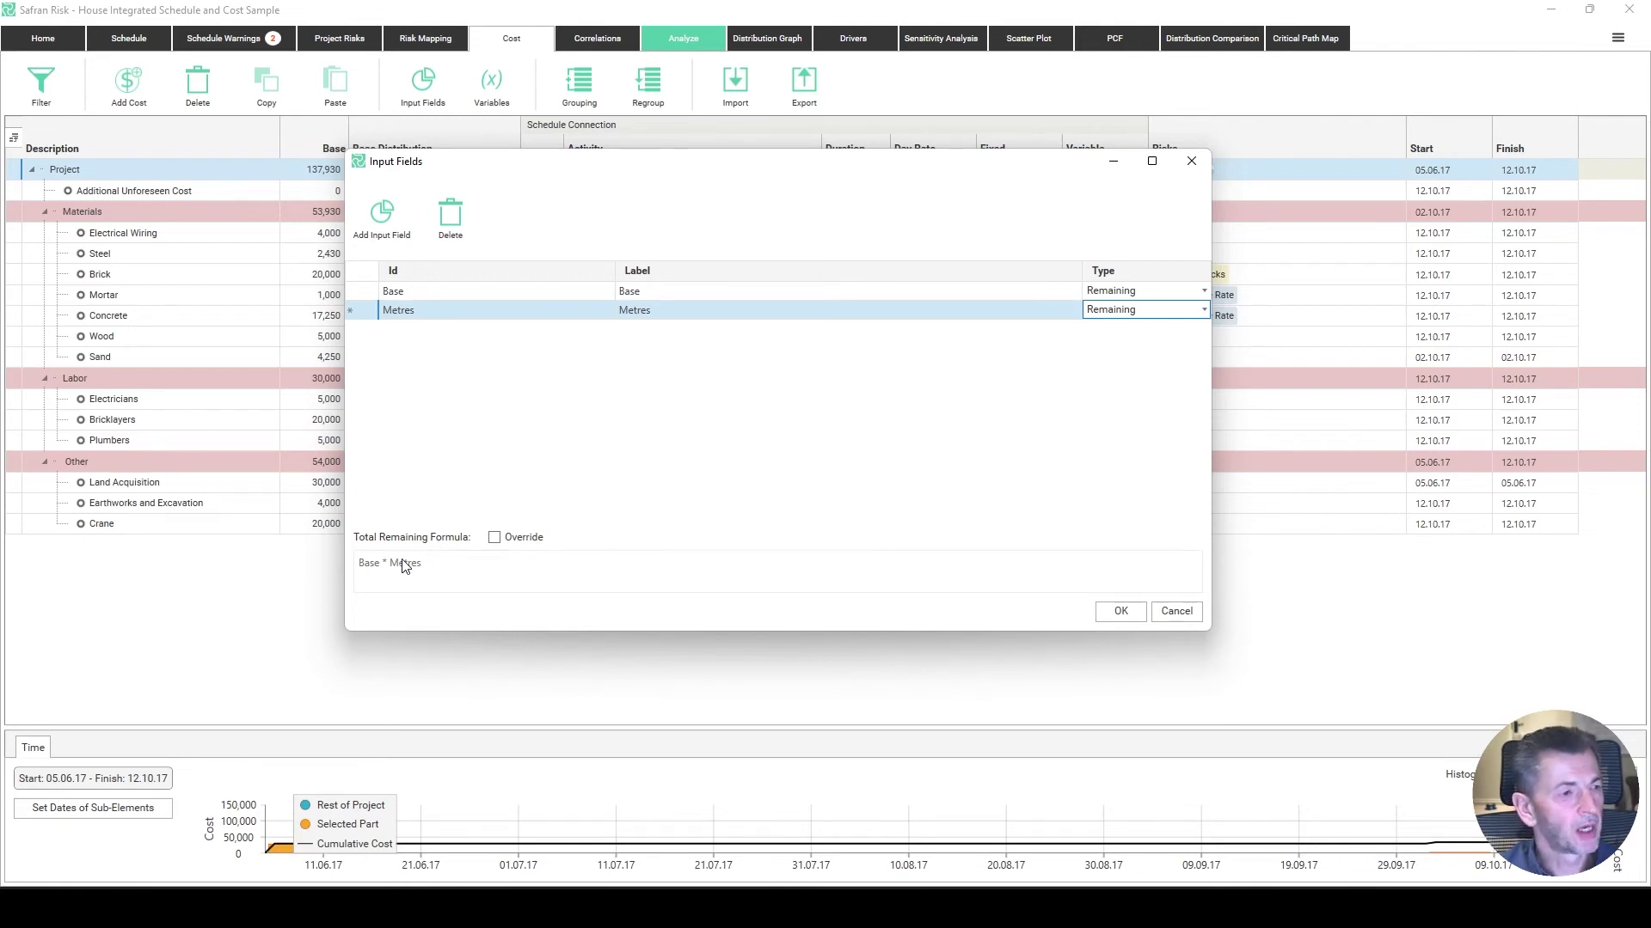
pyautogui.click(431, 292)
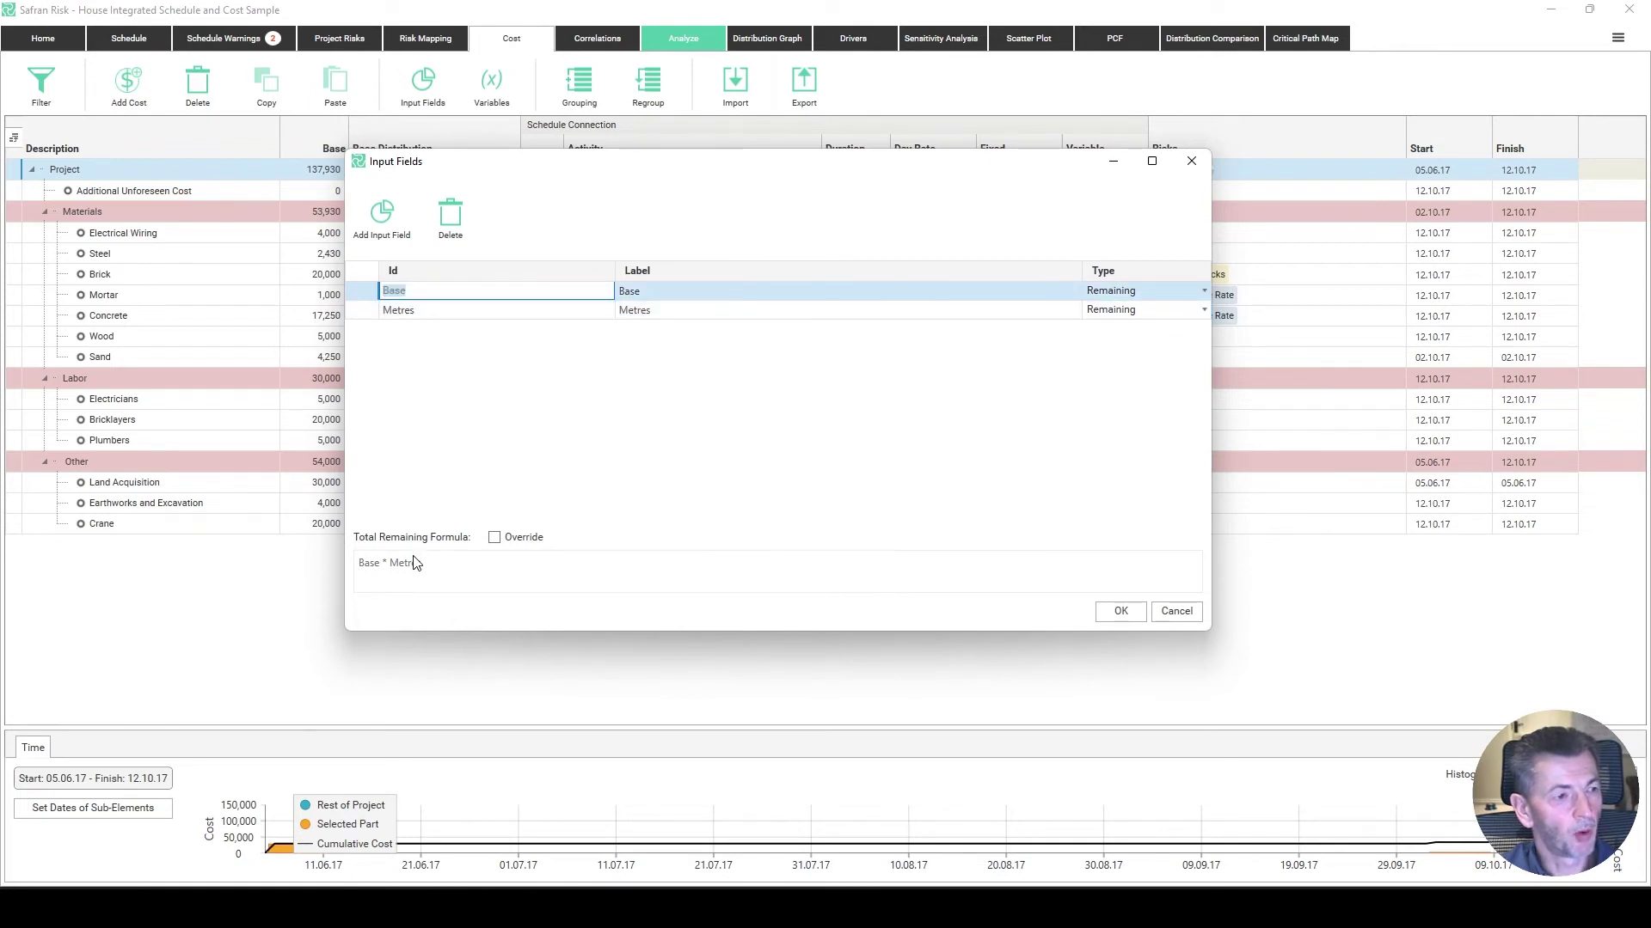
pyautogui.click(413, 311)
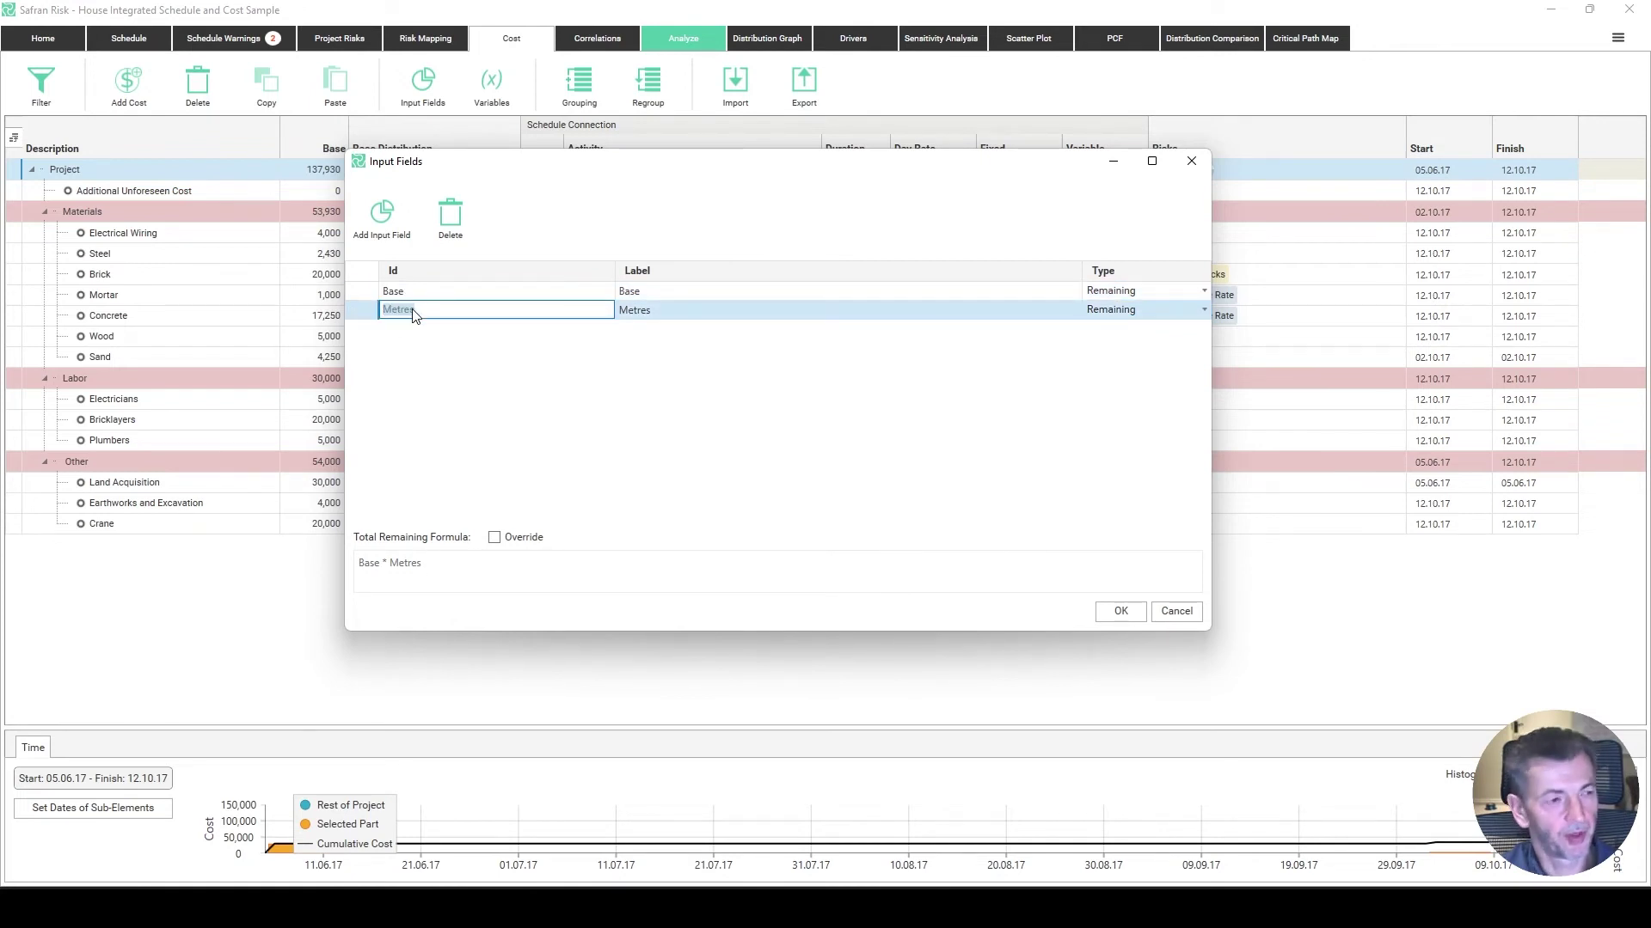
pyautogui.click(495, 539)
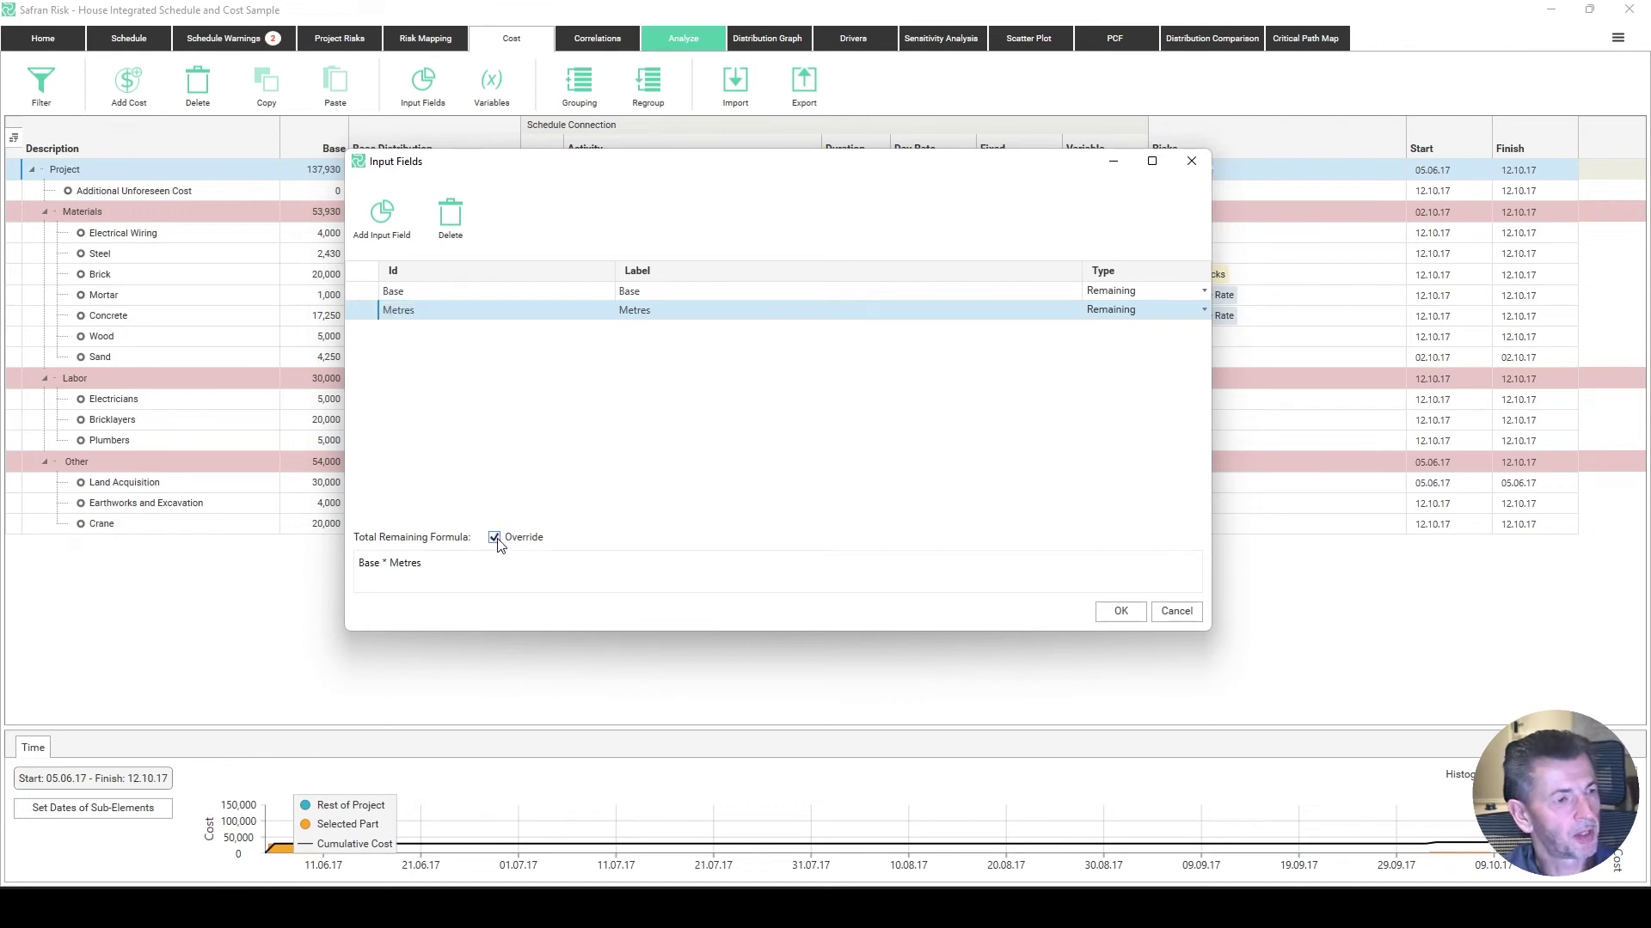
pyautogui.doubleClick(385, 563)
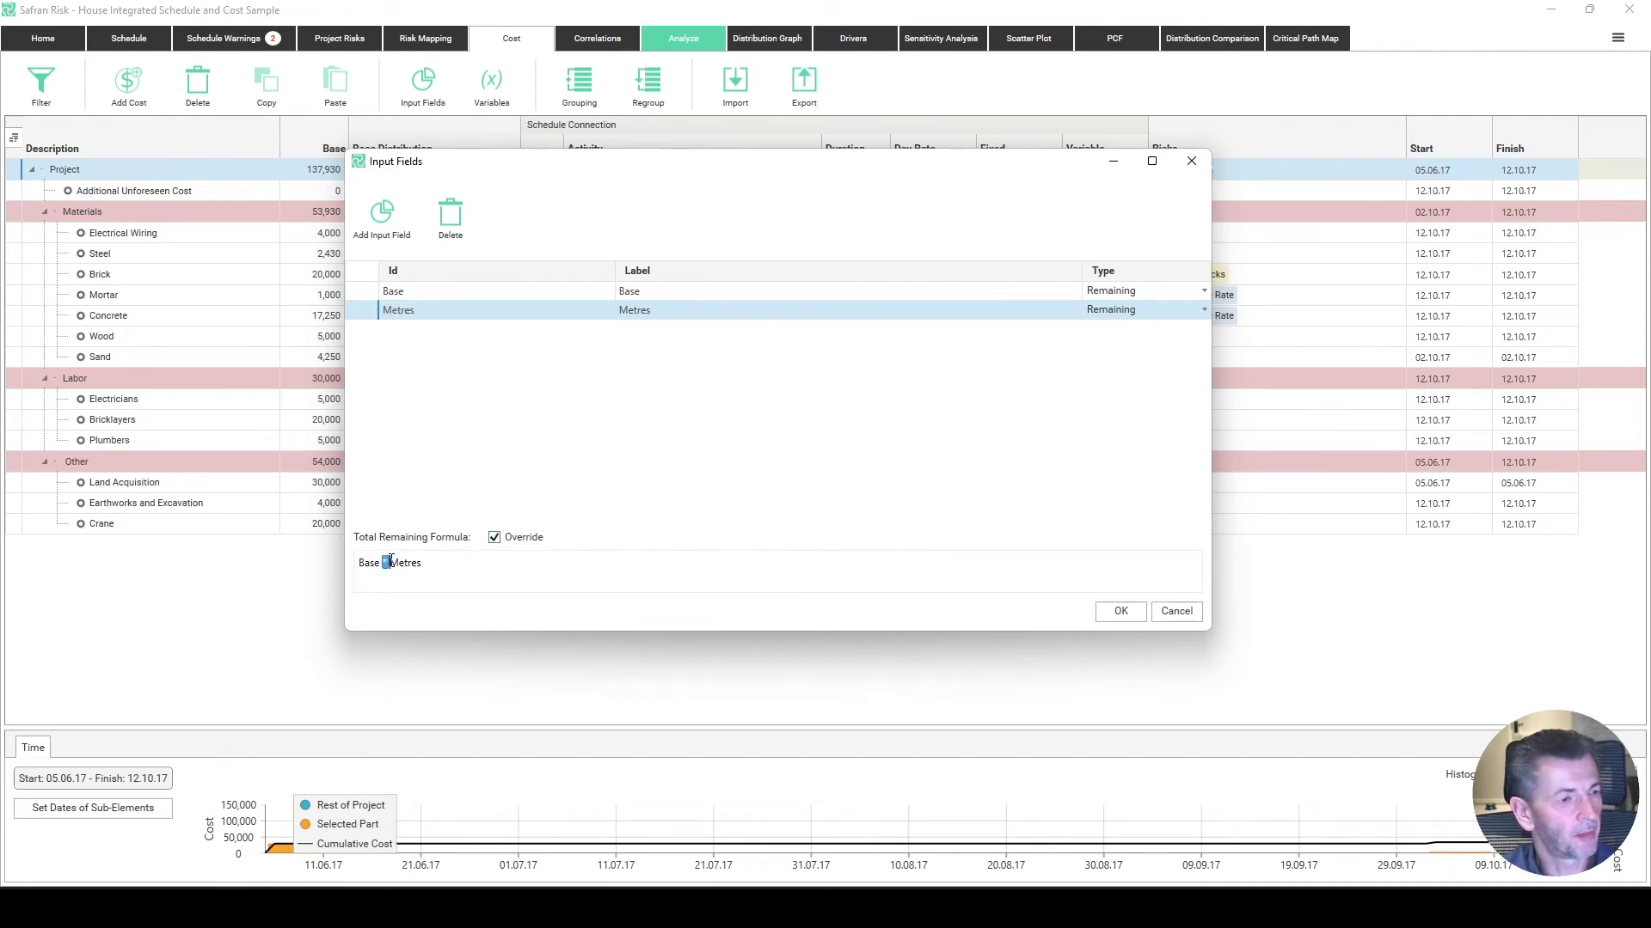
pyautogui.write('+')
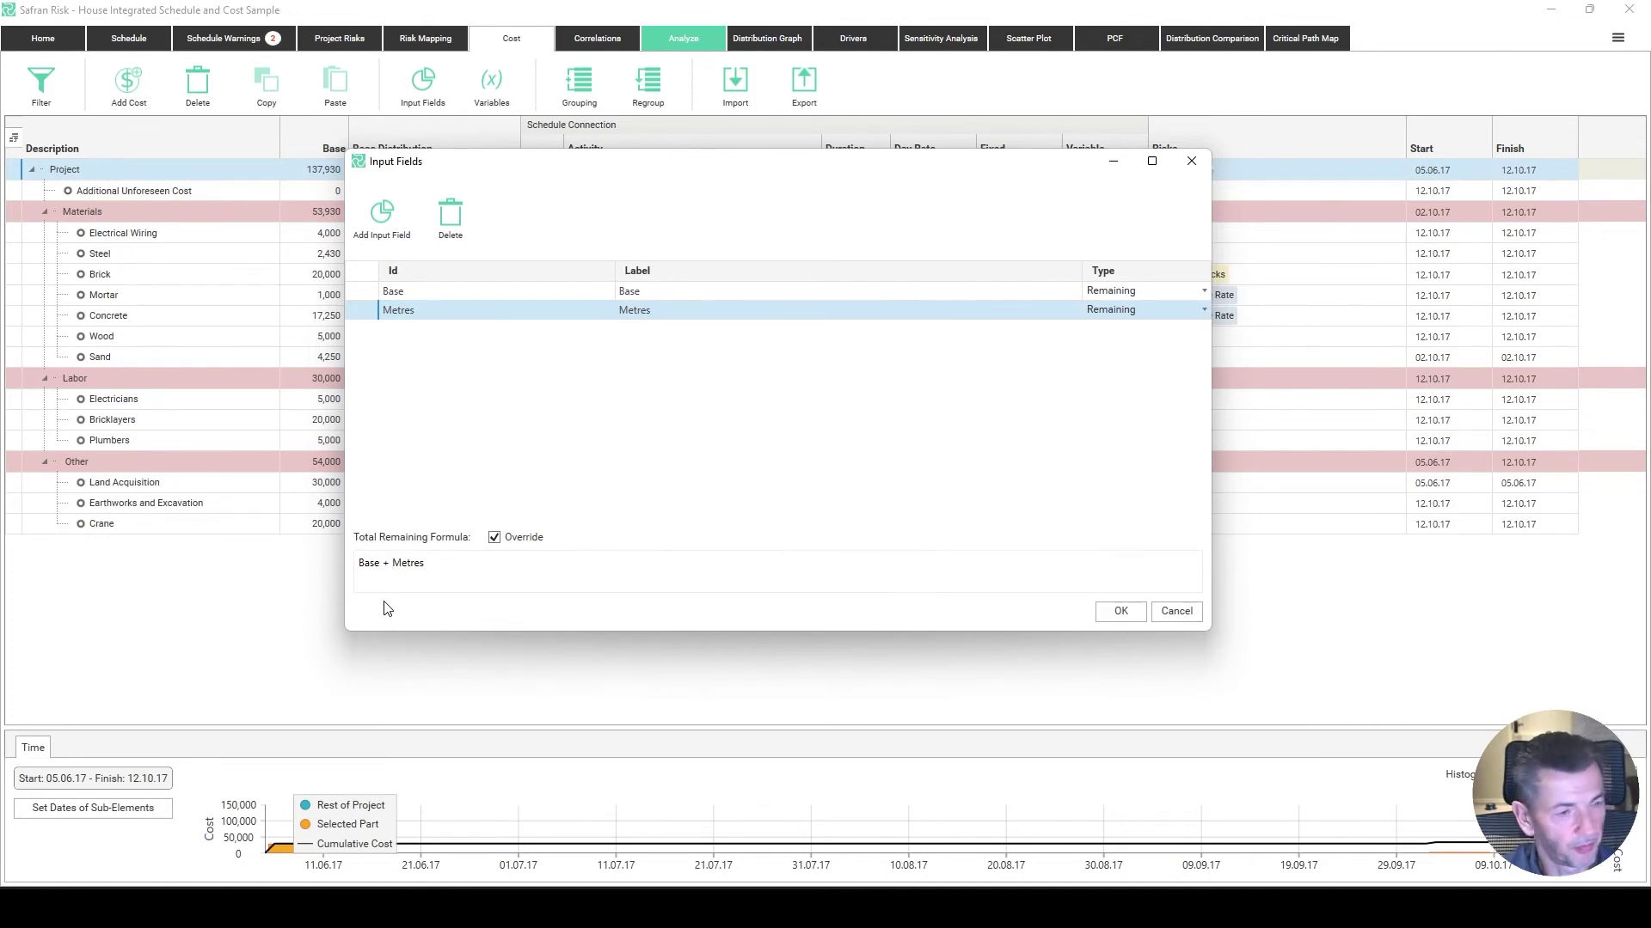
# Set the overridden total remaining formula to Base * Metres and apply the input field changes.
pyautogui.press('BackSpace')
pyautogui.press('BackSpace')
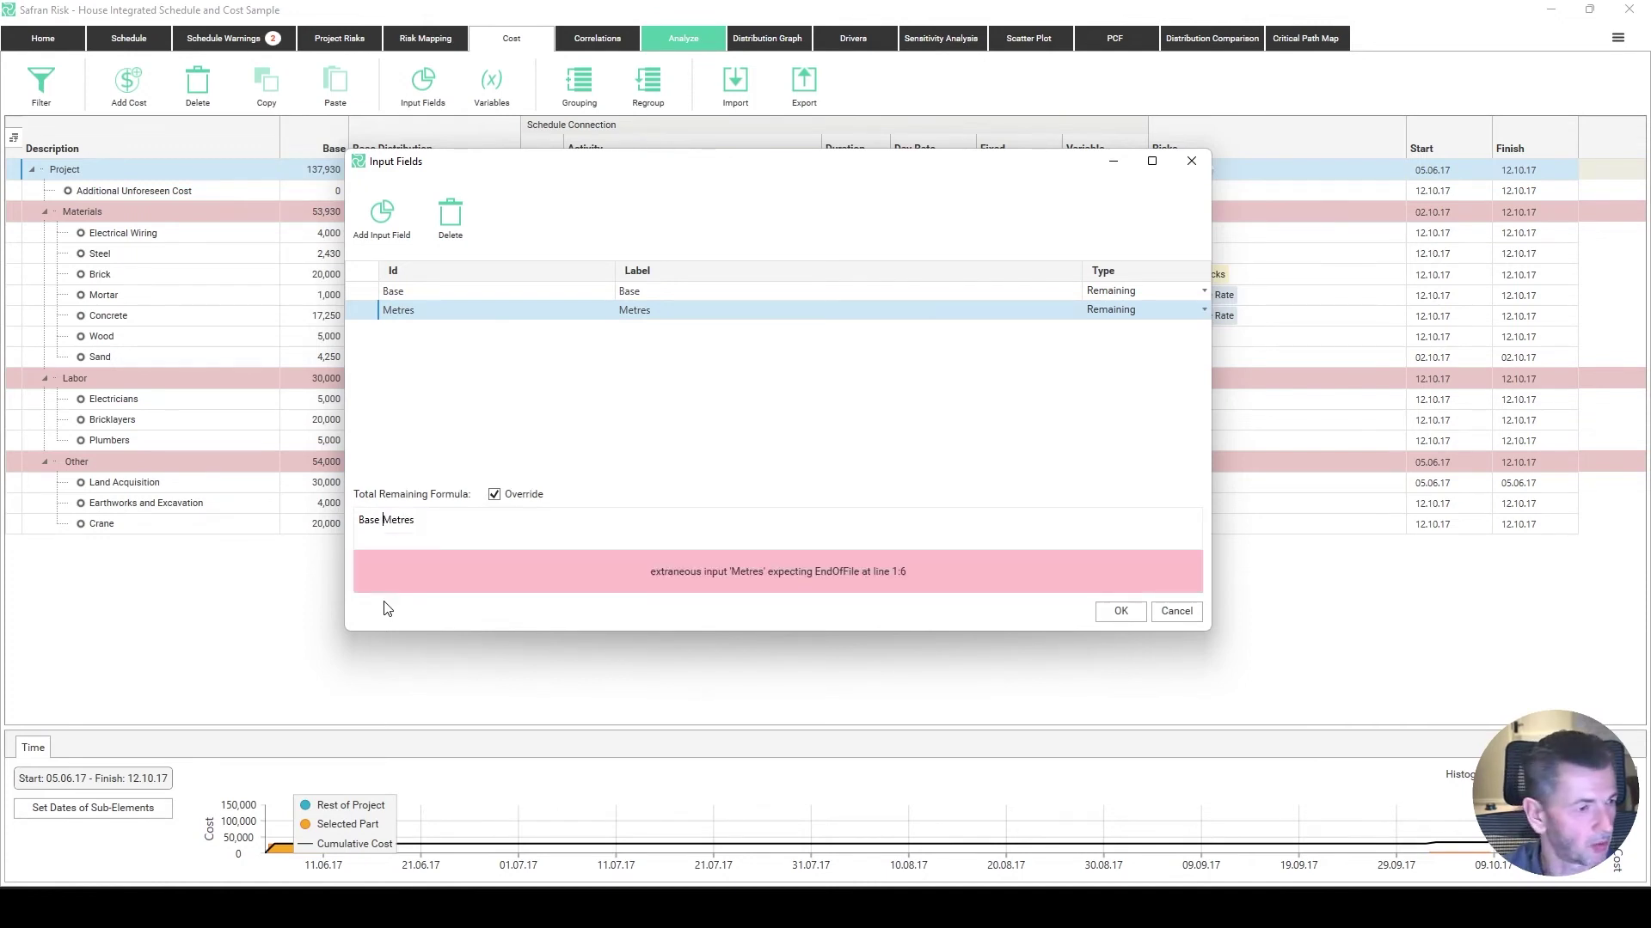
pyautogui.write('*')
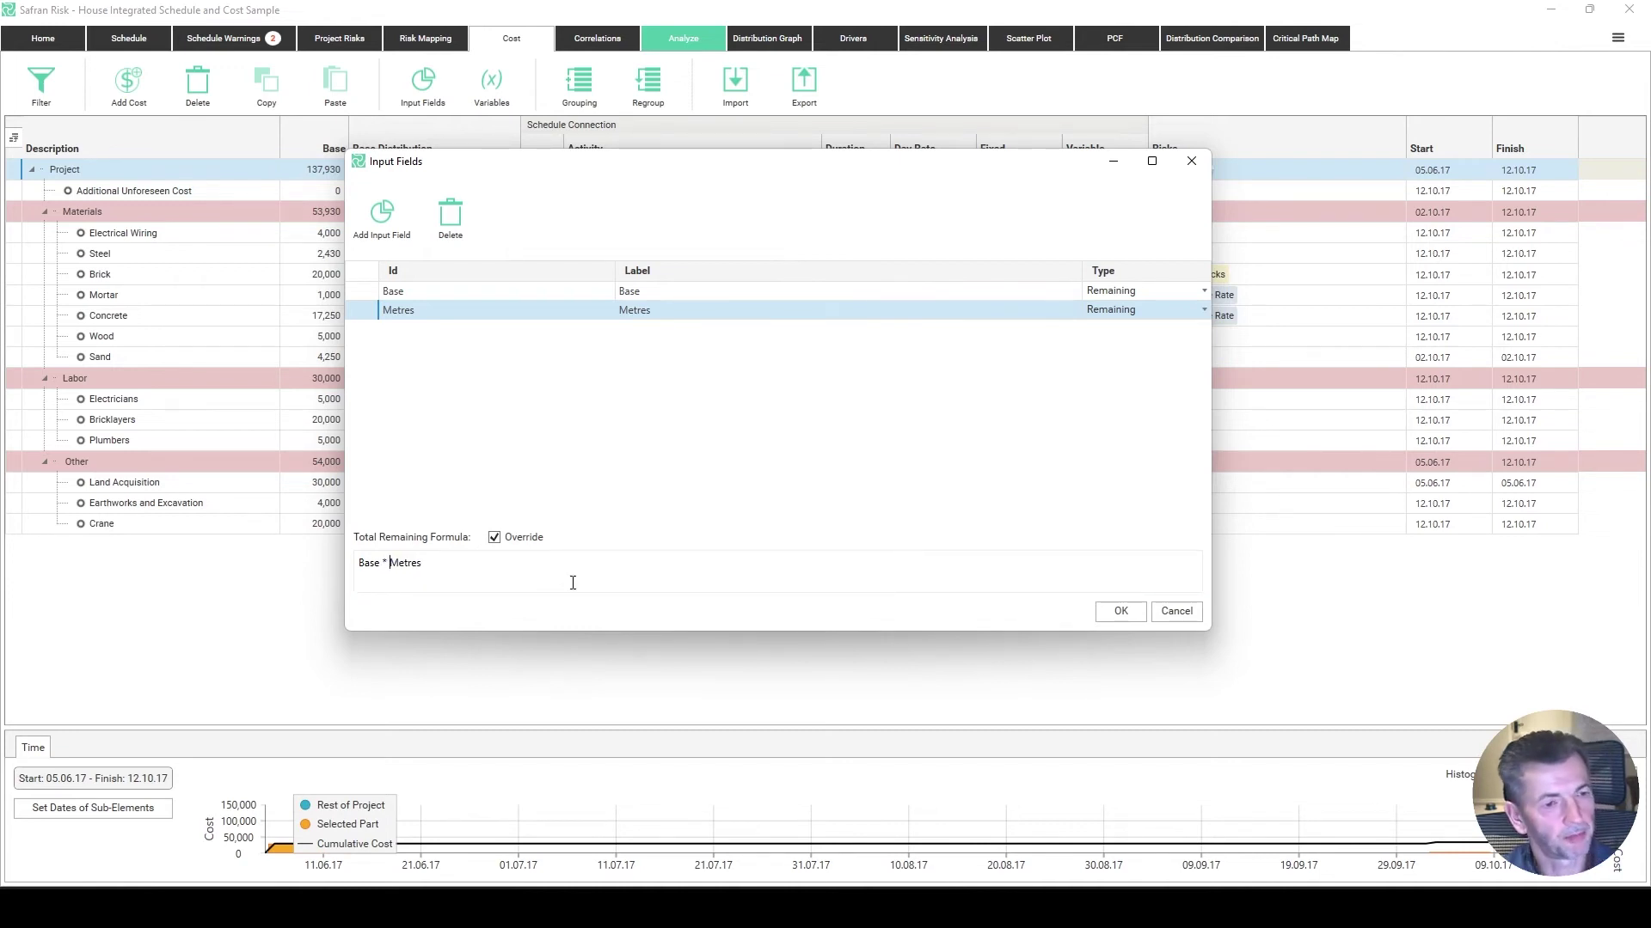
pyautogui.click(1120, 611)
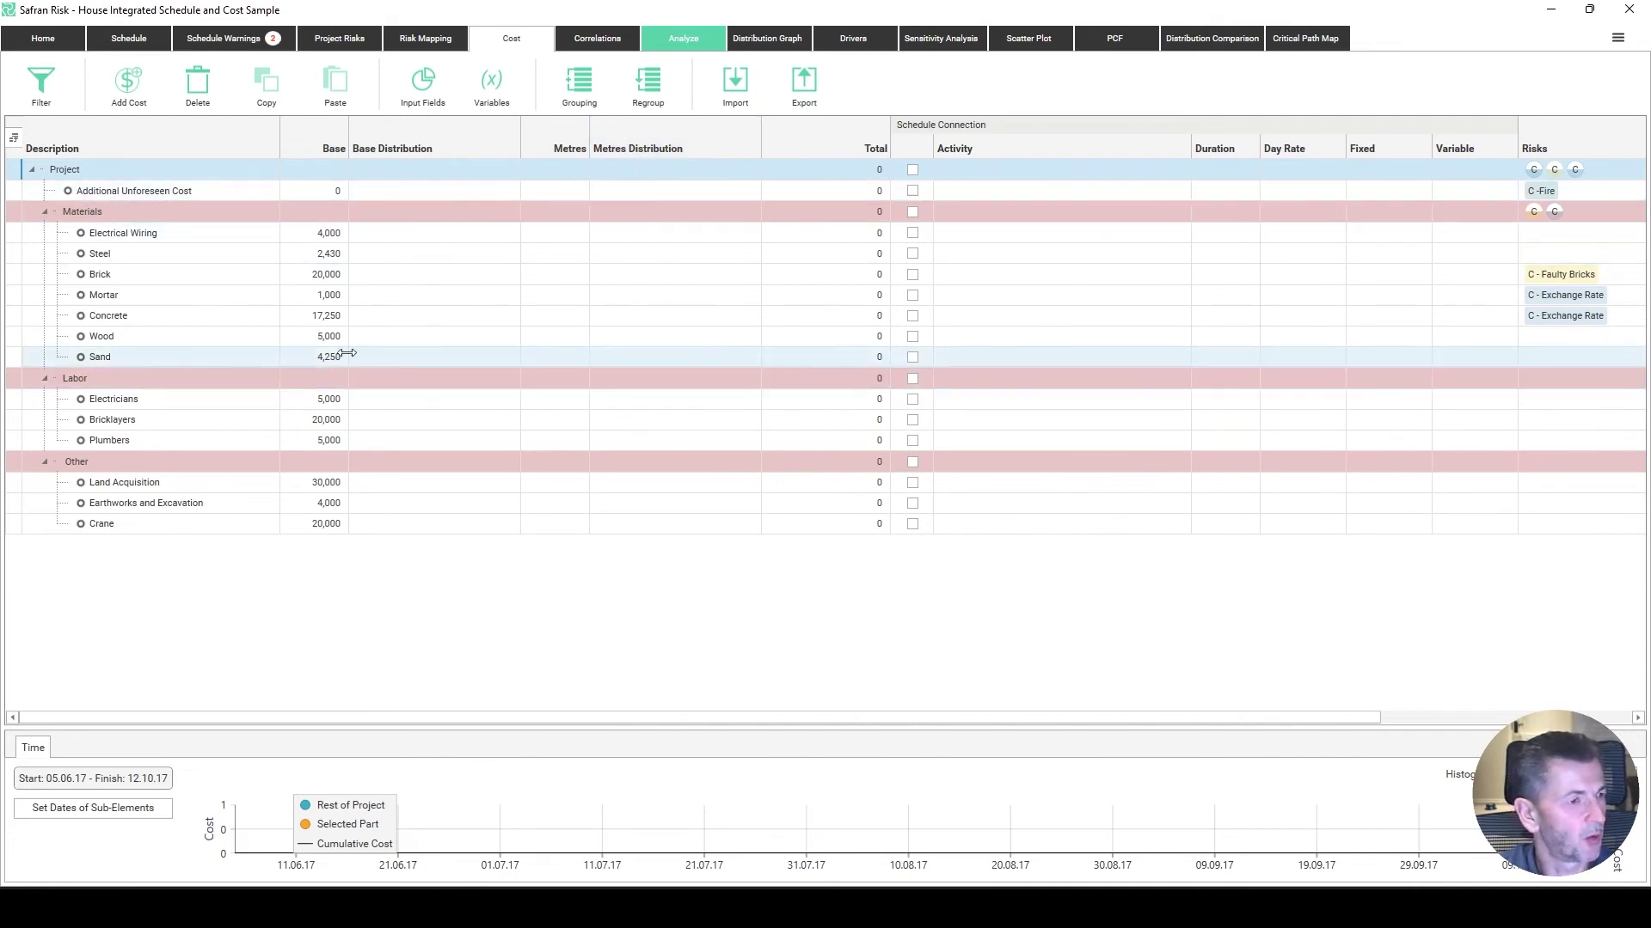
# Set the Metres value of the Electrical Wiring cost item to 10.
pyautogui.click(160, 233)
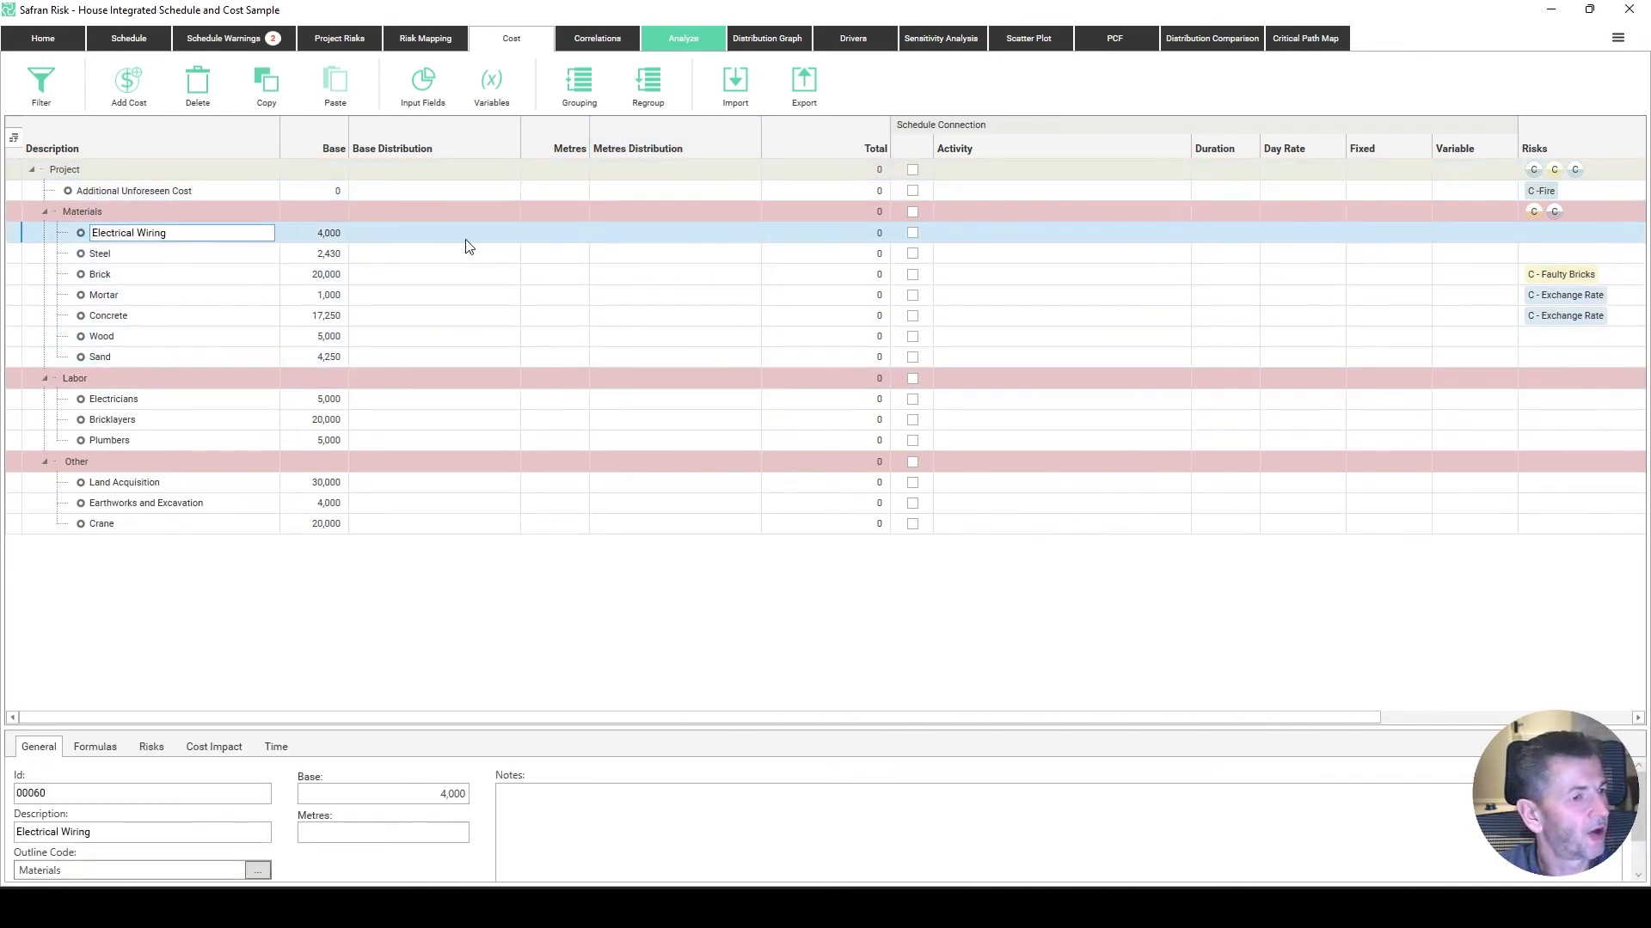
pyautogui.click(555, 241)
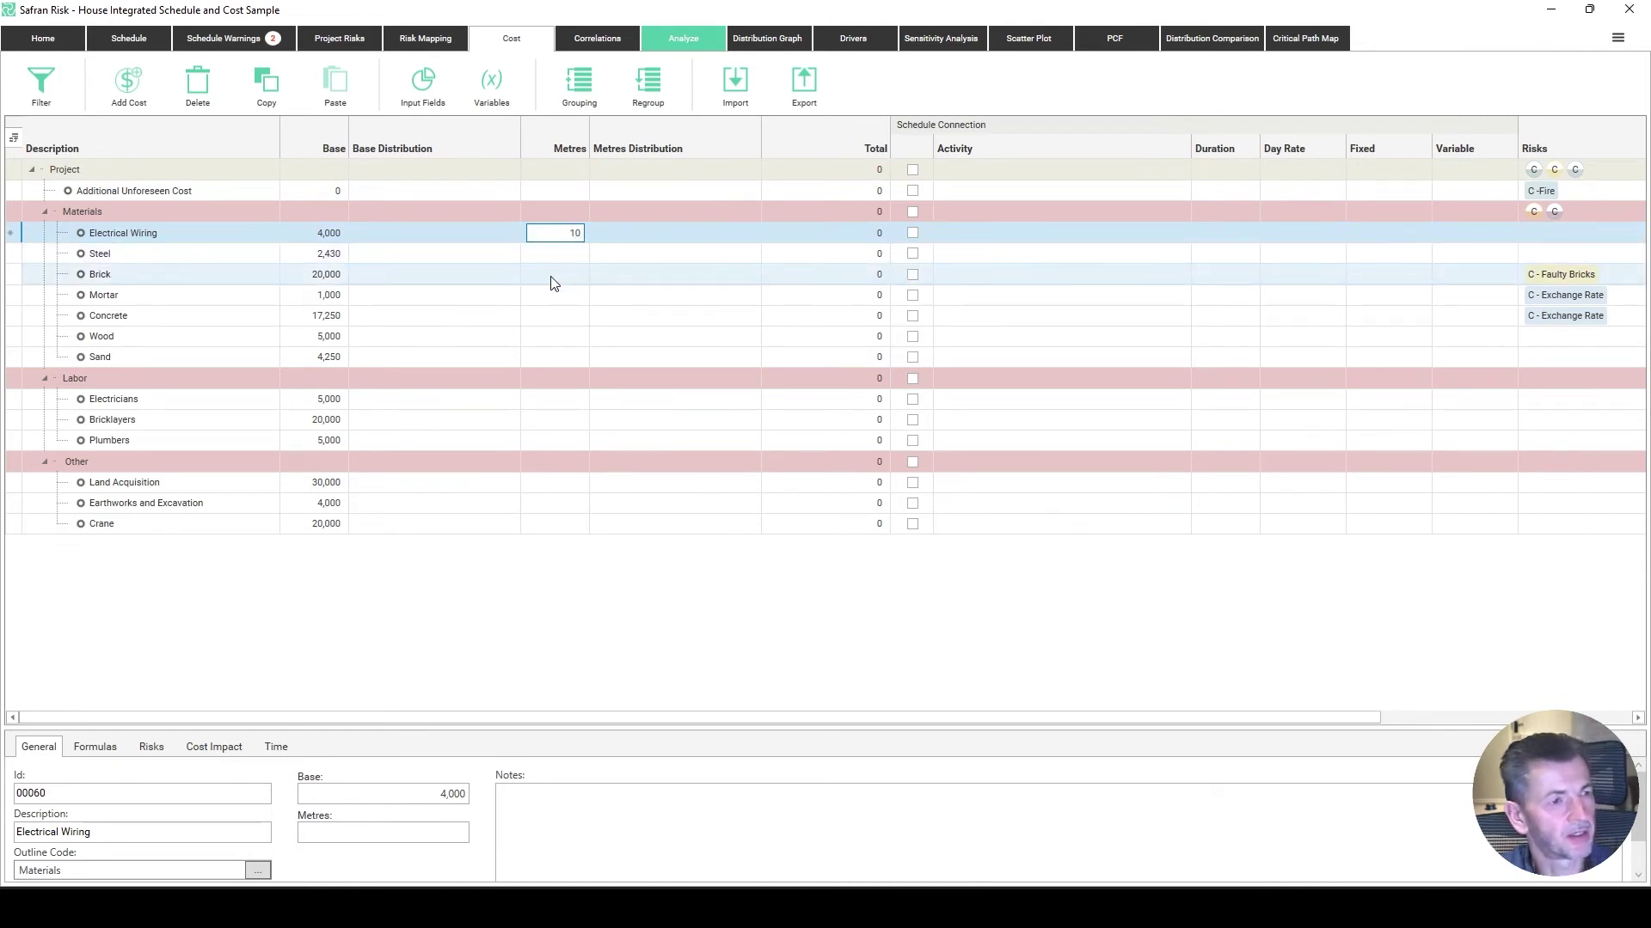
pyautogui.click(552, 275)
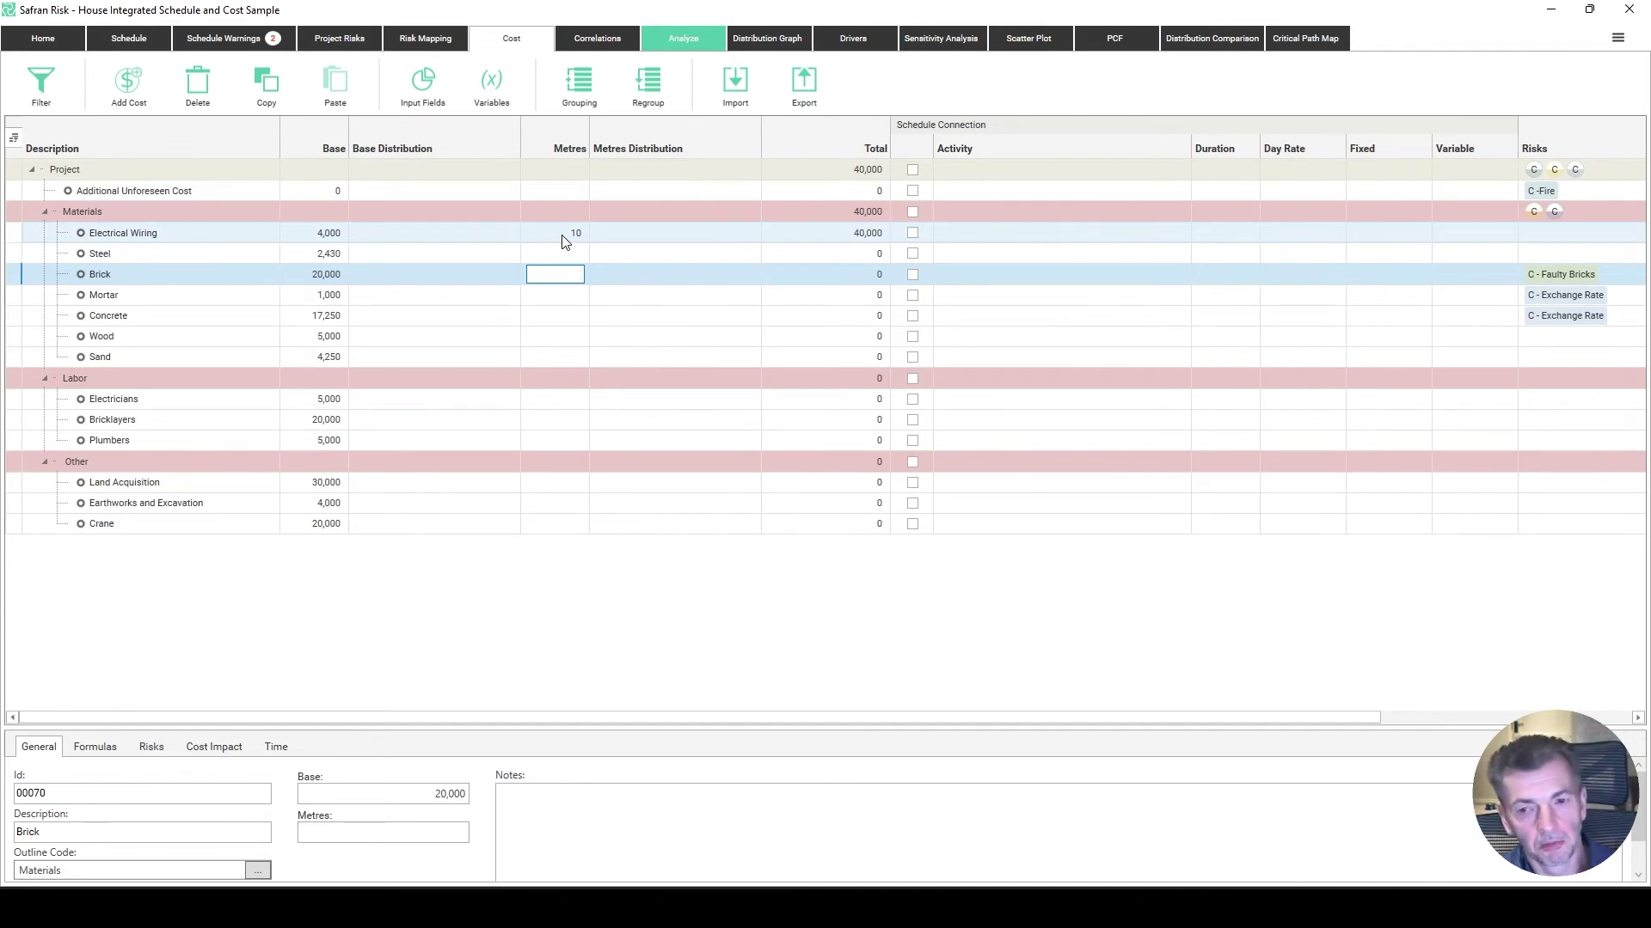
# Give the Electrical Wiring item's Metres a relative Triangle distribution with min 80%, likely 100% and max 150%.
pyautogui.click(635, 232)
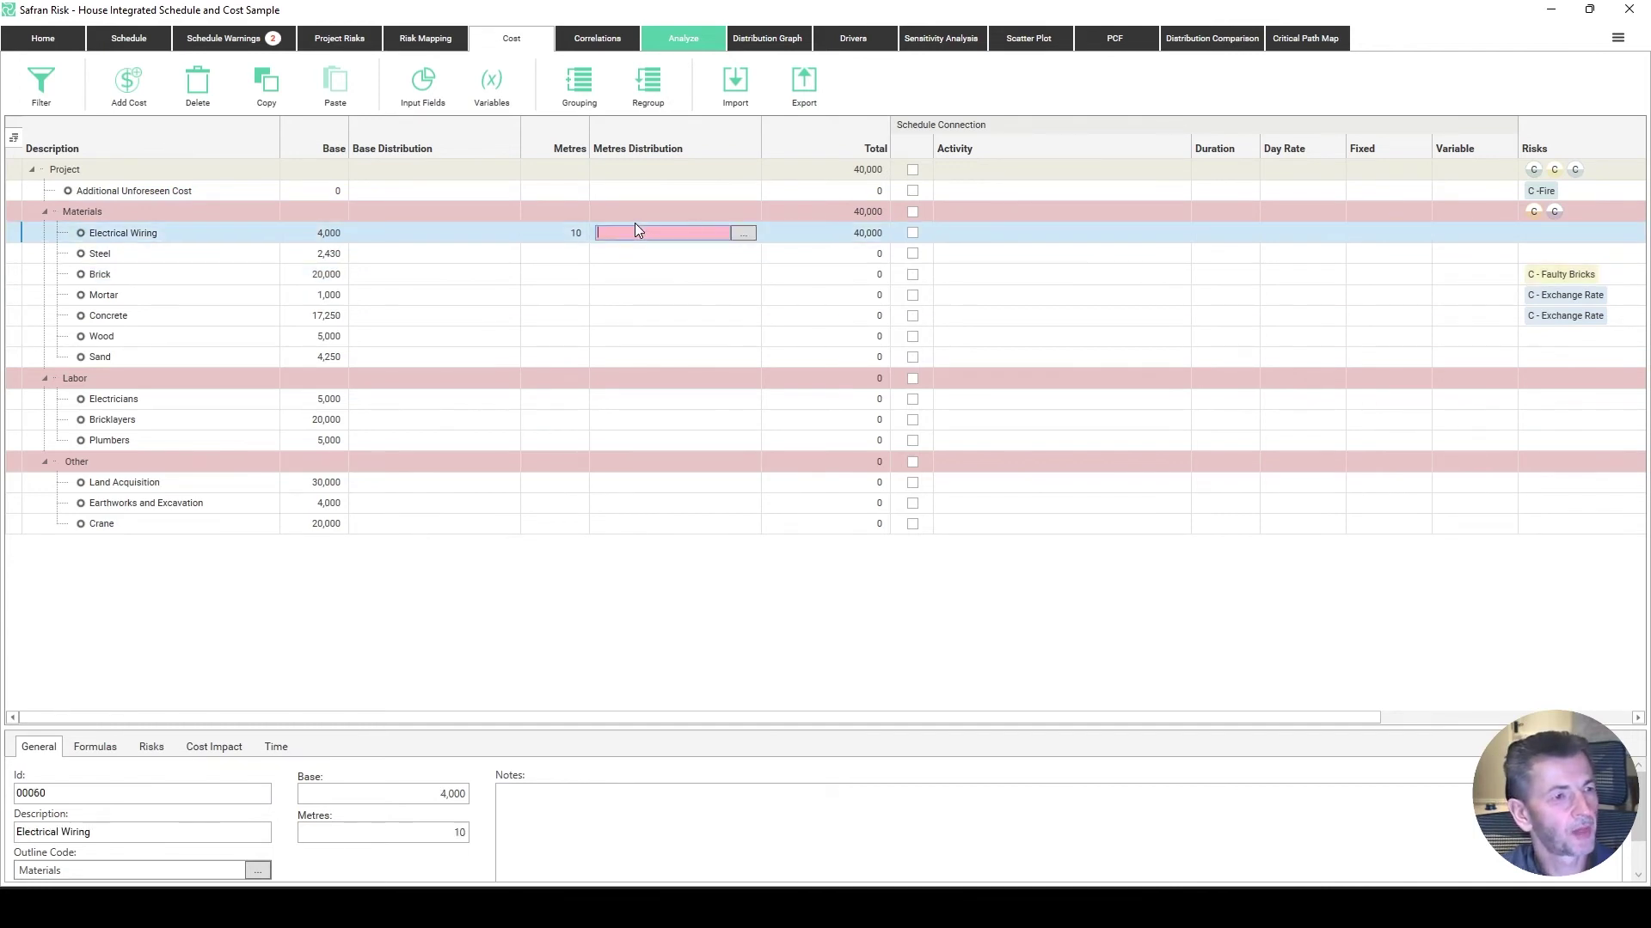
pyautogui.click(745, 233)
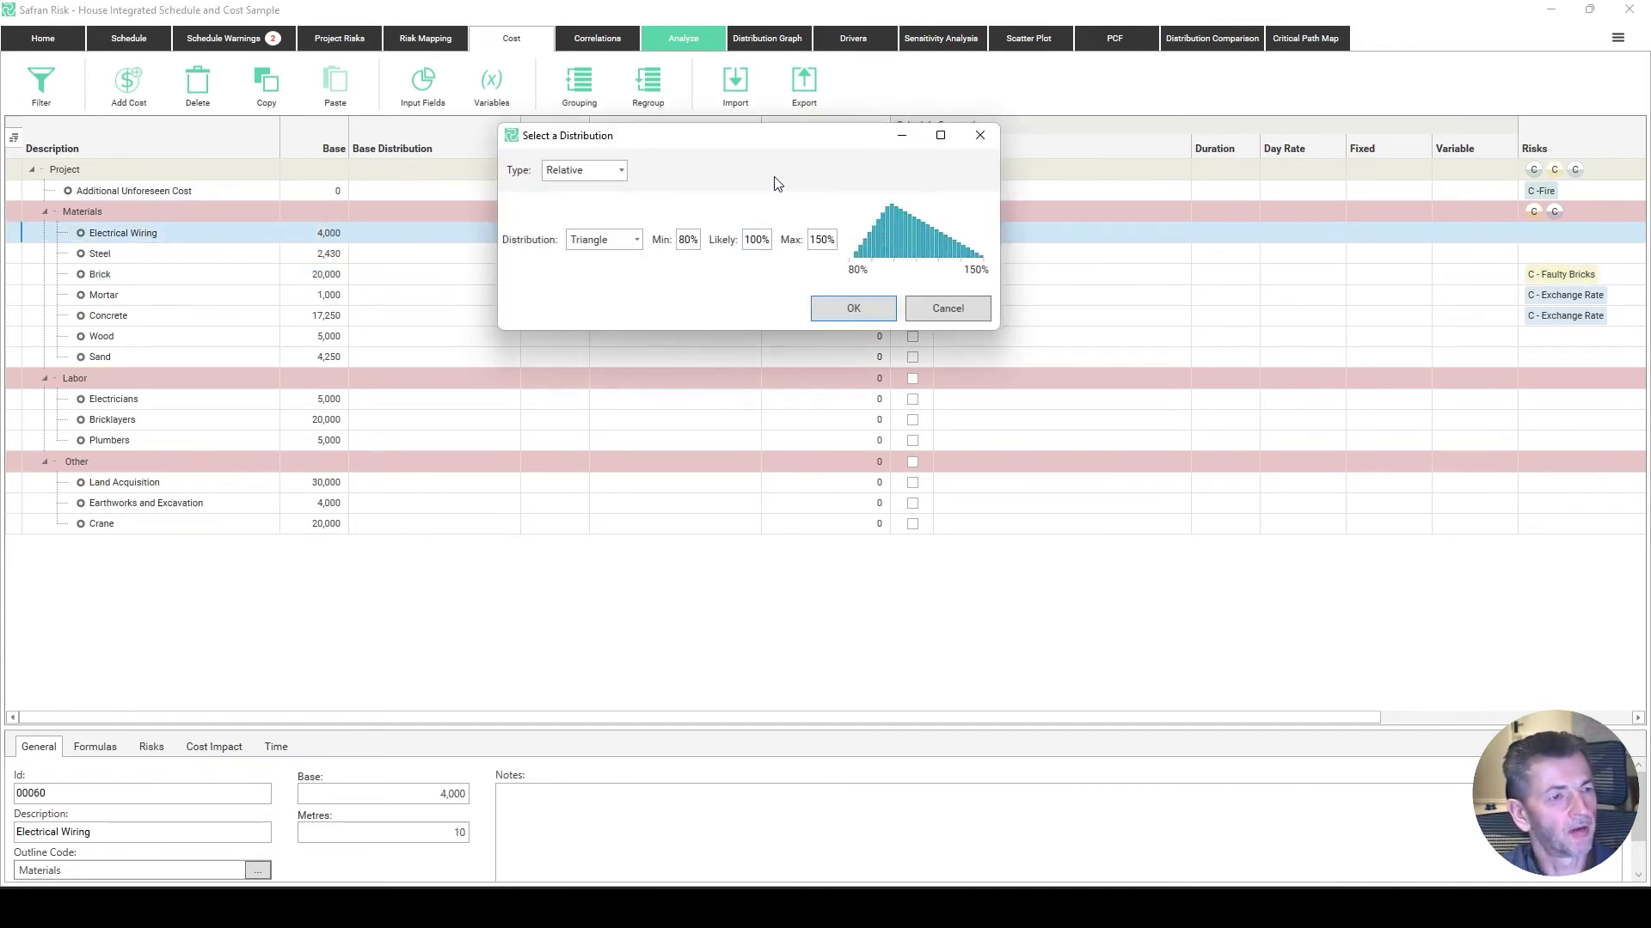
pyautogui.moveTo(778, 148); pyautogui.dragTo(825, 335)
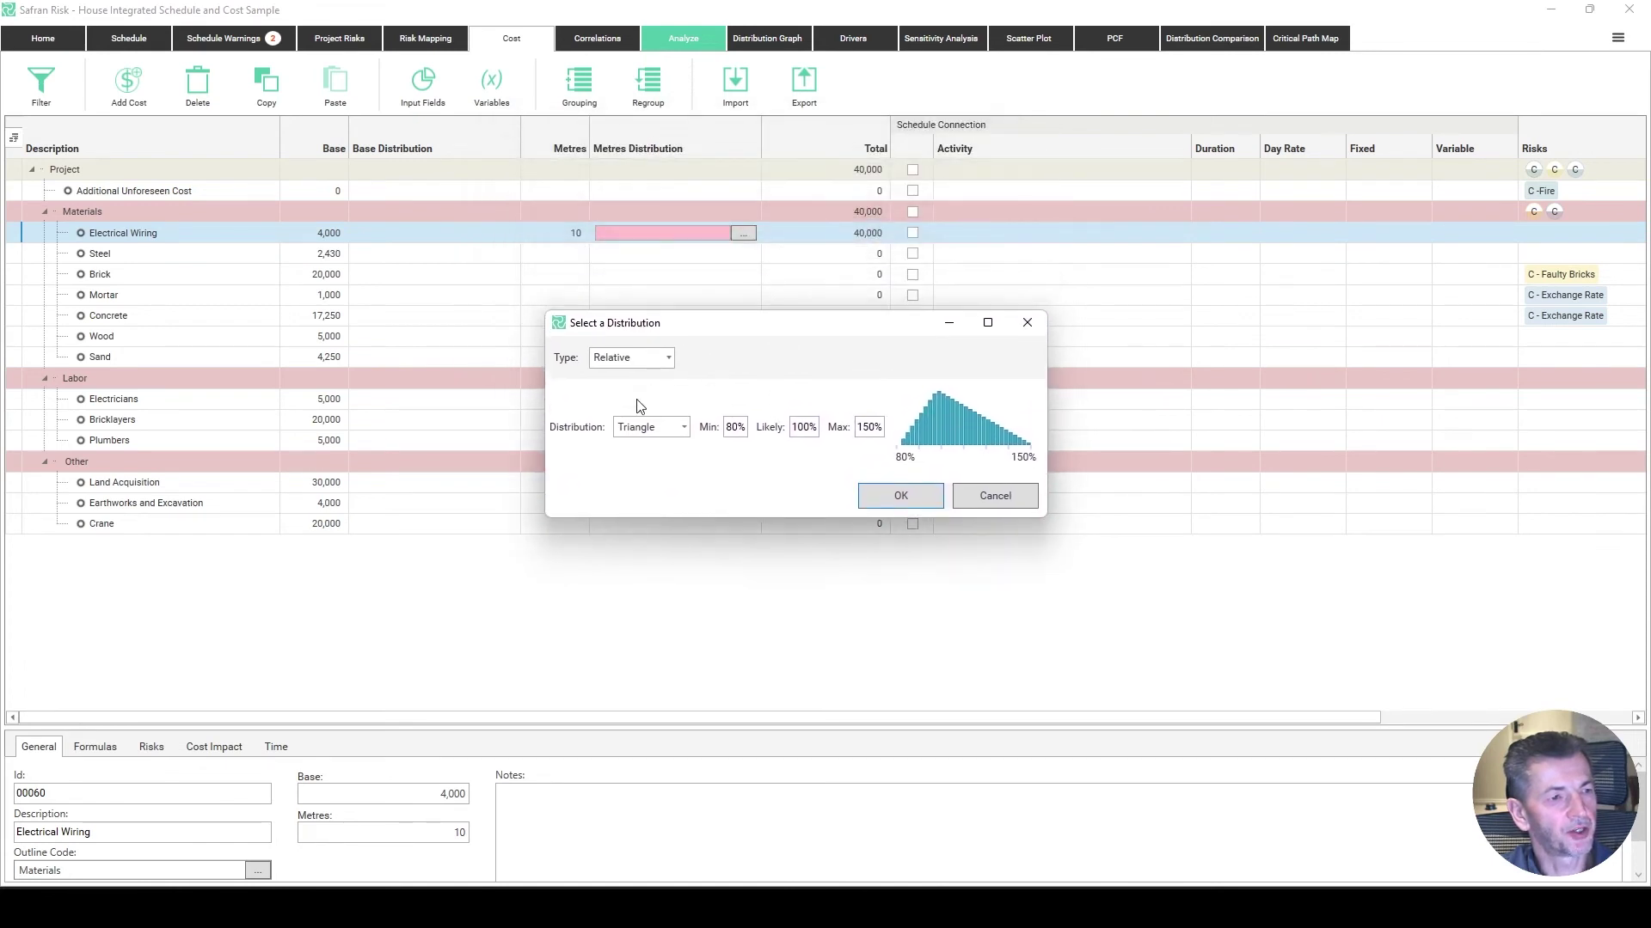
pyautogui.click(667, 357)
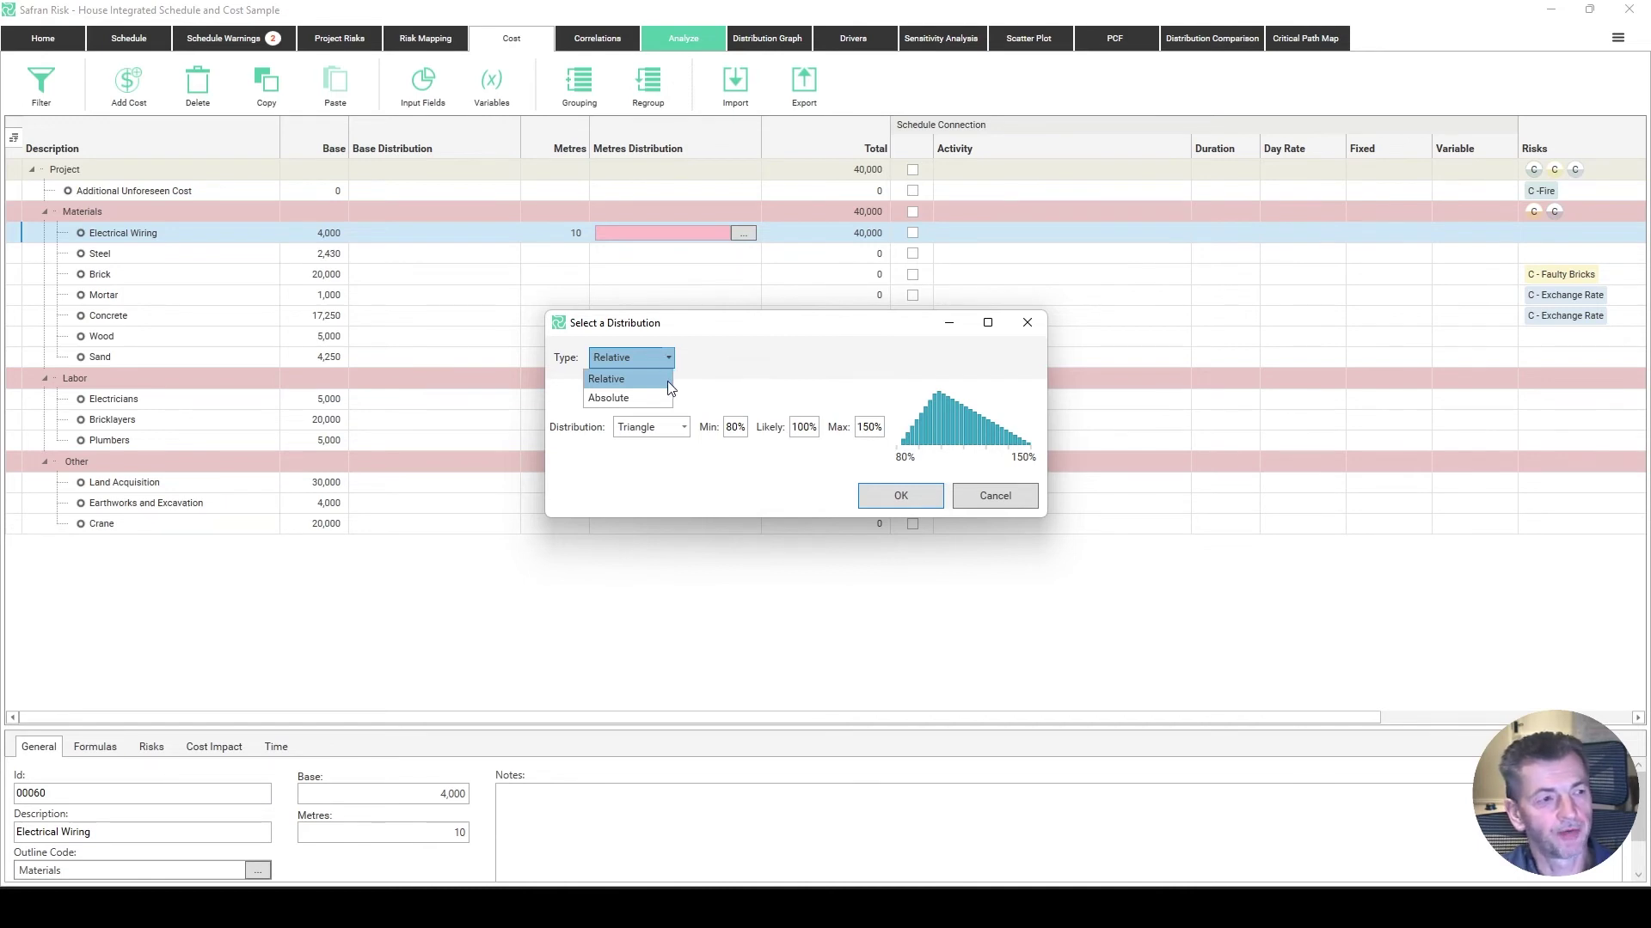
pyautogui.click(668, 379)
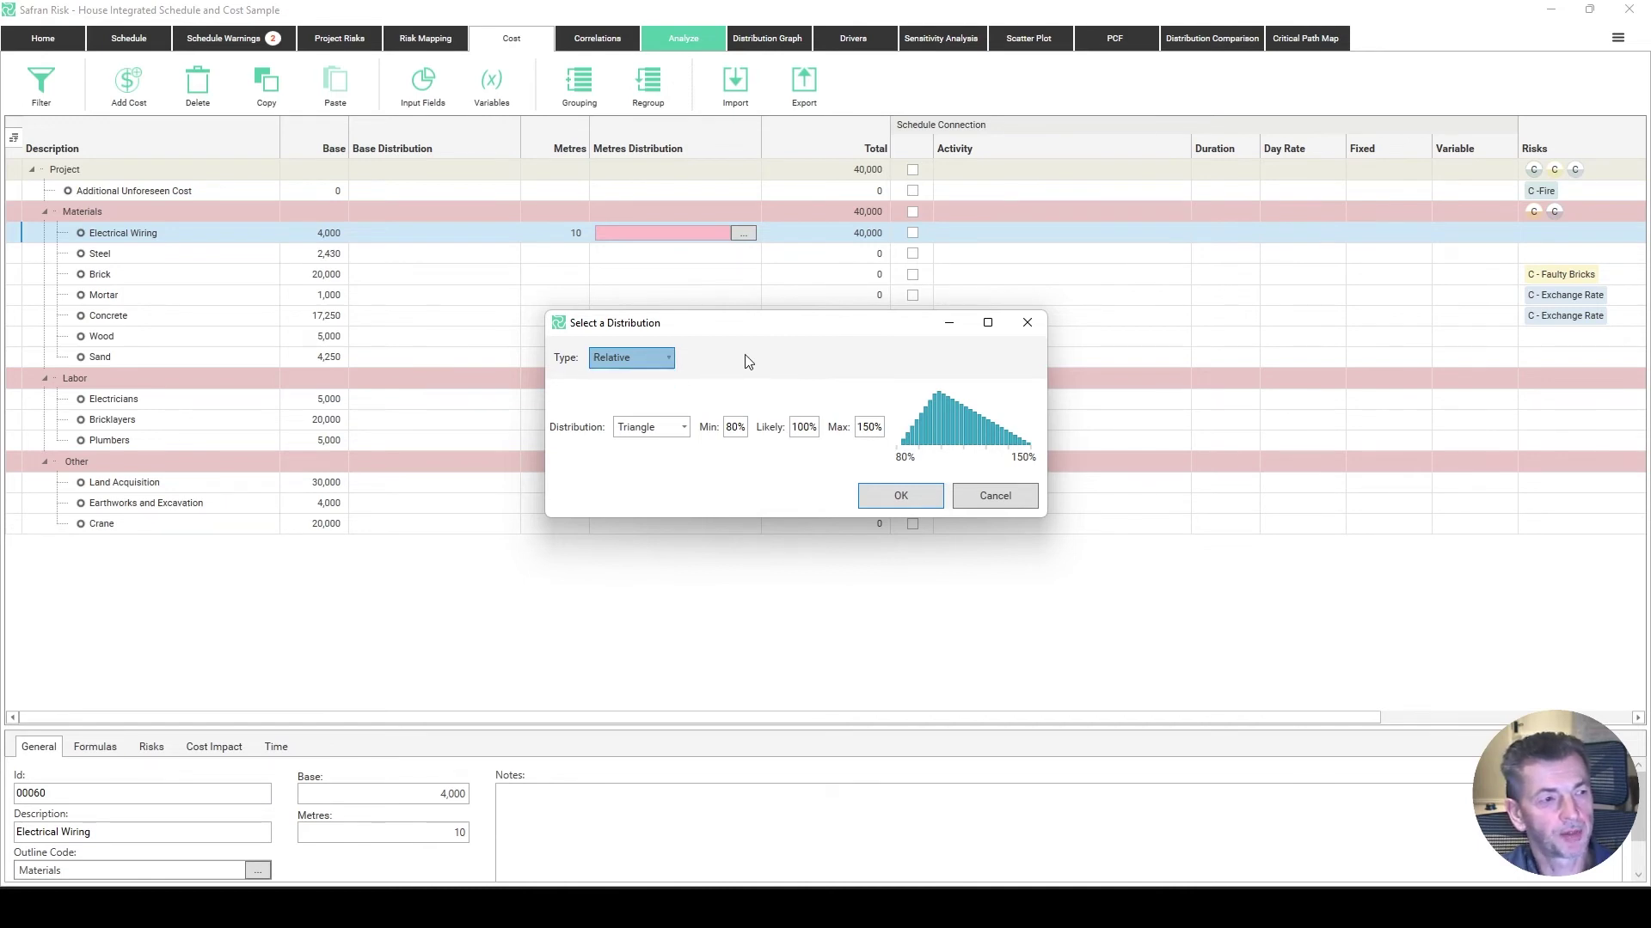
pyautogui.click(896, 496)
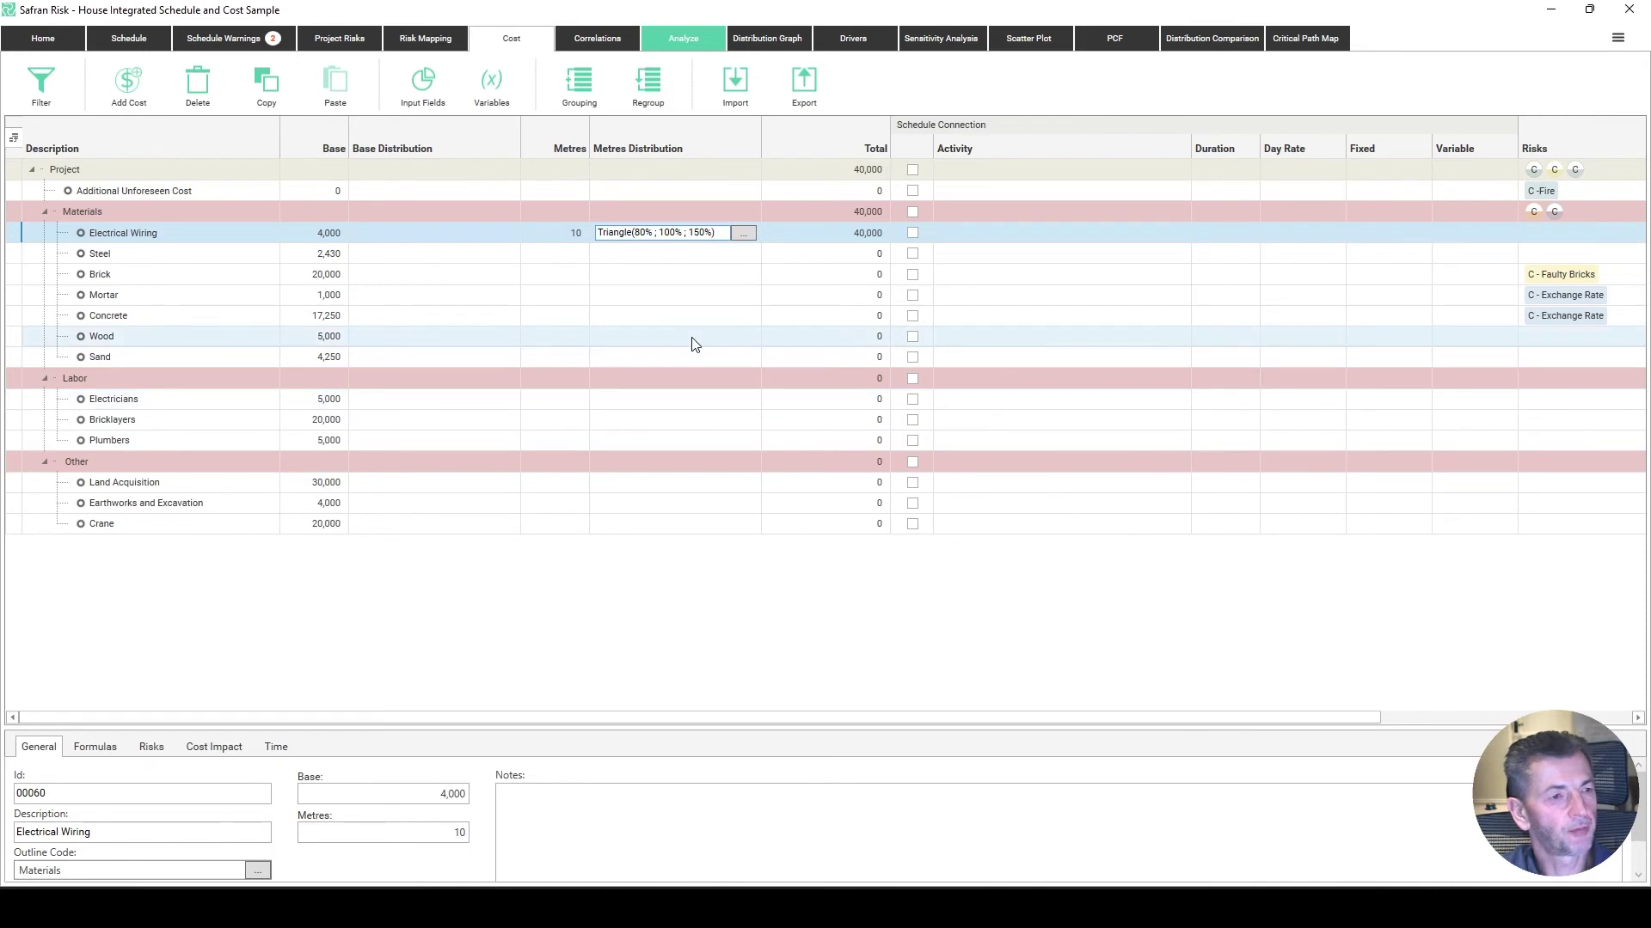
pyautogui.click(686, 315)
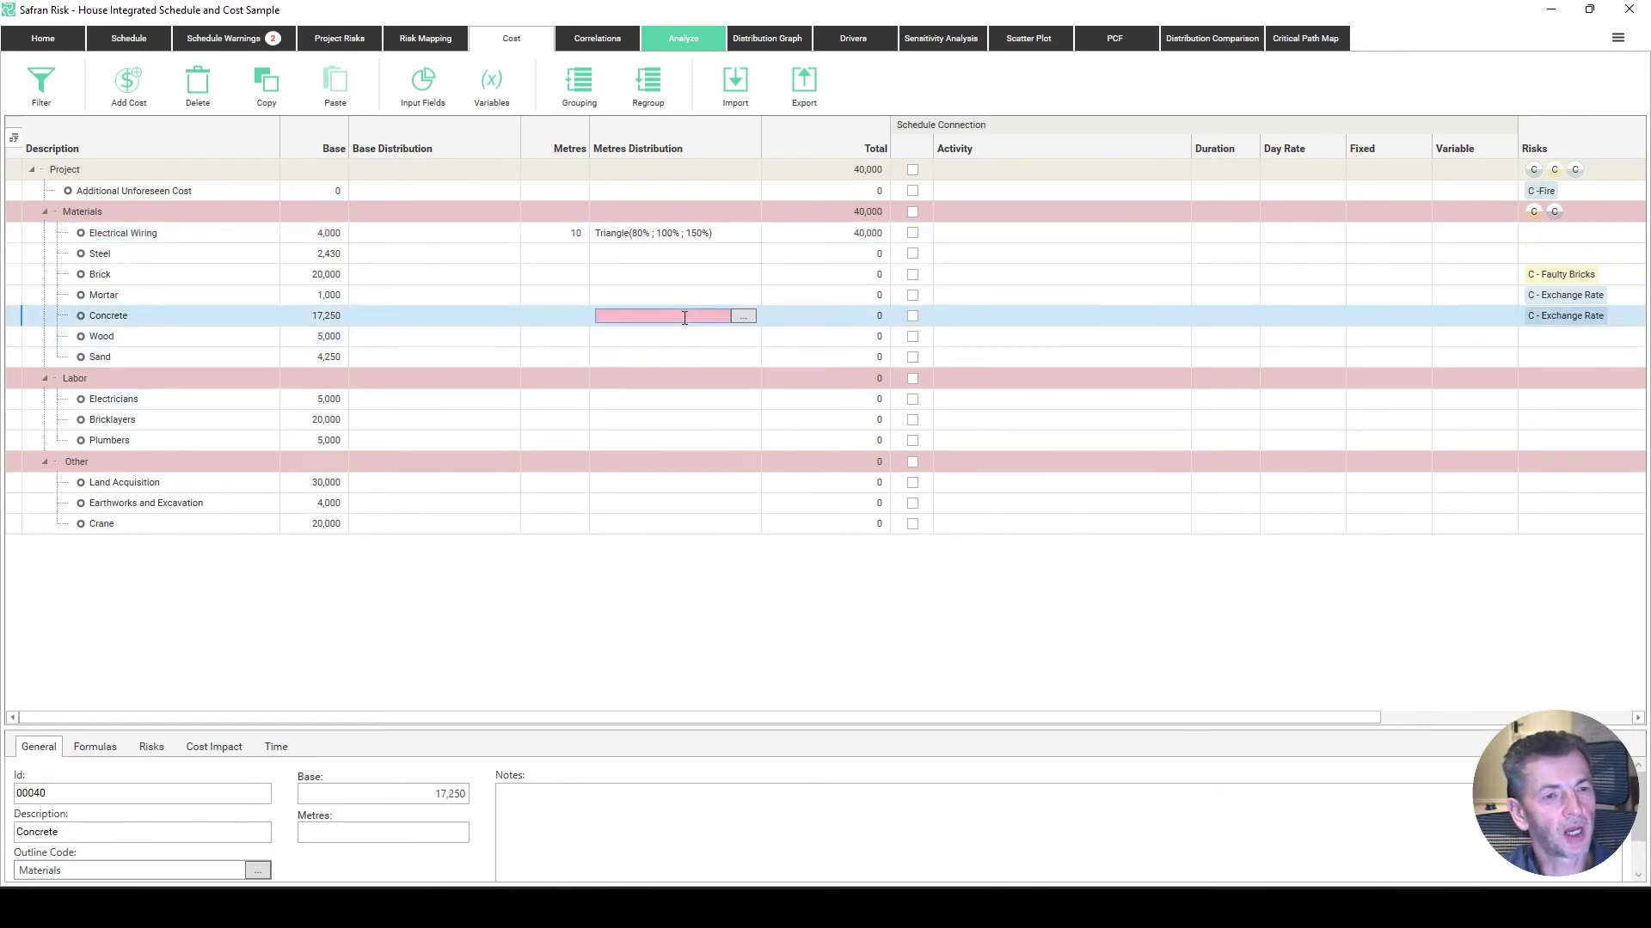
# Enable step-through for the 1000-iteration risk analysis, run it, and display the cost sheet during the first iteration.
pyautogui.click(688, 40)
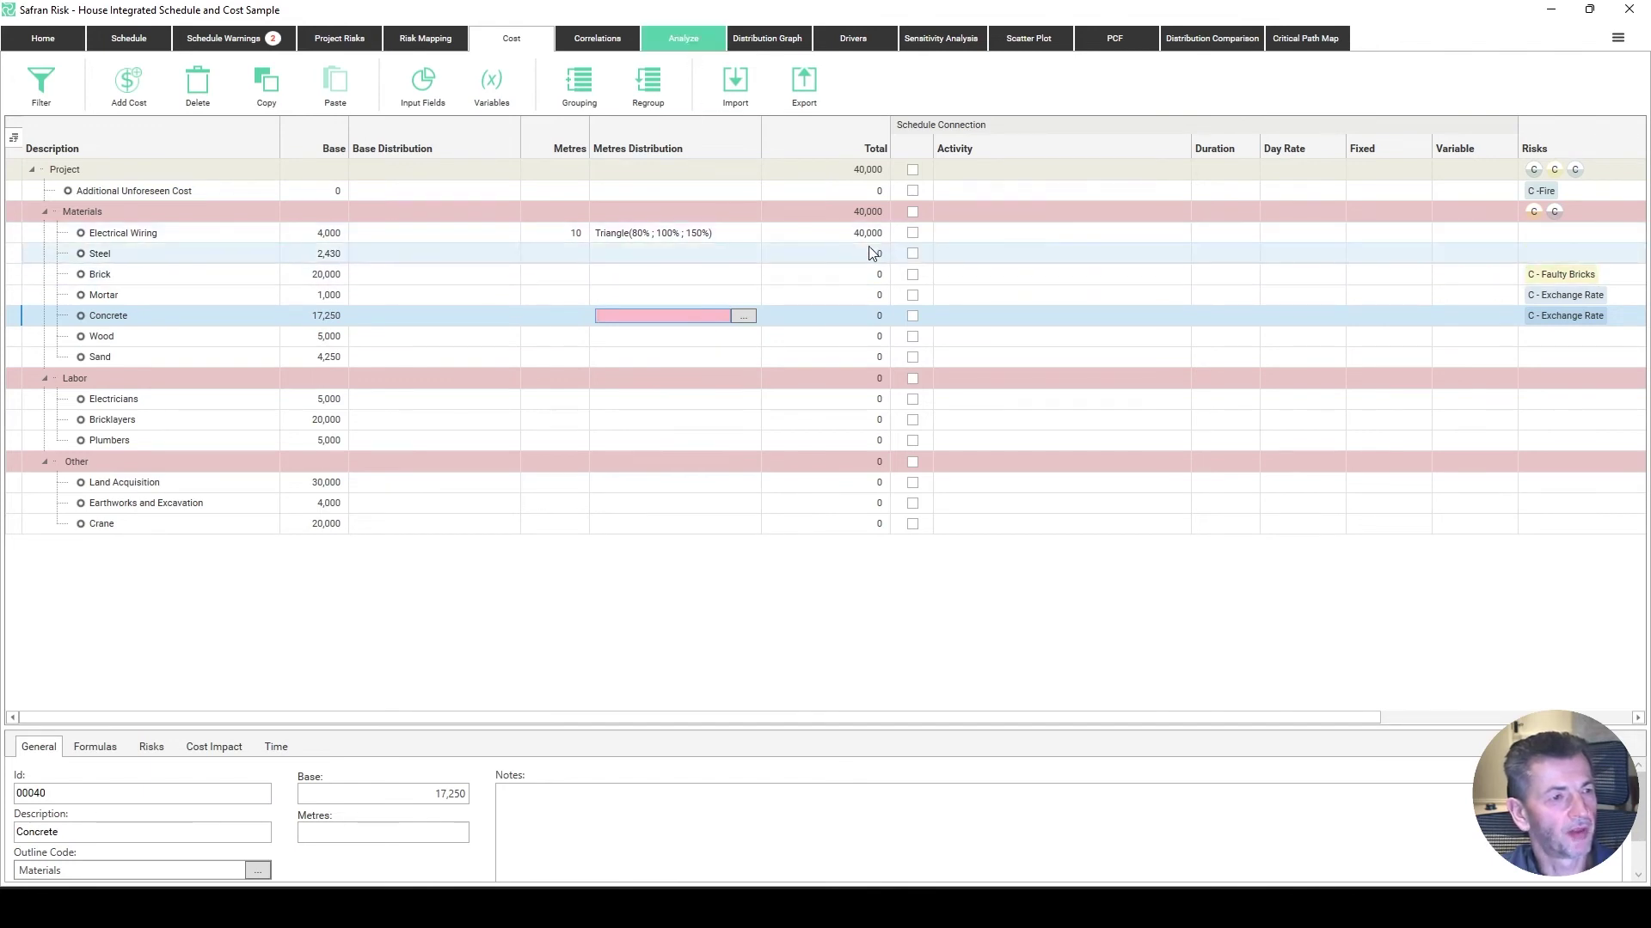
pyautogui.click(676, 47)
pyautogui.click(577, 309)
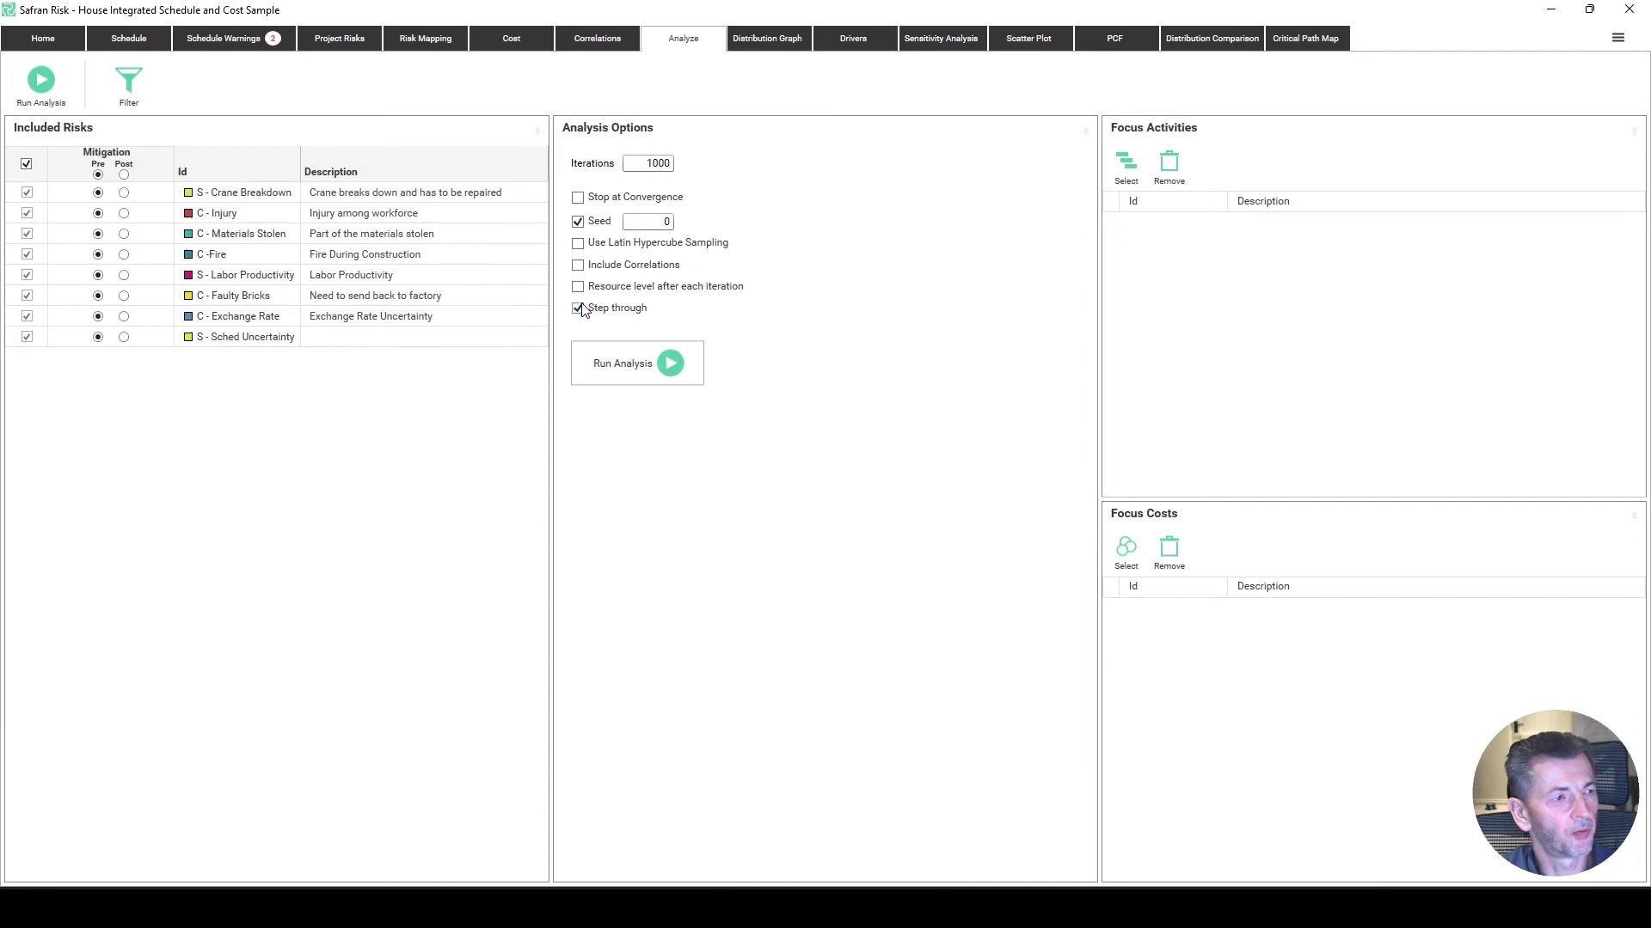
pyautogui.click(647, 365)
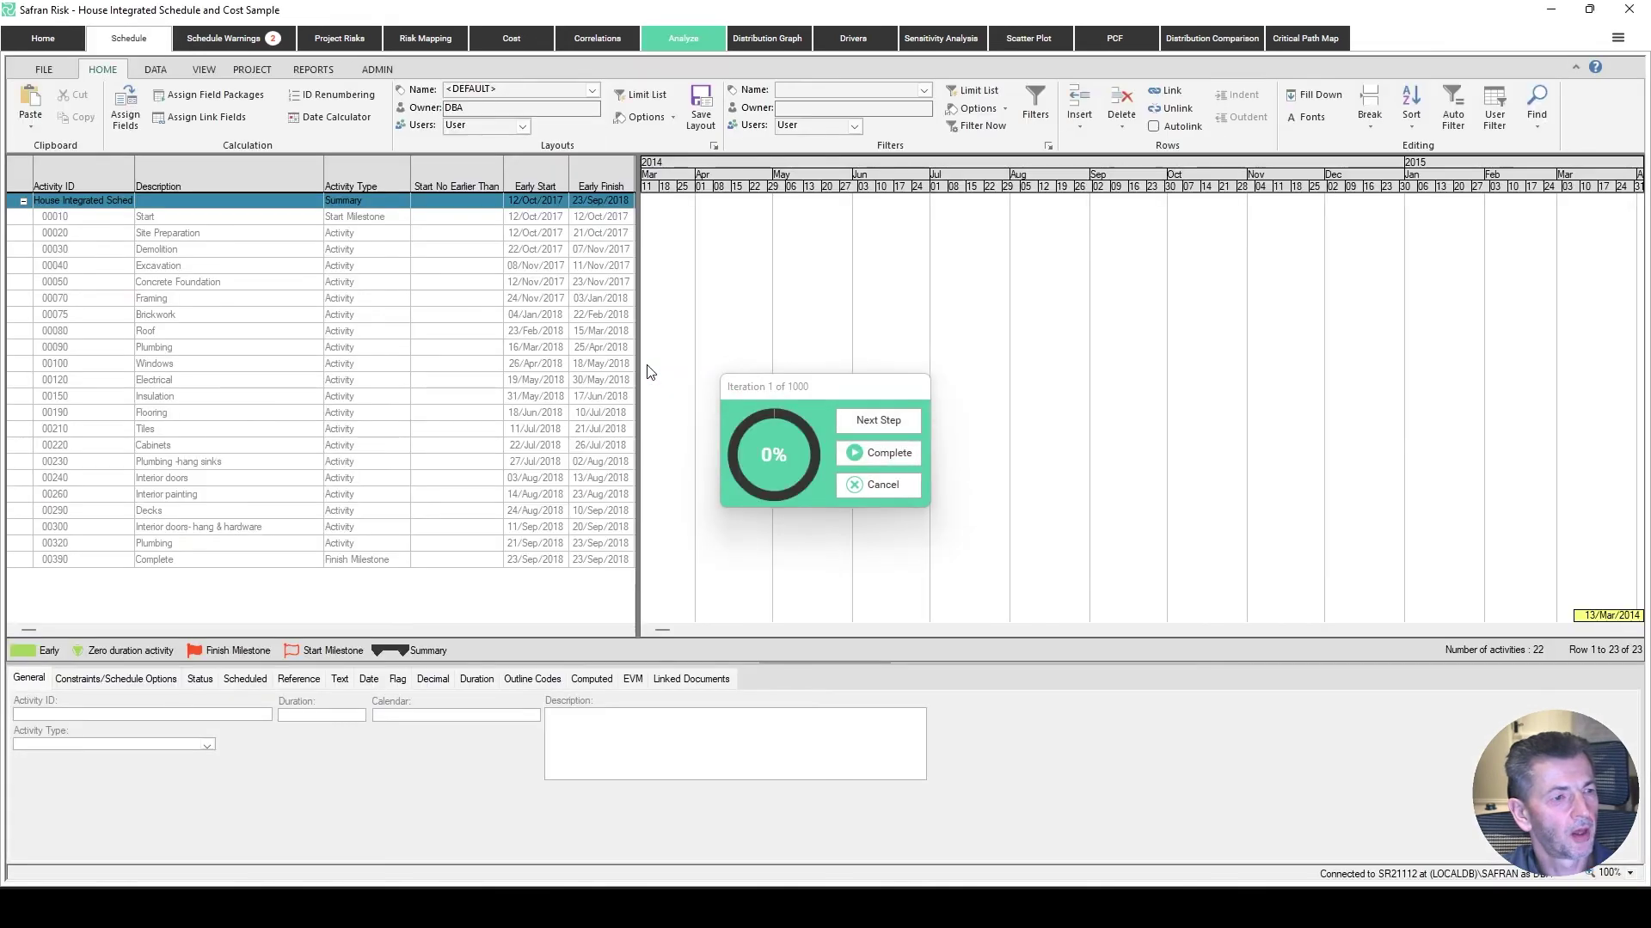
pyautogui.click(512, 39)
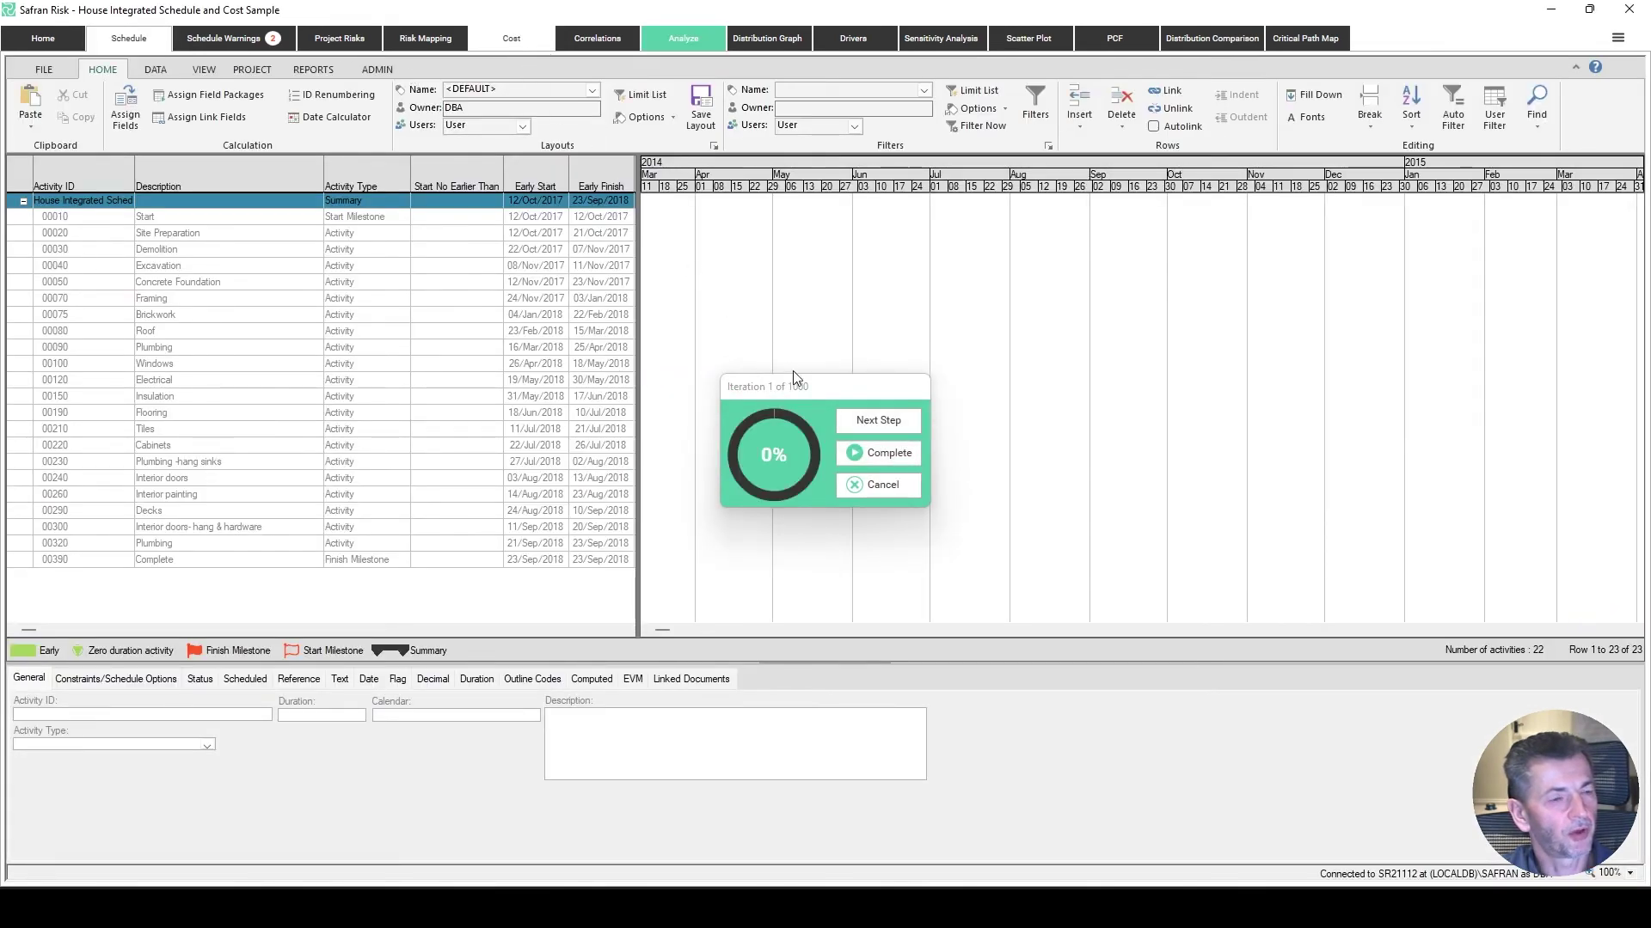
pyautogui.moveTo(806, 387); pyautogui.dragTo(769, 391)
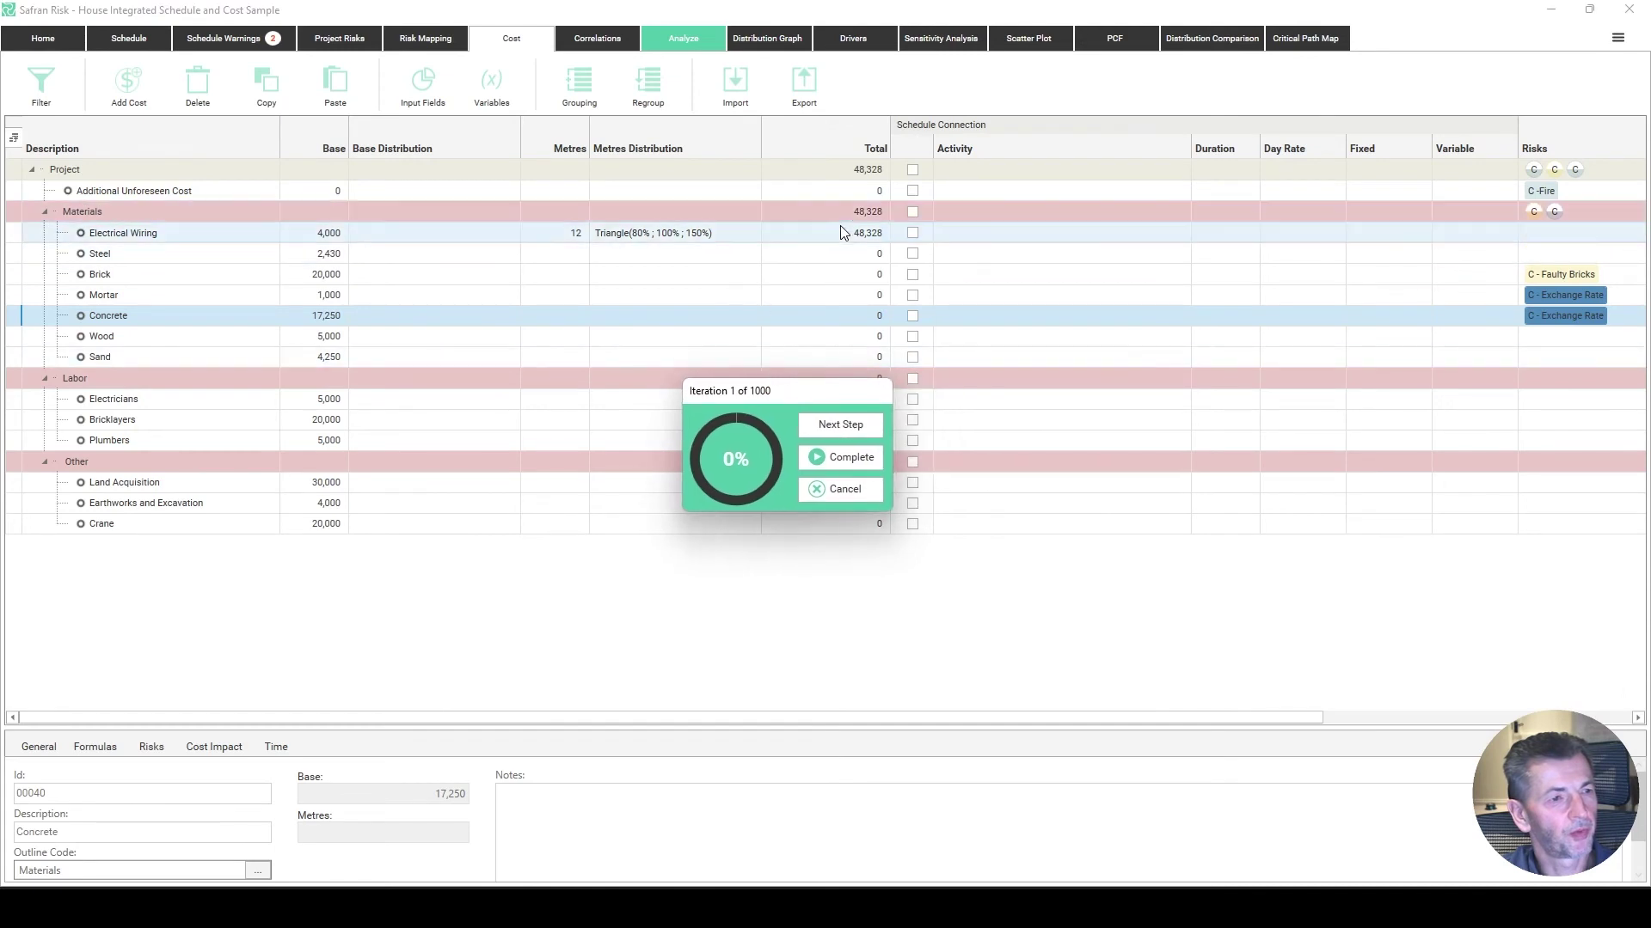
# Advance the analysis one iteration at a time to examine how the Electrical Wiring metres and total cost vary.
pyautogui.click(848, 425)
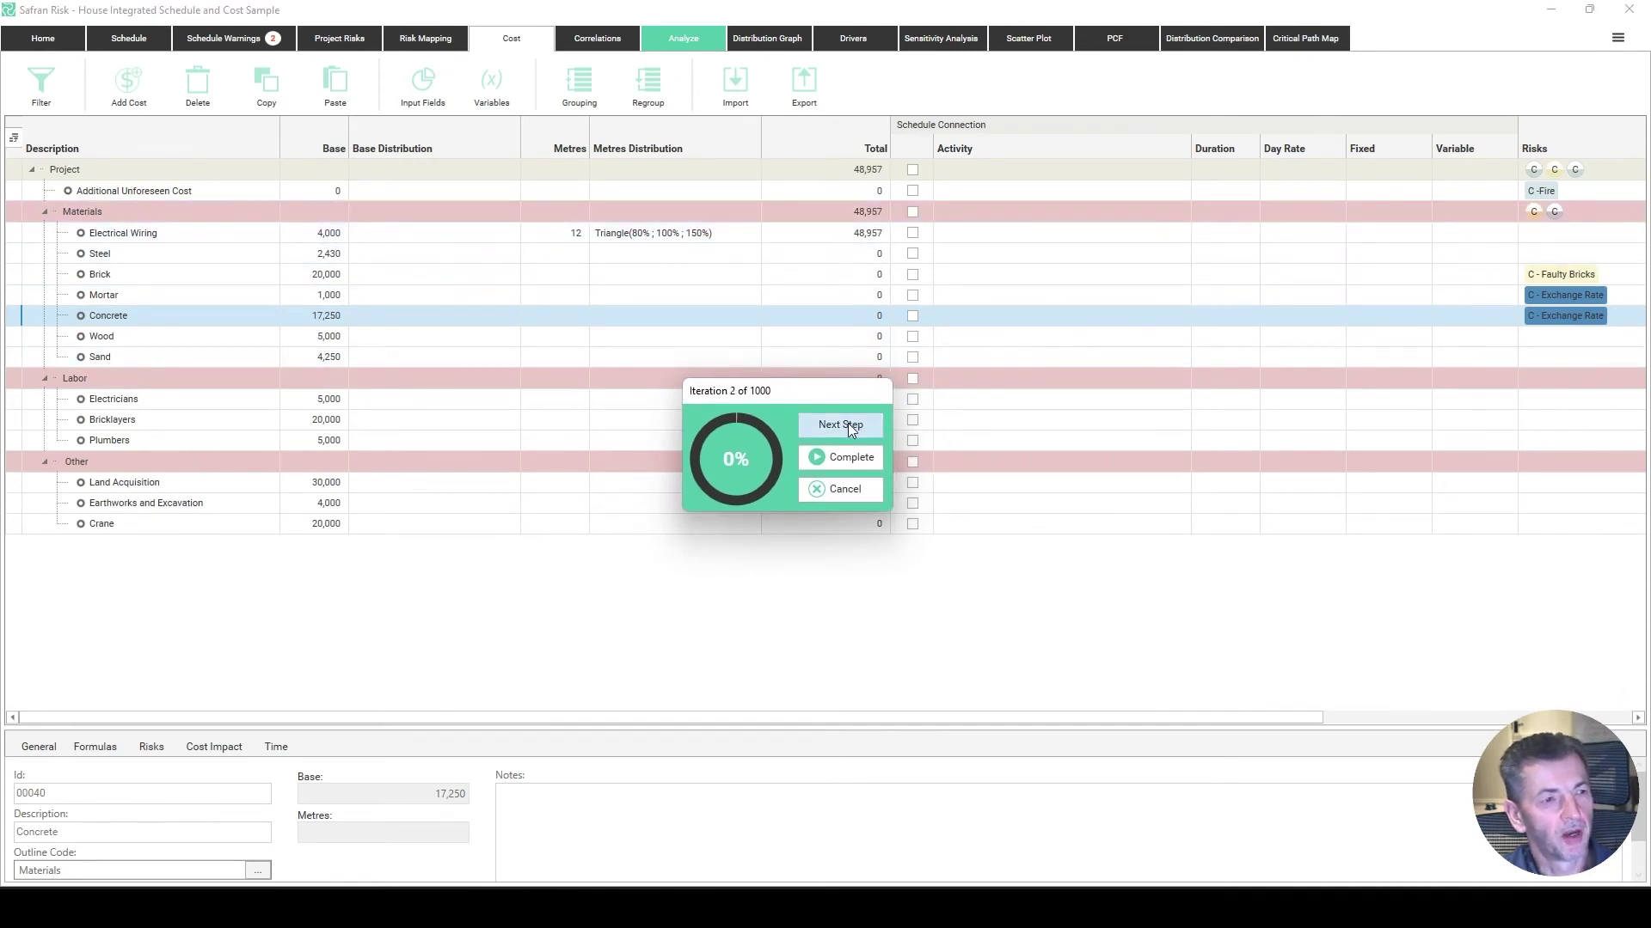
pyautogui.click(847, 424)
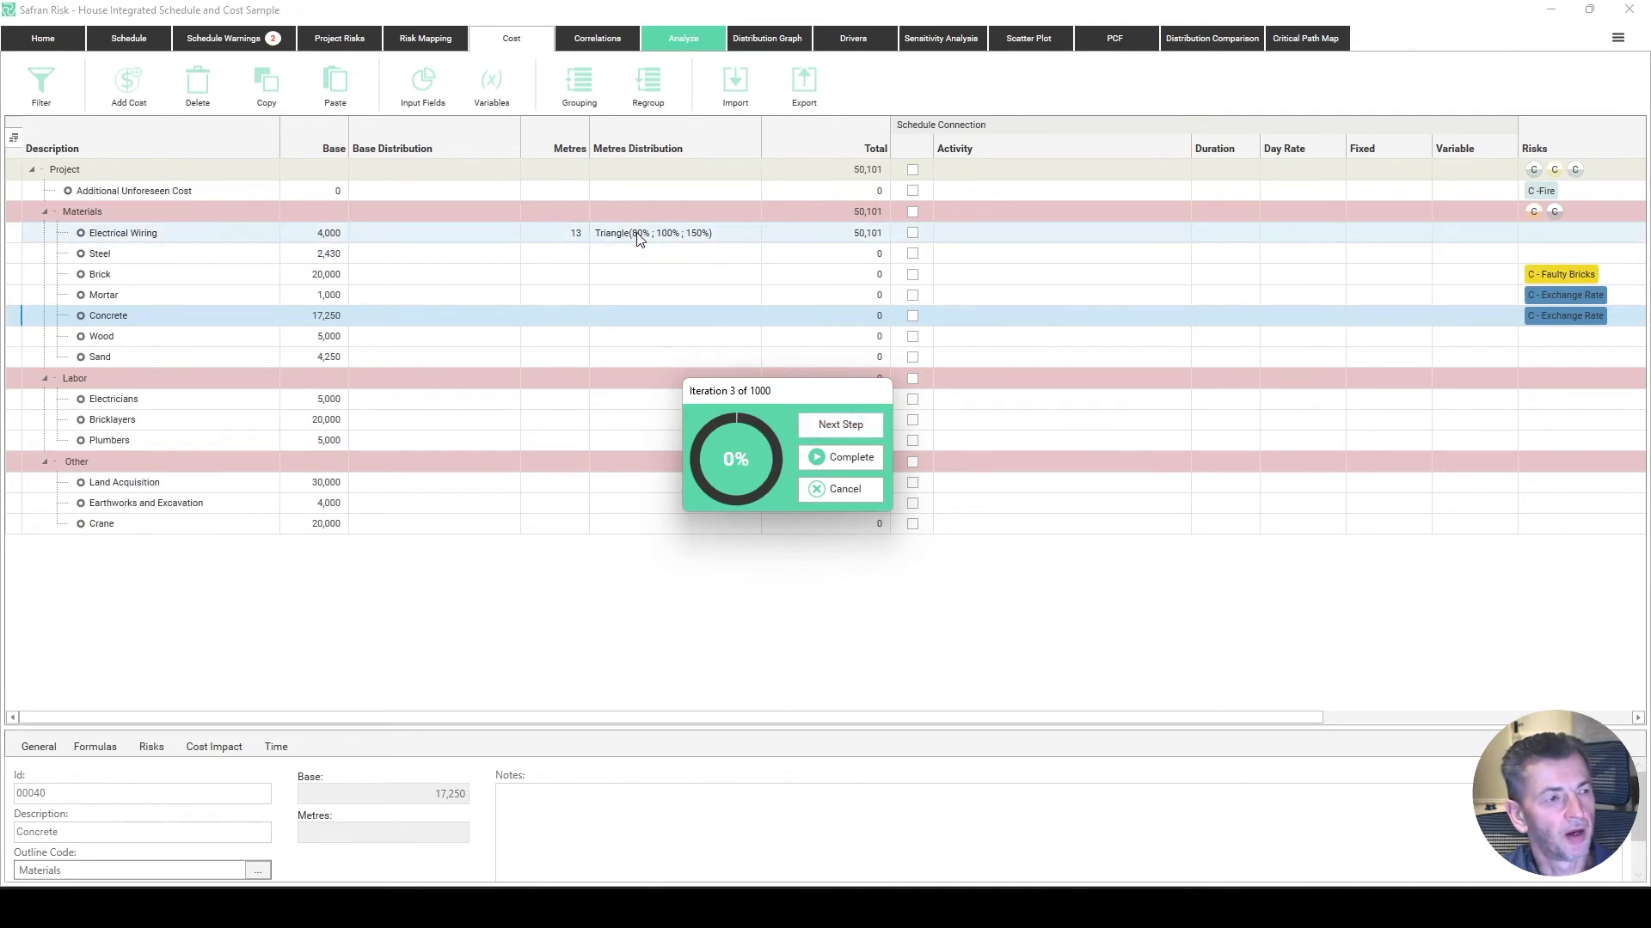
pyautogui.click(815, 425)
pyautogui.click(819, 427)
pyautogui.click(819, 426)
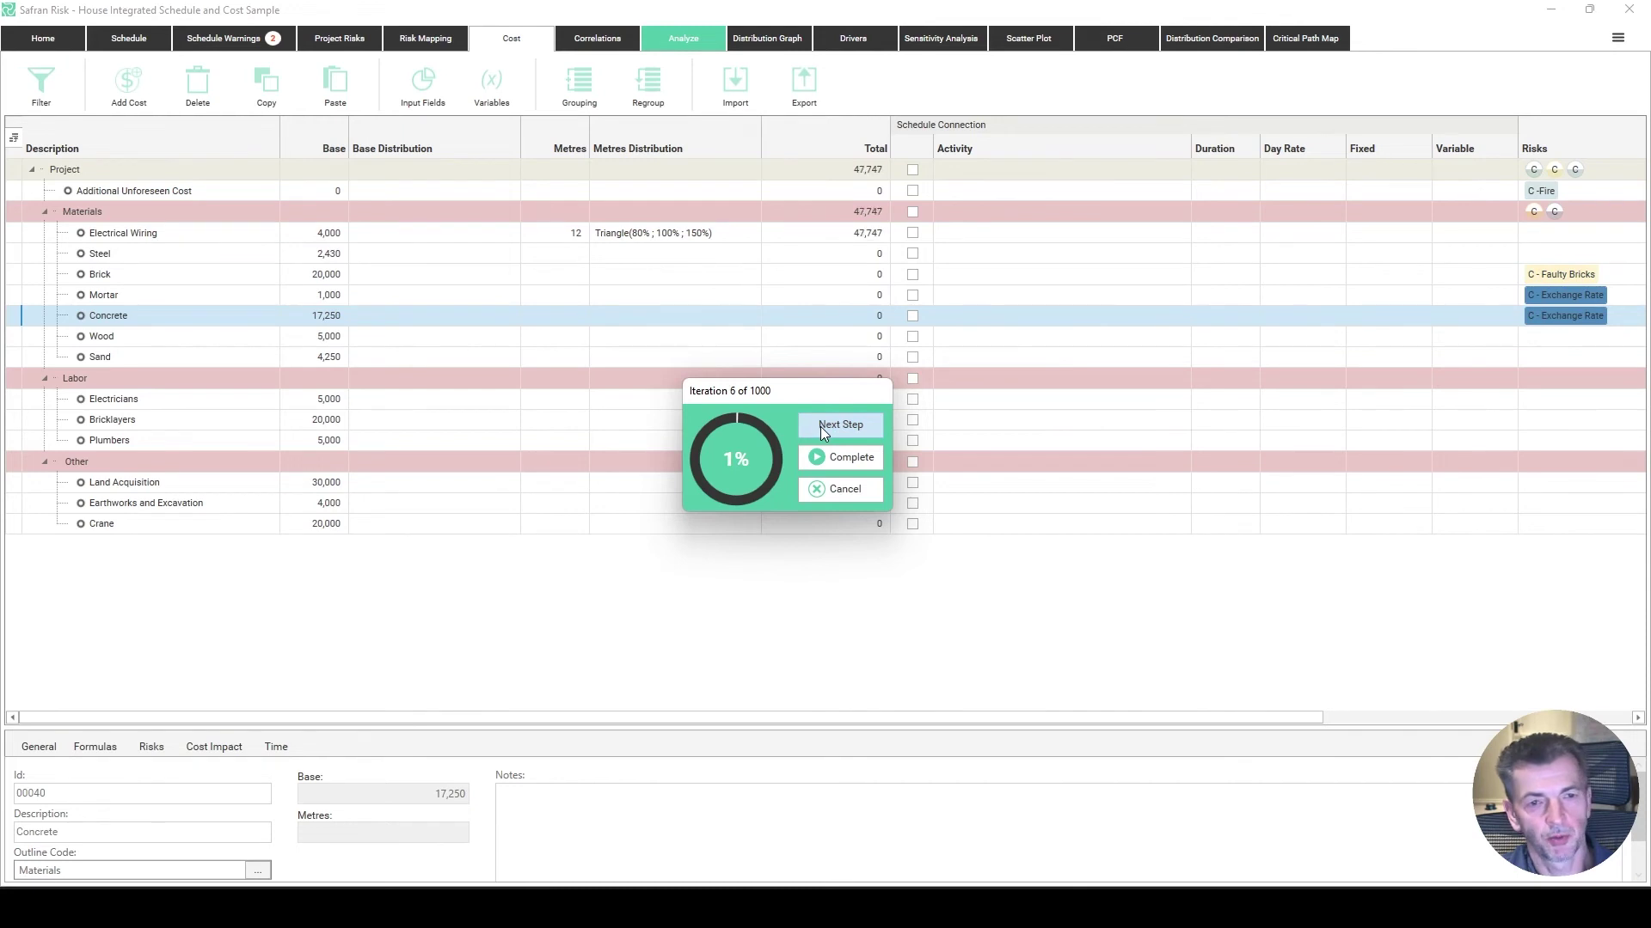
pyautogui.click(820, 426)
pyautogui.click(820, 426)
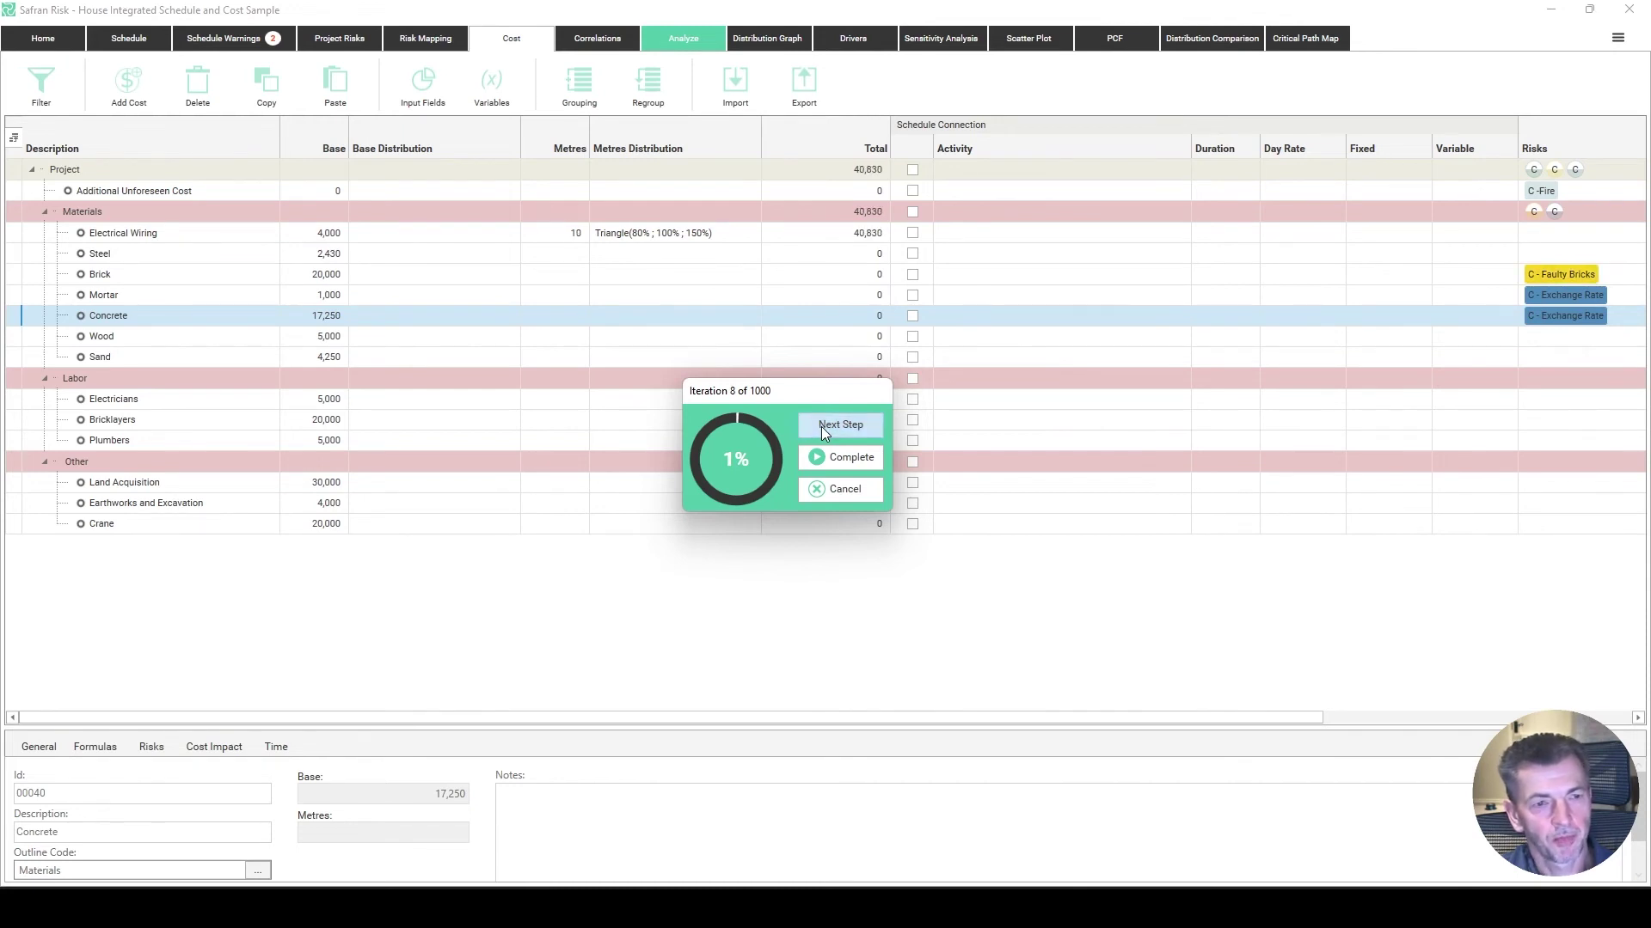
pyautogui.click(822, 426)
pyautogui.click(822, 426)
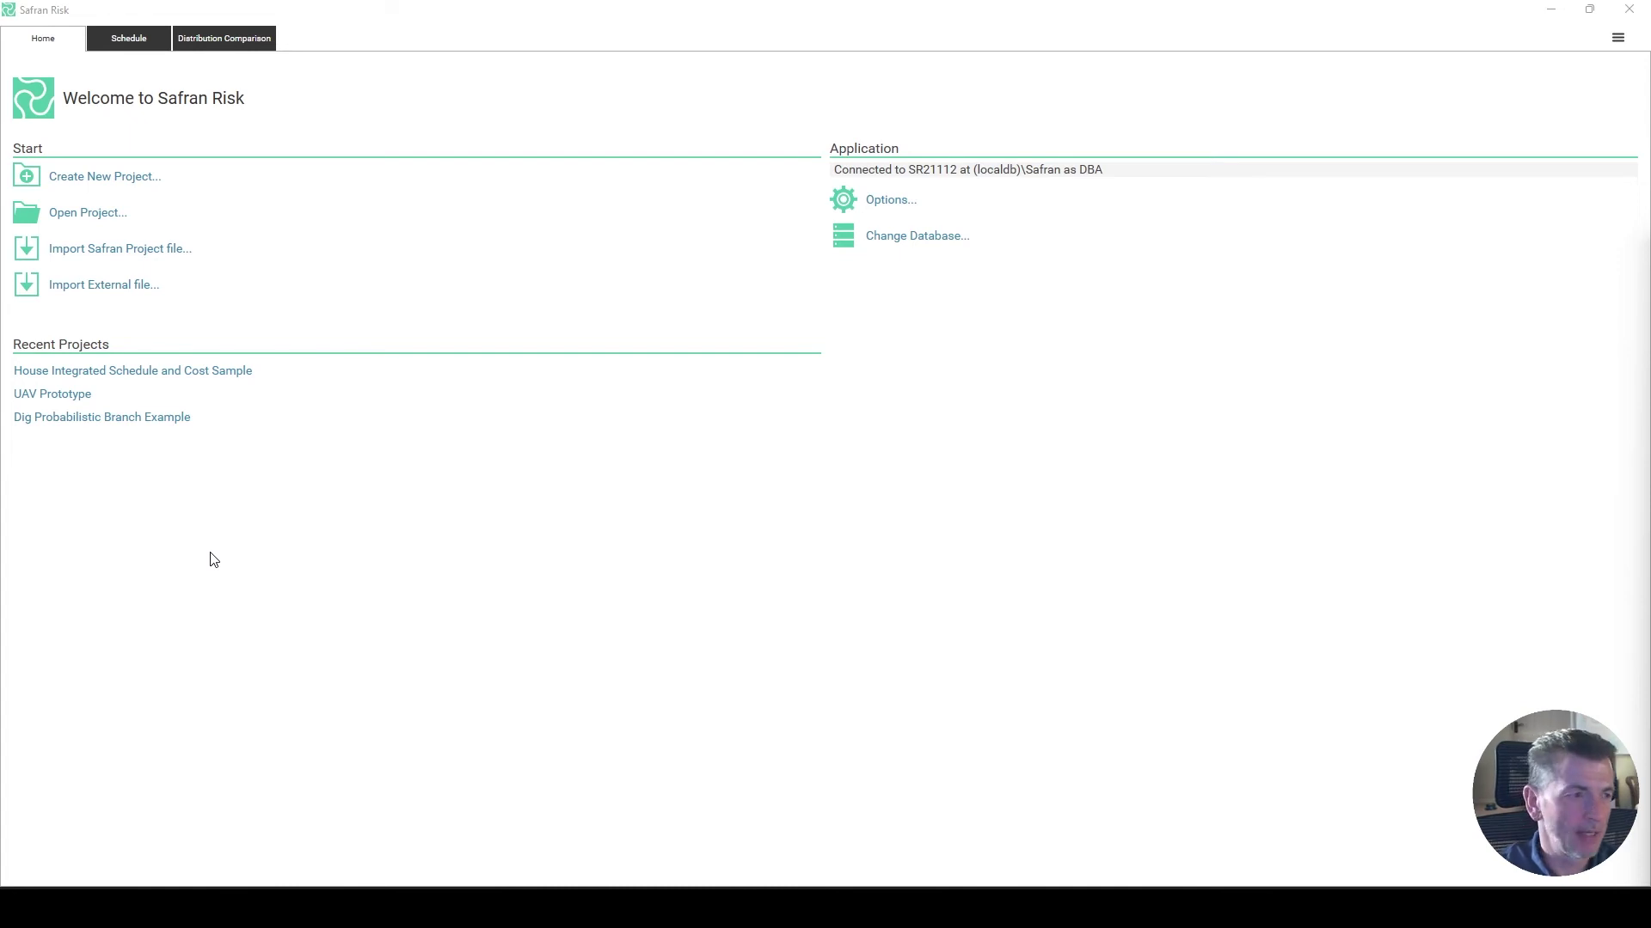
# Start an external file import and read Harbour.XER from the P6 Samples folder.
pyautogui.click(137, 286)
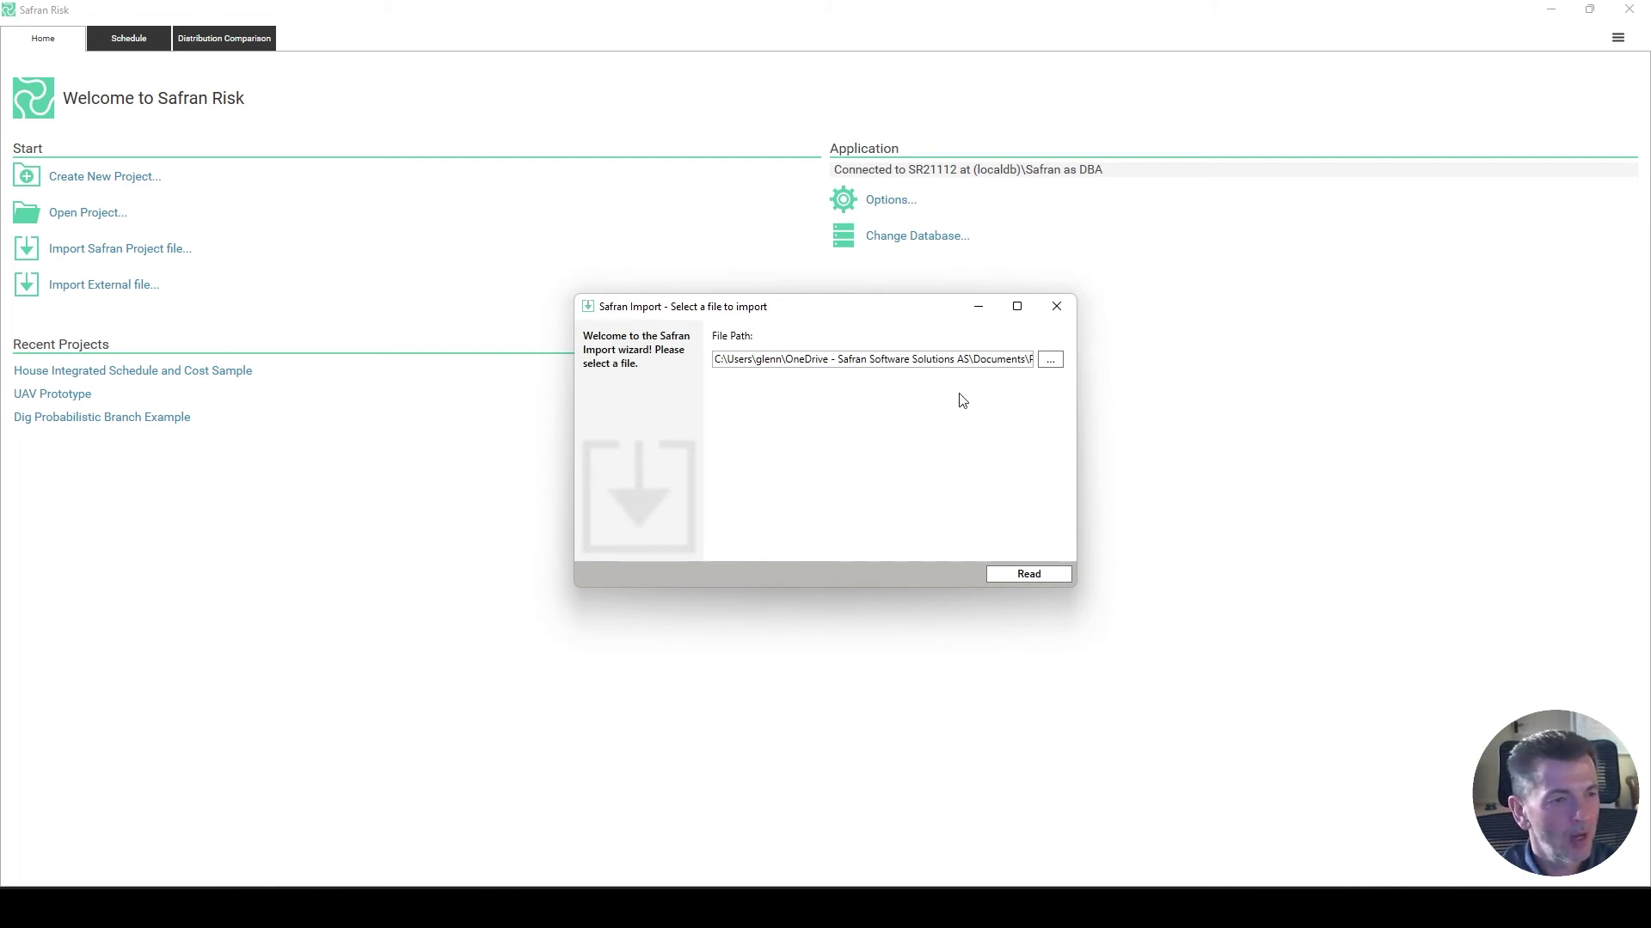
pyautogui.click(1050, 359)
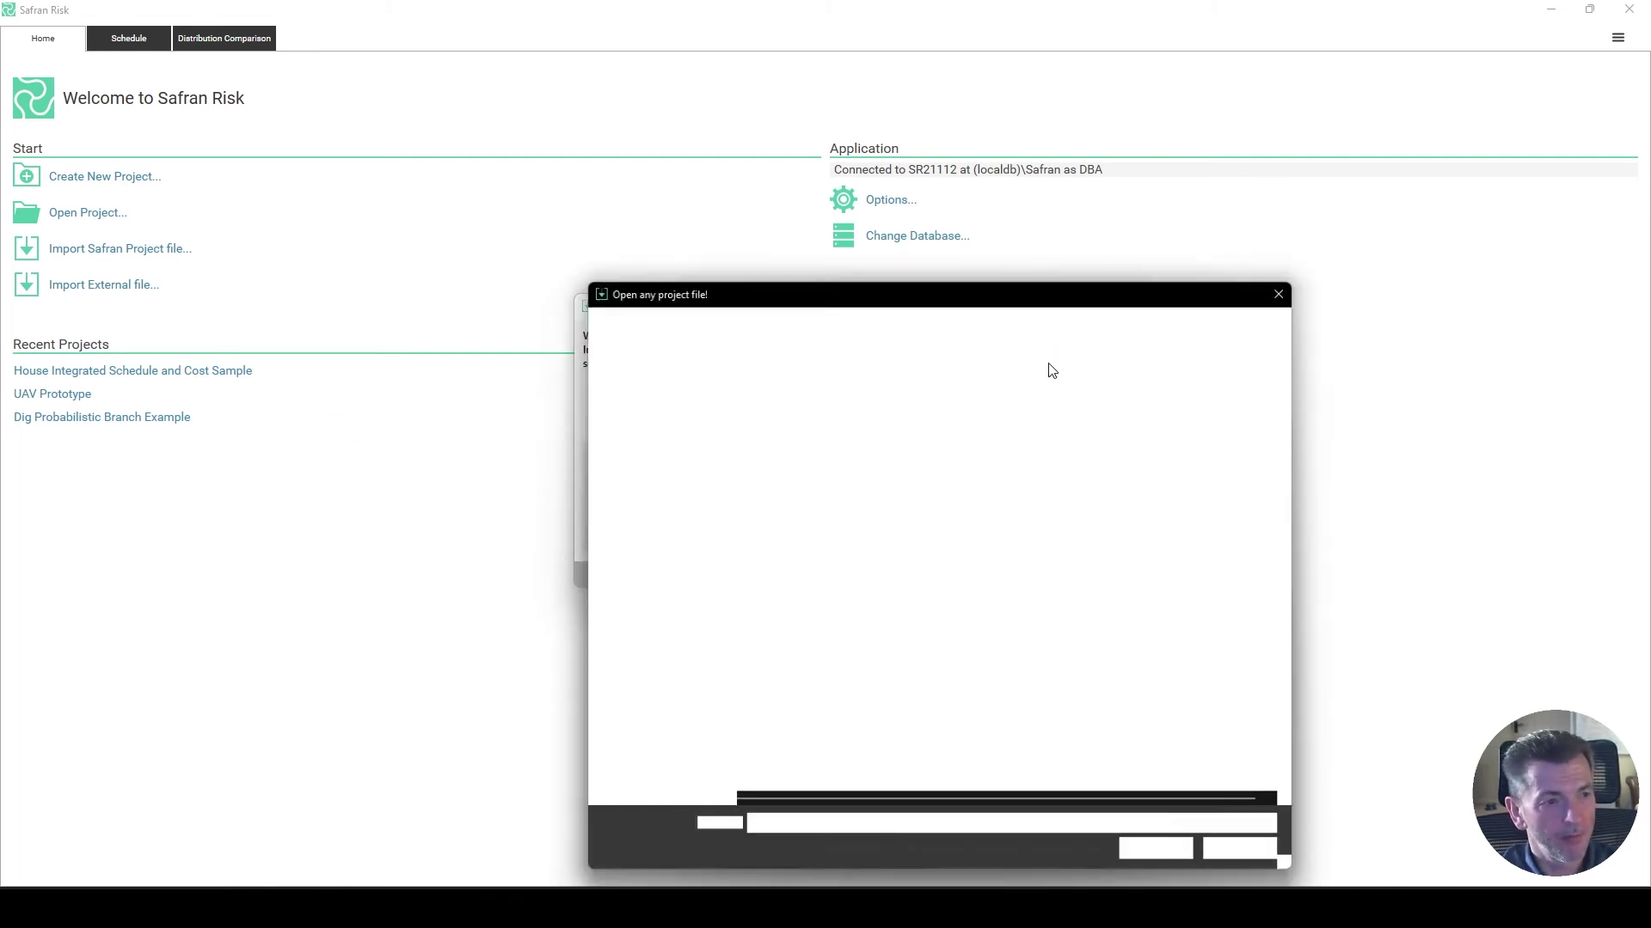
pyautogui.moveTo(1075, 289); pyautogui.dragTo(1081, 240)
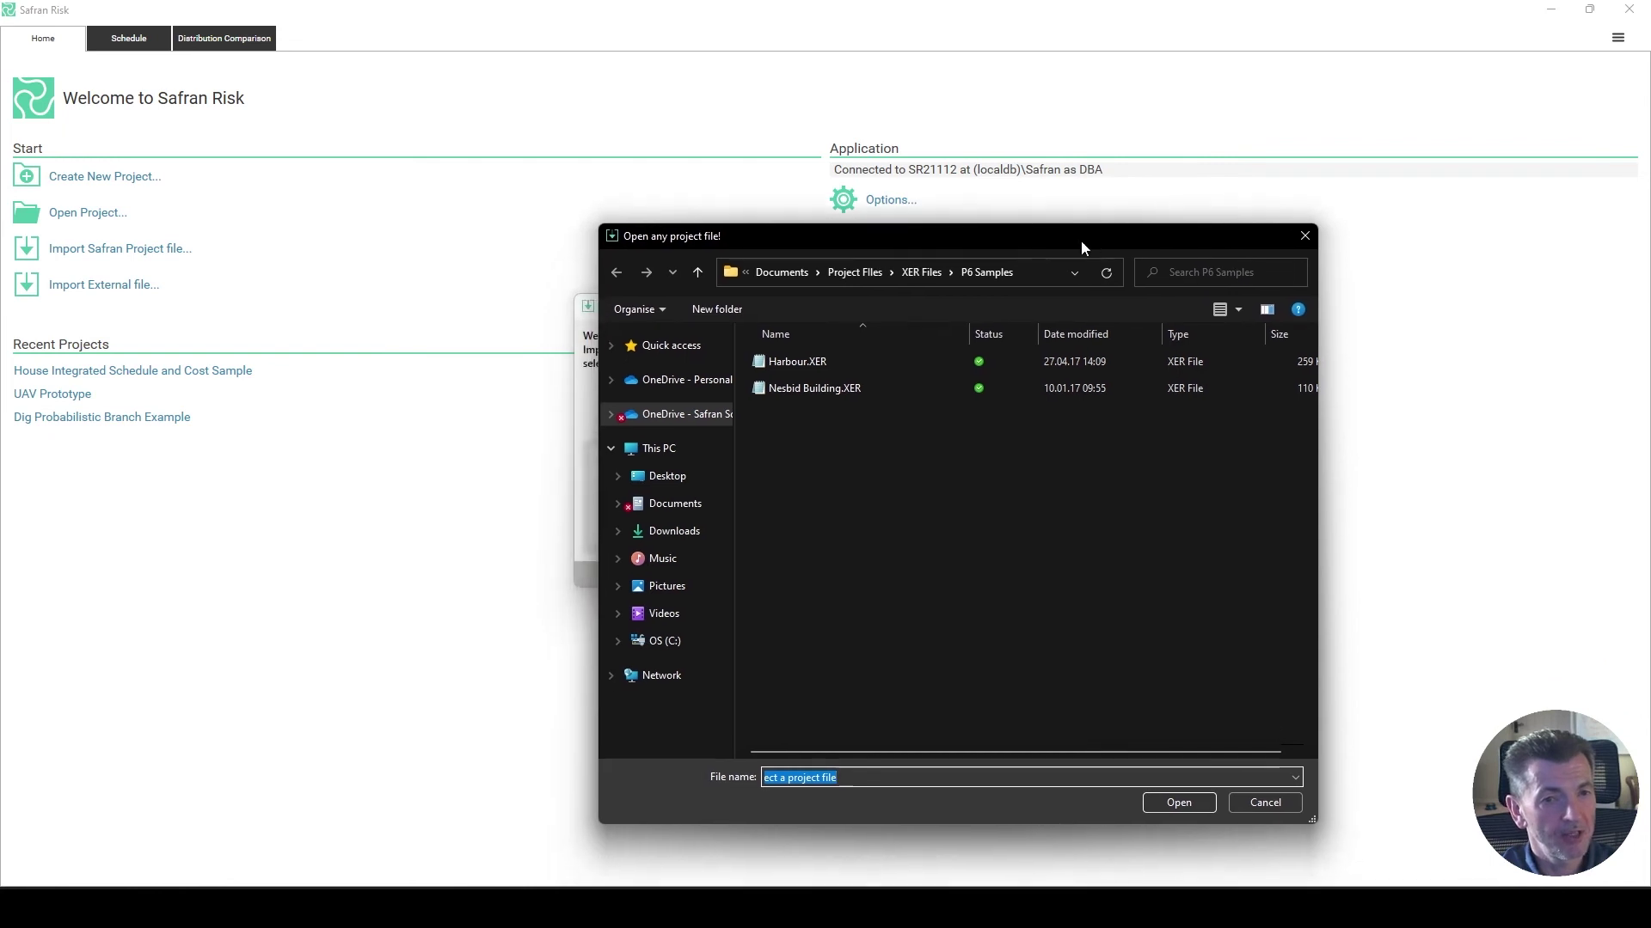
pyautogui.click(816, 363)
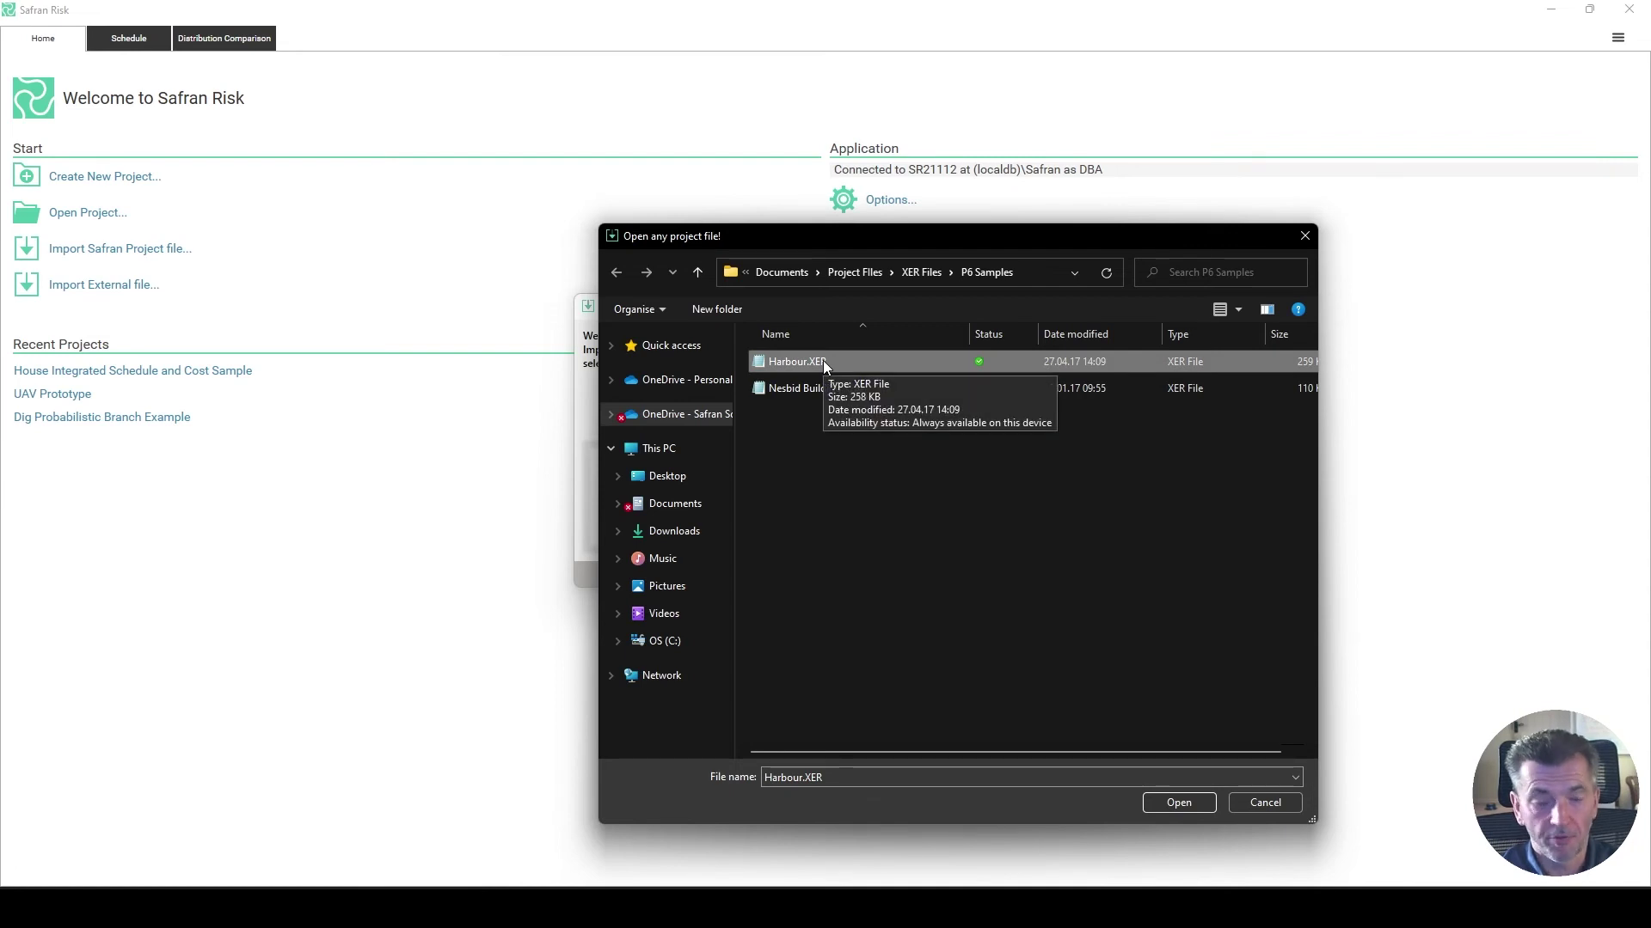
pyautogui.click(1169, 805)
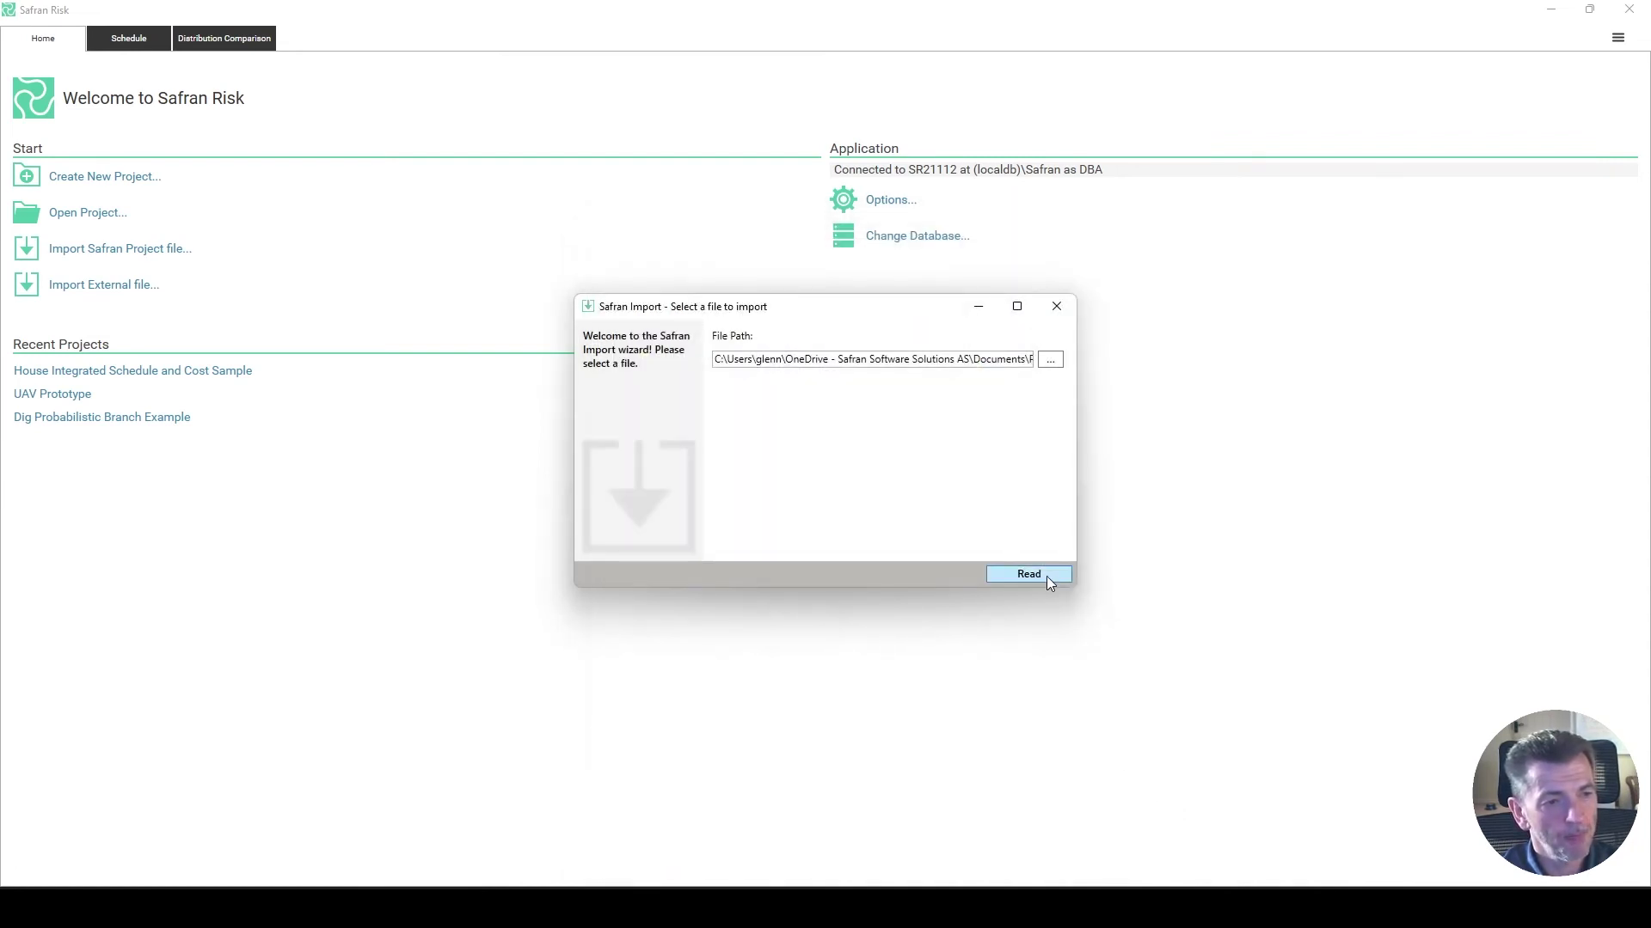
pyautogui.click(1046, 575)
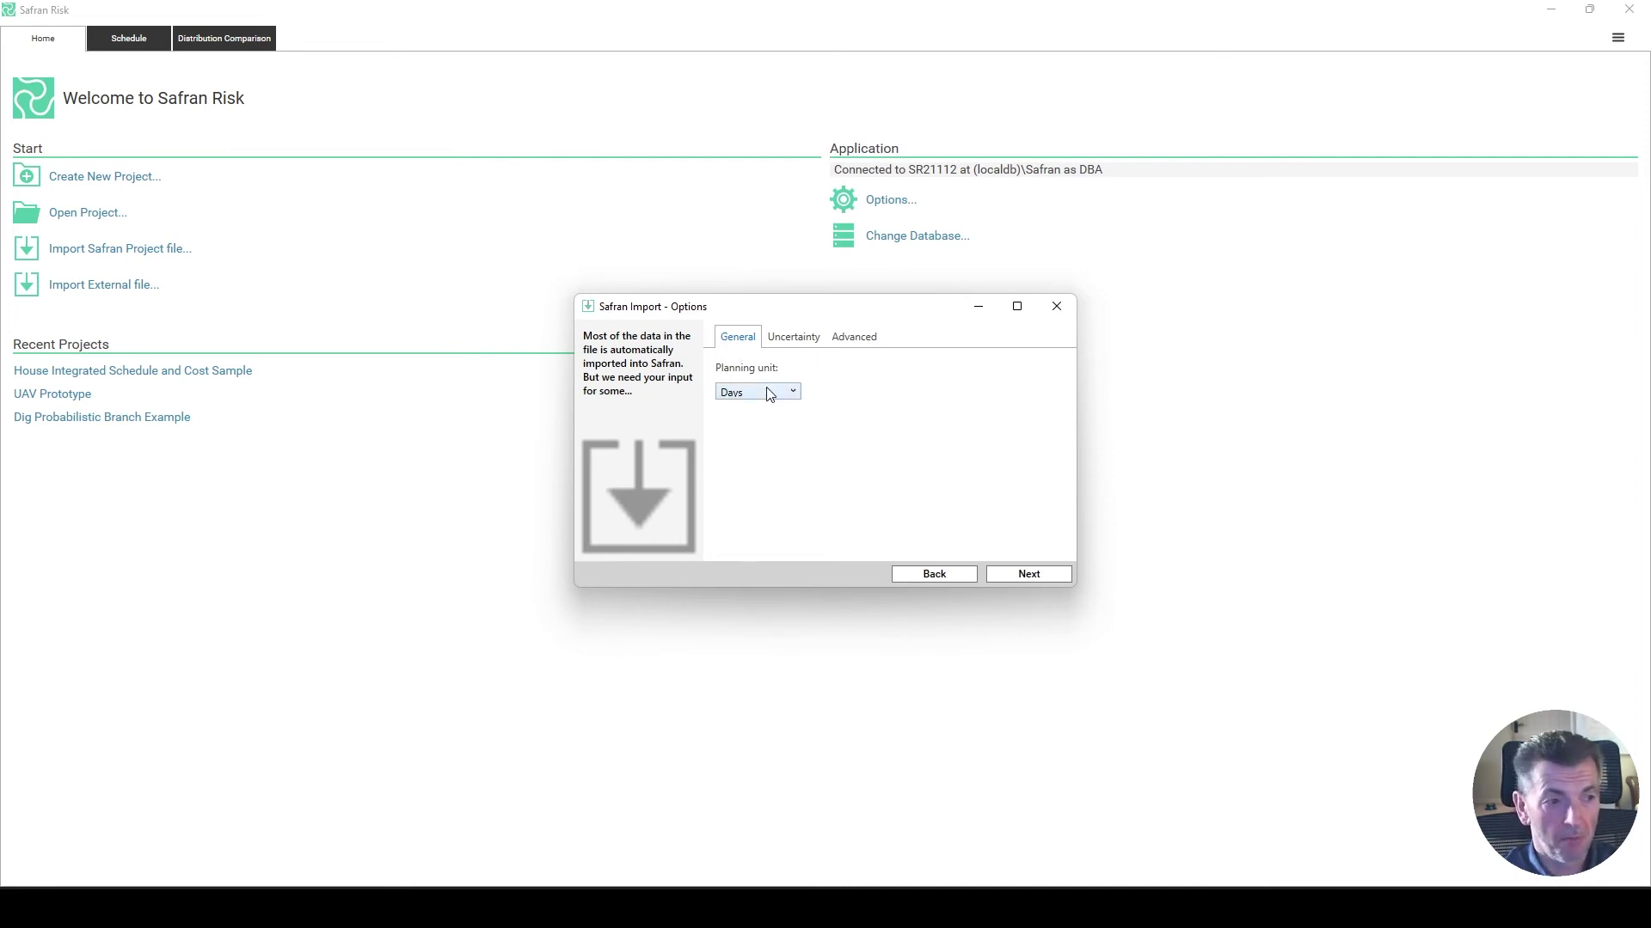
# Review the general, uncertainty and advanced import options, keeping the planning unit as Days.
pyautogui.click(793, 393)
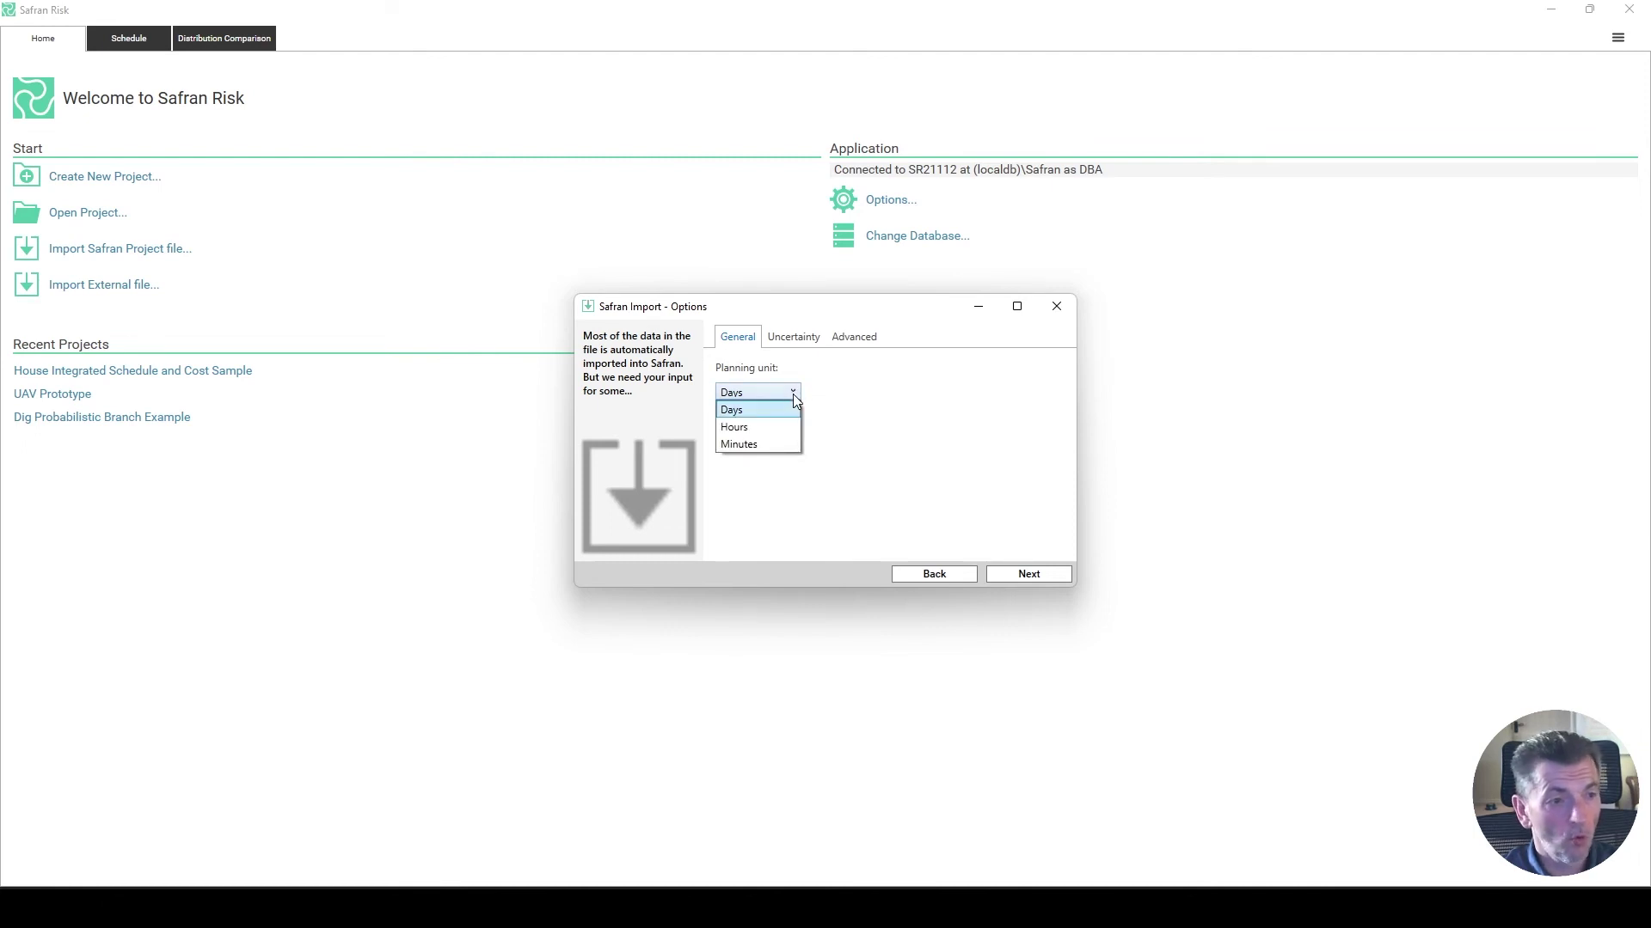
pyautogui.click(847, 409)
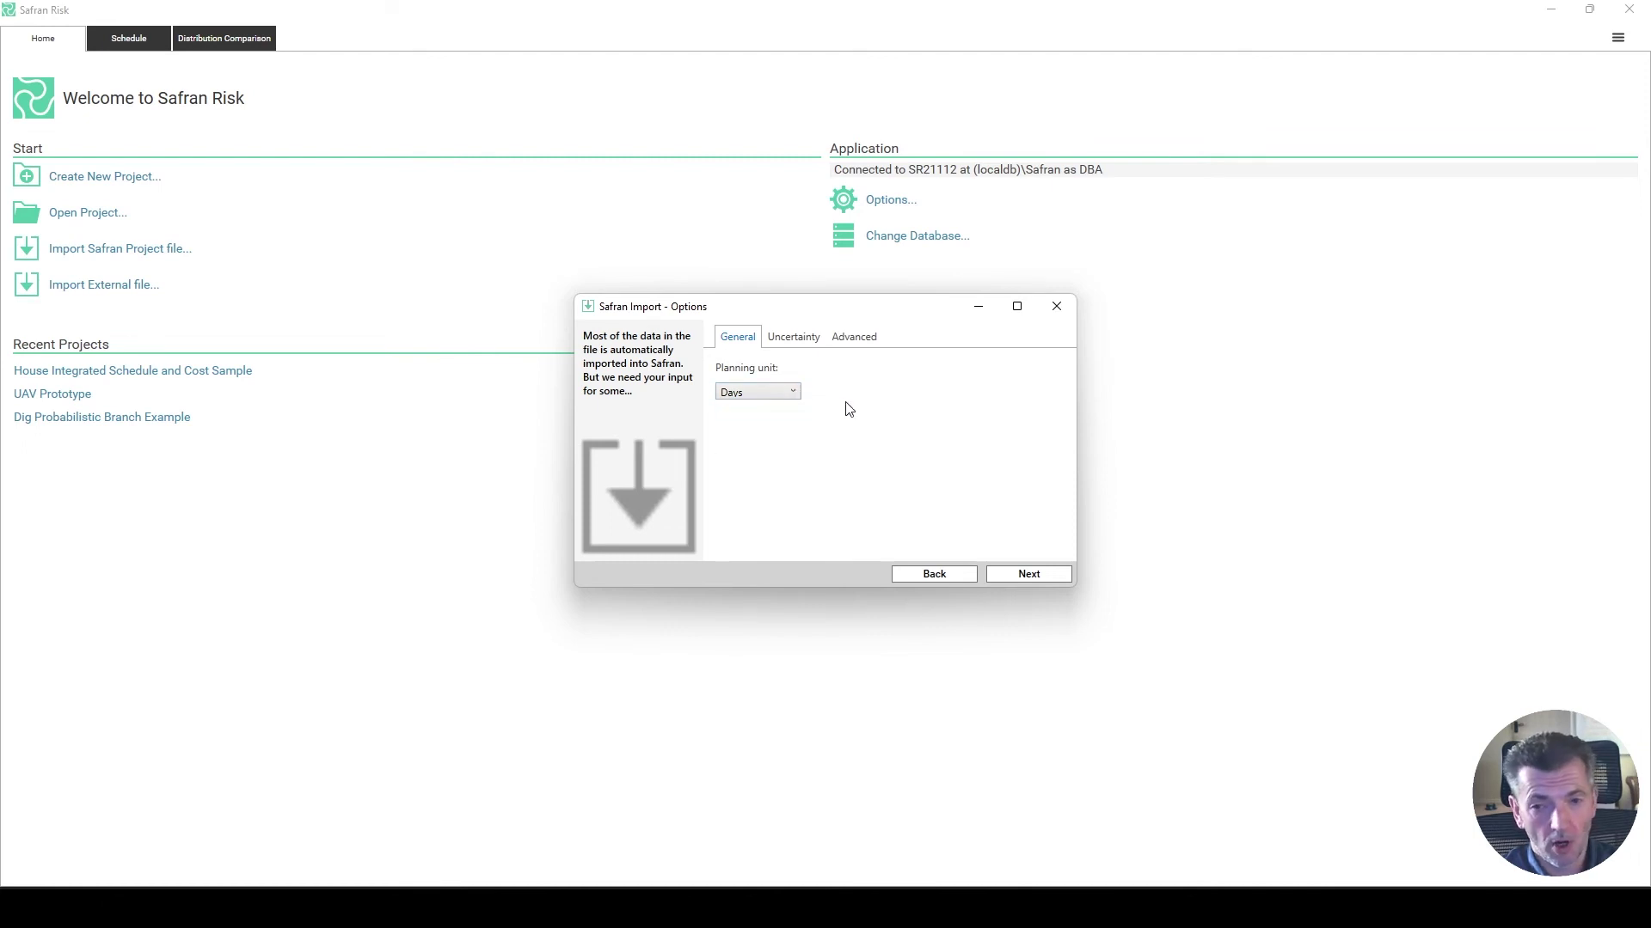
pyautogui.click(808, 347)
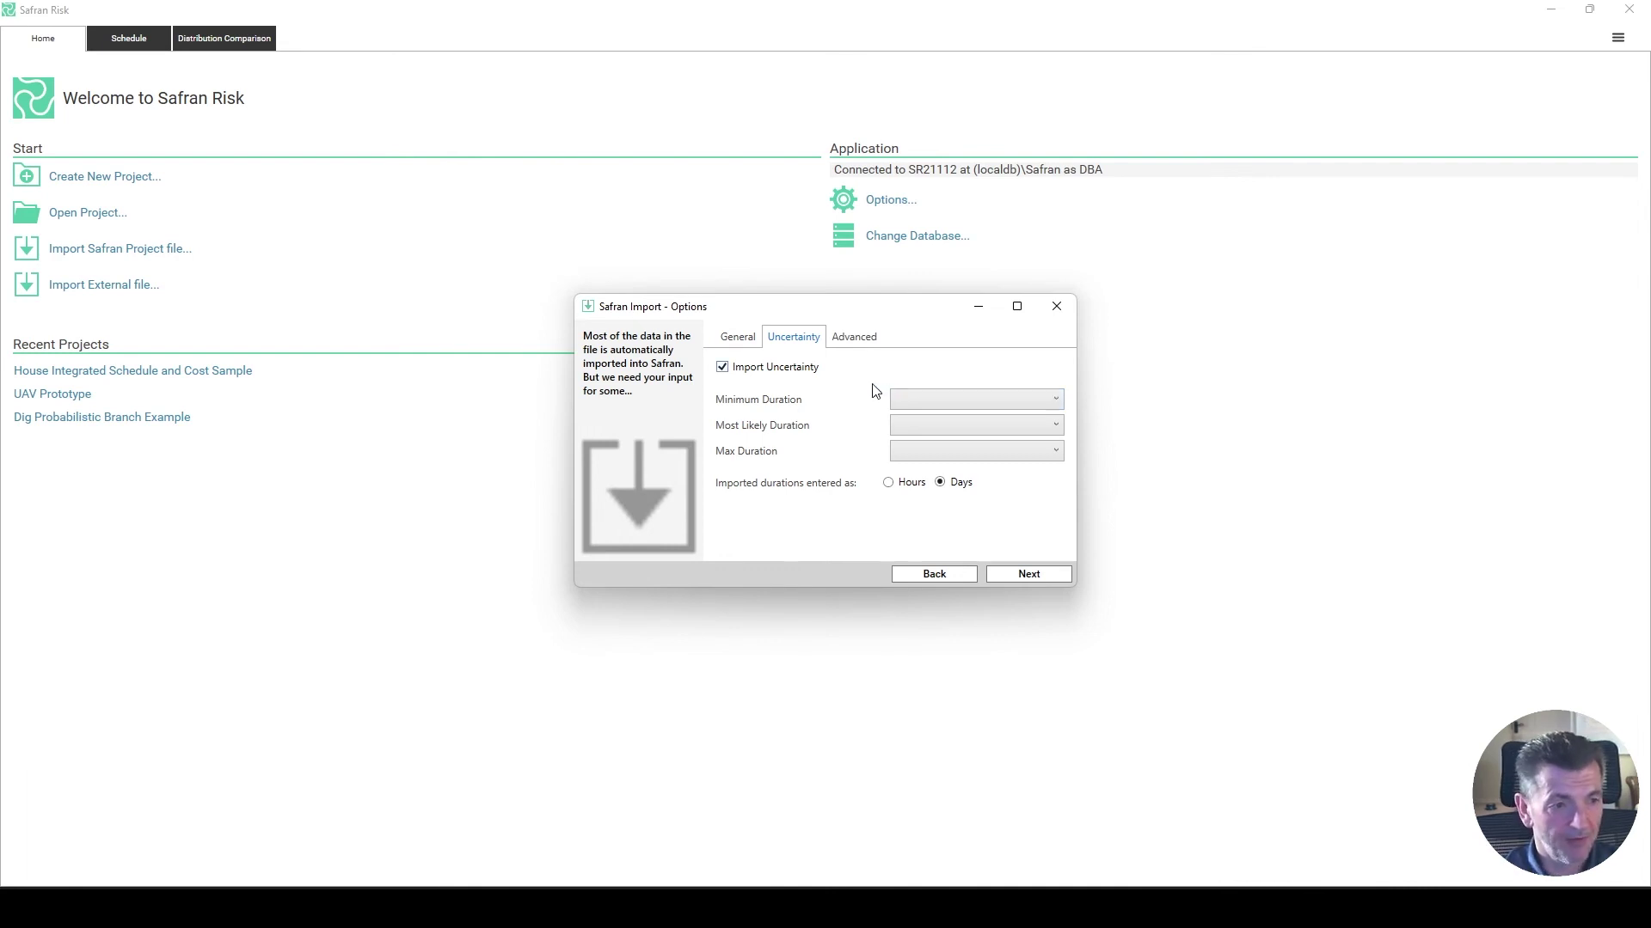
pyautogui.click(855, 344)
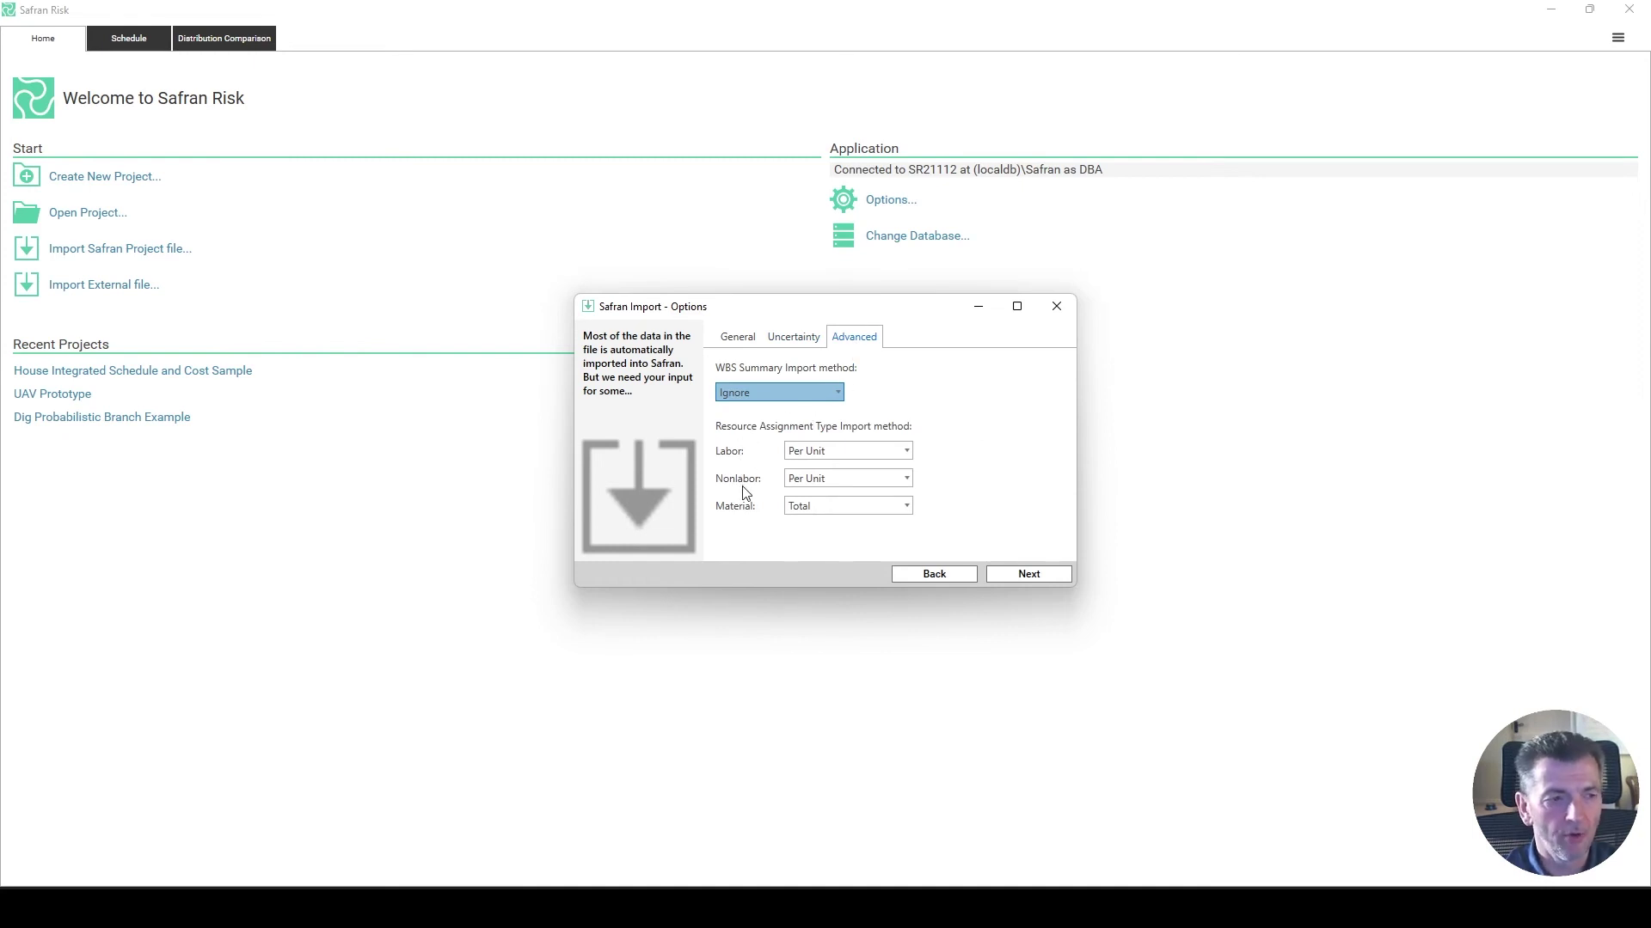
pyautogui.click(737, 339)
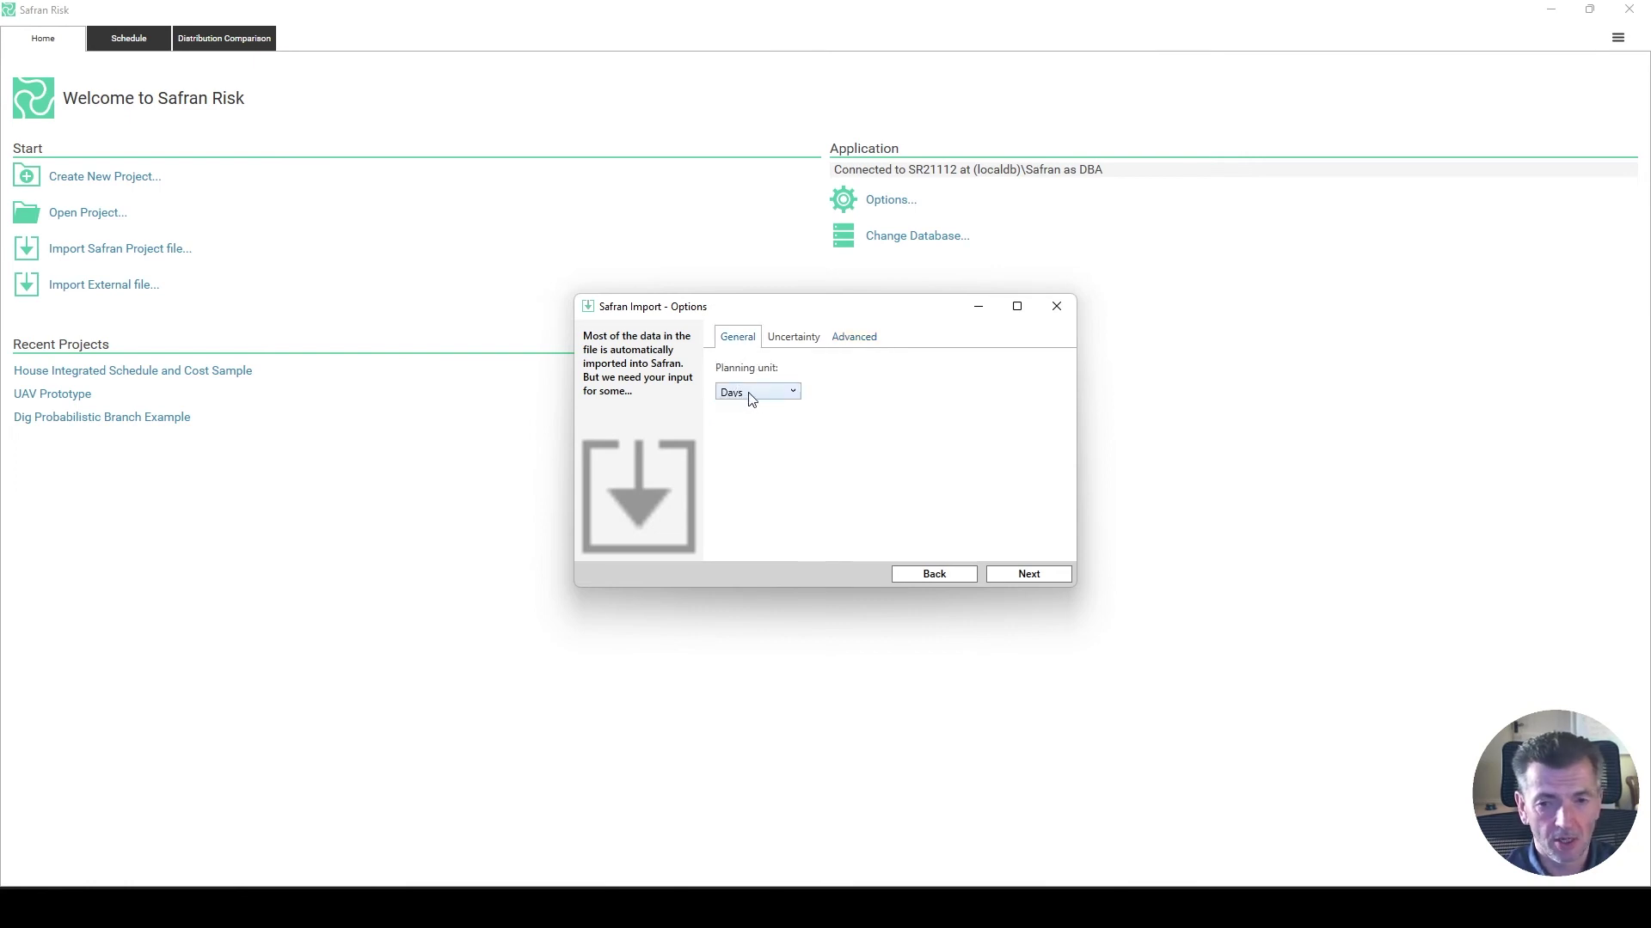
# Accept the import options, save the imported project to the database as EC00610, and close the import wizard.
pyautogui.click(1038, 574)
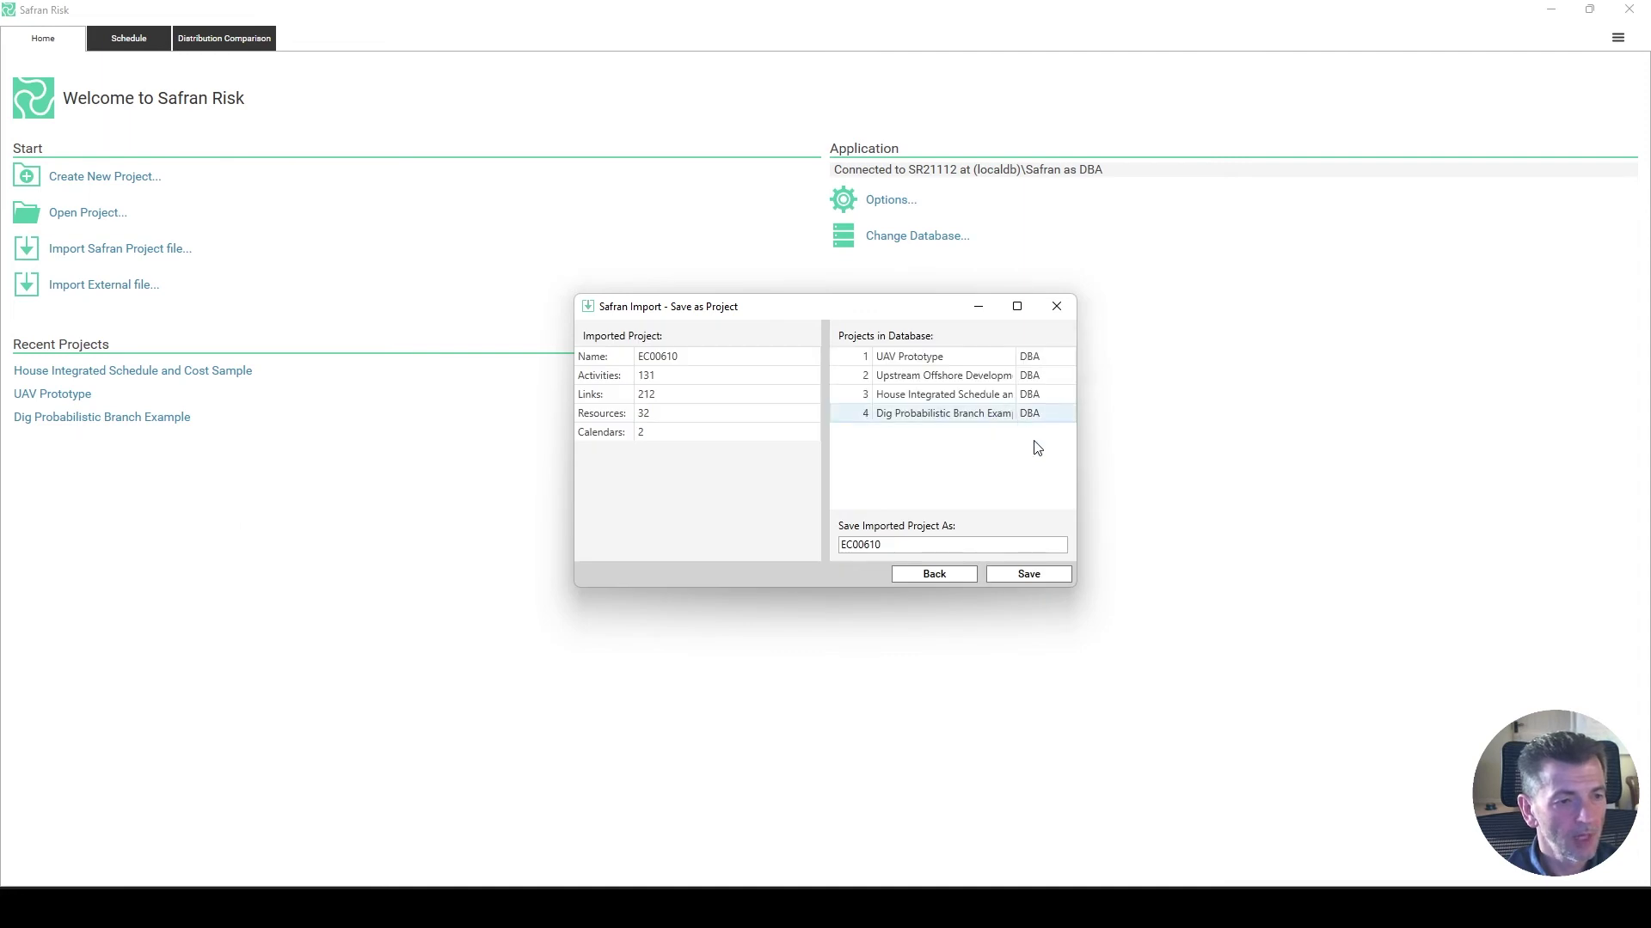
pyautogui.click(1064, 574)
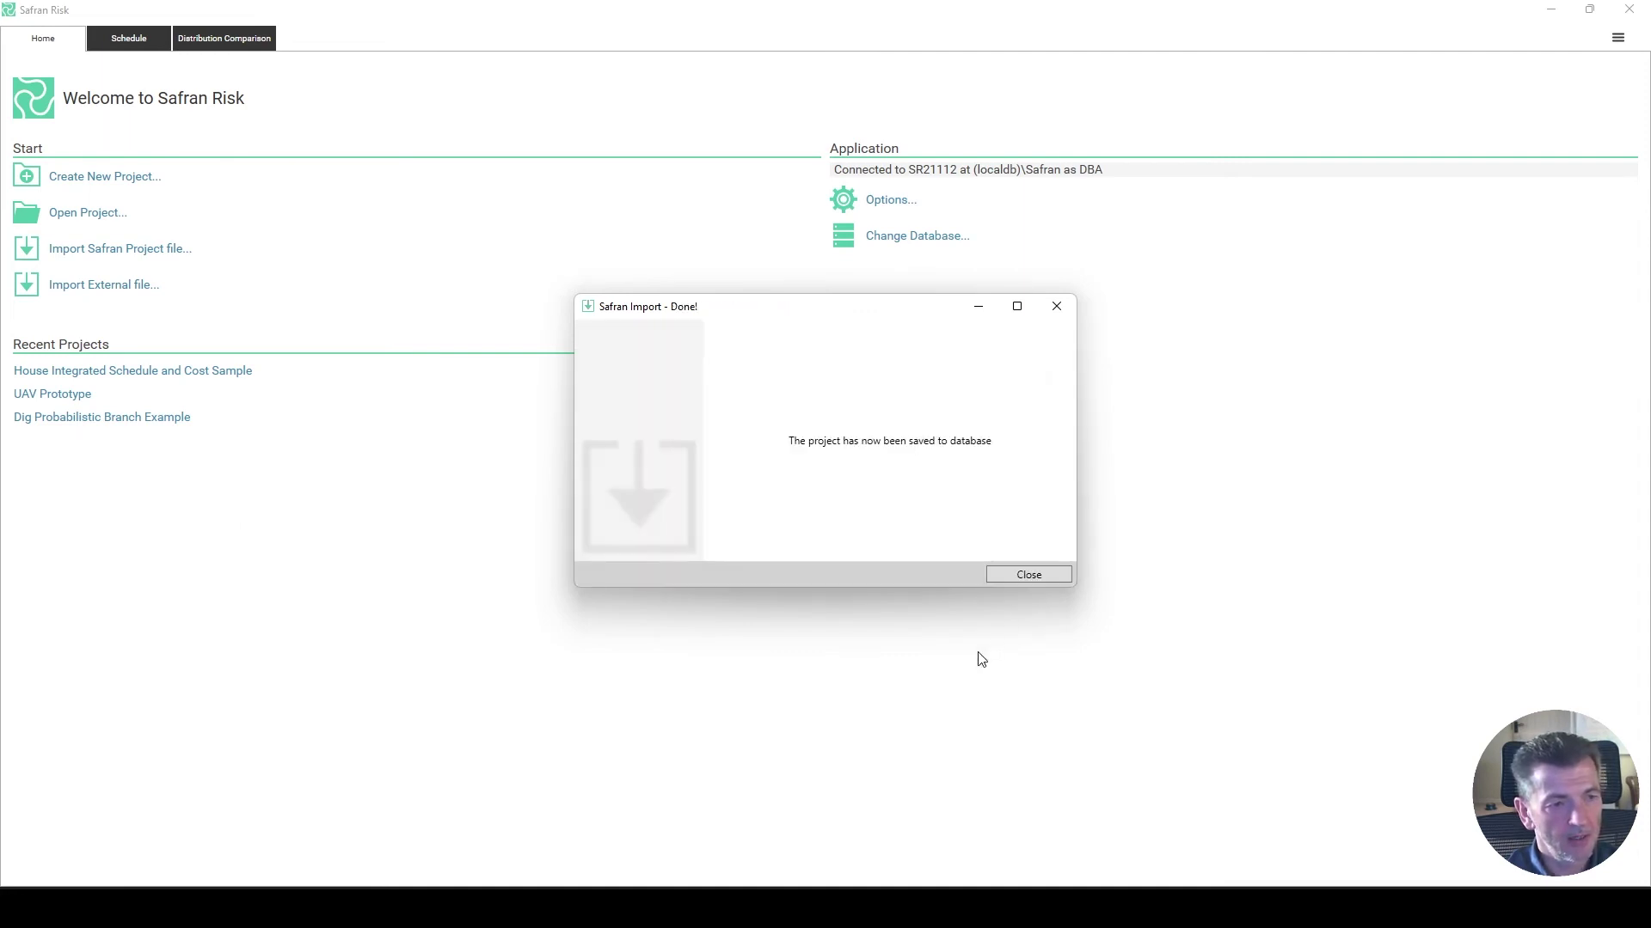
pyautogui.click(1032, 575)
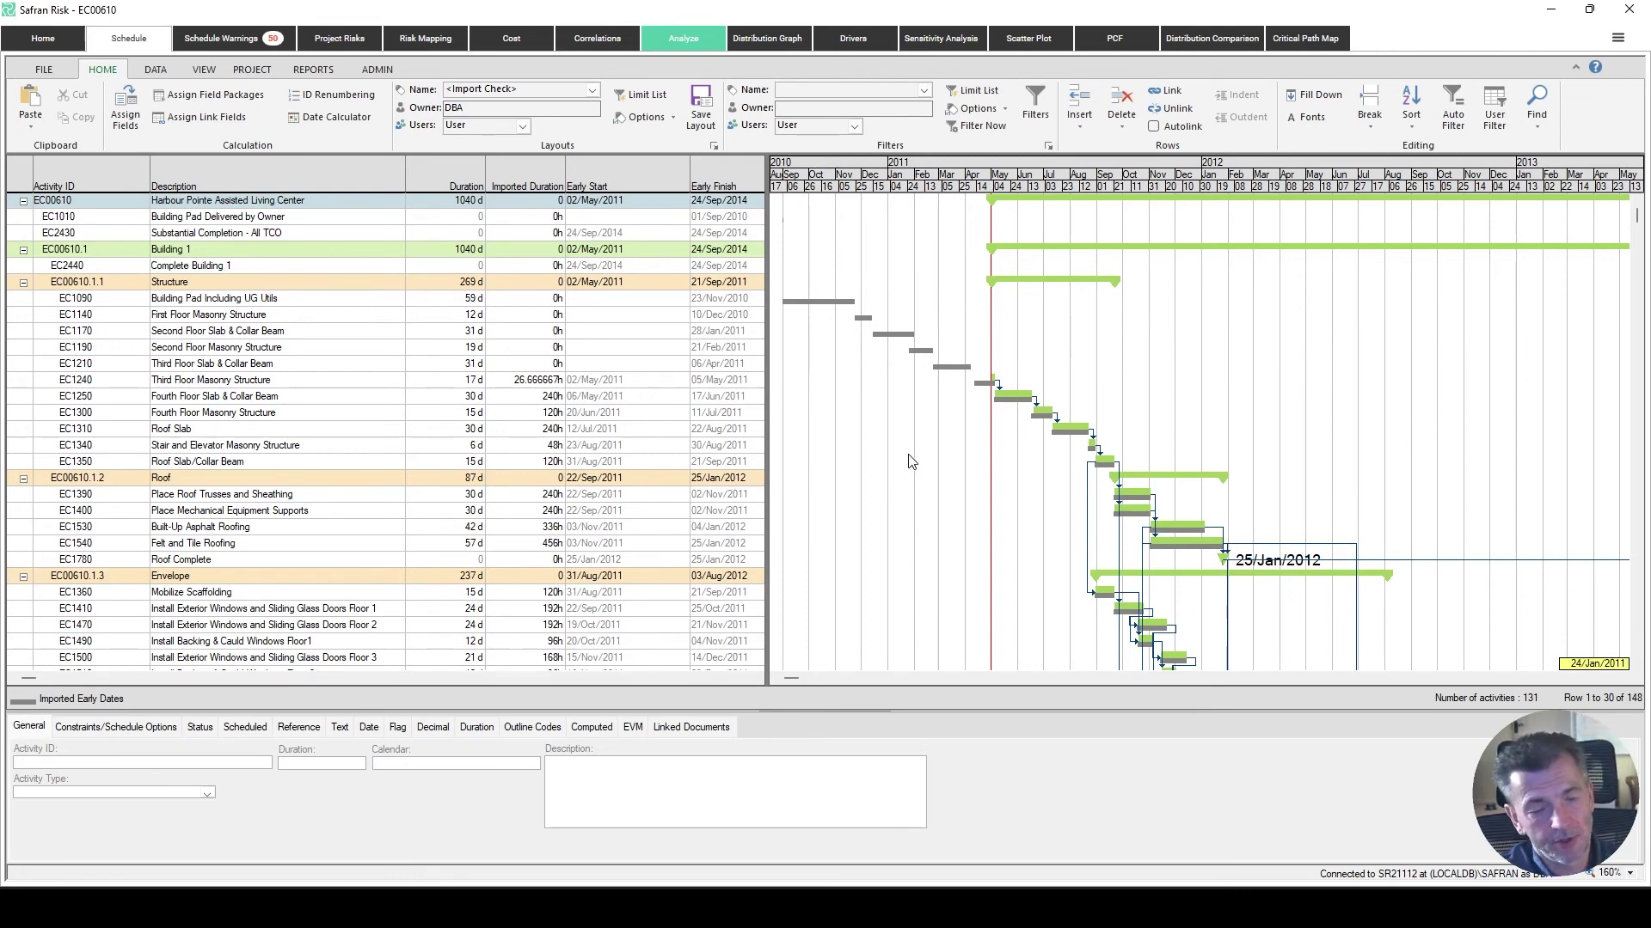
# Examine the imported schedule's activities, comparing the calculated bars and durations with the imported early dates and durations.
pyautogui.scroll(-4, 936, 439)
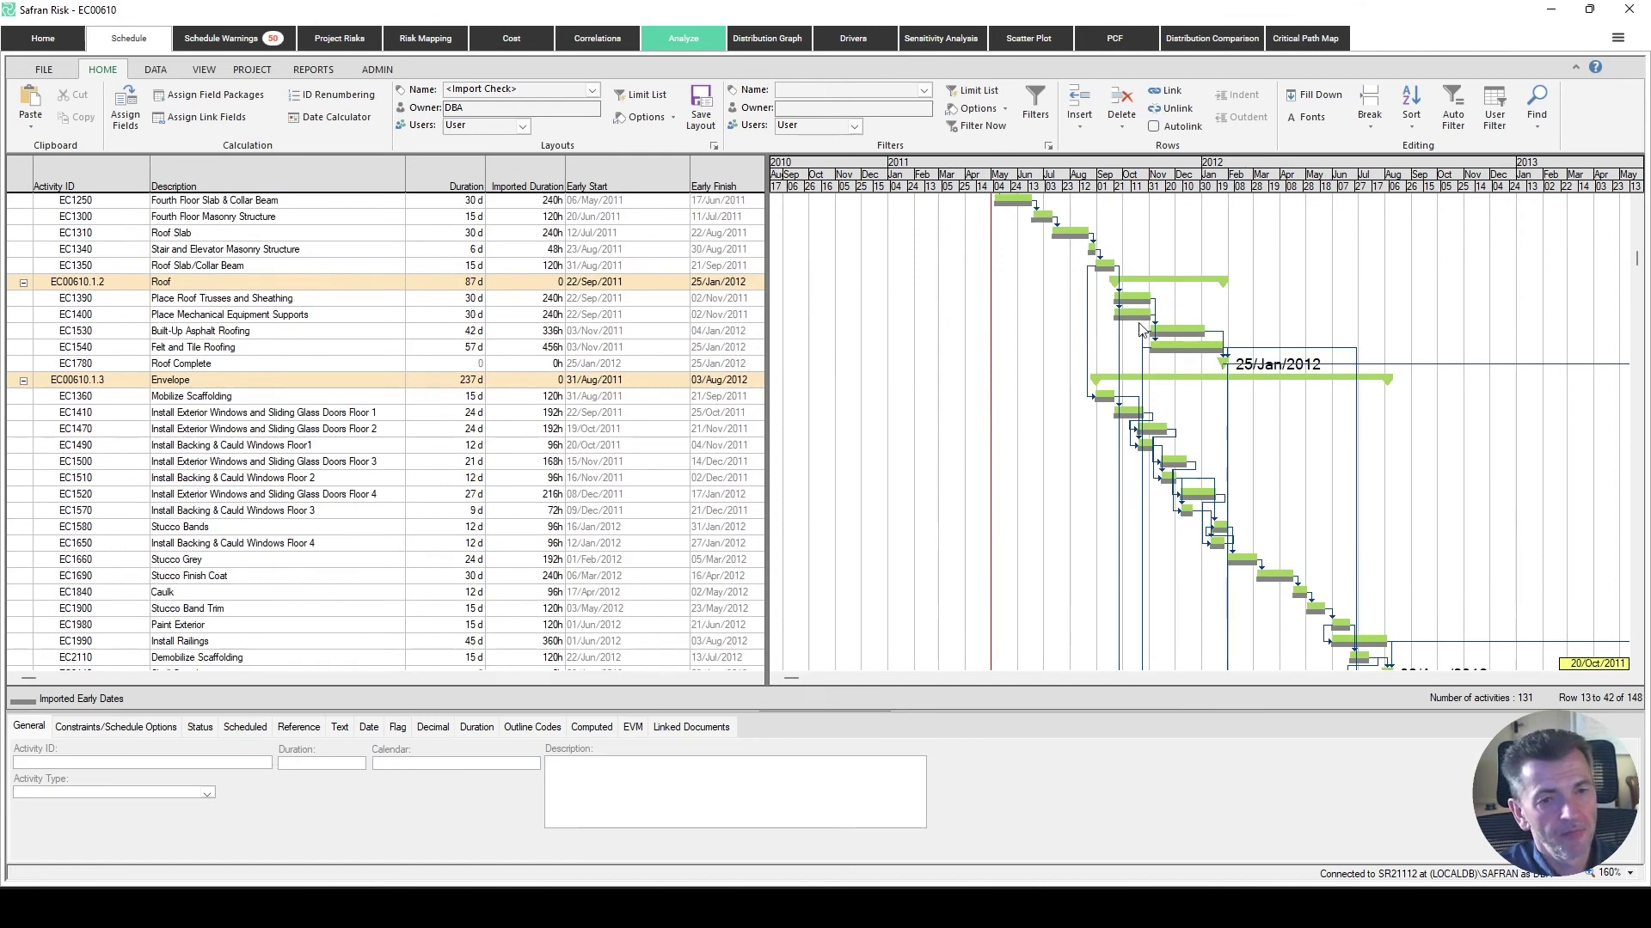
pyautogui.scroll(-1, 1141, 330)
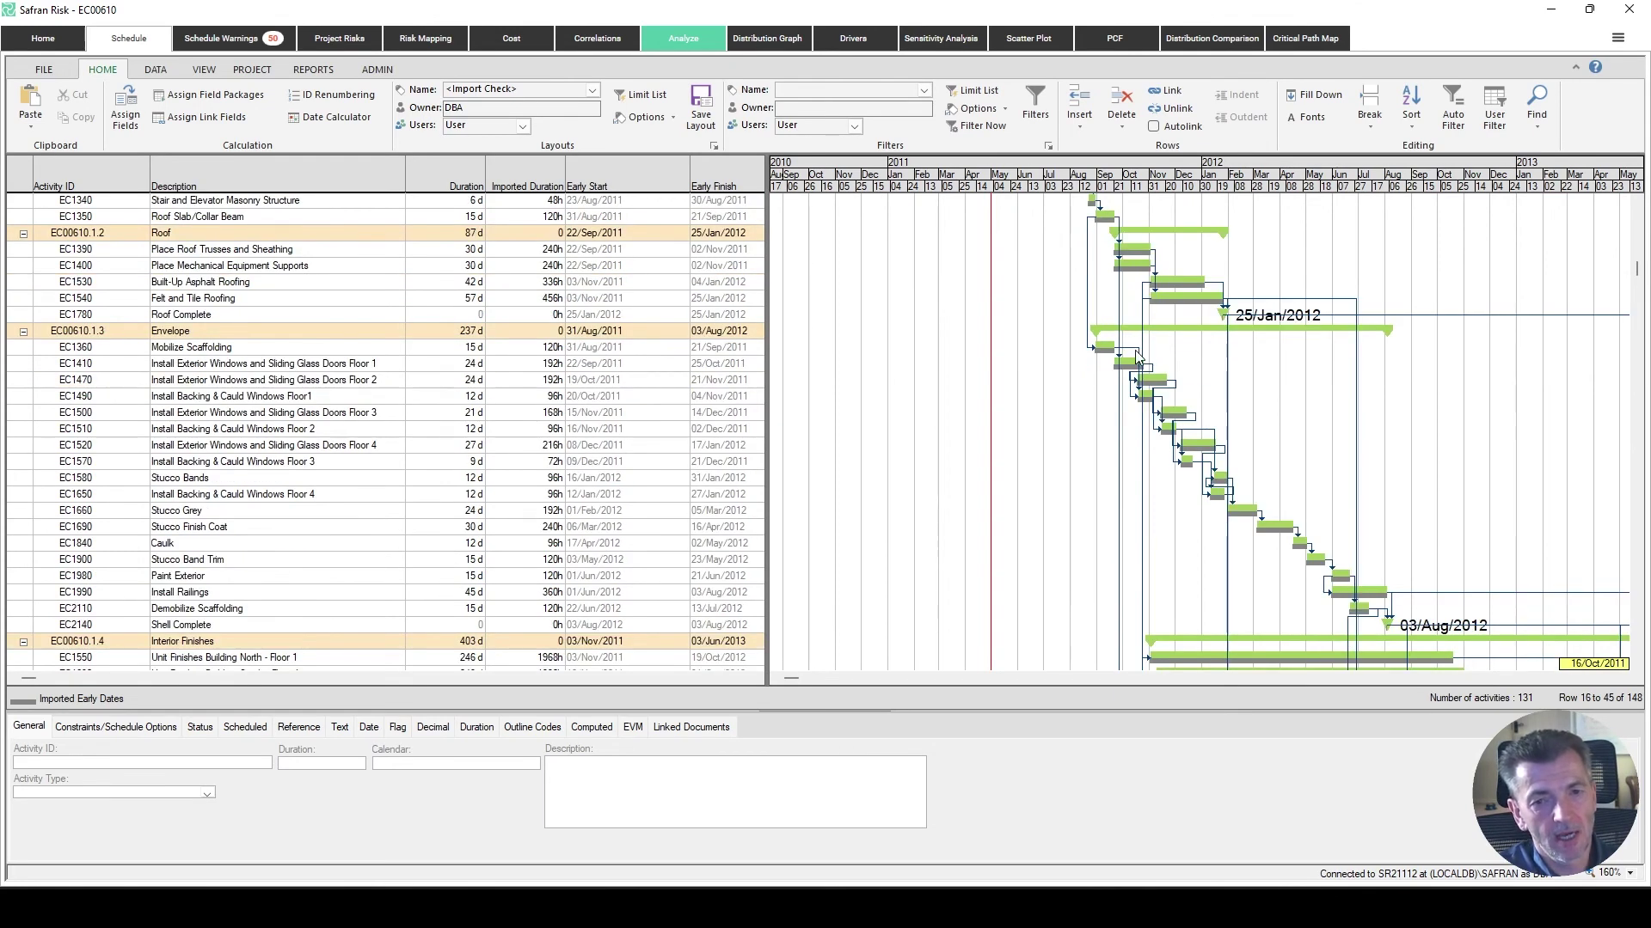
pyautogui.scroll(-1, 1147, 409)
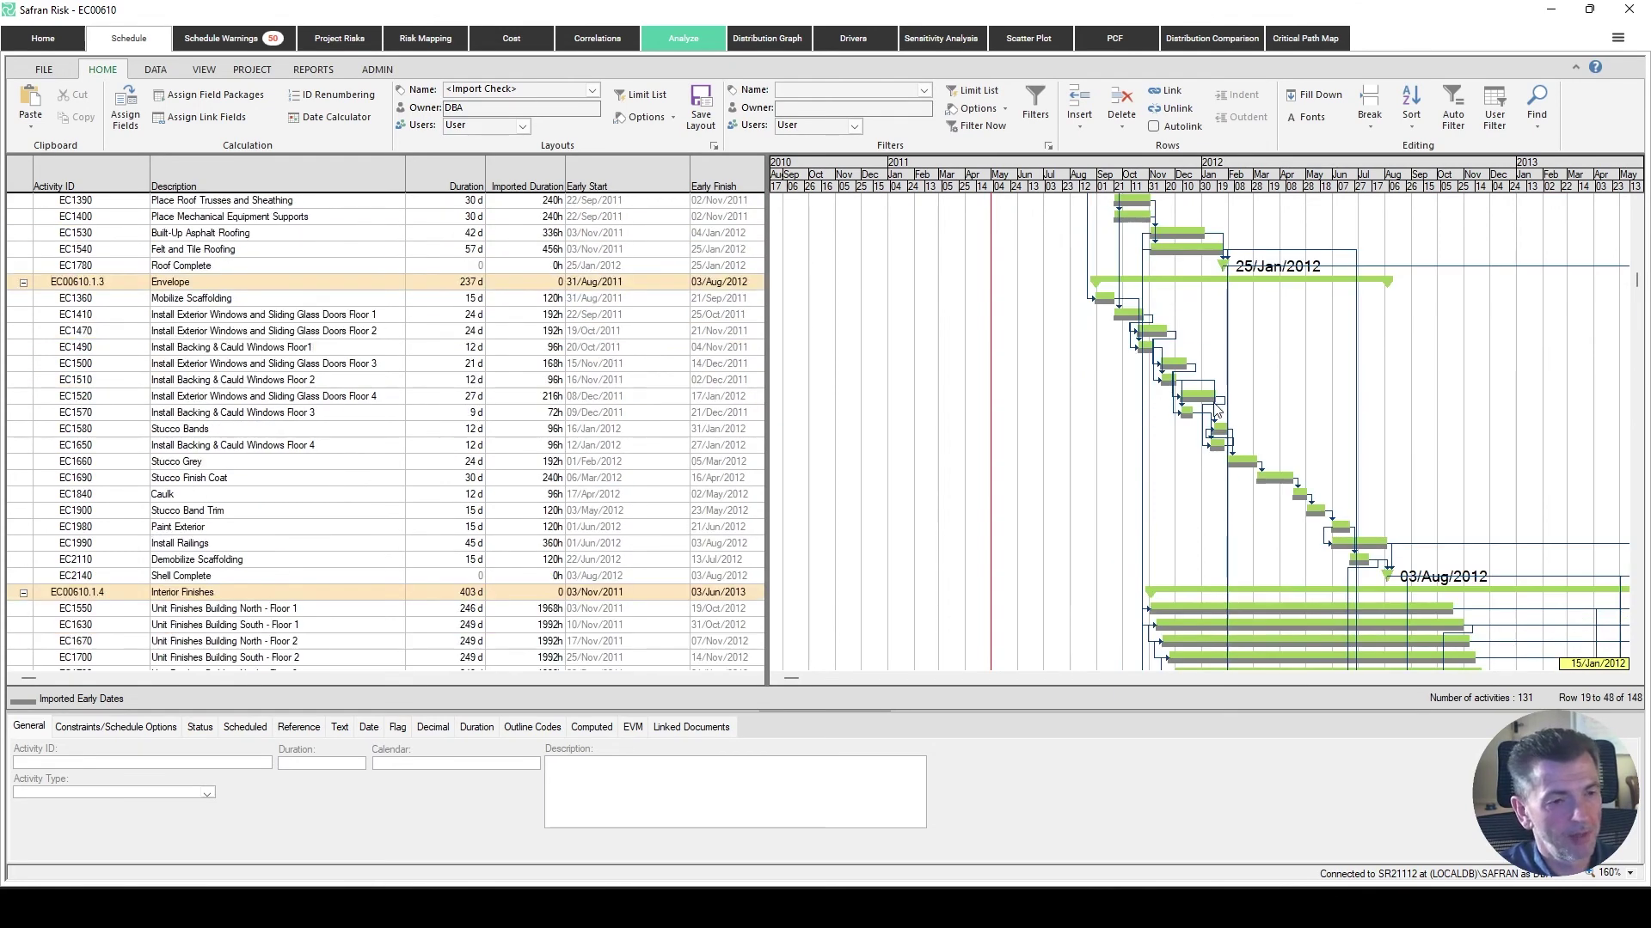
pyautogui.scroll(-1, 1244, 414)
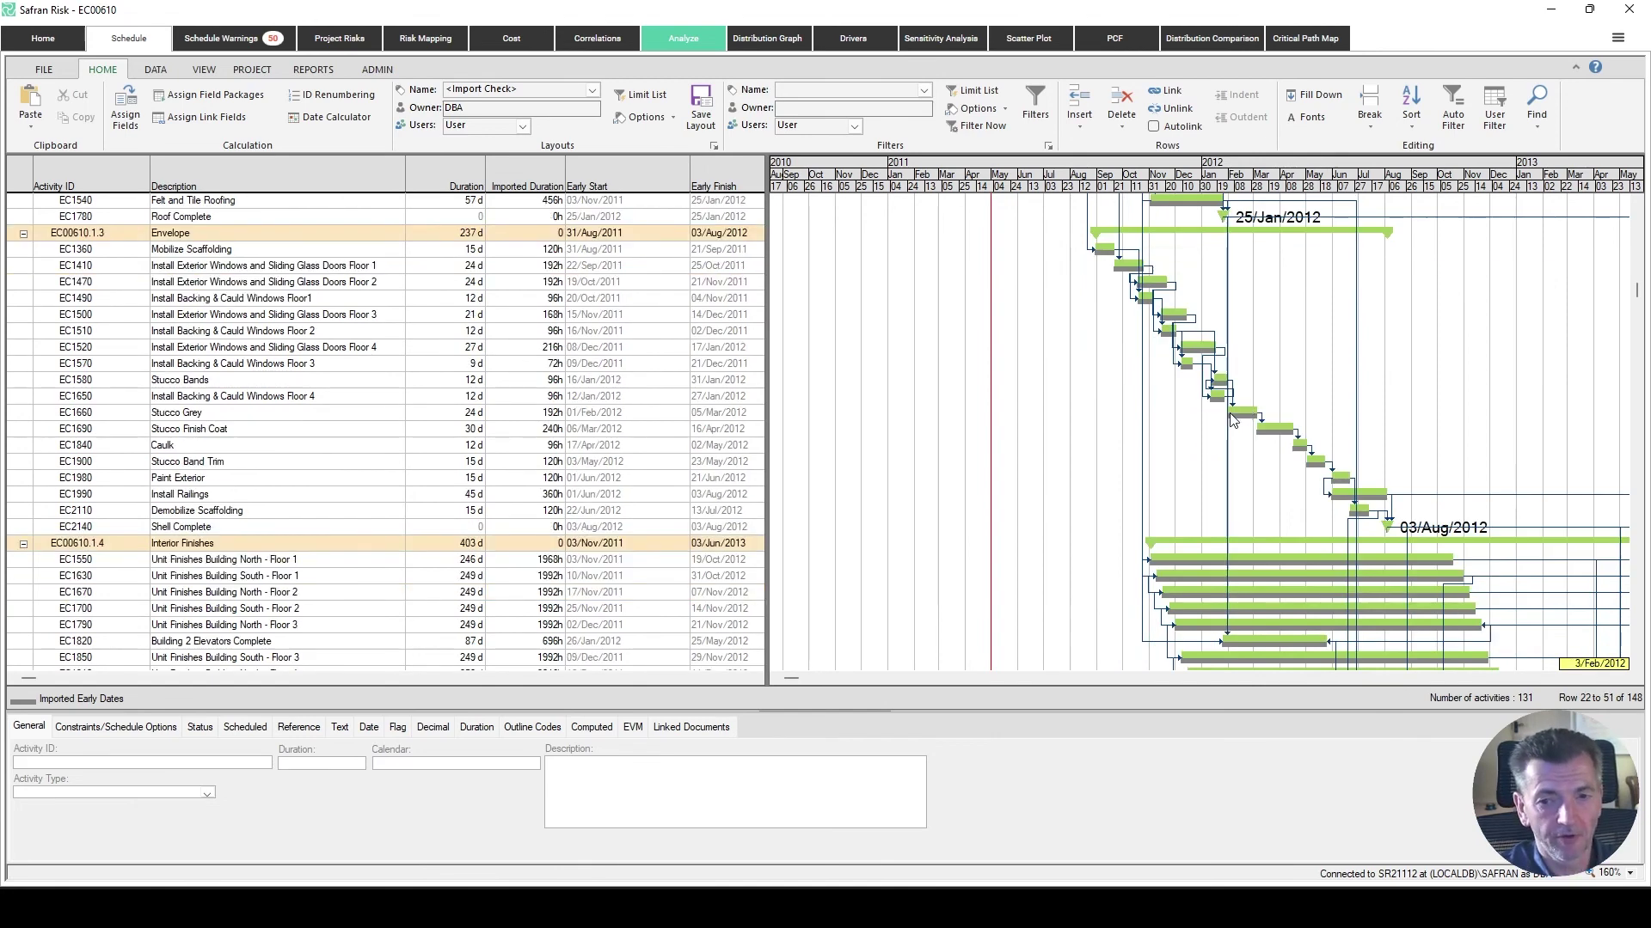
# Look through the Envelope, Interior Finishes and Pool & Courtyard activities against their imported early date bars.
pyautogui.scroll(-2, 1287, 372)
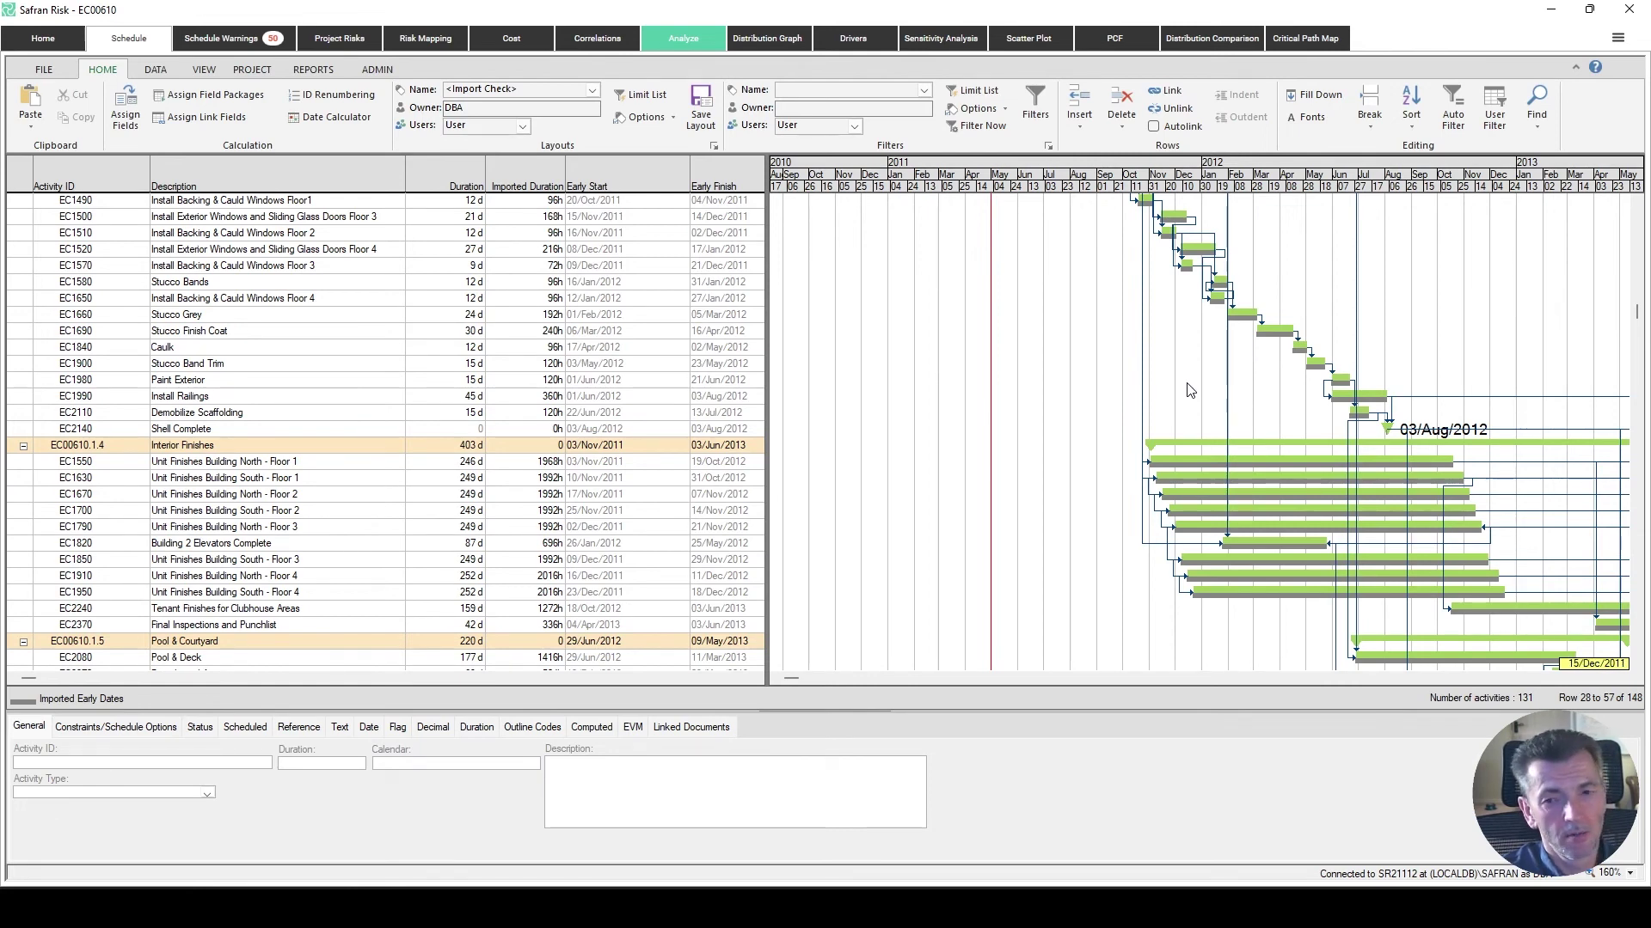
pyautogui.scroll(-1, 1192, 389)
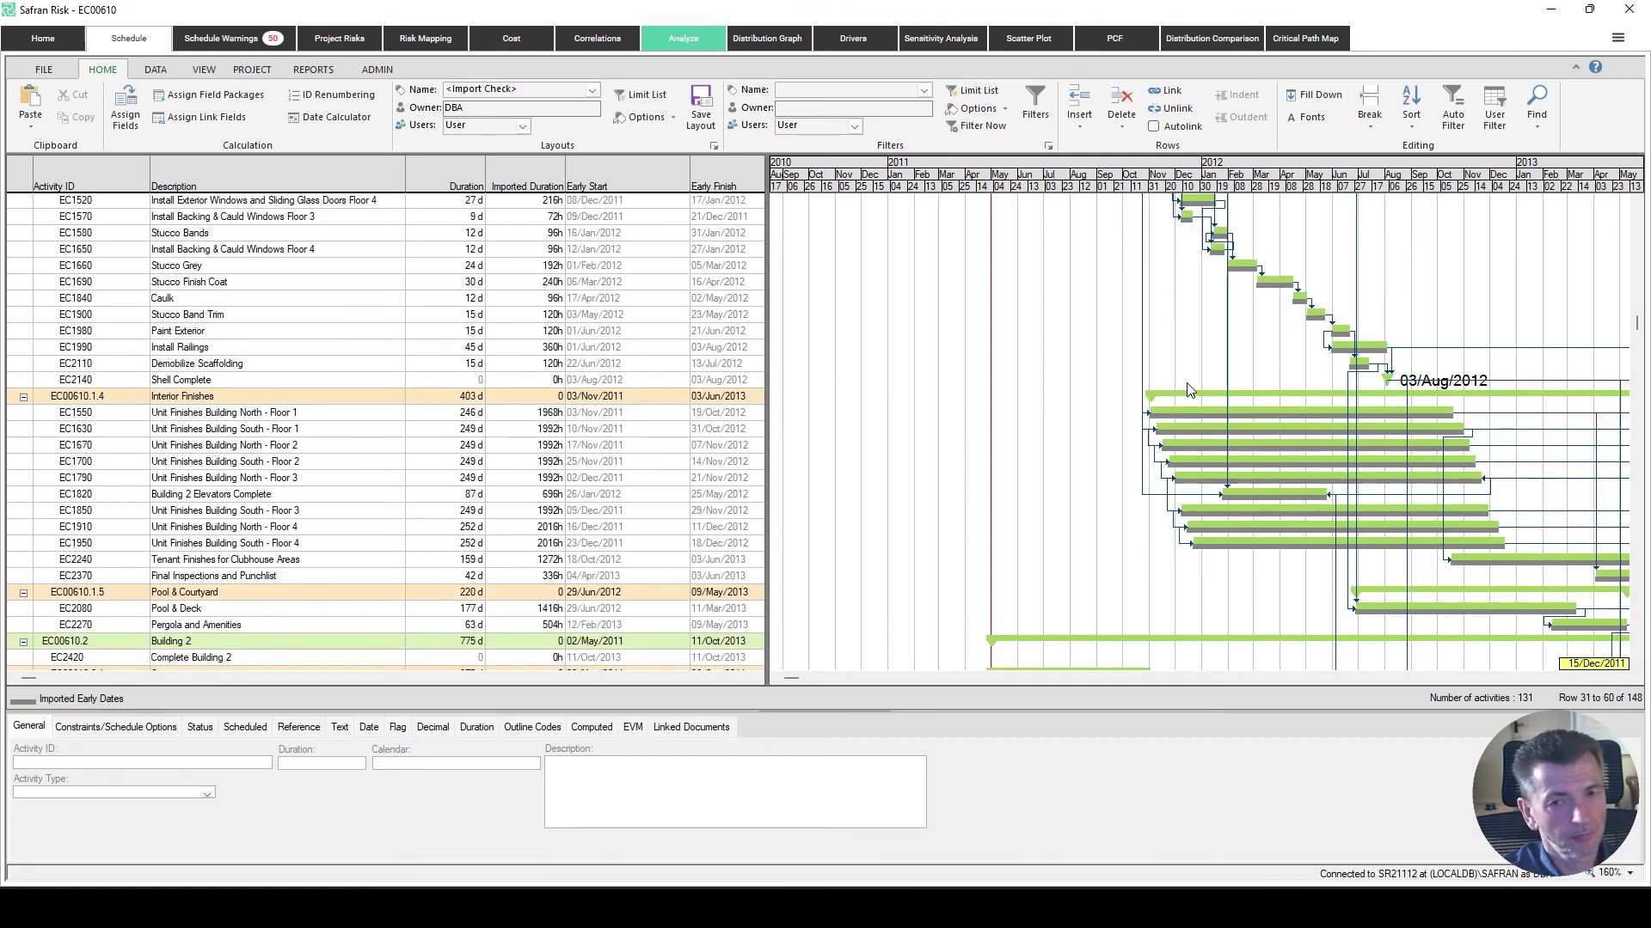
pyautogui.scroll(1, 1189, 391)
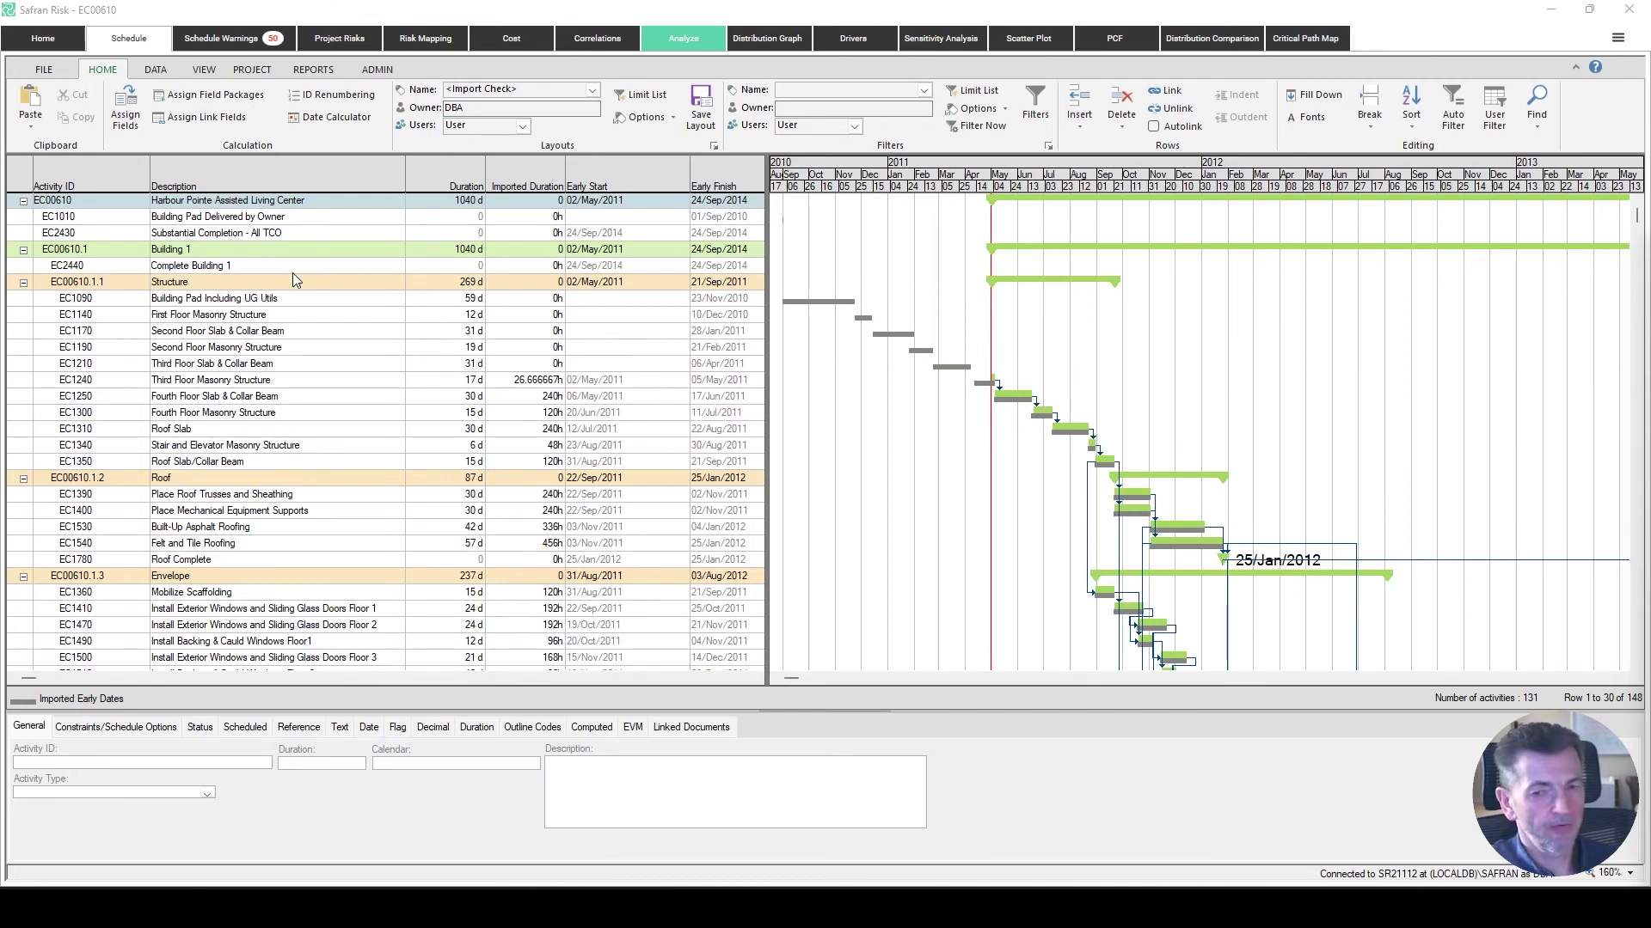
# Start importing risks from Safran Risk Manager and review the source project list, keeping Project Blue Sky selected.
pyautogui.click(44, 38)
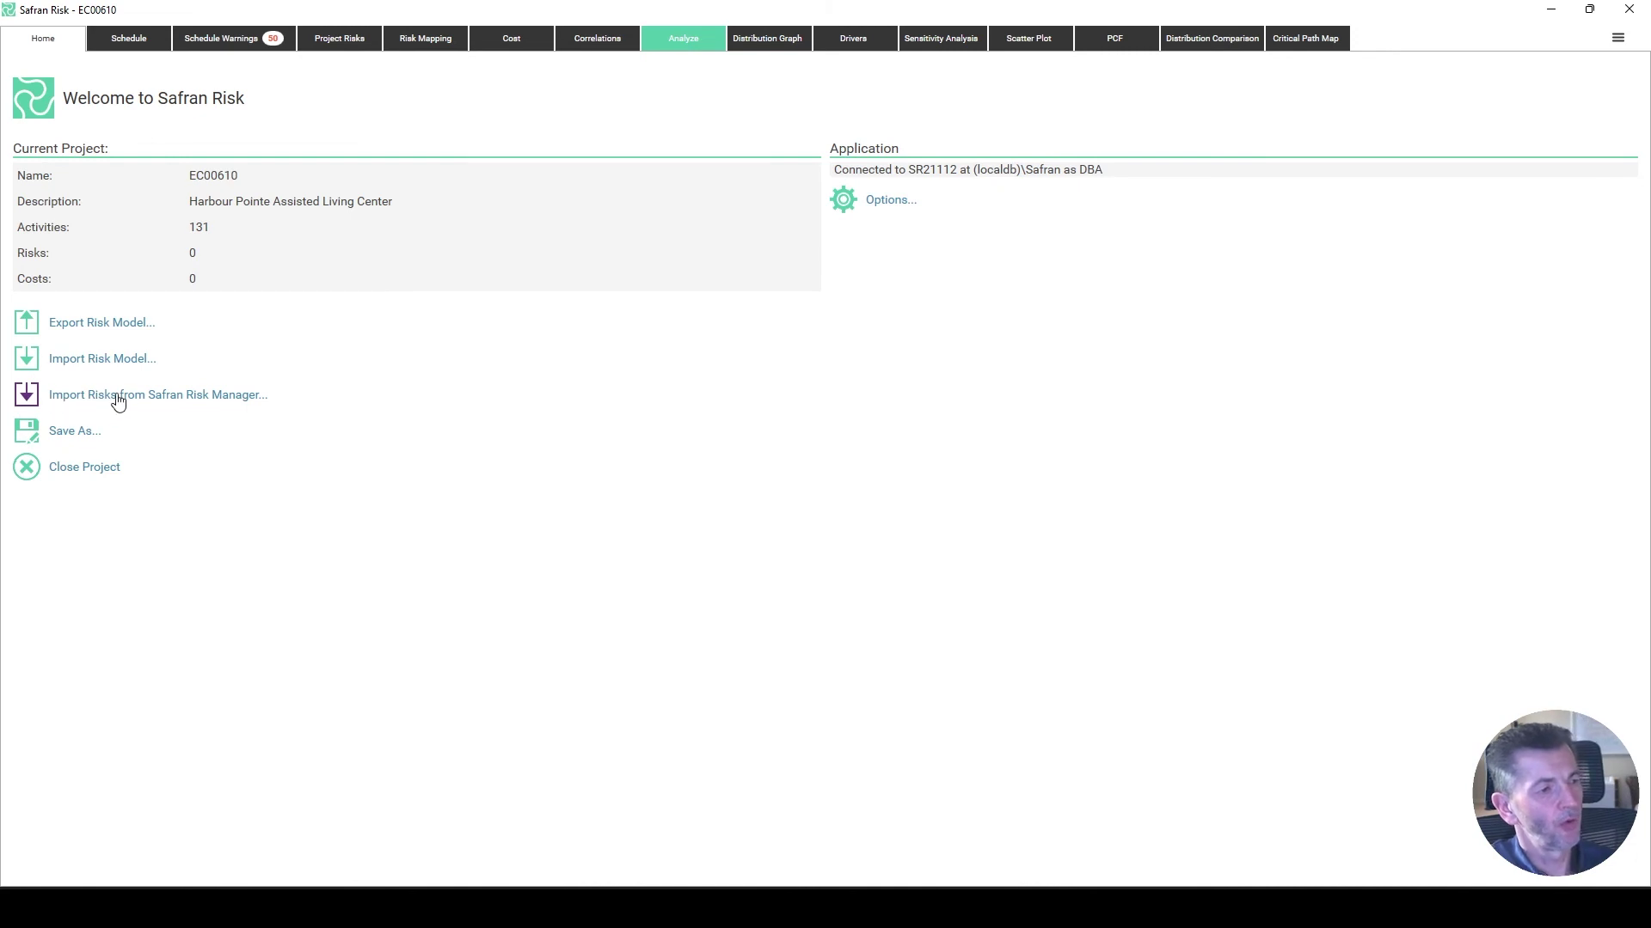
pyautogui.click(214, 397)
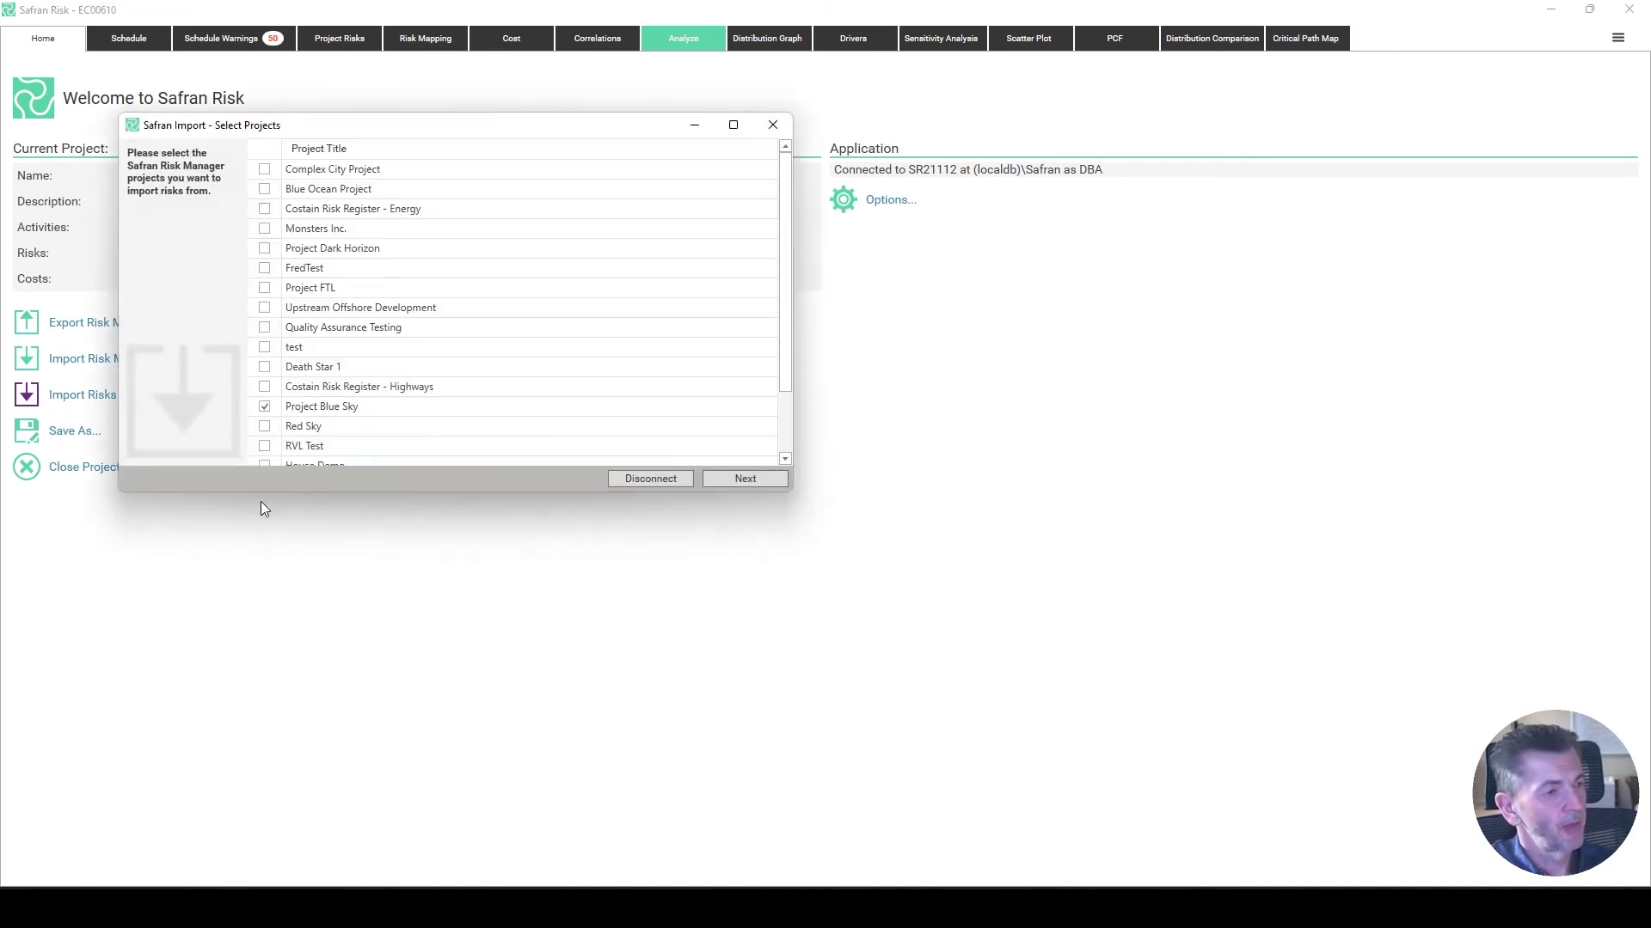
pyautogui.moveTo(527, 128); pyautogui.dragTo(792, 184)
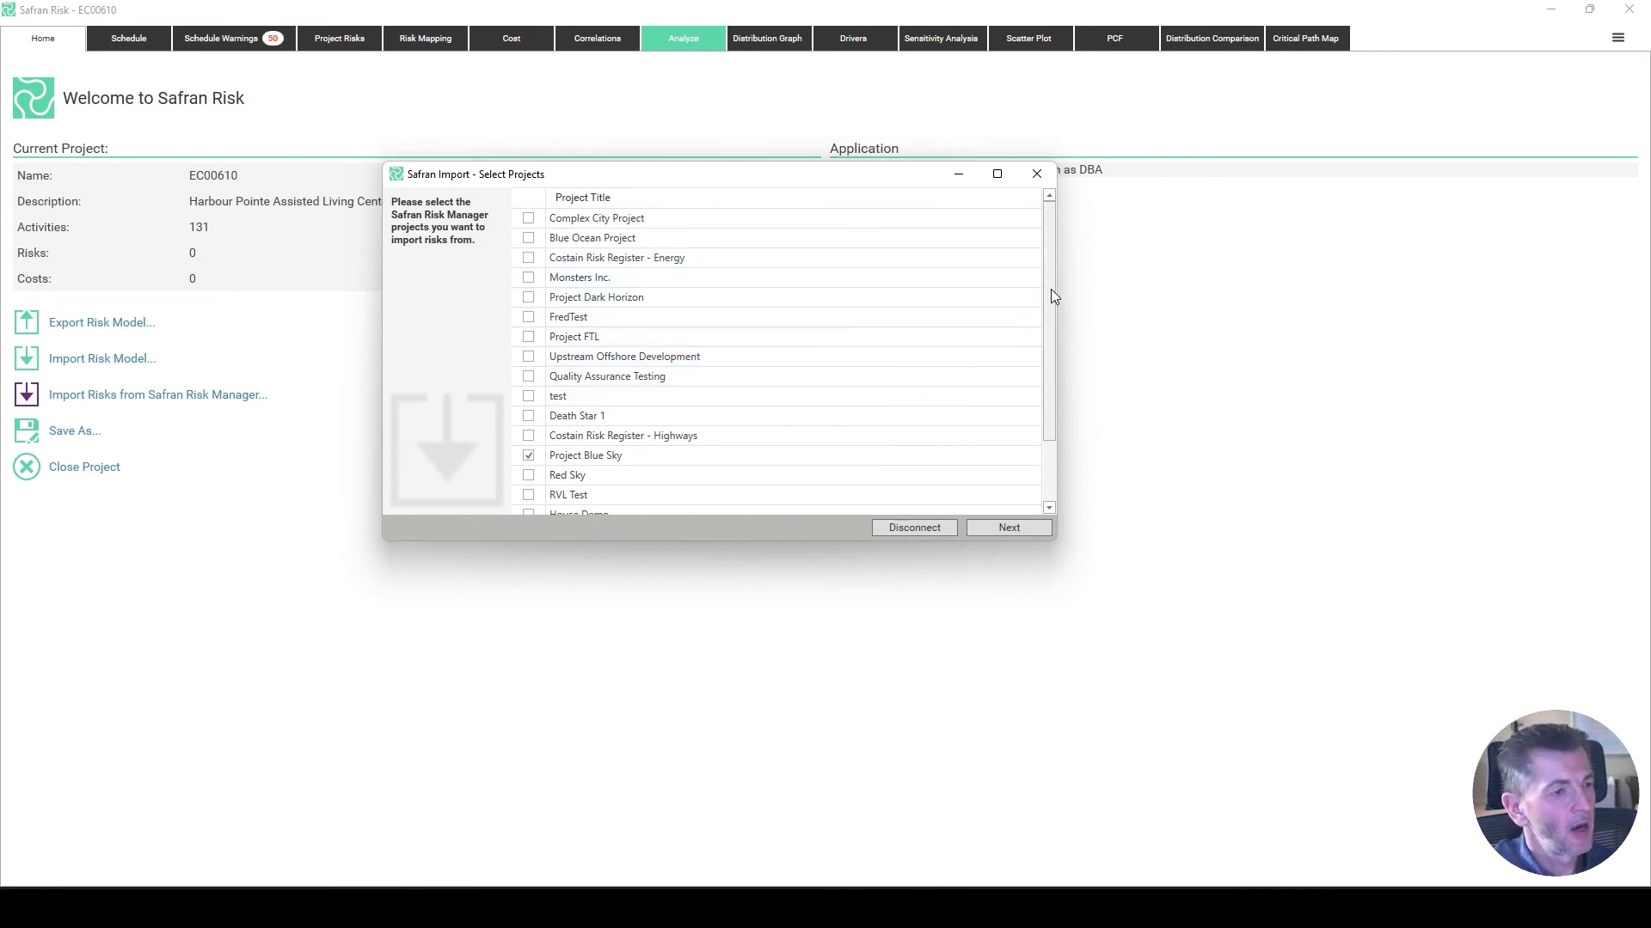
pyautogui.moveTo(1050, 289); pyautogui.dragTo(1053, 352)
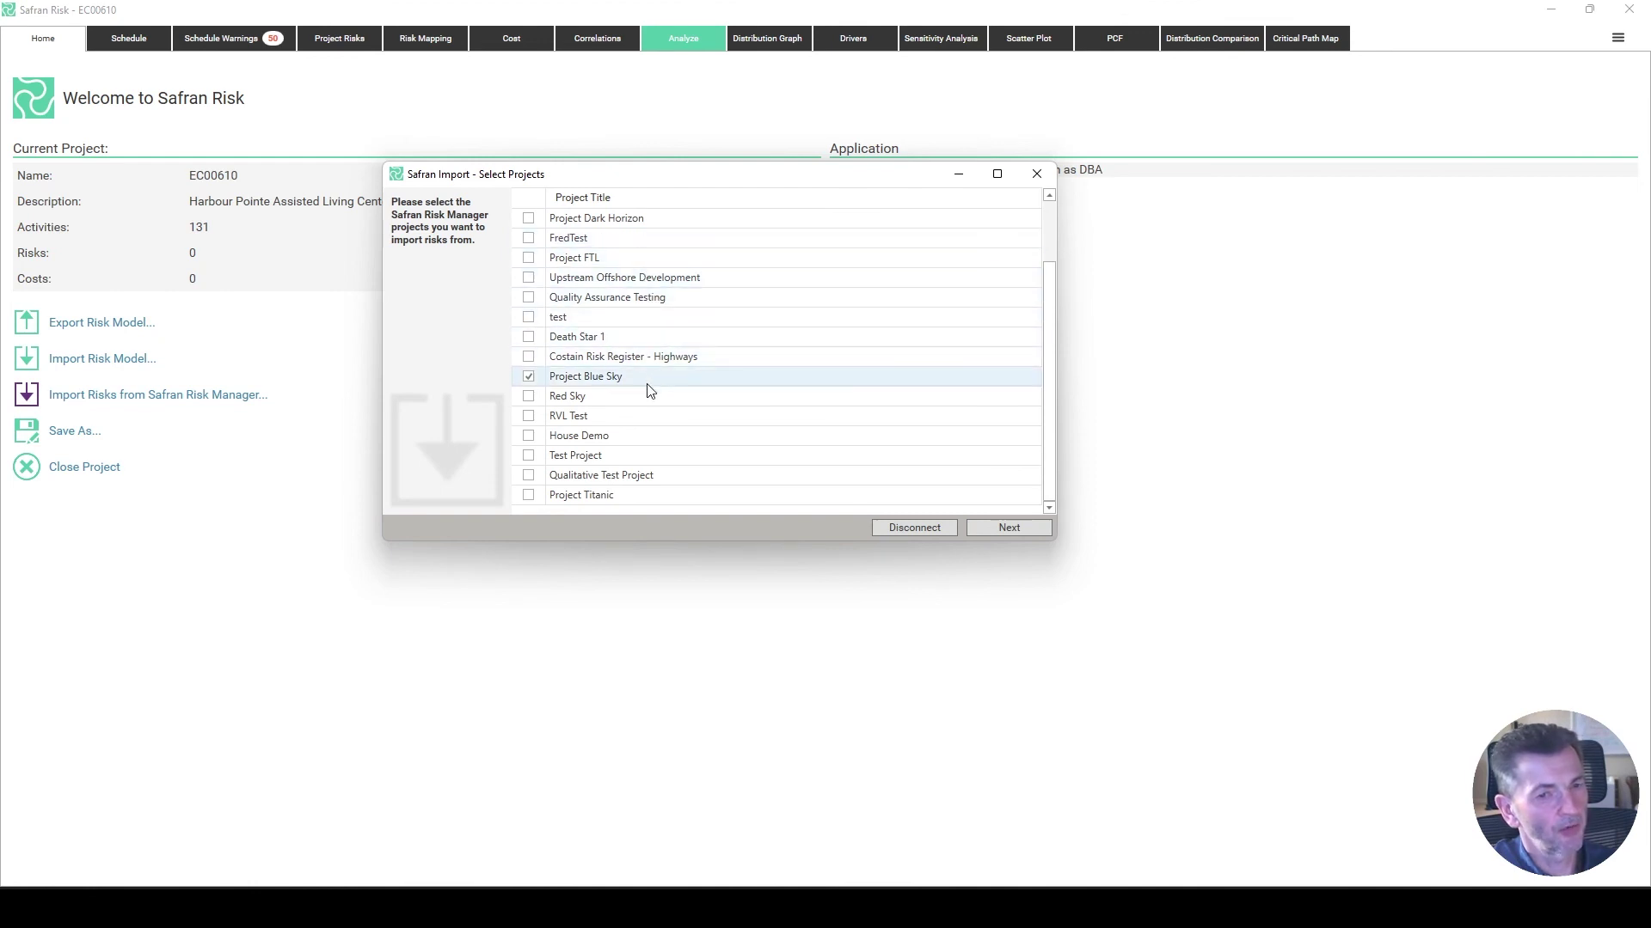
pyautogui.scroll(2, 658, 404)
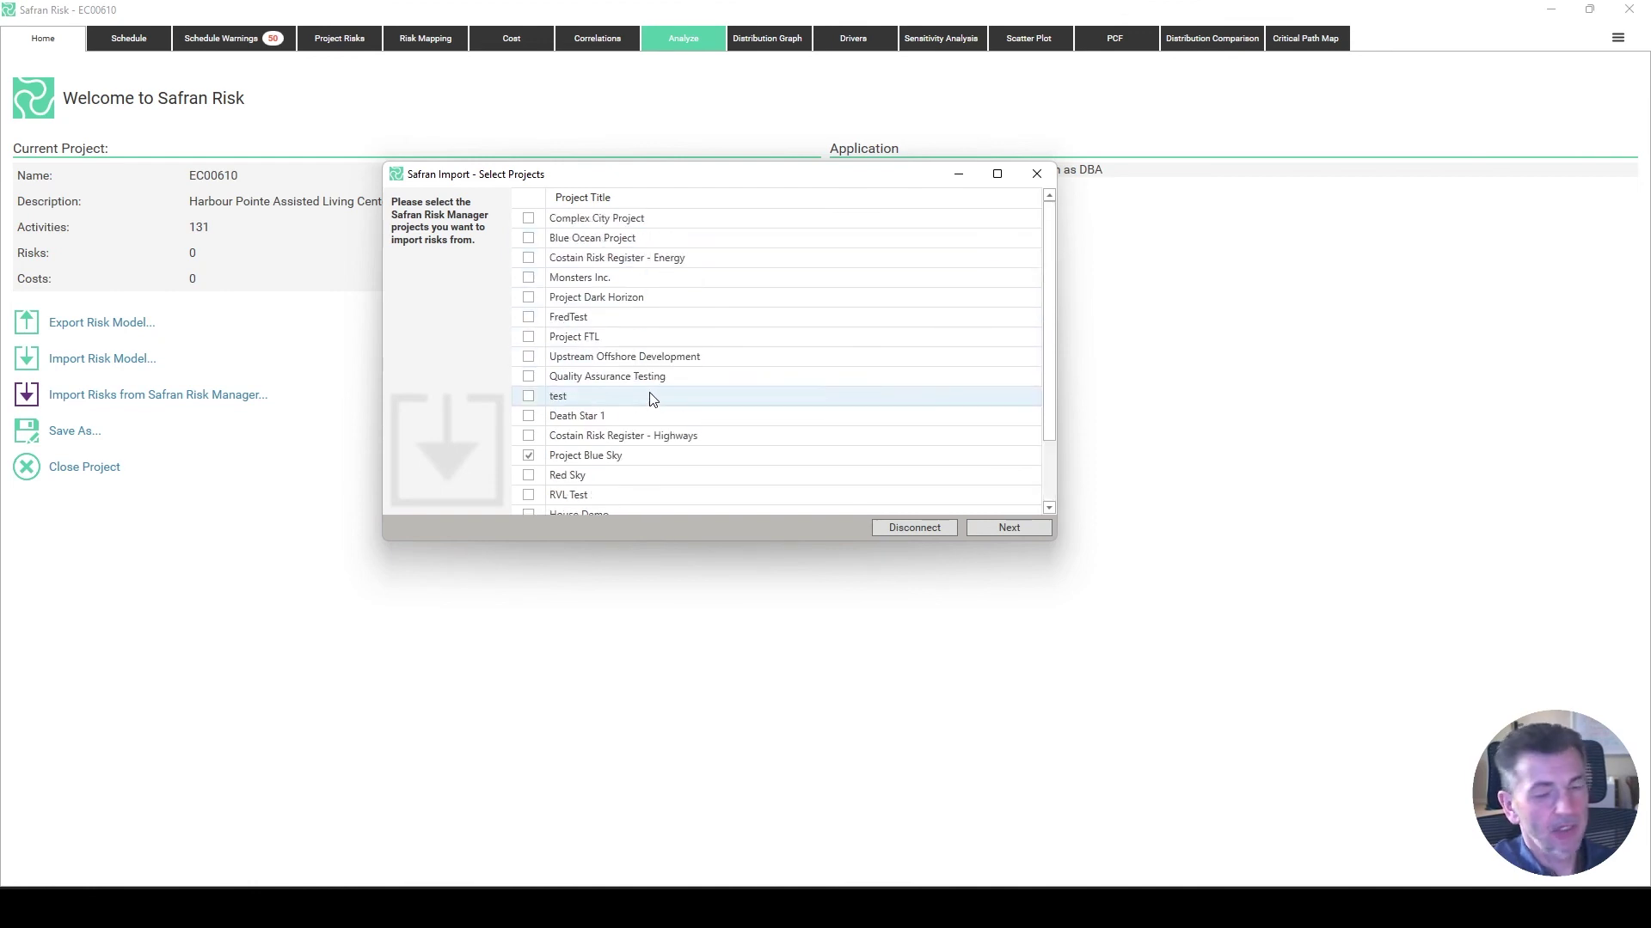
pyautogui.scroll(-2, 651, 398)
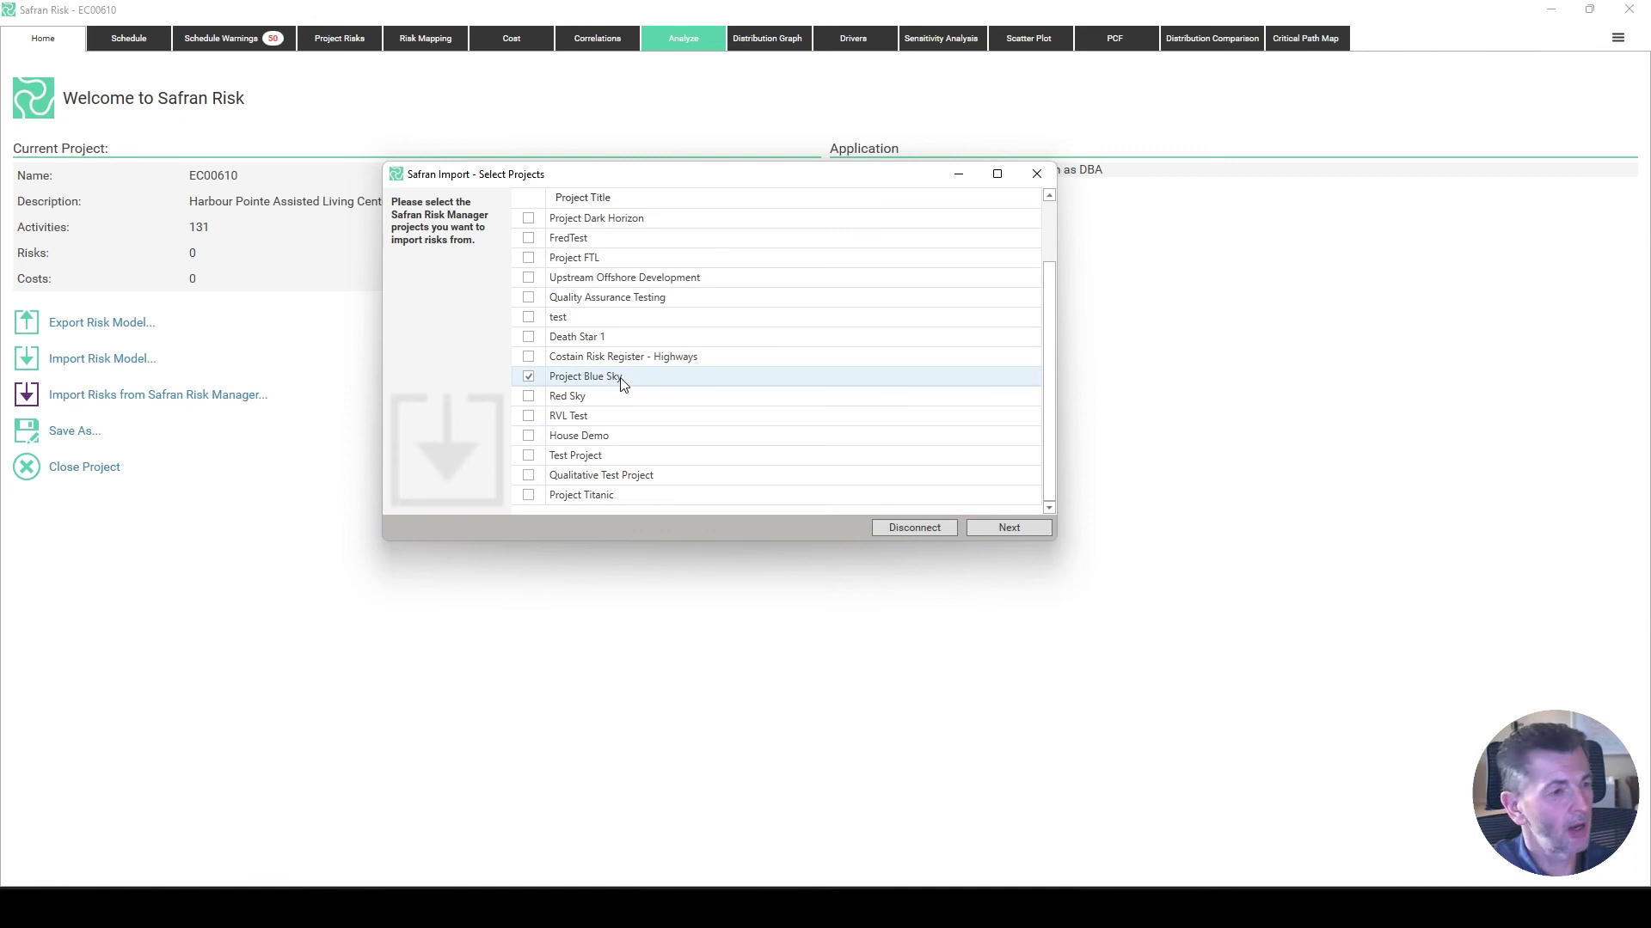
# Import the Harbour Acceptance Test Failure risk from Project Blue Sky and dismiss the import message.
pyautogui.click(1004, 528)
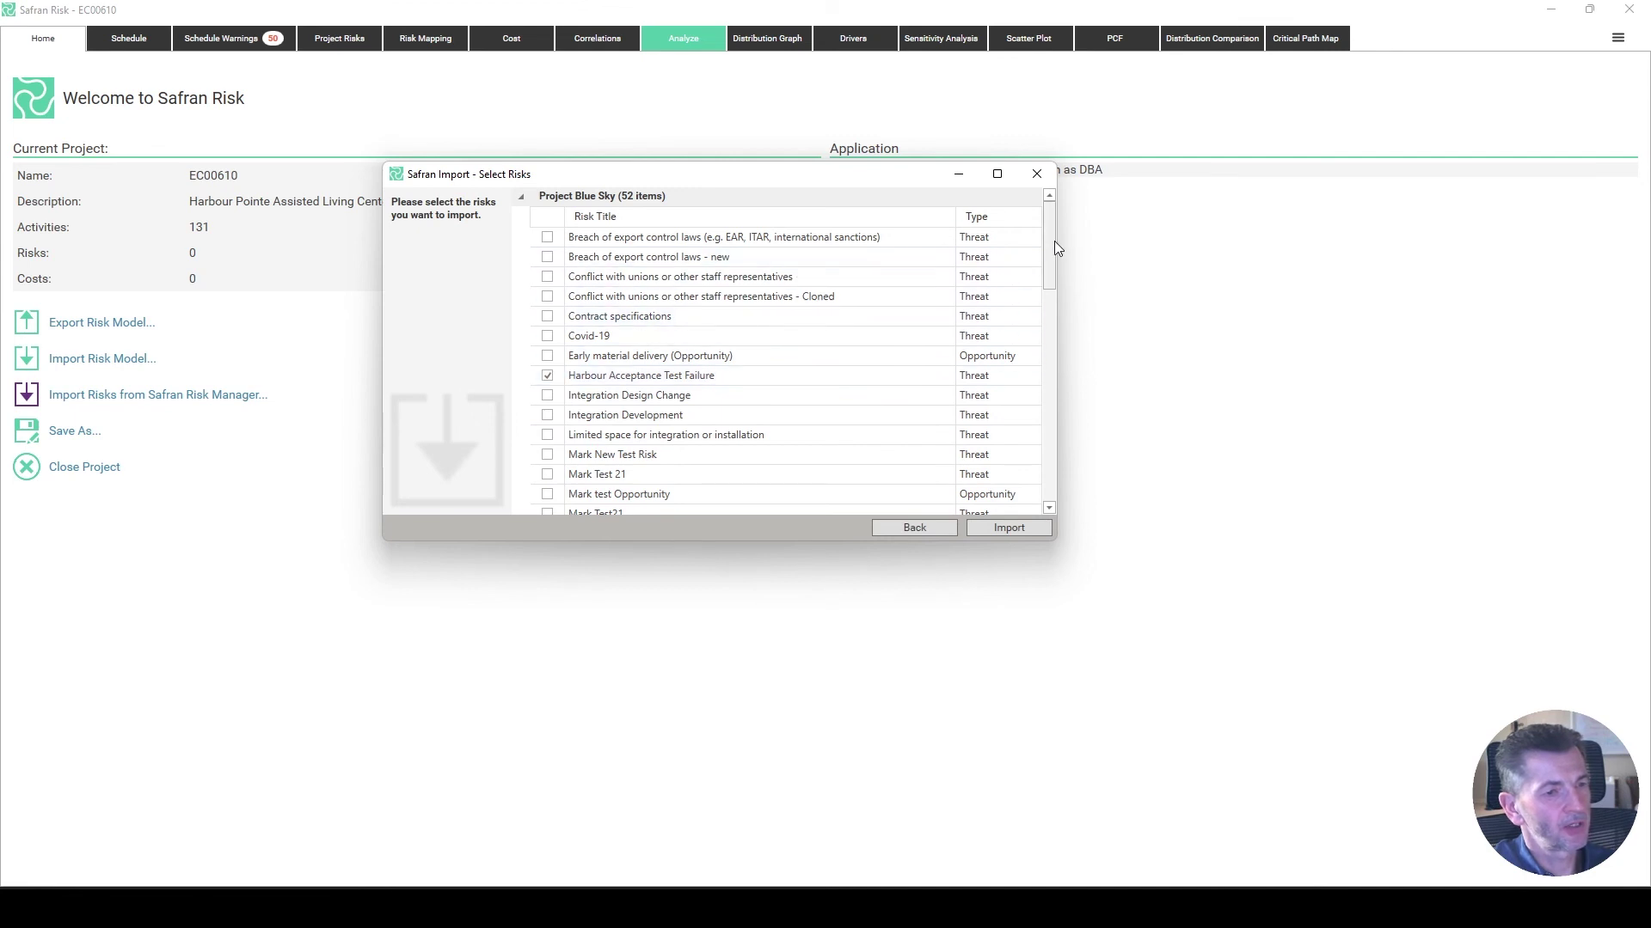
pyautogui.scroll(-9, 1046, 440)
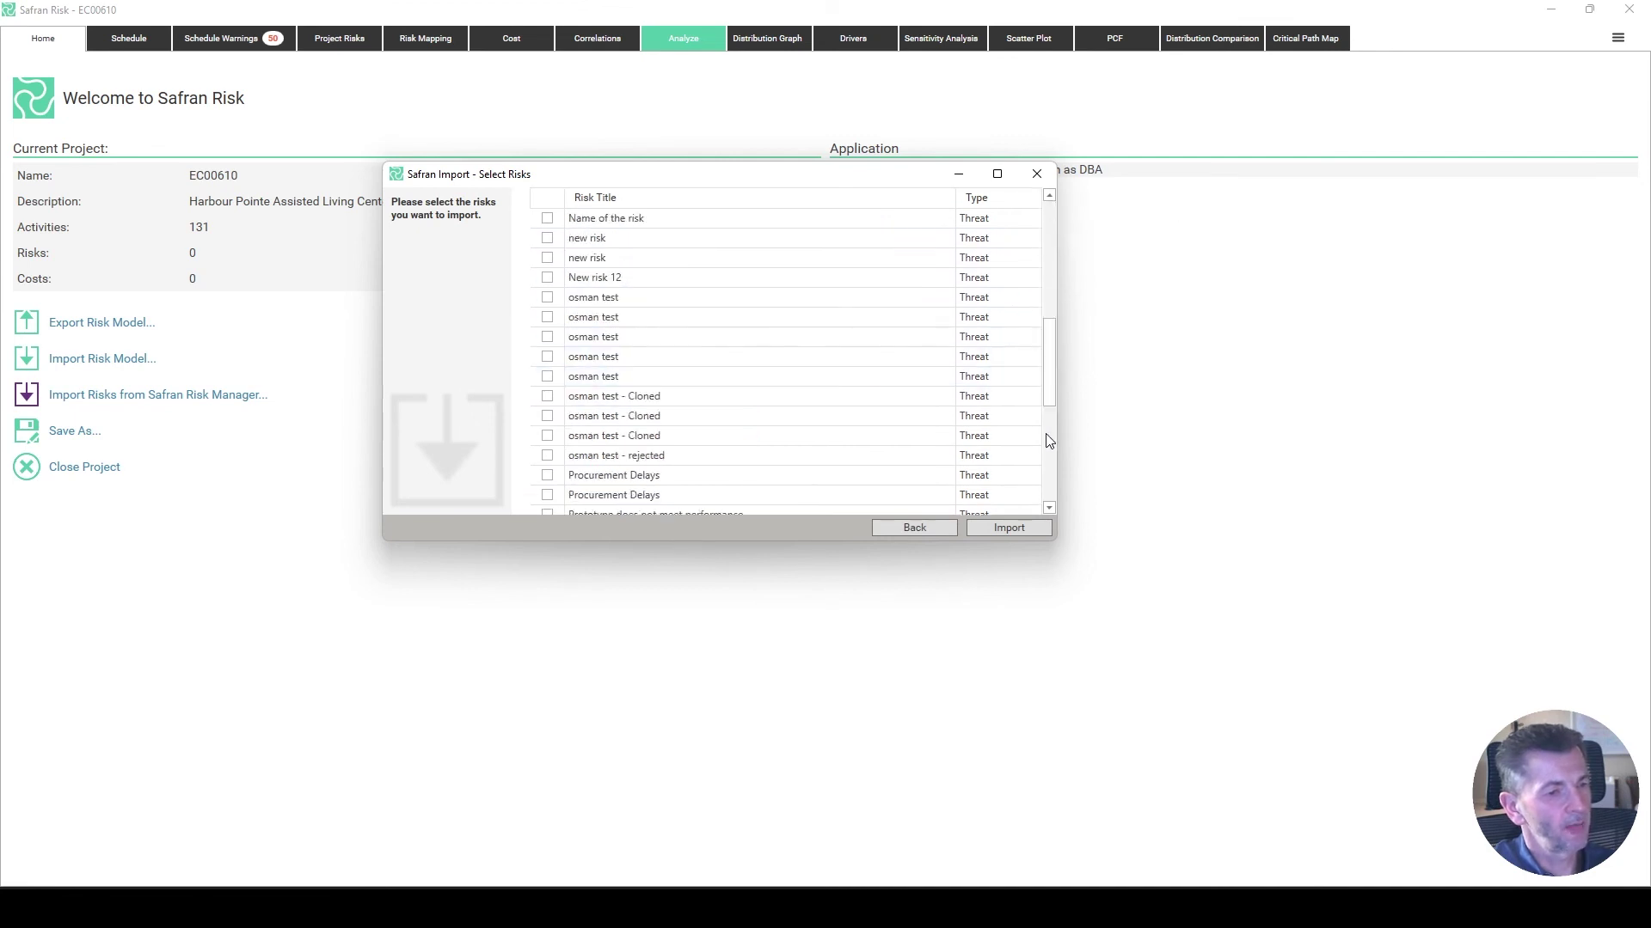
pyautogui.scroll(12, 1044, 443)
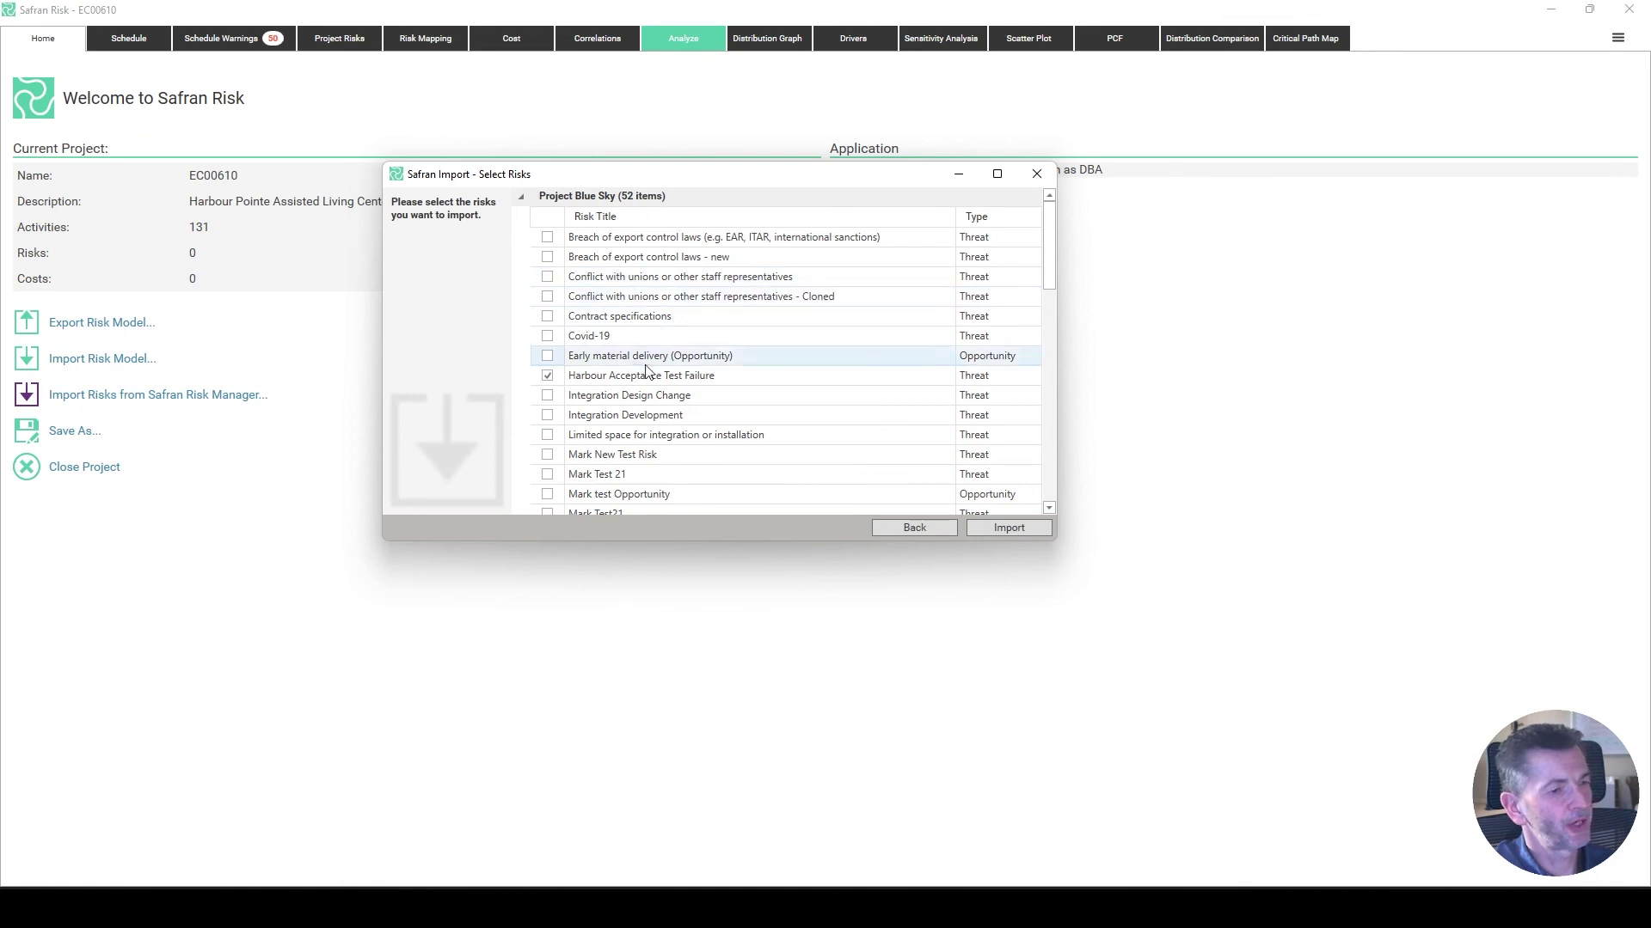
pyautogui.click(1031, 531)
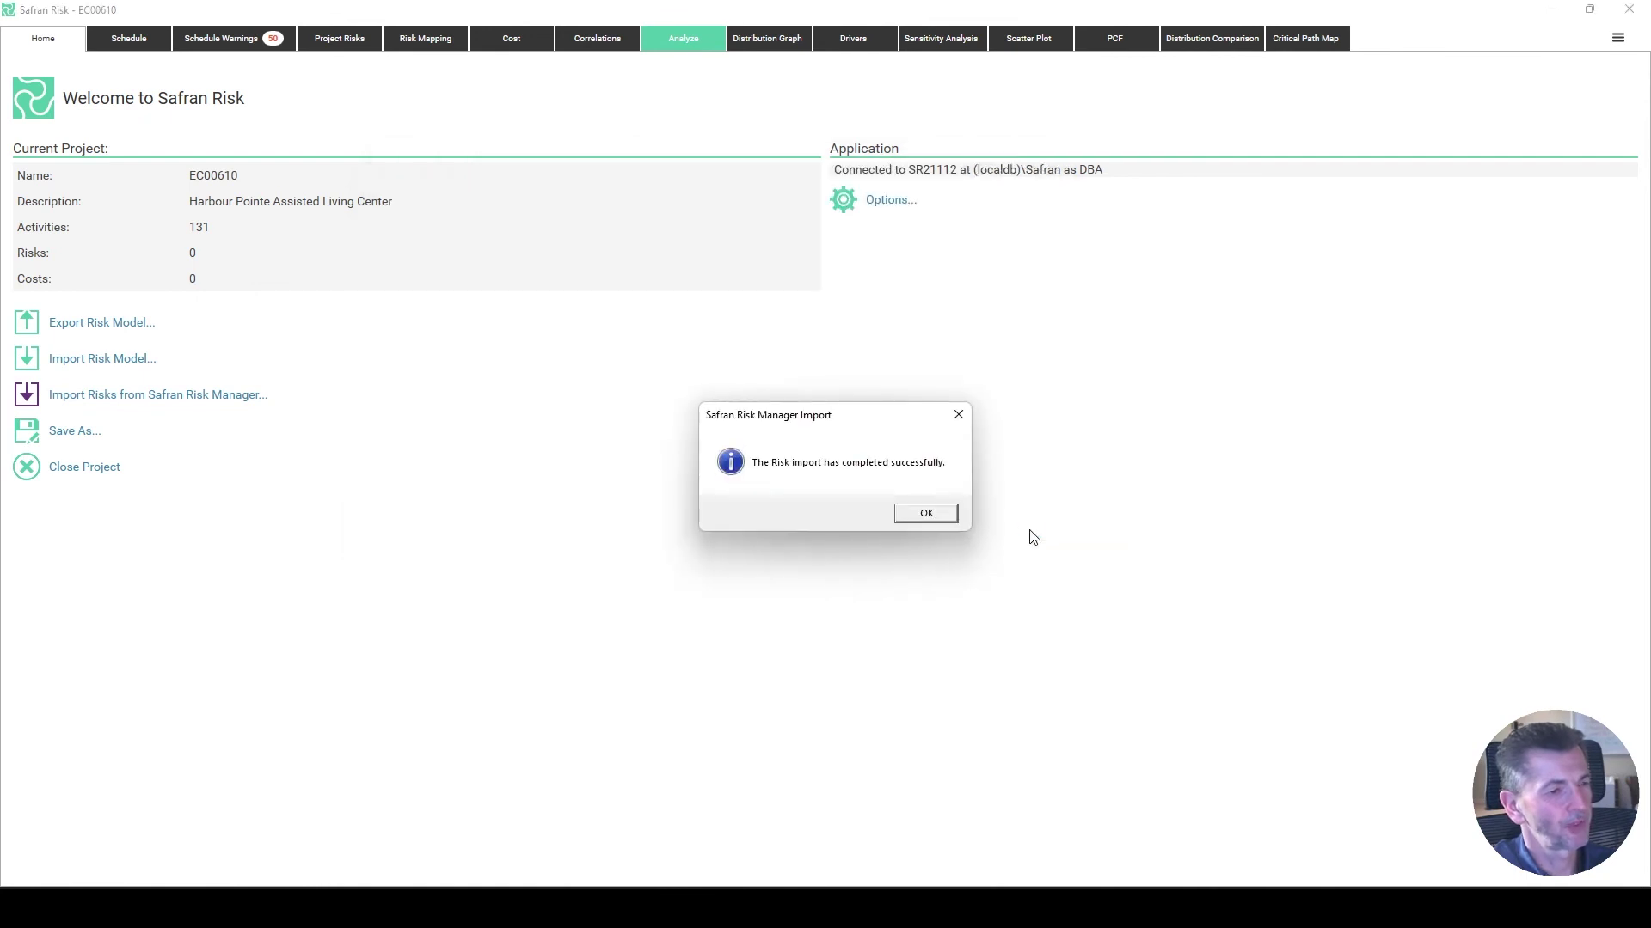
pyautogui.click(941, 518)
# Inspect the imported Harbour Acceptance Test Failure risk in the project's risk register.
pyautogui.click(344, 39)
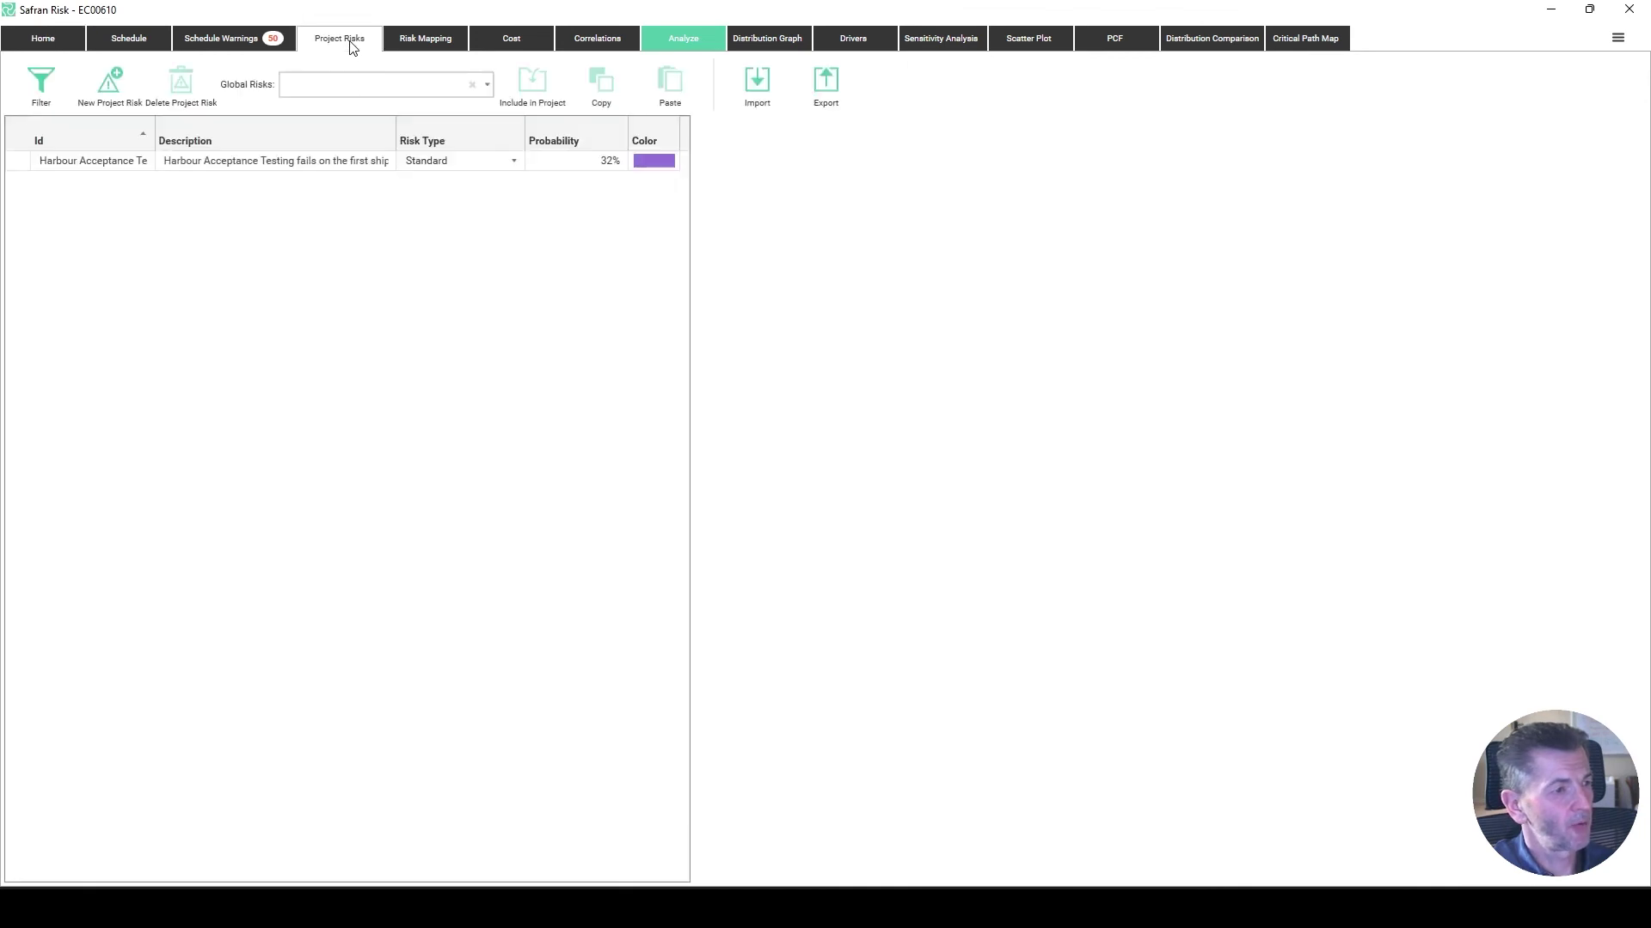
pyautogui.click(133, 162)
pyautogui.click(120, 167)
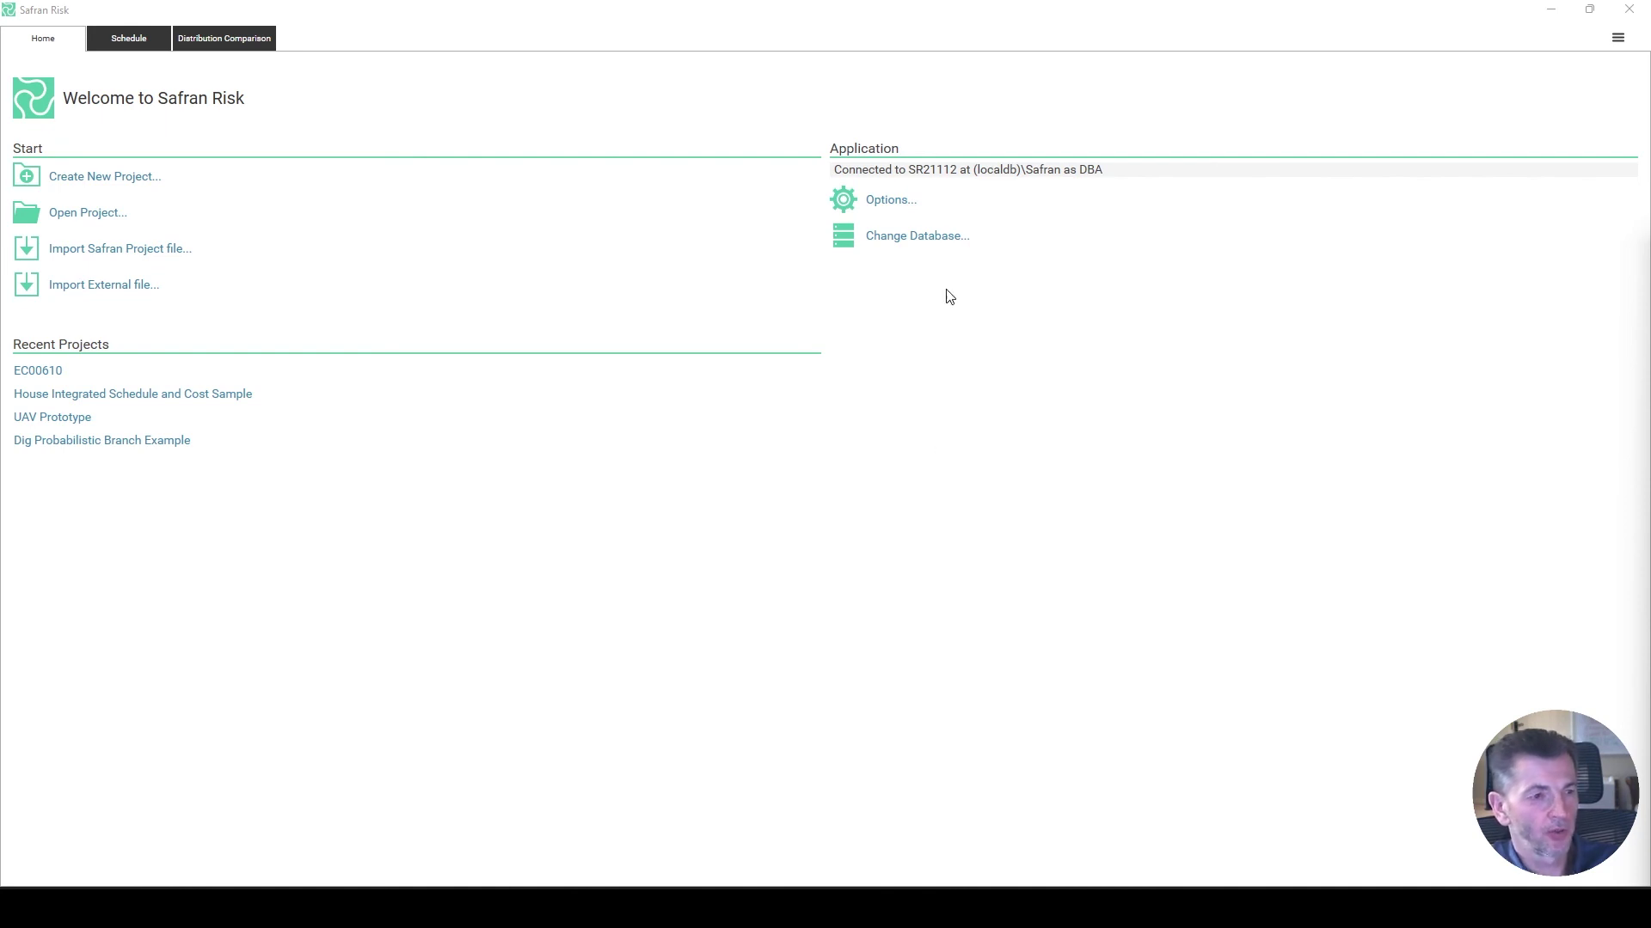
# Begin changing the database and add a new database login with the alias Demo DB.
pyautogui.click(937, 241)
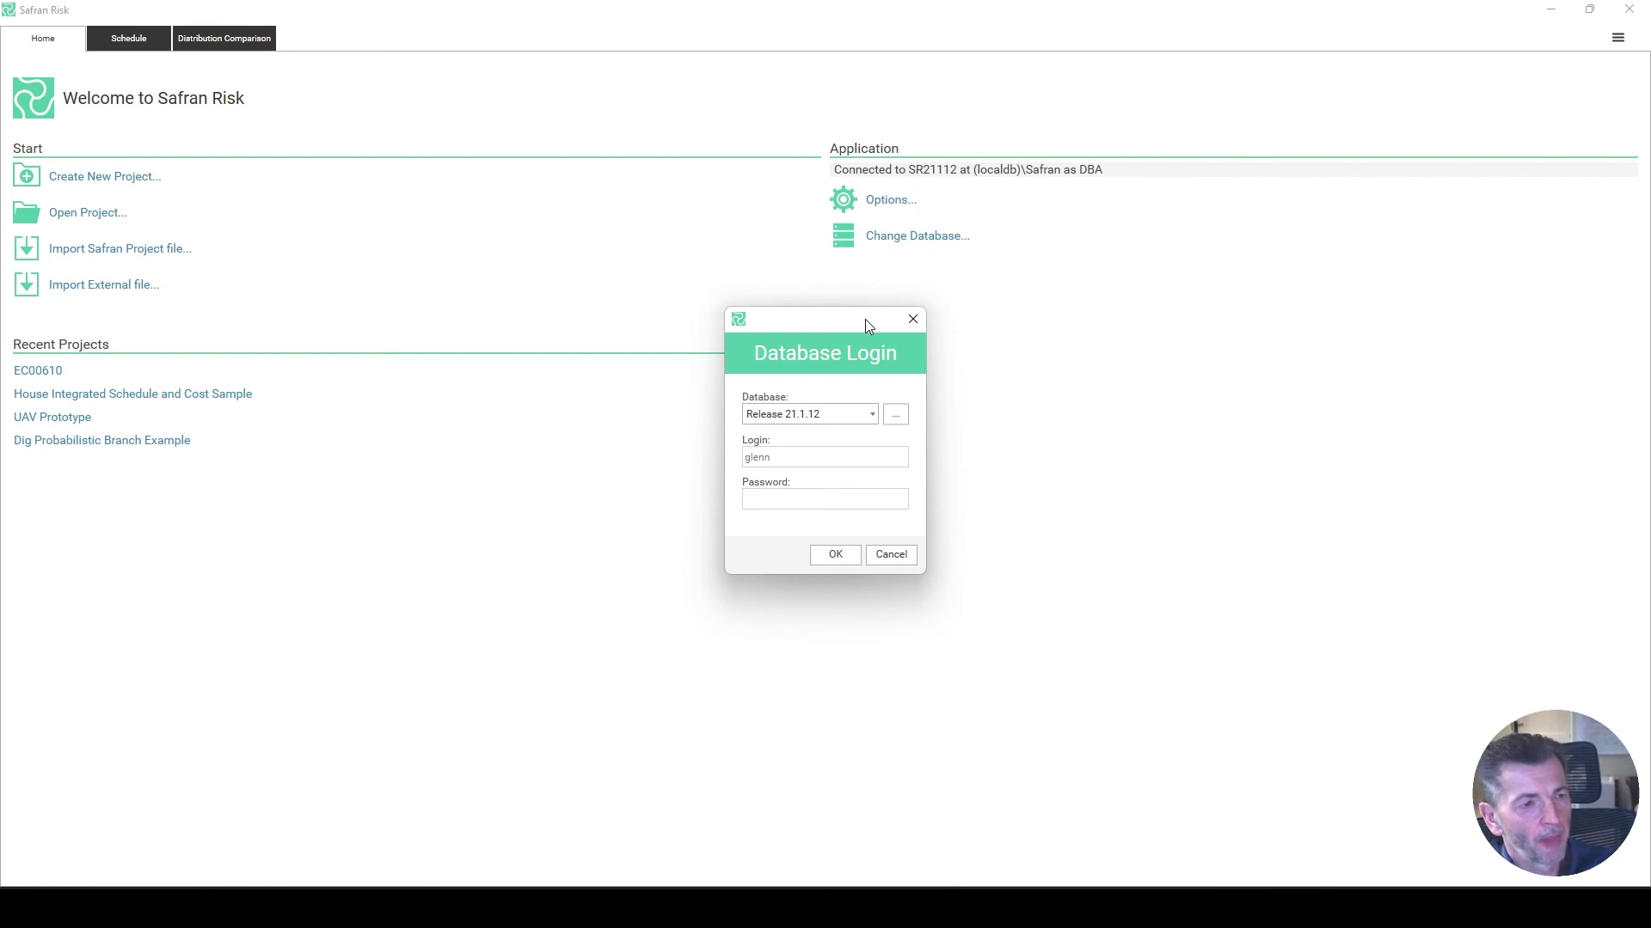
pyautogui.moveTo(865, 318); pyautogui.dragTo(946, 270)
pyautogui.click(950, 366)
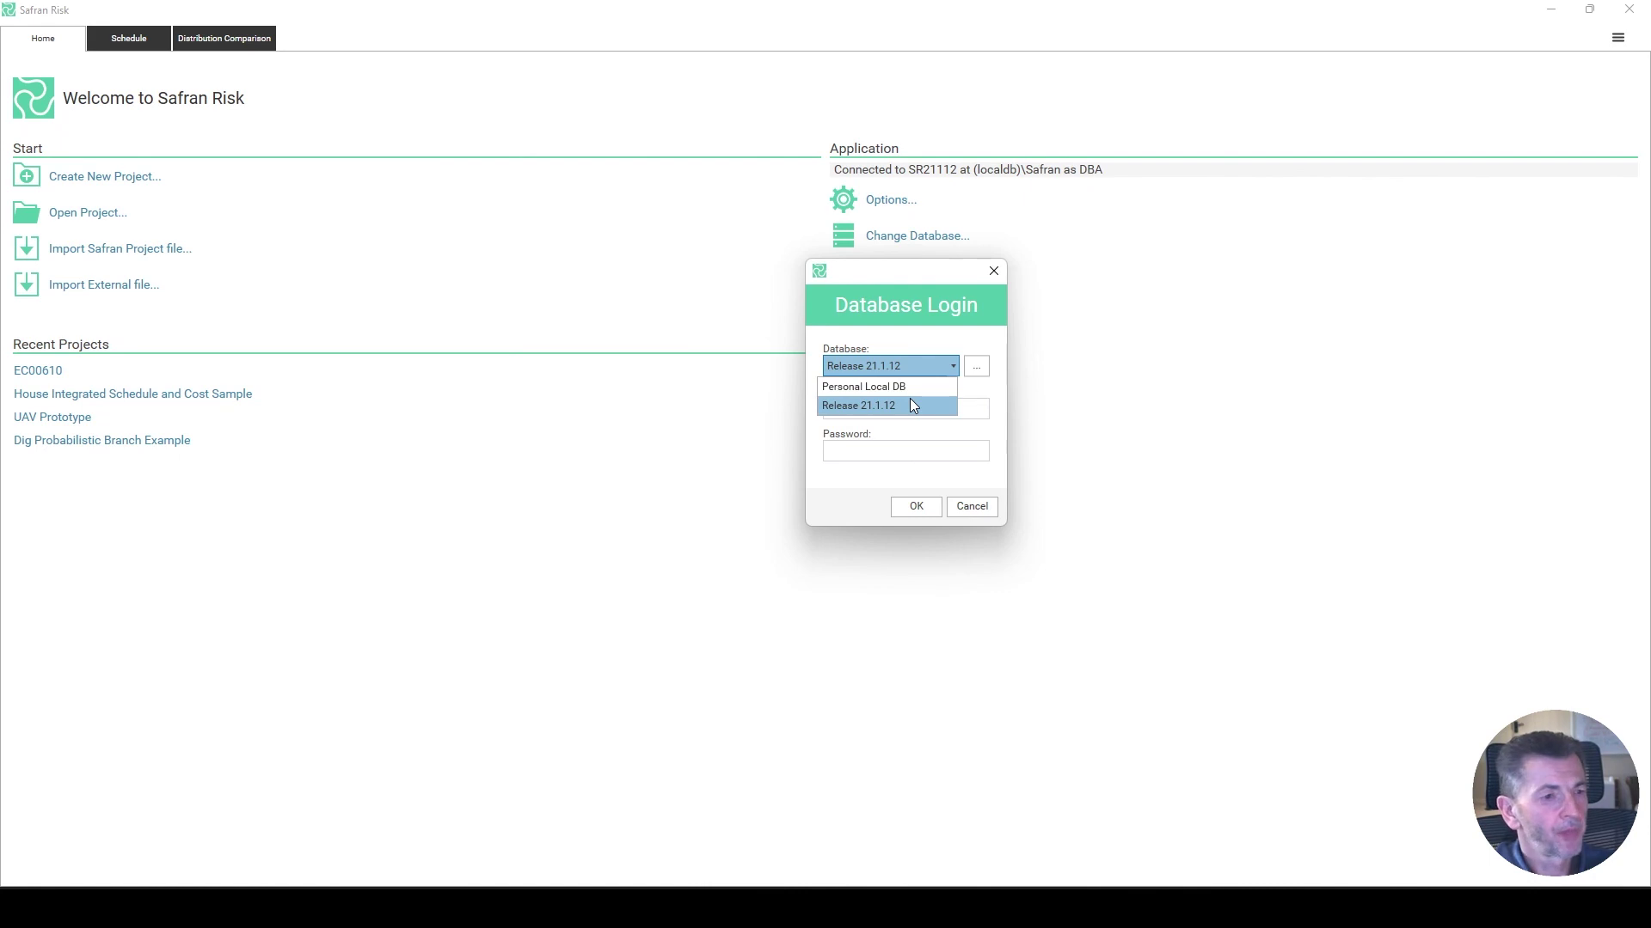
pyautogui.click(905, 304)
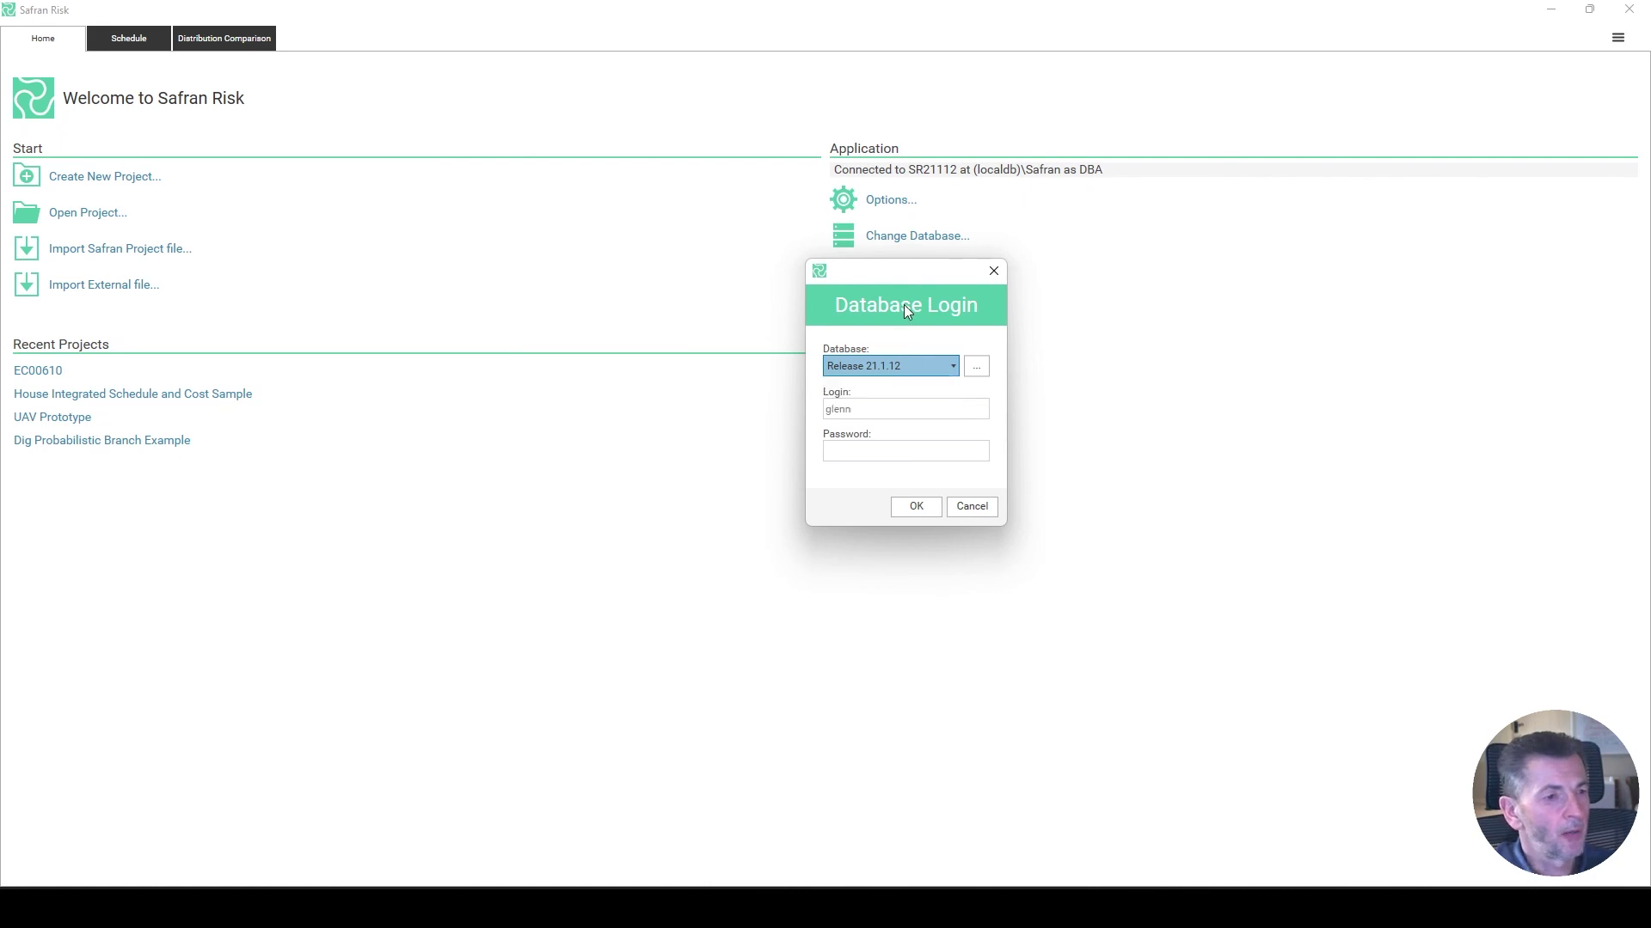
pyautogui.click(976, 367)
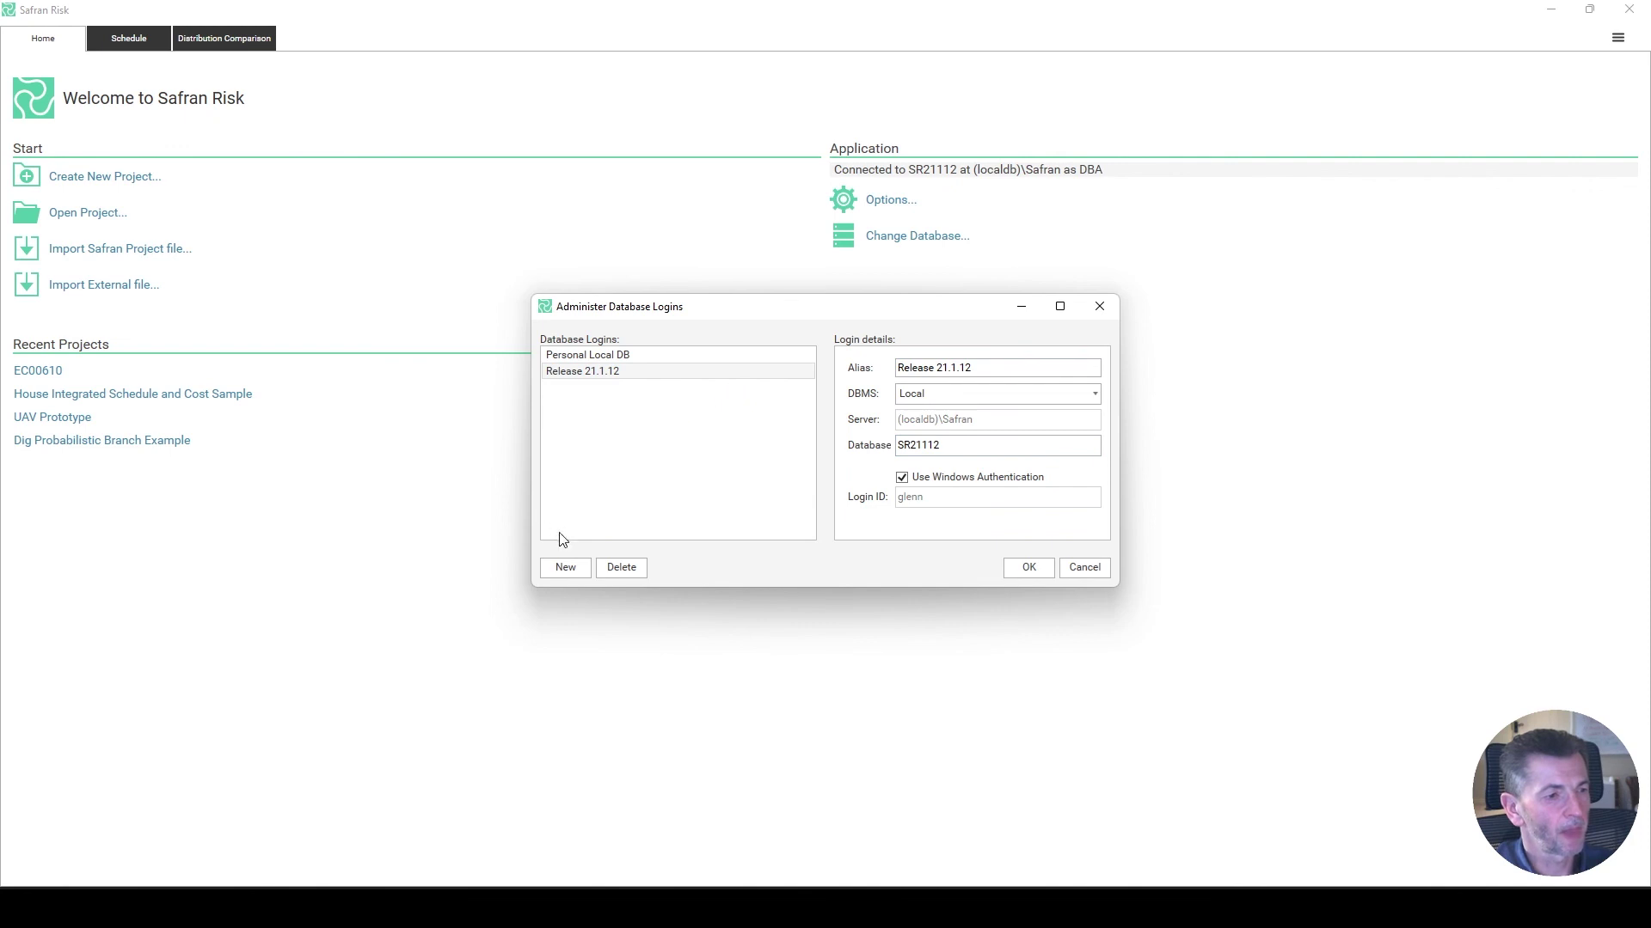
pyautogui.click(569, 567)
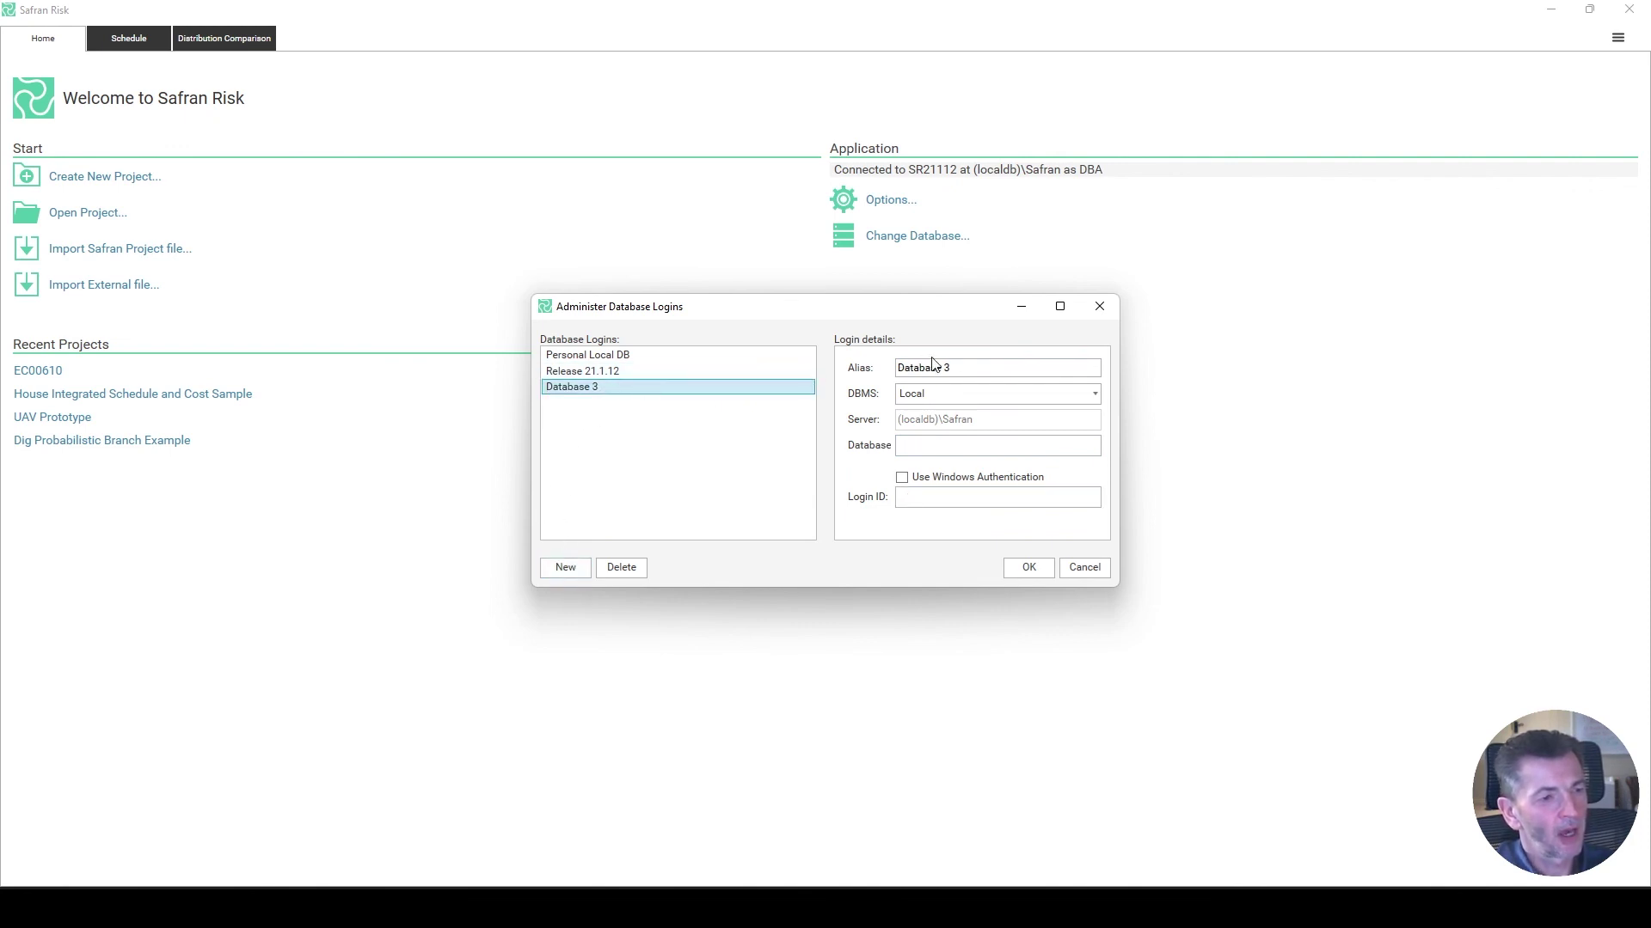
pyautogui.moveTo(946, 368); pyautogui.dragTo(884, 366)
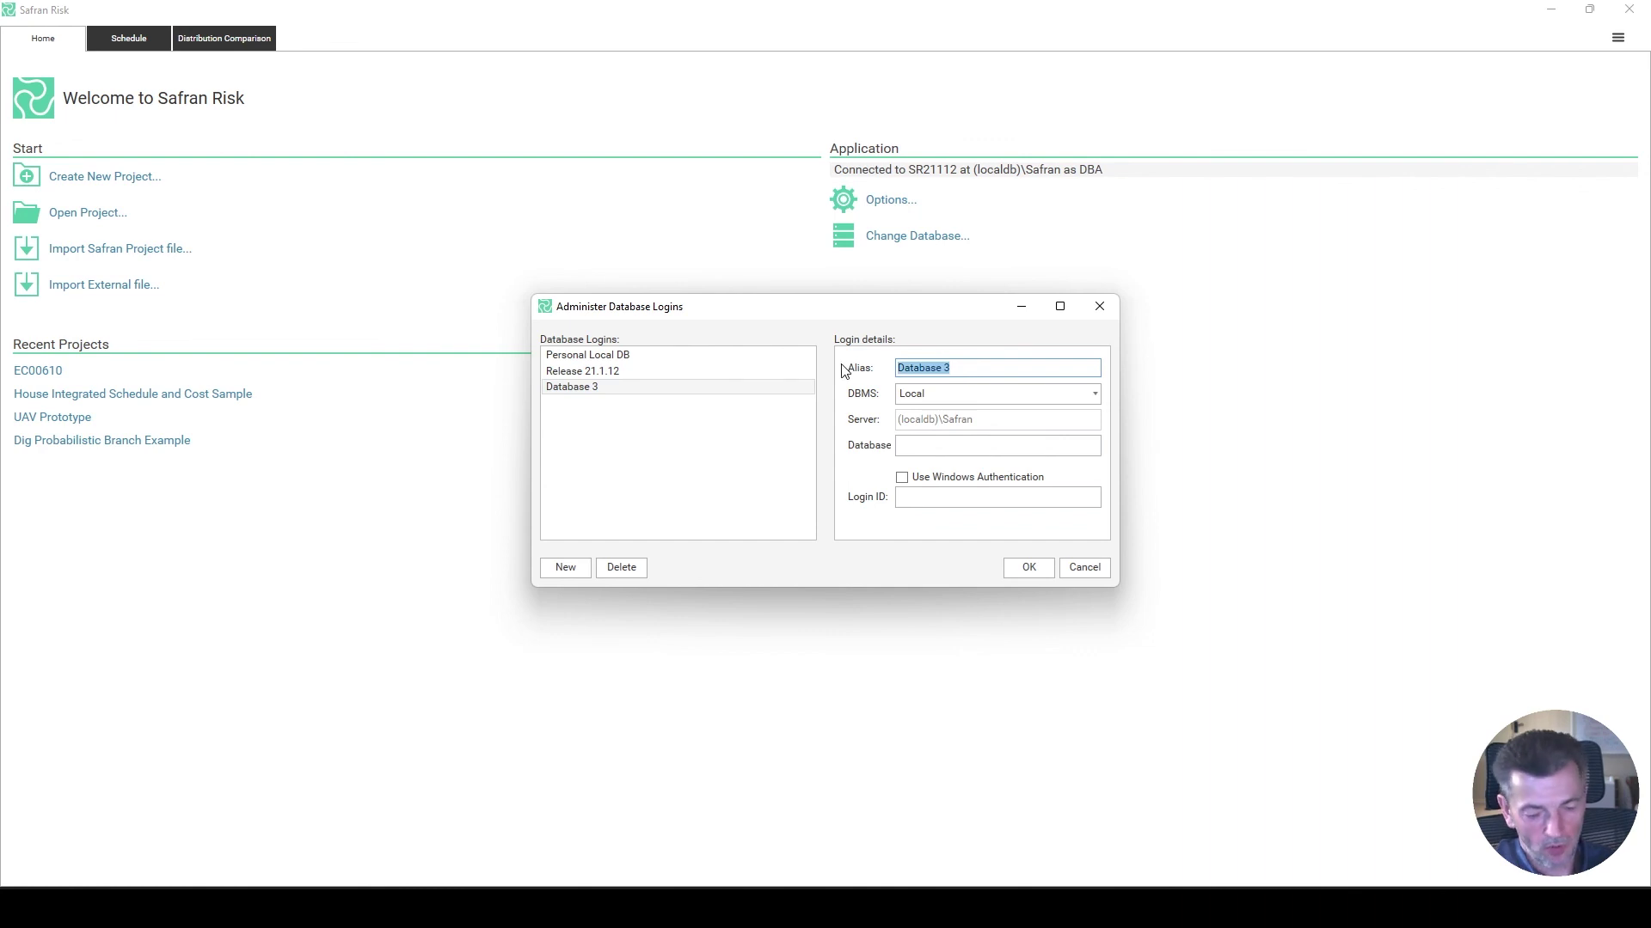
pyautogui.write('Demo')
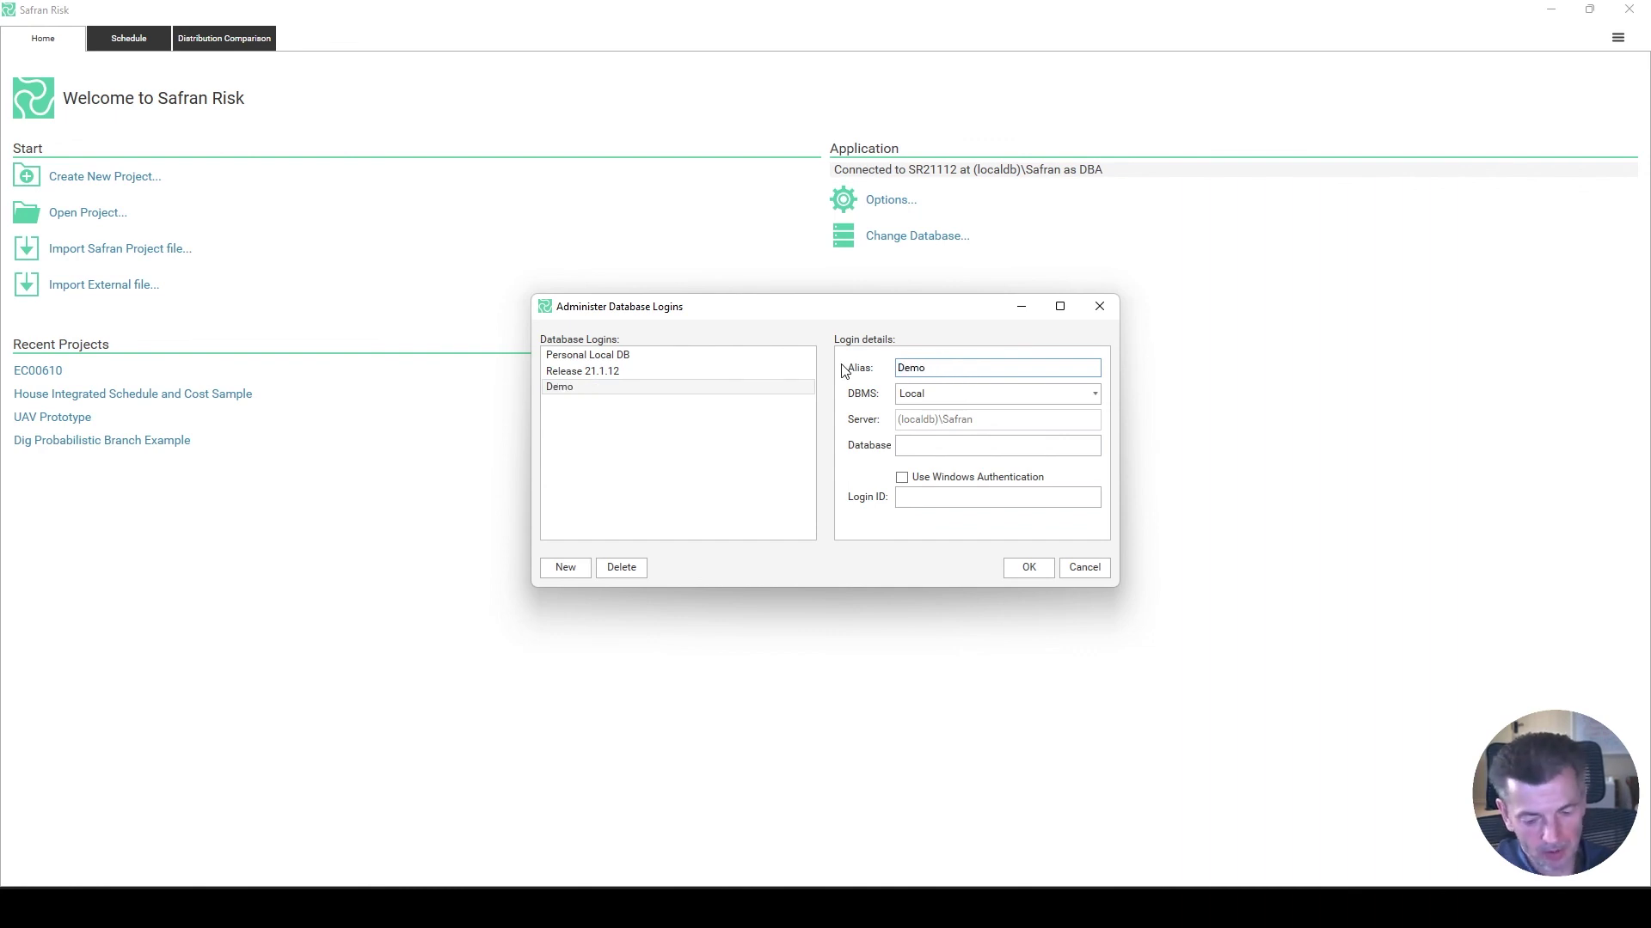
pyautogui.write(' DB')
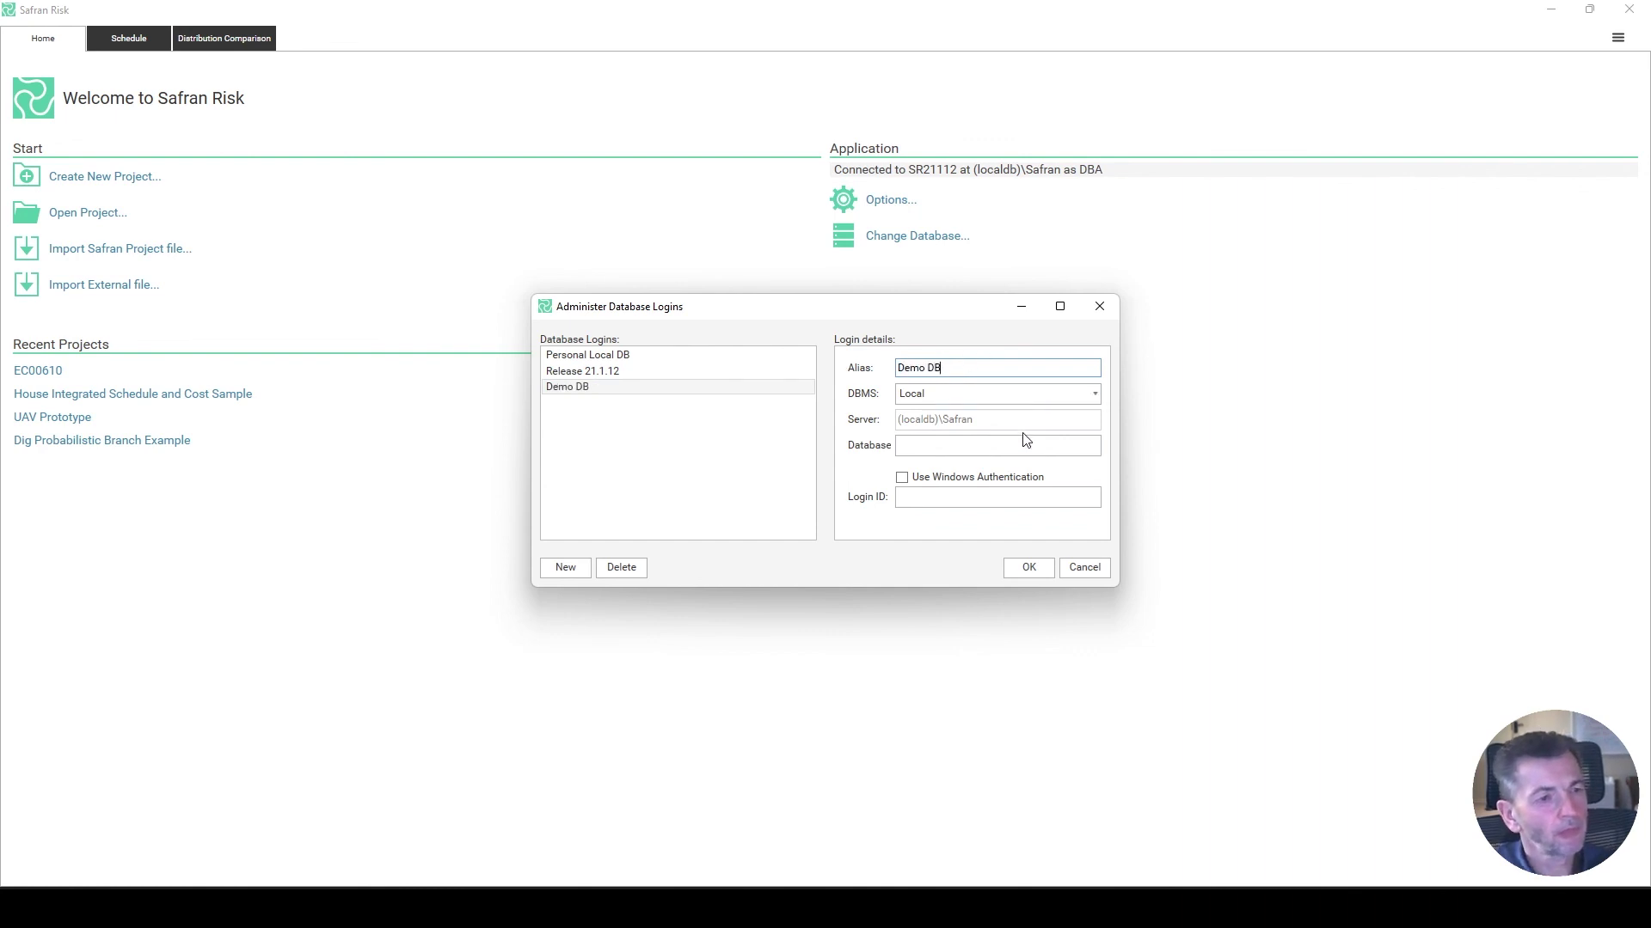
# Set the Demo DB login's database to DemoDB21112 with Windows Authentication, keeping the DBMS as Local.
pyautogui.click(964, 443)
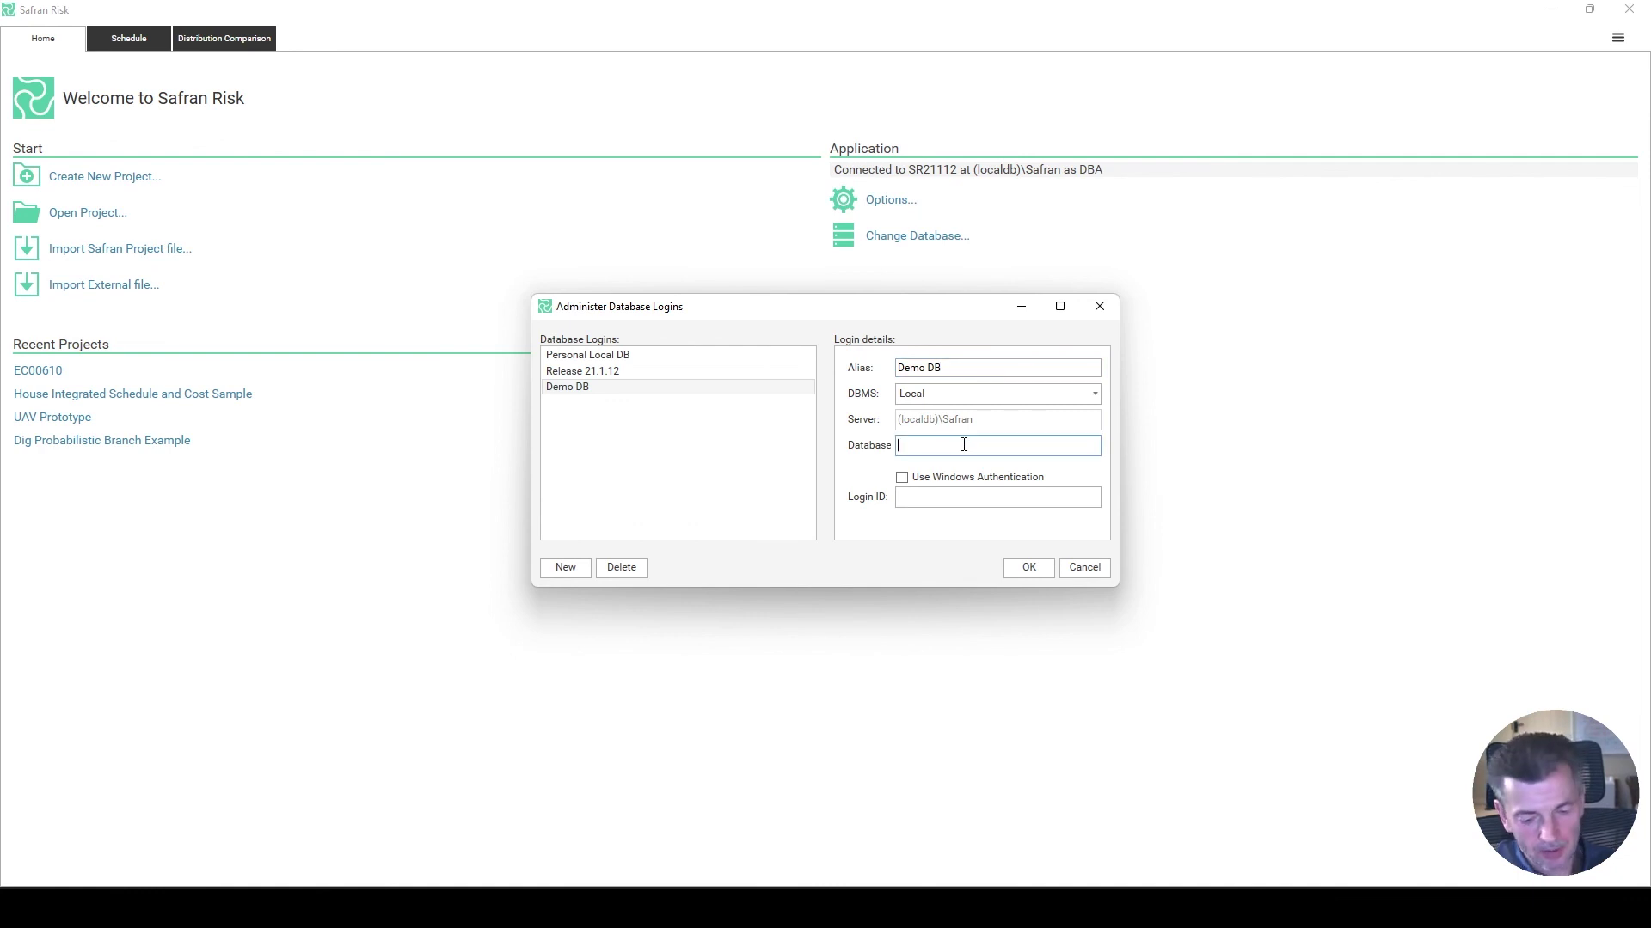
pyautogui.write('Demo')
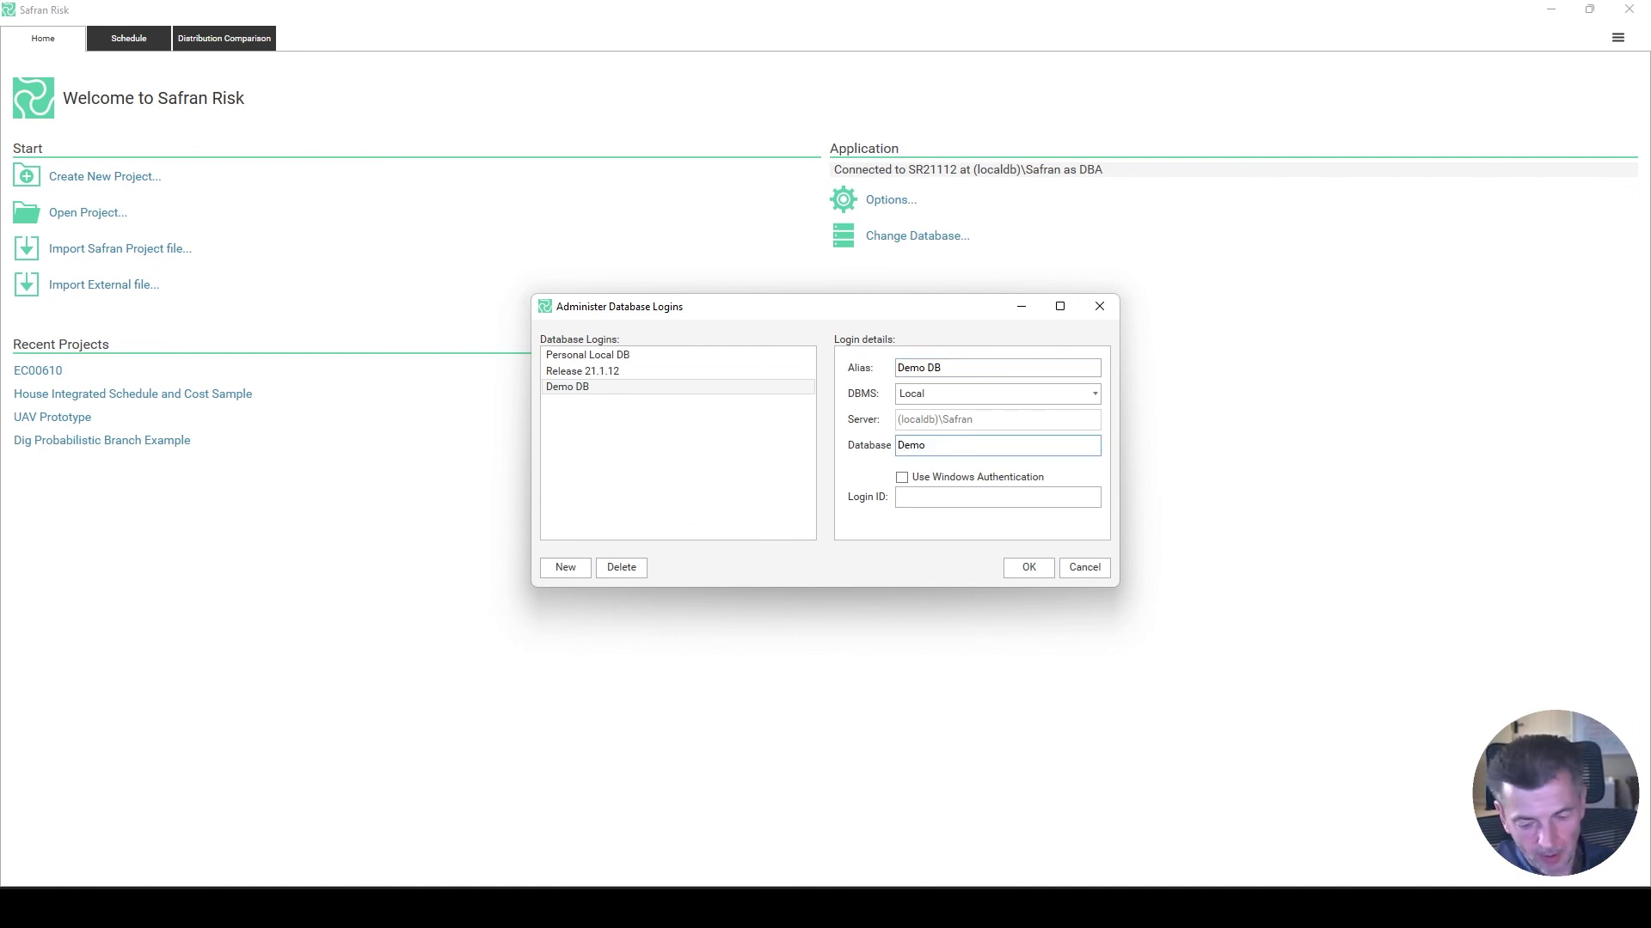
pyautogui.write('DB211')
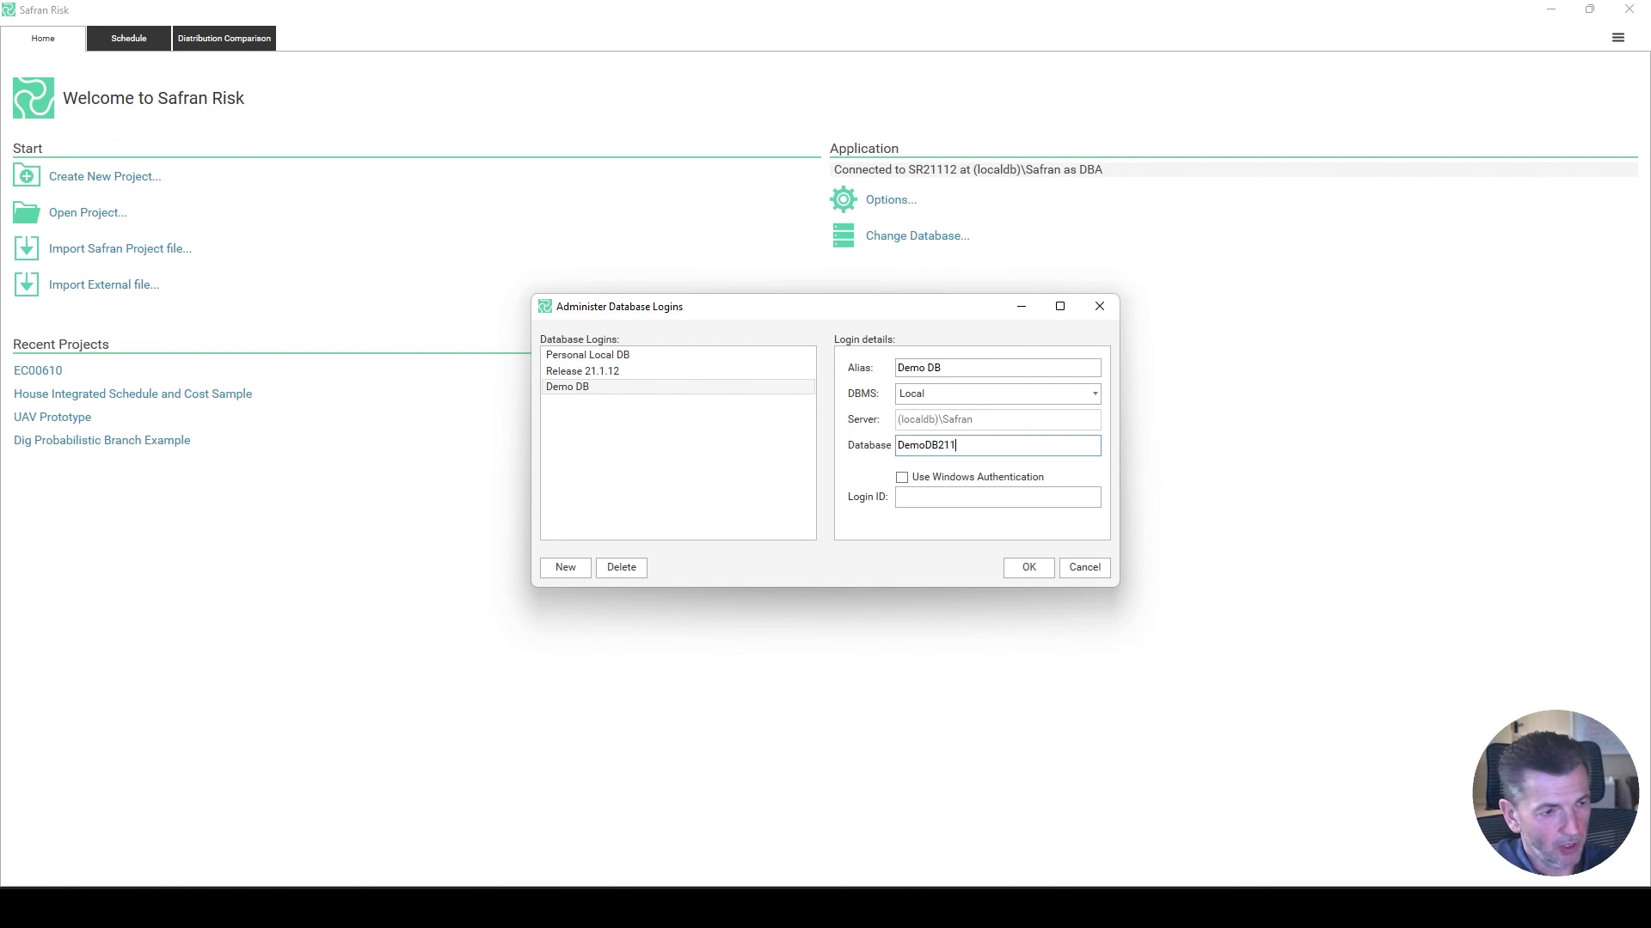
pyautogui.write('2')
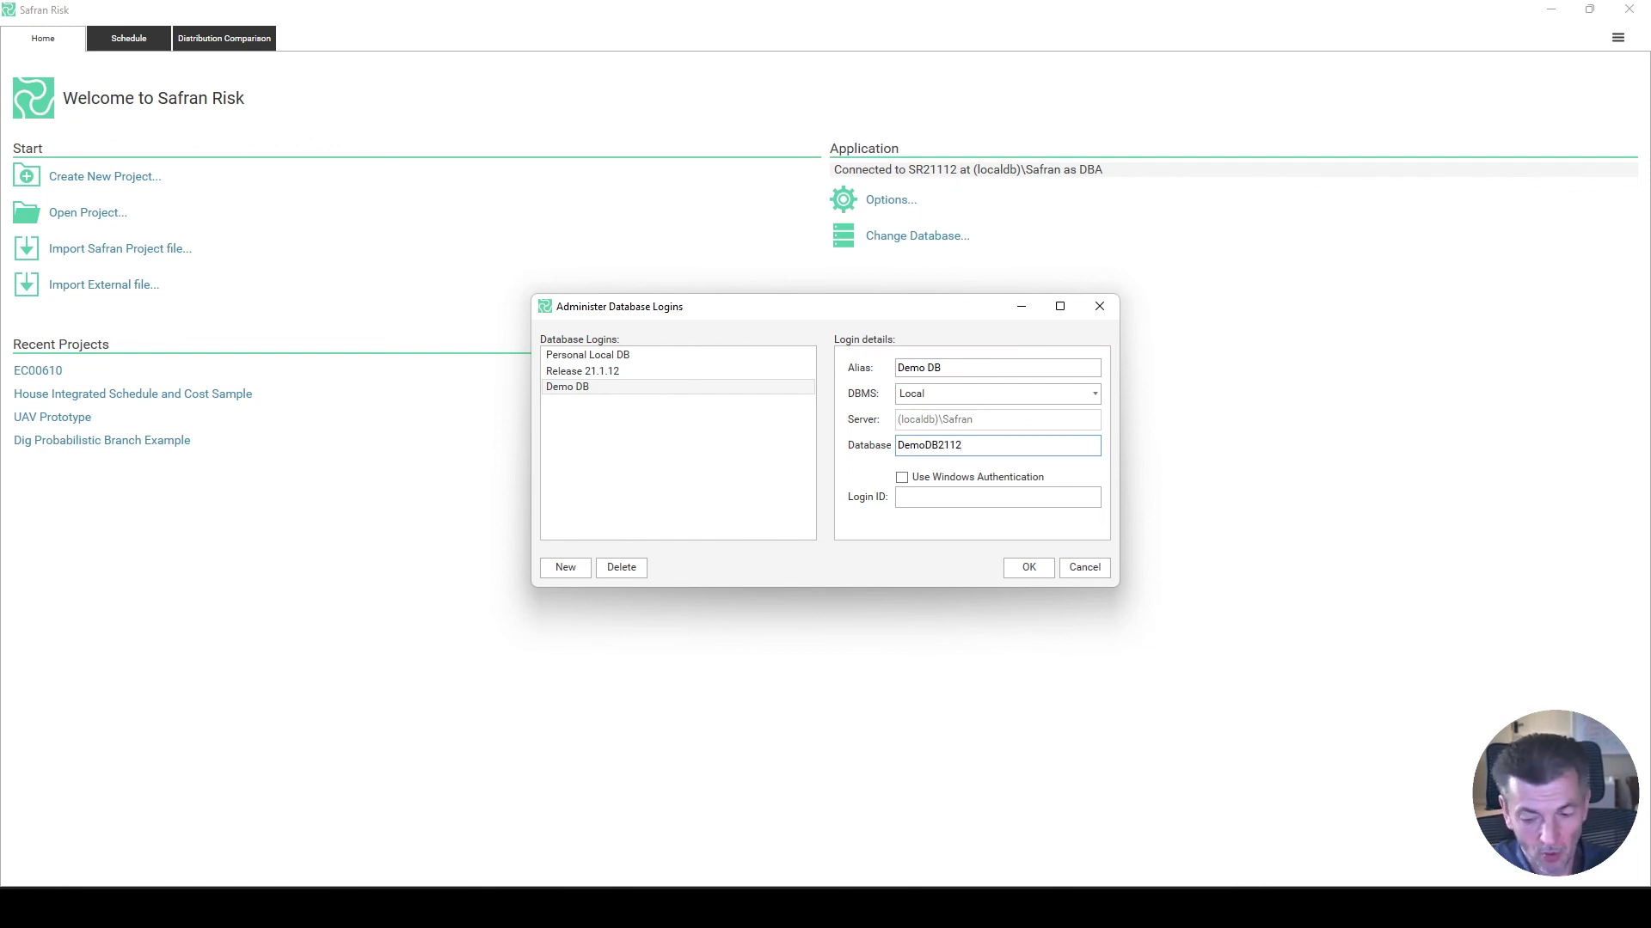
pyautogui.press('BackSpace')
pyautogui.write('12')
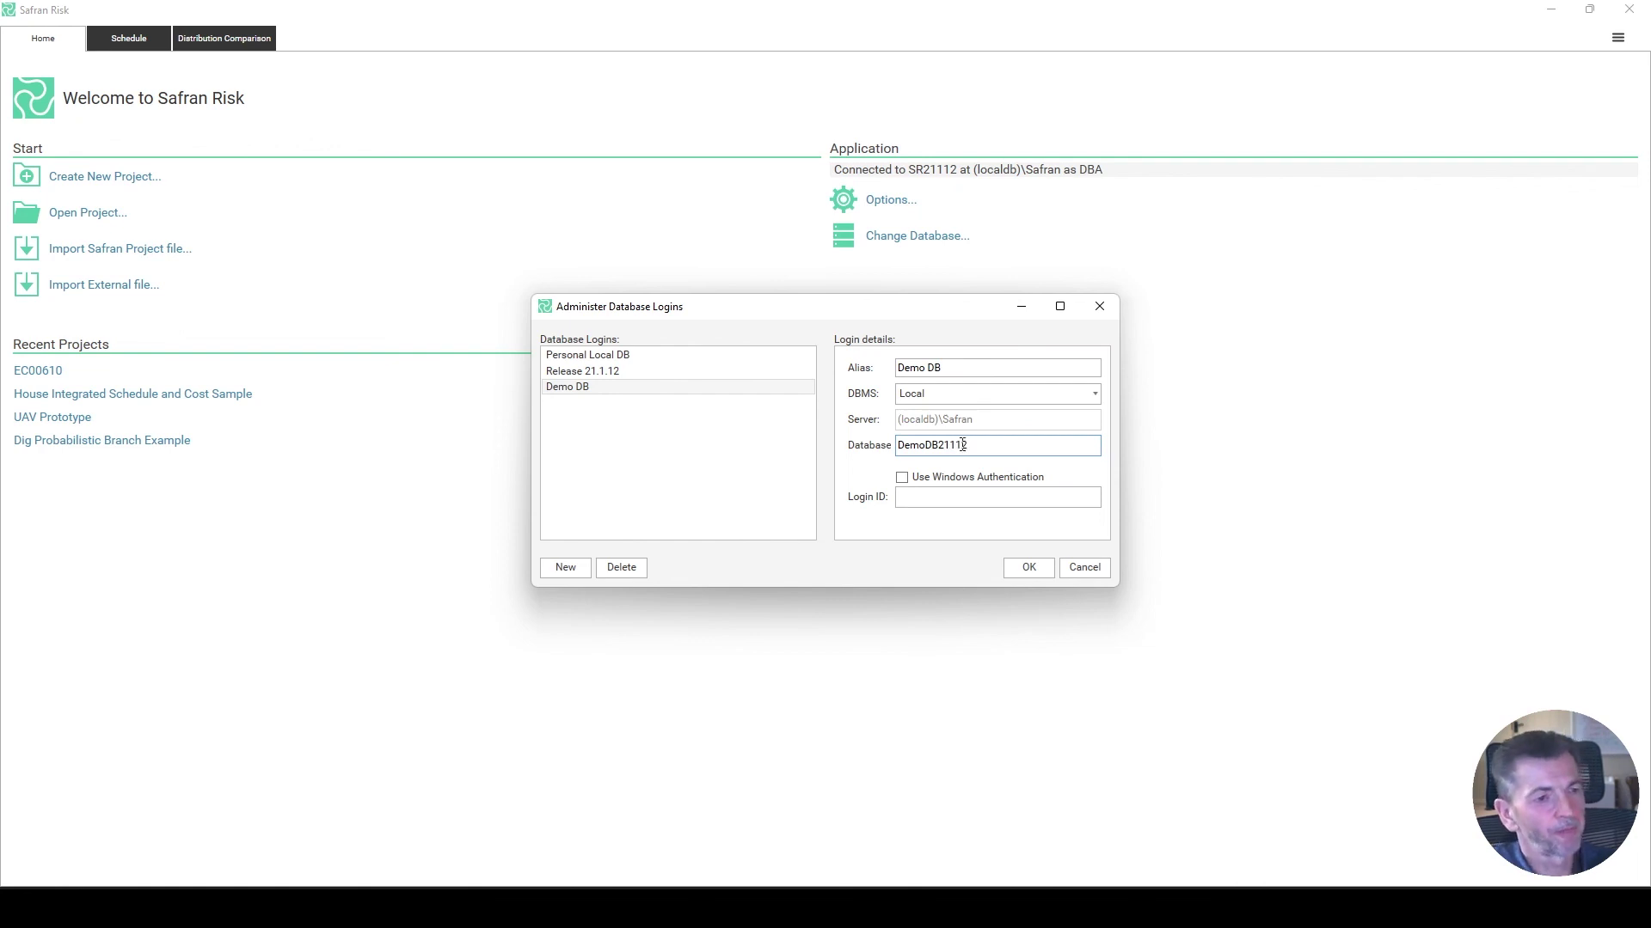
pyautogui.click(903, 484)
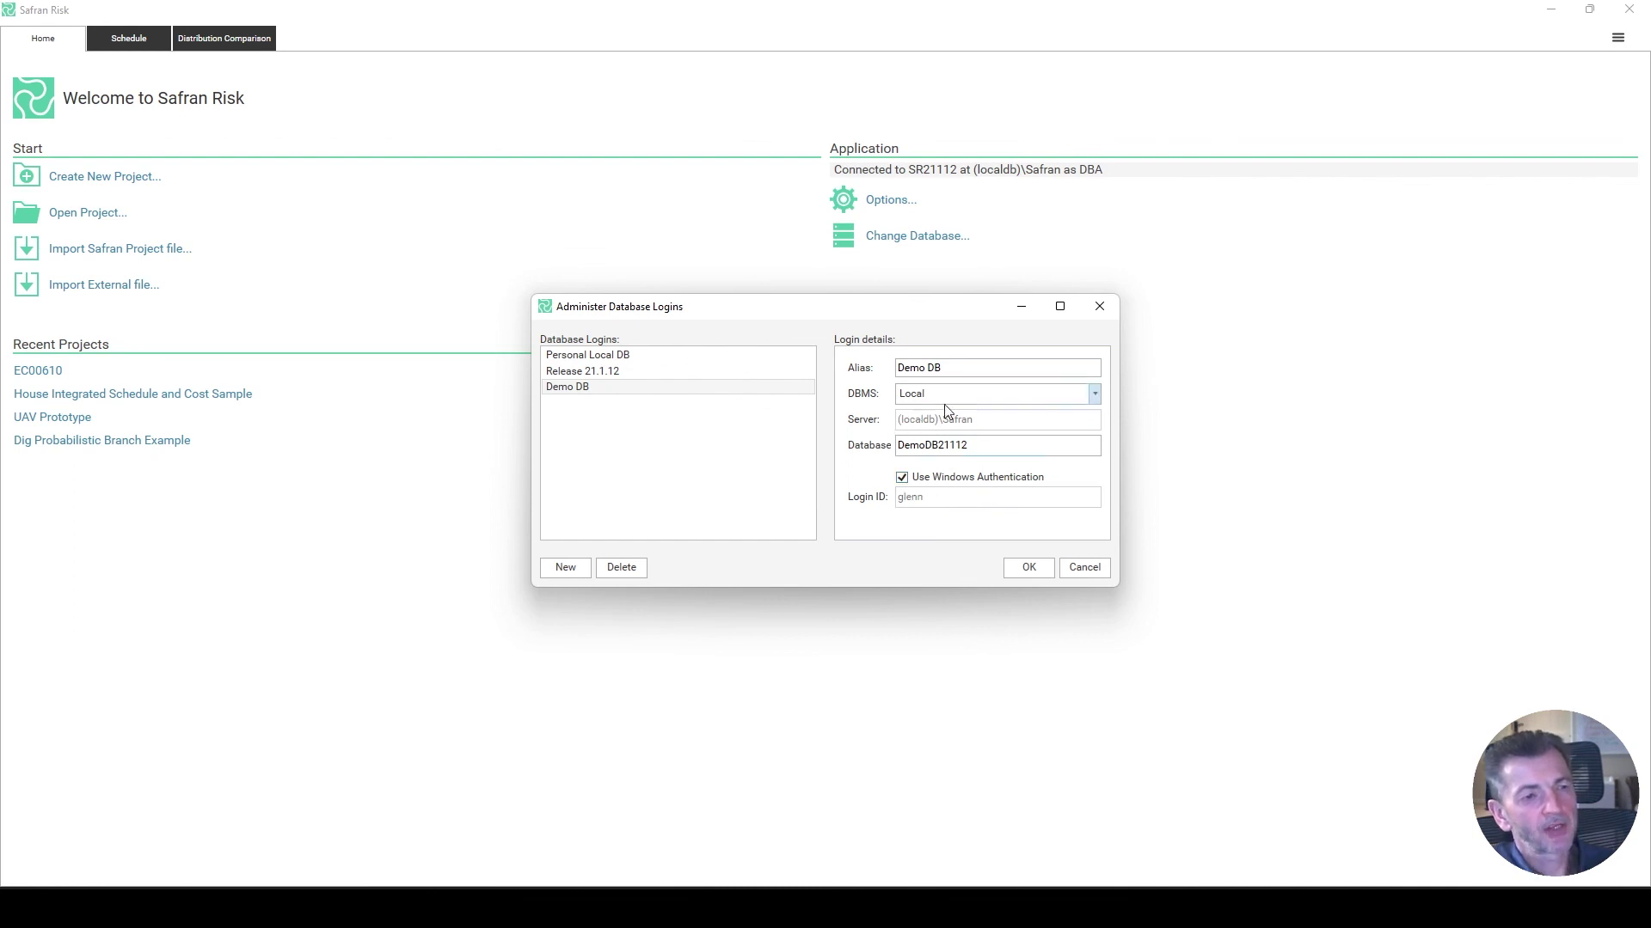
pyautogui.click(1095, 395)
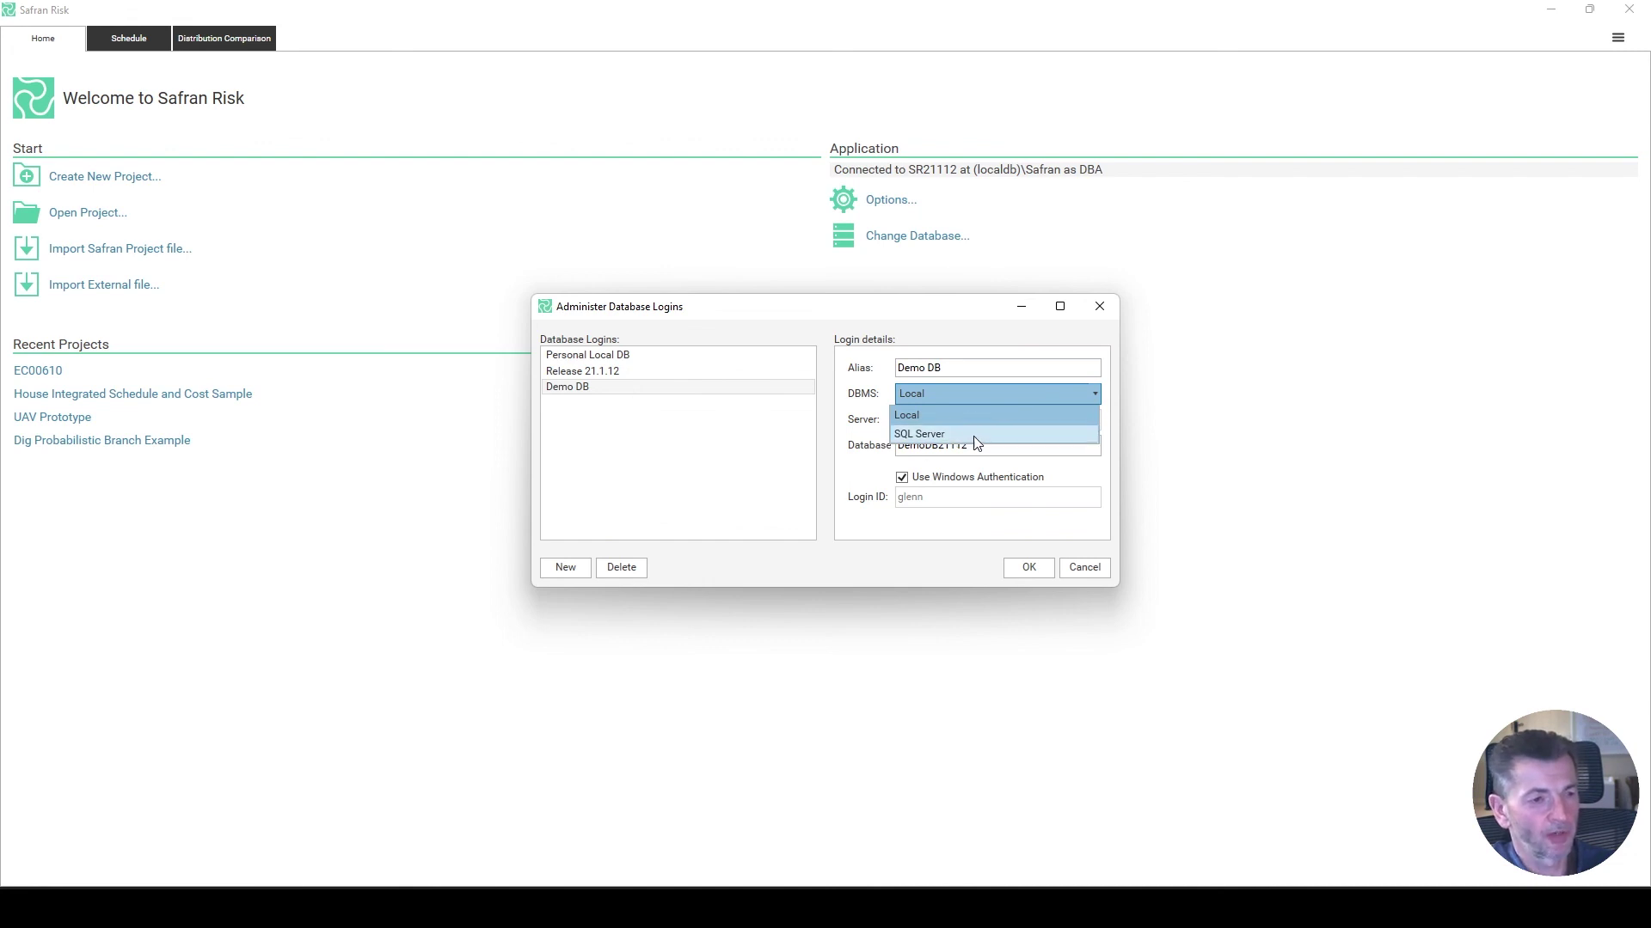
pyautogui.click(1106, 475)
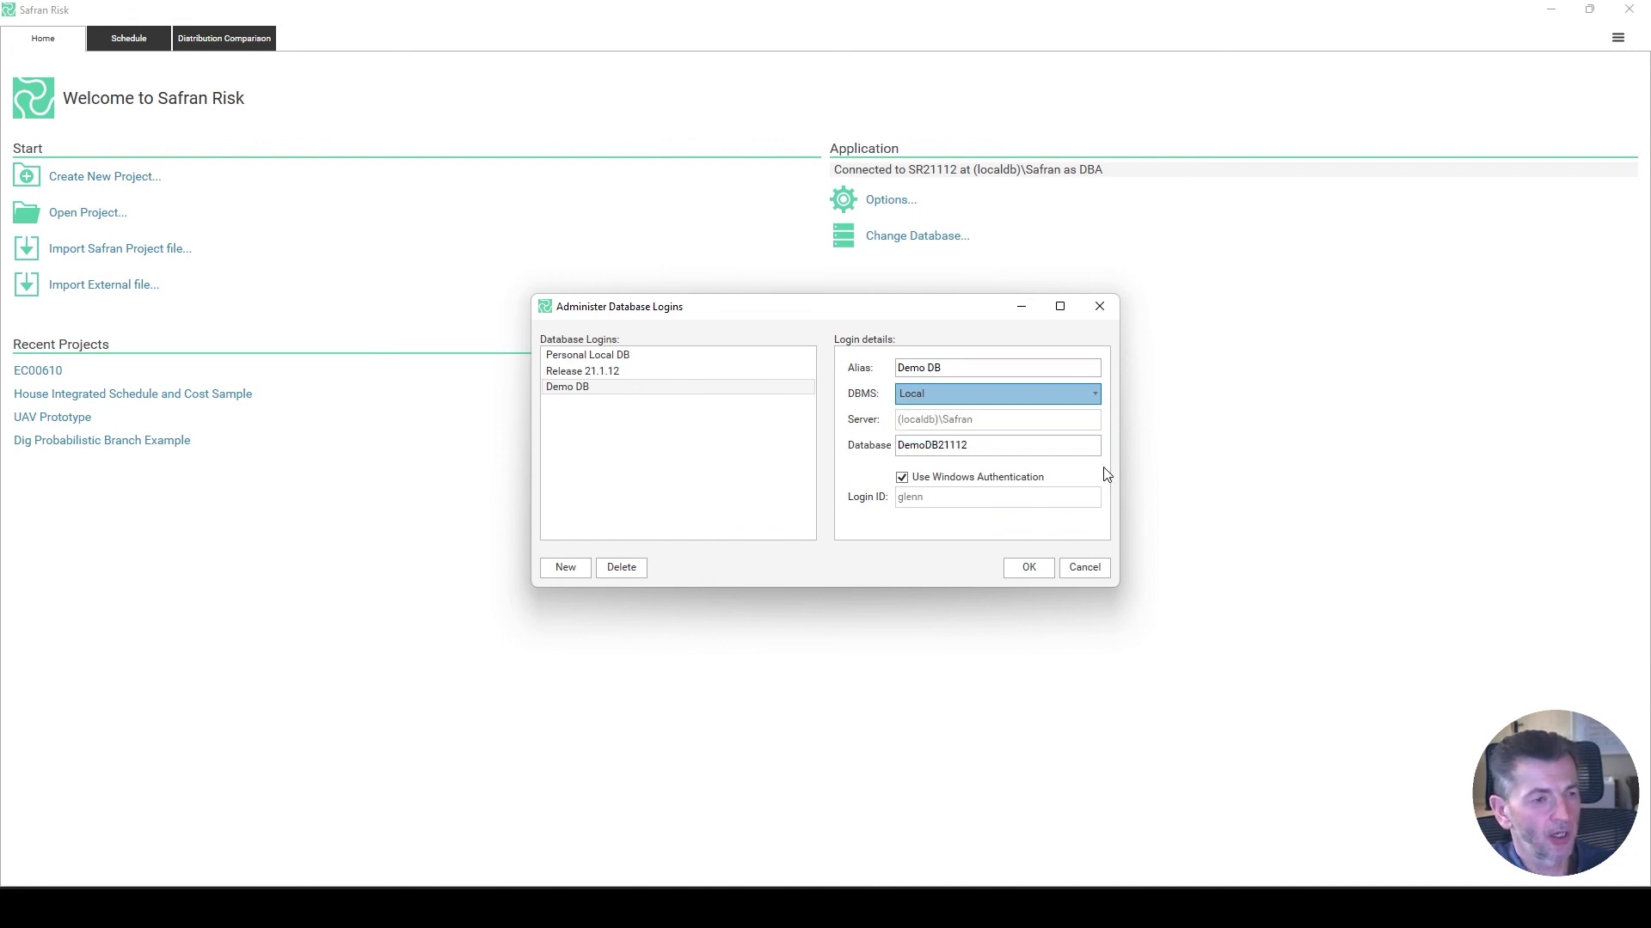
# Save the login, connect to Demo DB with sample data included, and open its project list.
pyautogui.click(1035, 566)
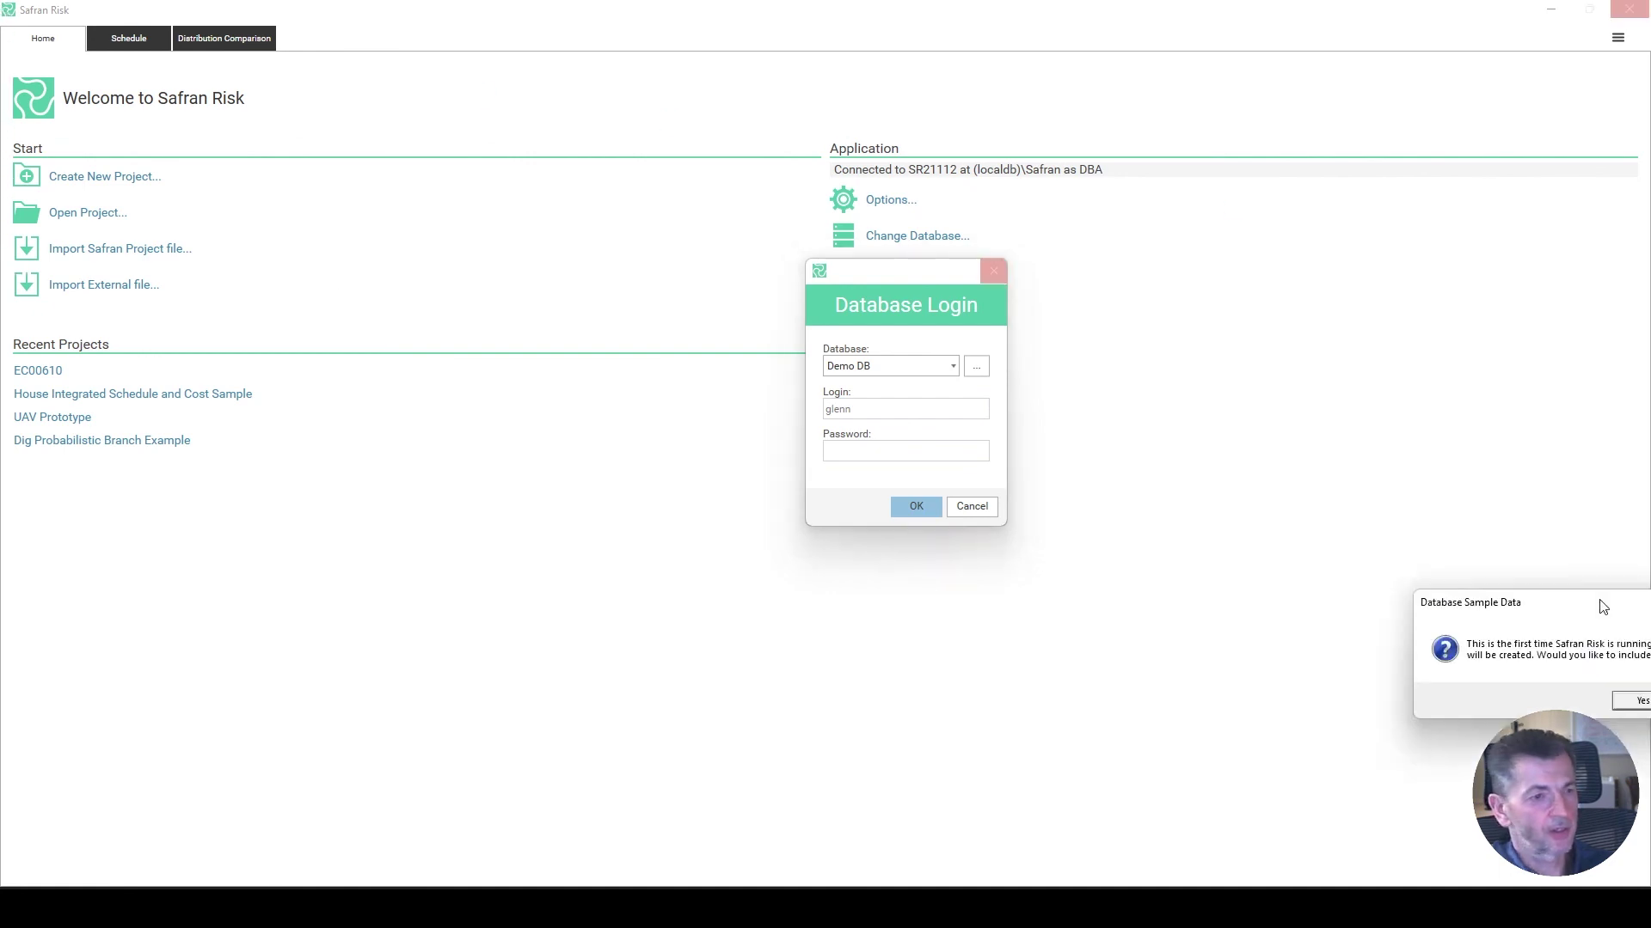
pyautogui.moveTo(1599, 602); pyautogui.dragTo(873, 597)
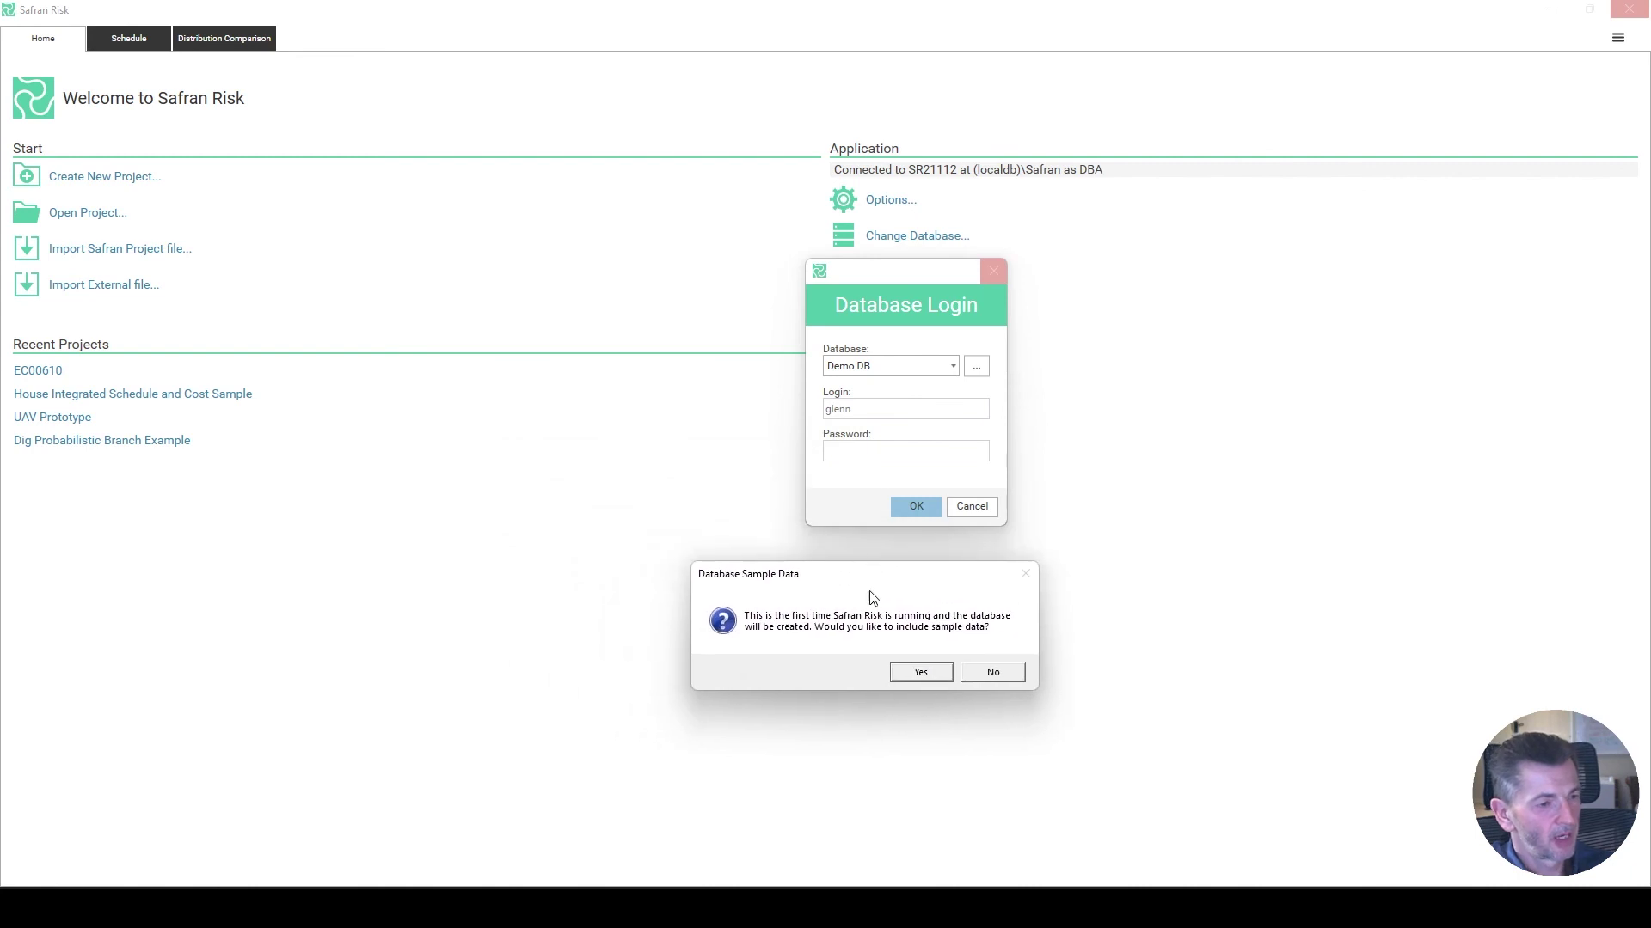
pyautogui.click(921, 674)
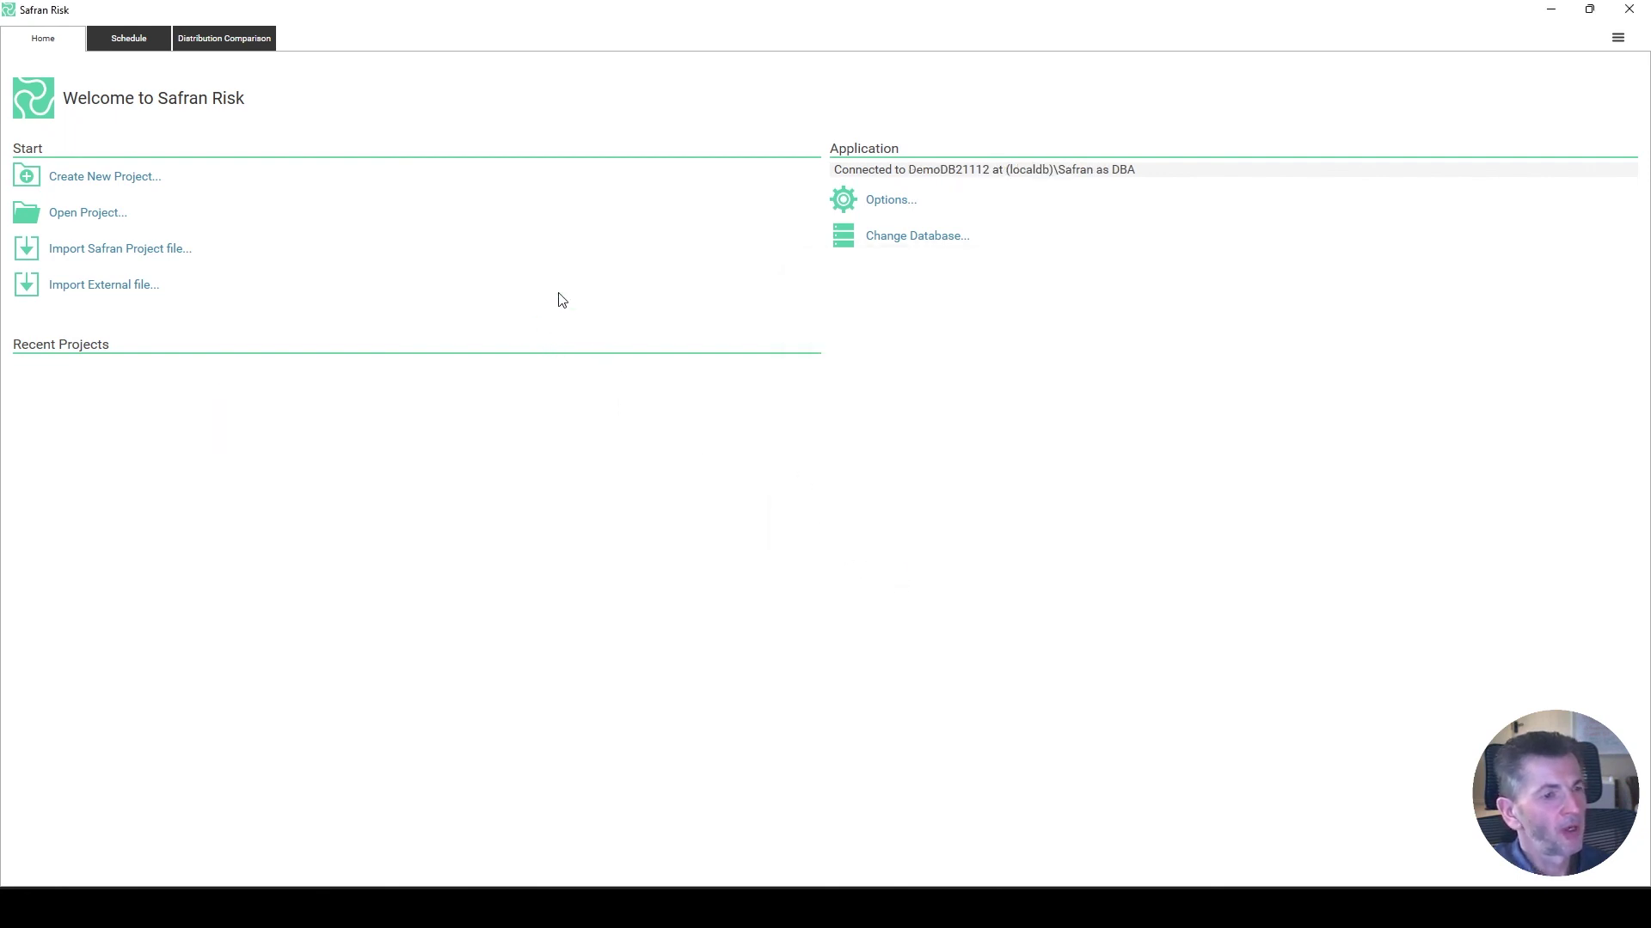
pyautogui.click(76, 215)
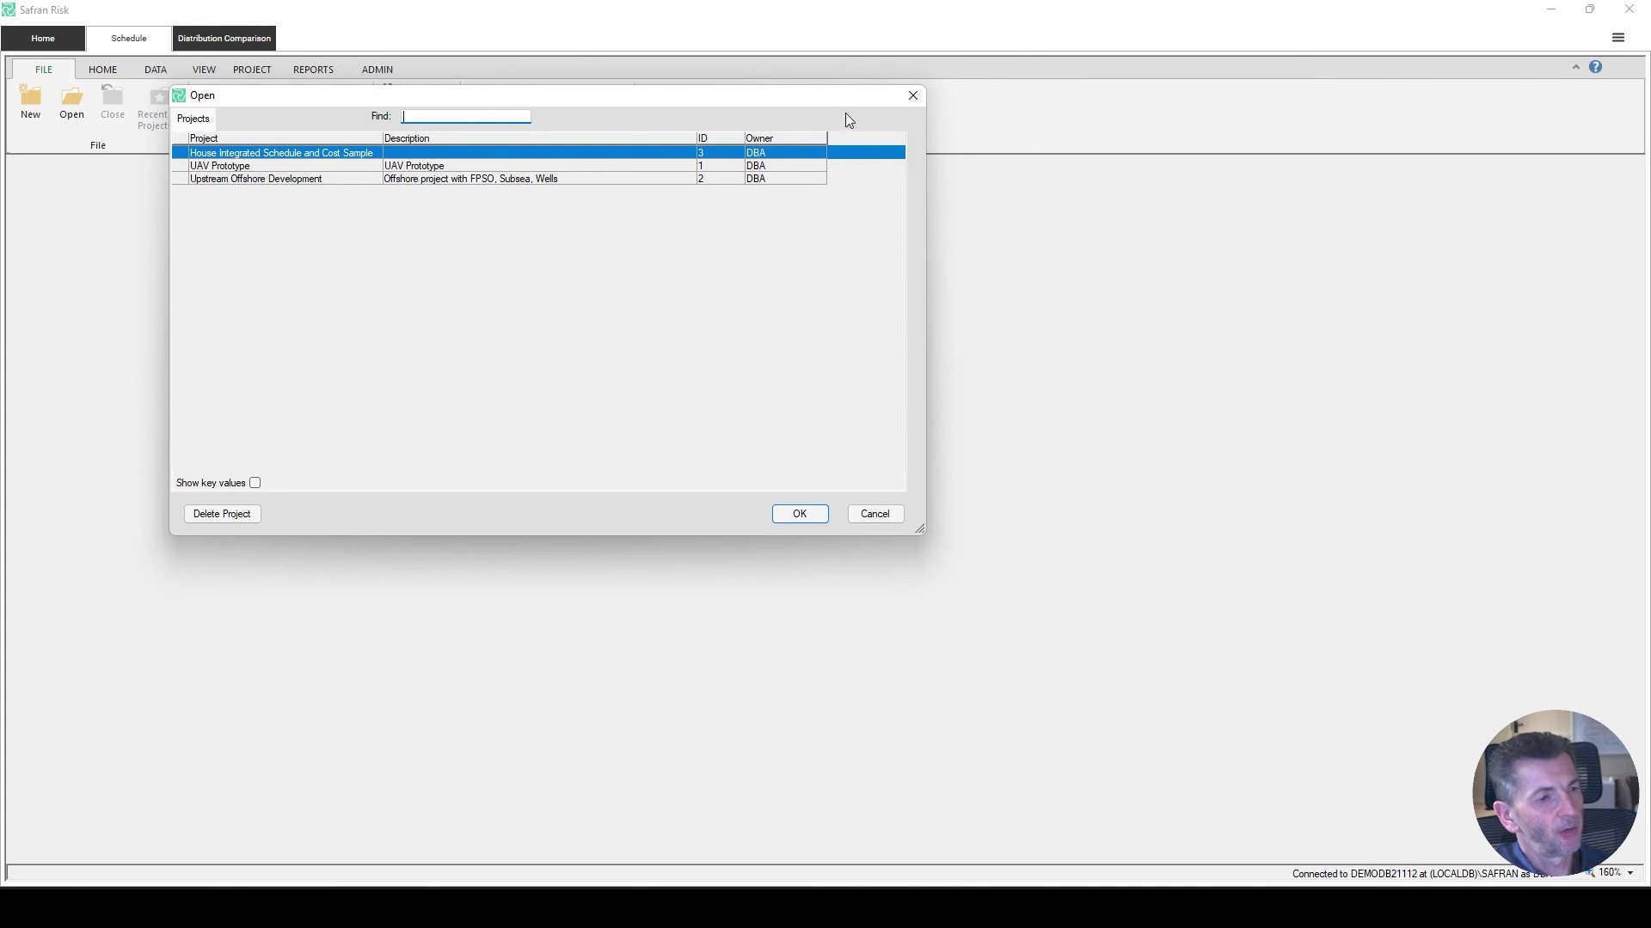
# Close the project list and review the saved database logins and the databases available to switch to, keeping Demo DB selected.
pyautogui.click(911, 100)
pyautogui.click(45, 39)
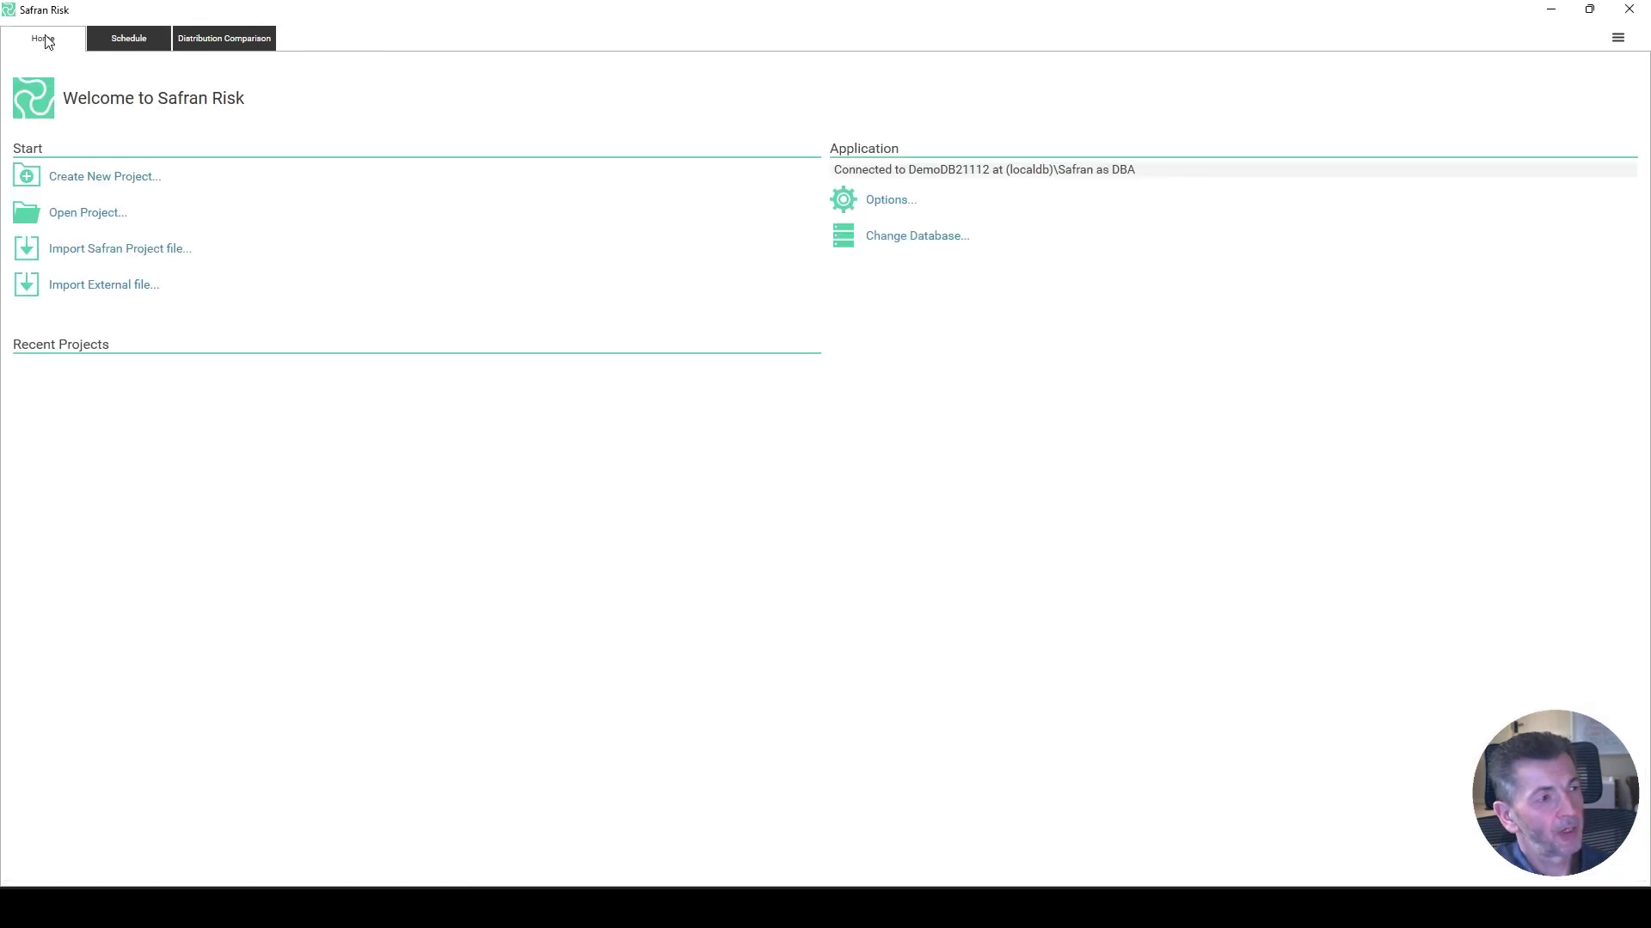
pyautogui.click(922, 244)
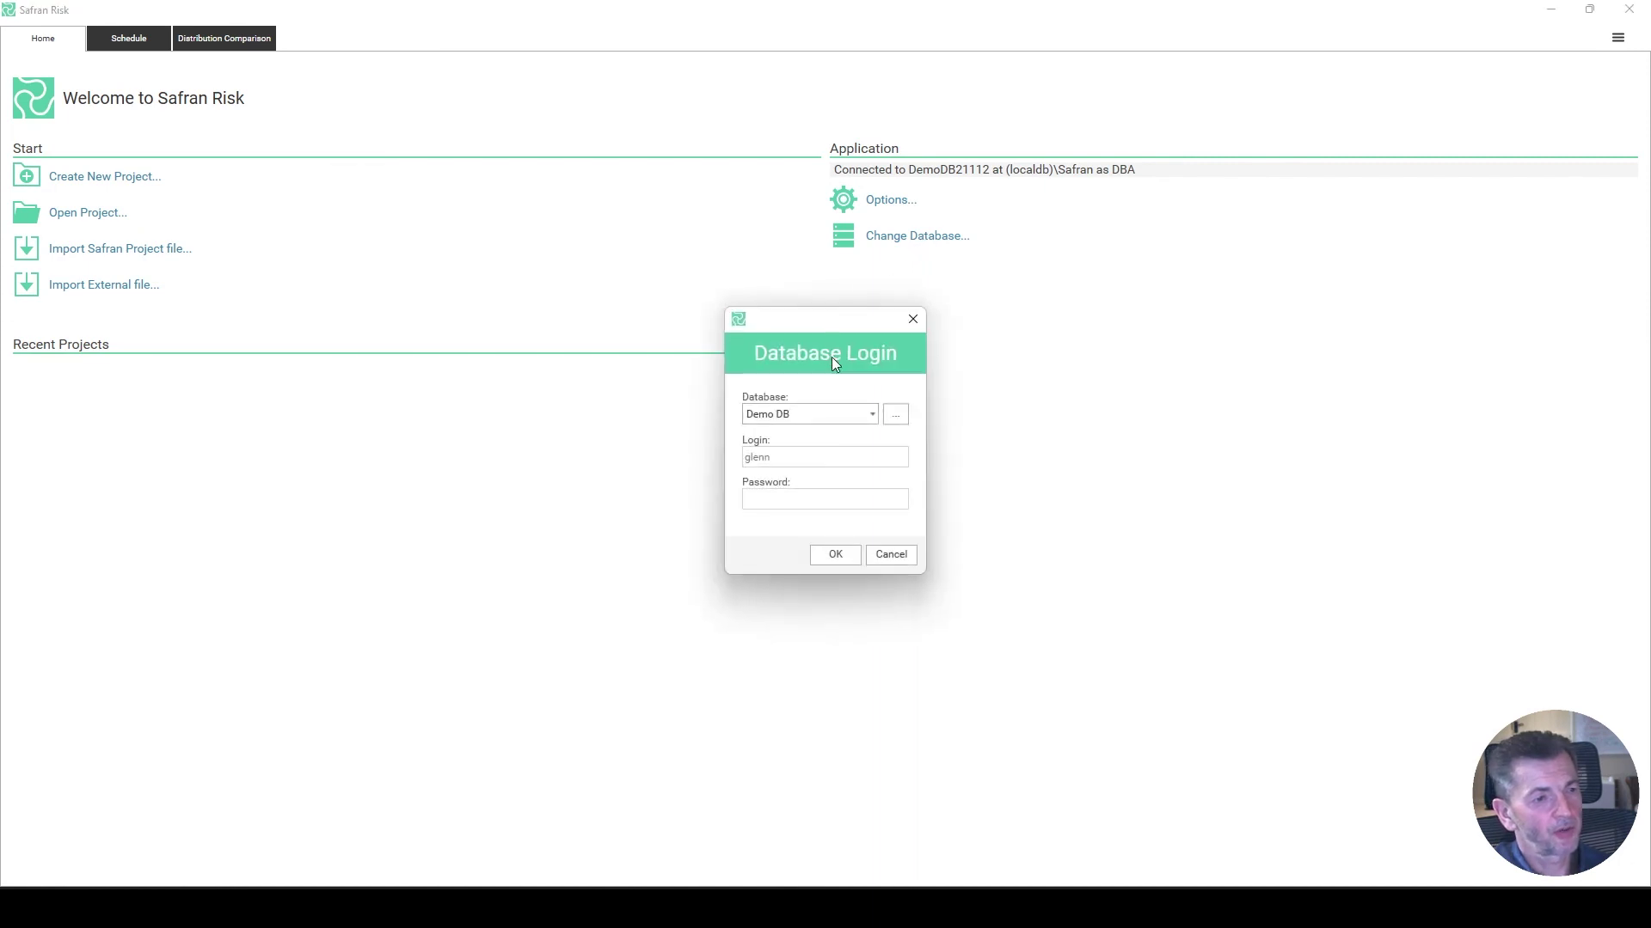
pyautogui.click(895, 414)
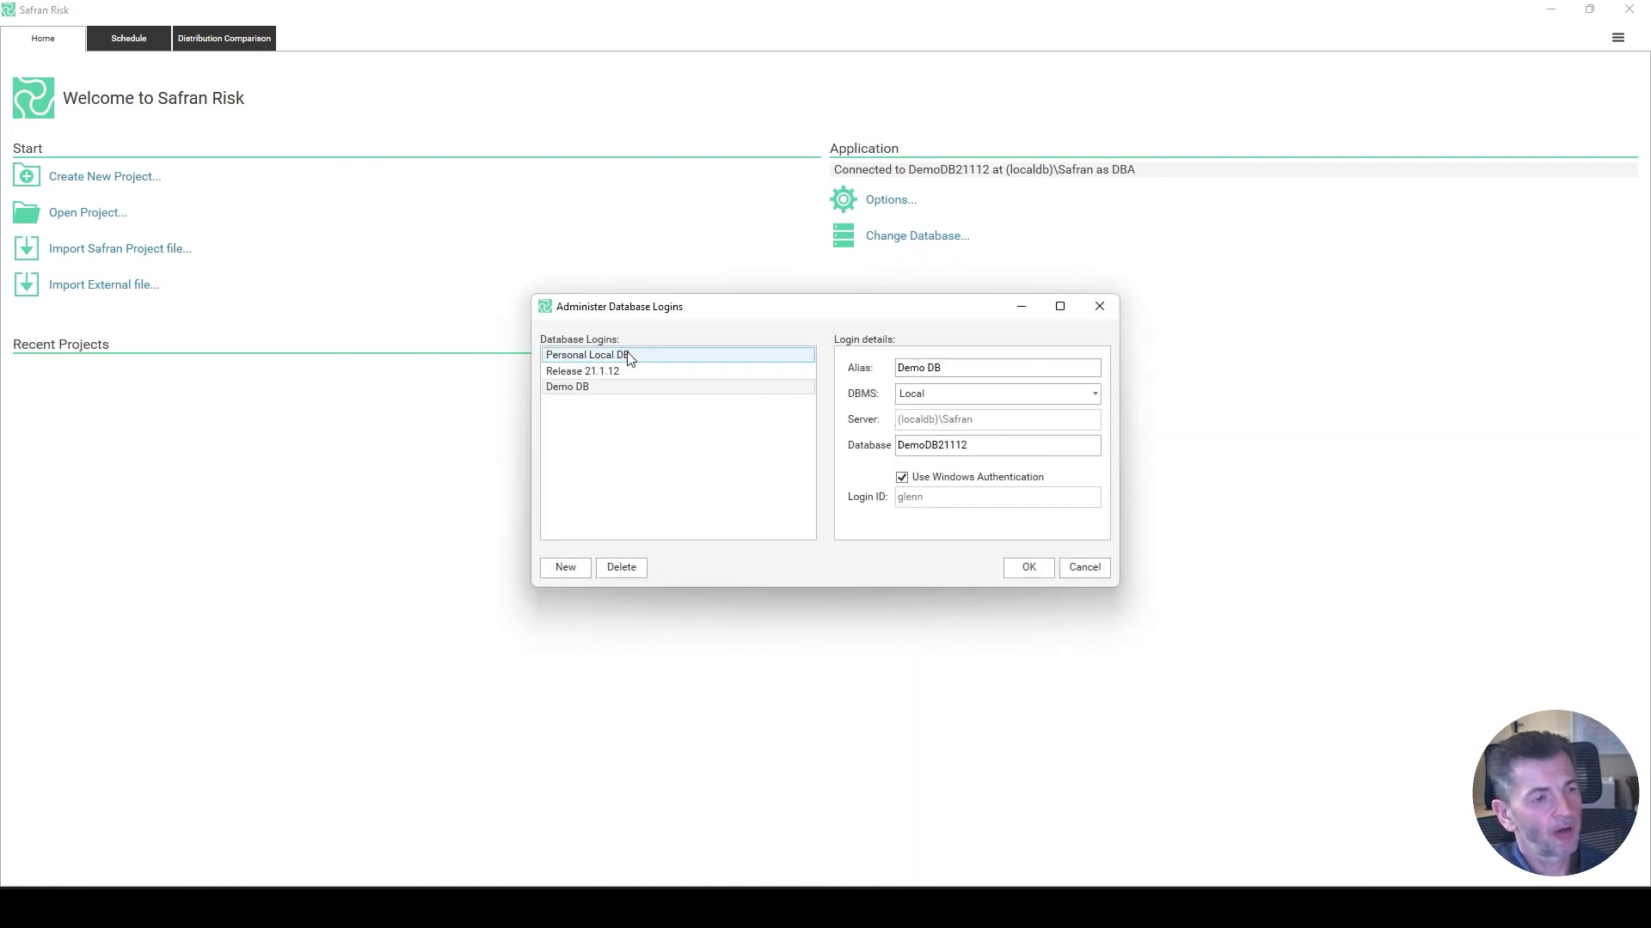
pyautogui.click(1080, 565)
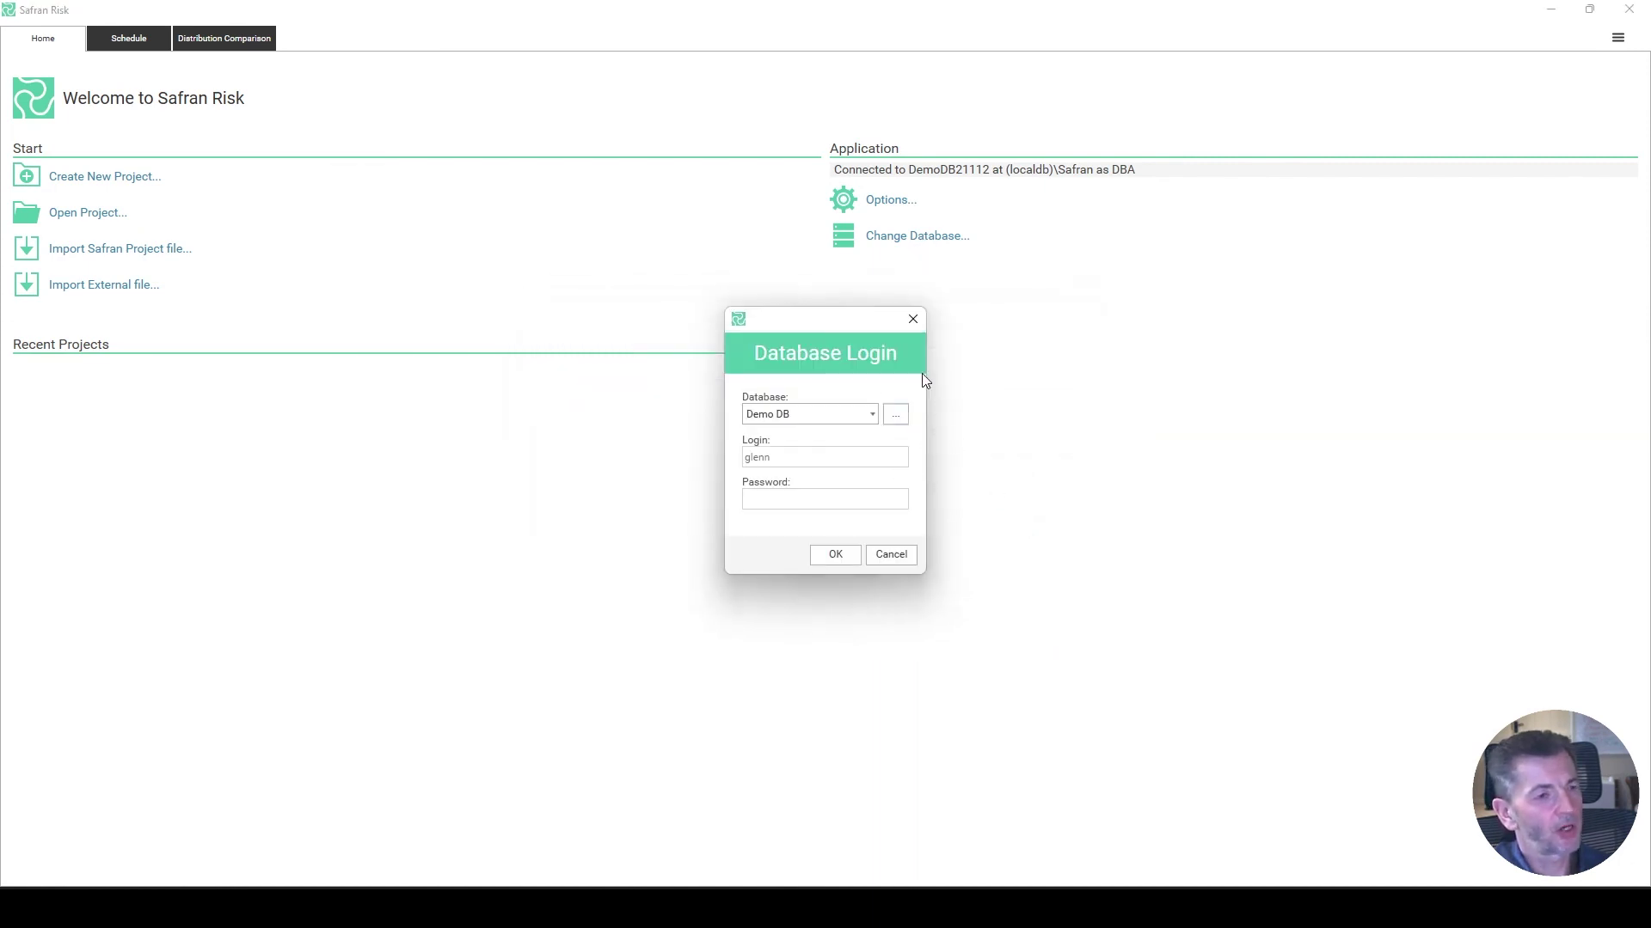
pyautogui.click(872, 414)
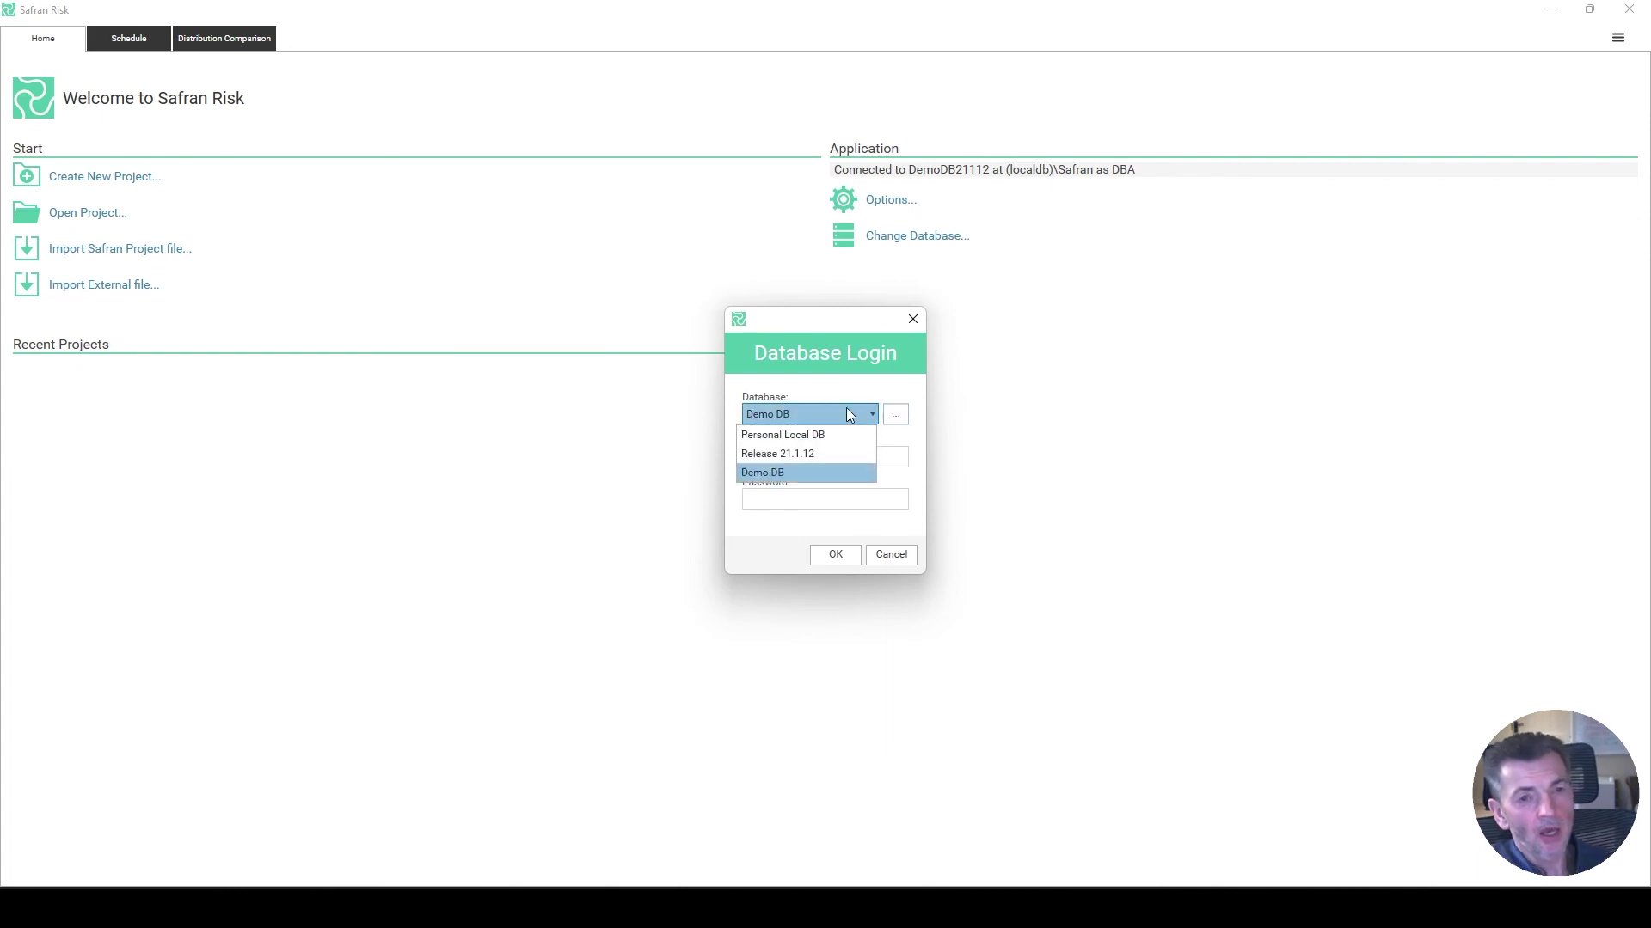
pyautogui.click(841, 333)
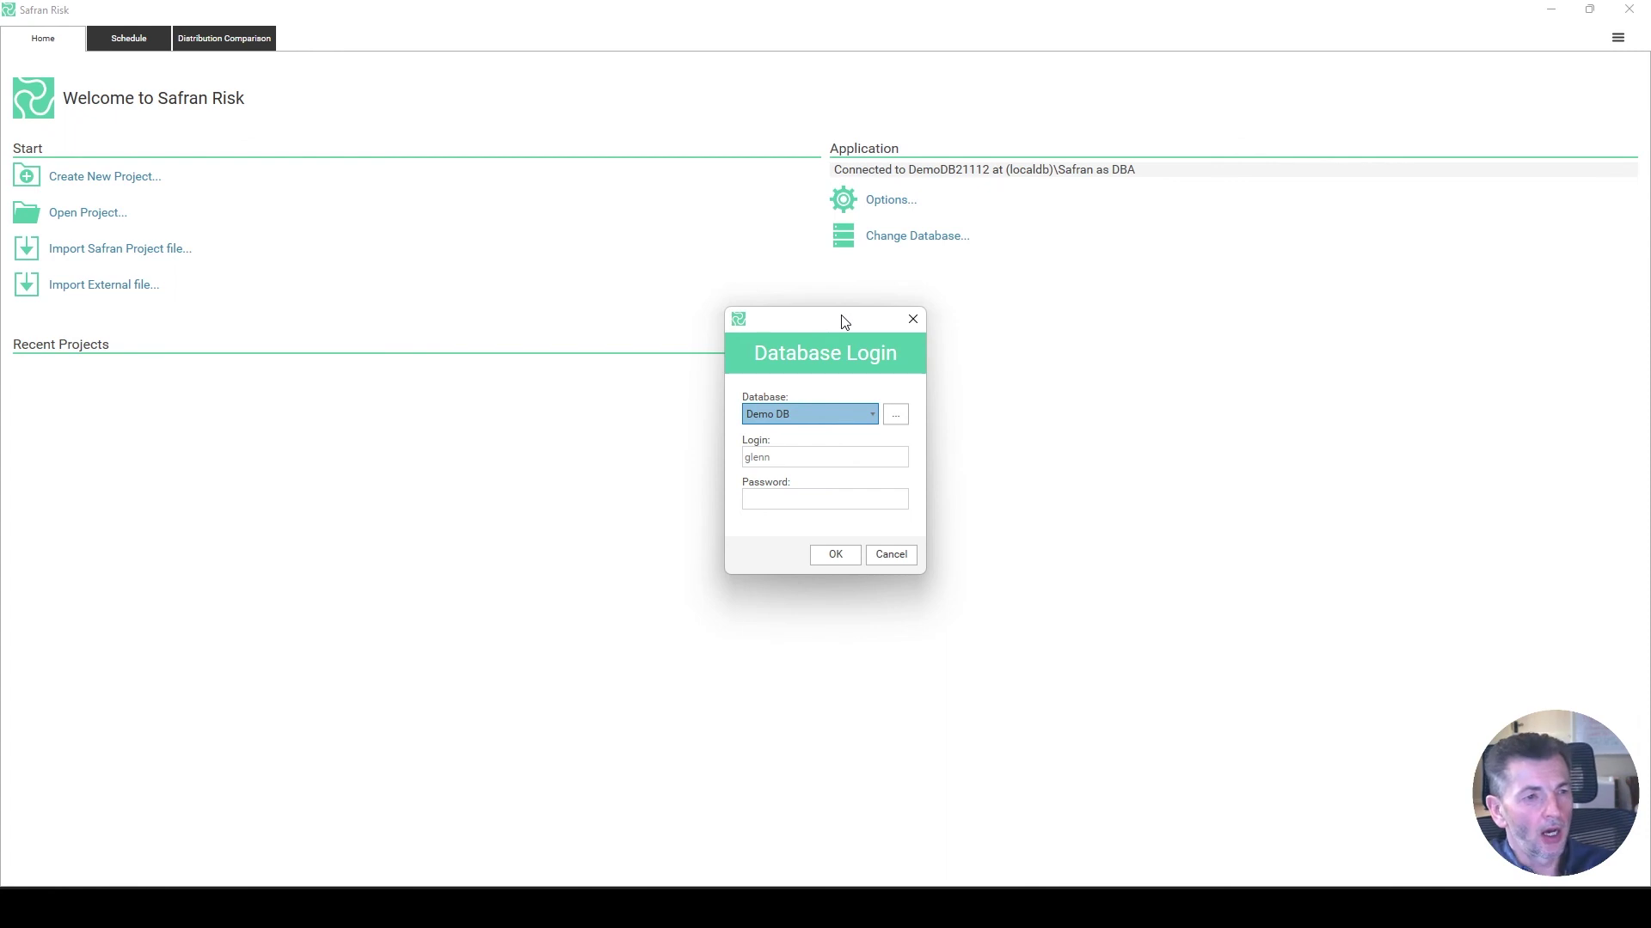